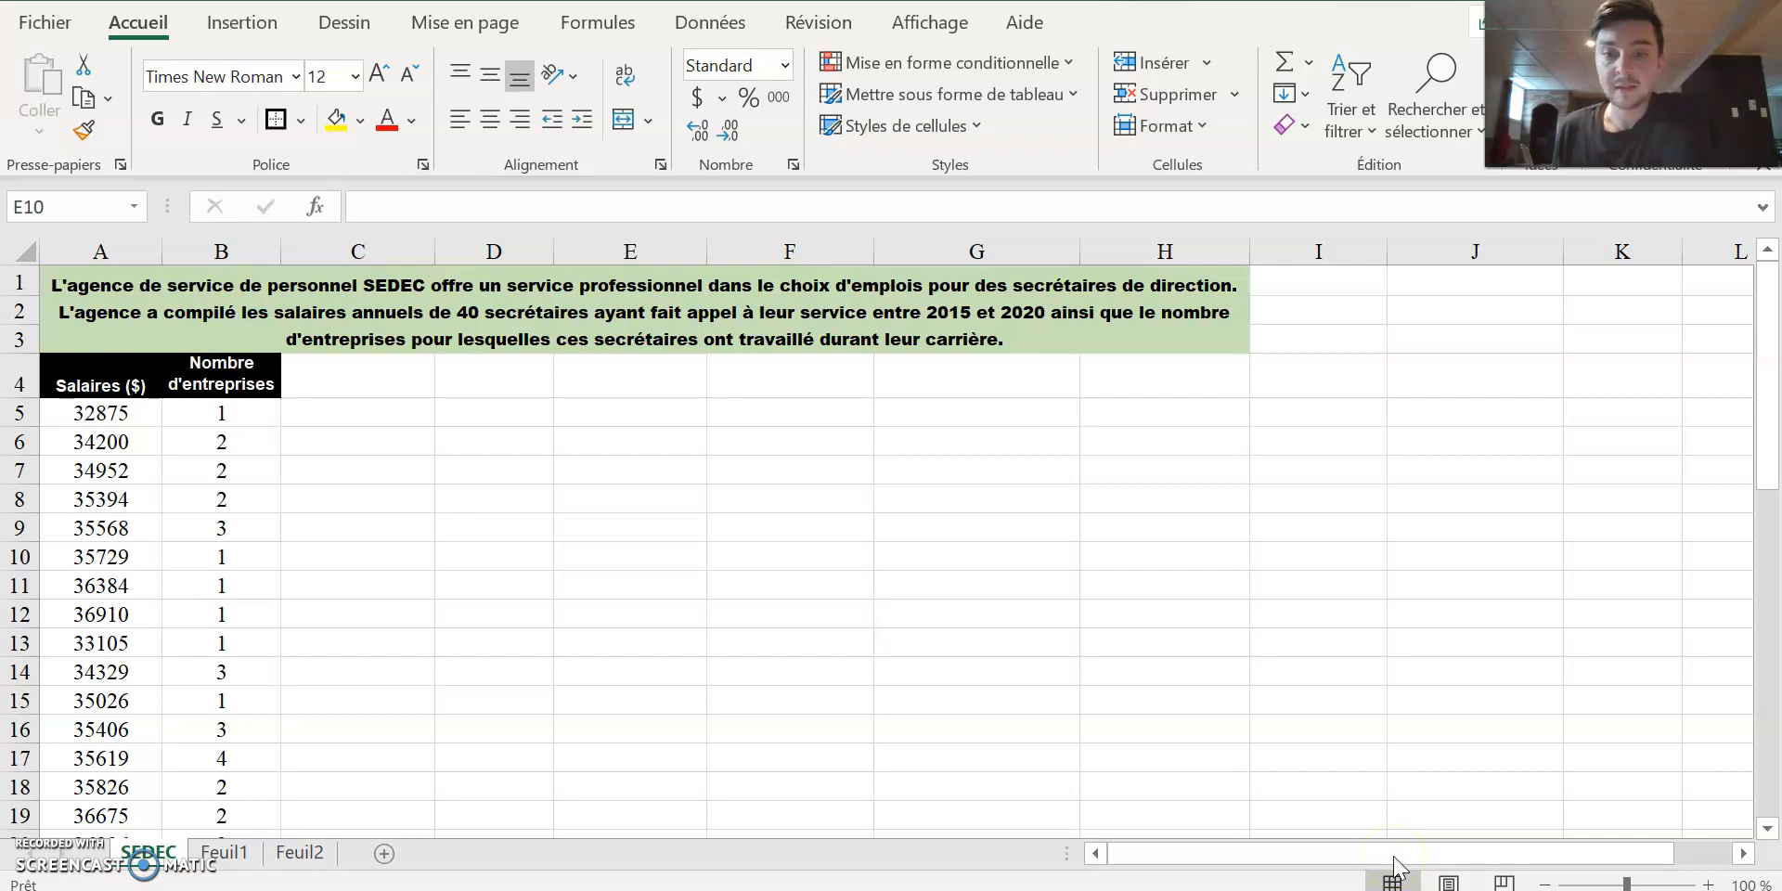
# Examine the SEDEC sheet's introductory text and the Salaires ($) and Nombre d'entreprises columns with their headers.
pyautogui.click(1777, 453)
pyautogui.moveTo(1779, 476); pyautogui.dragTo(1773, 372)
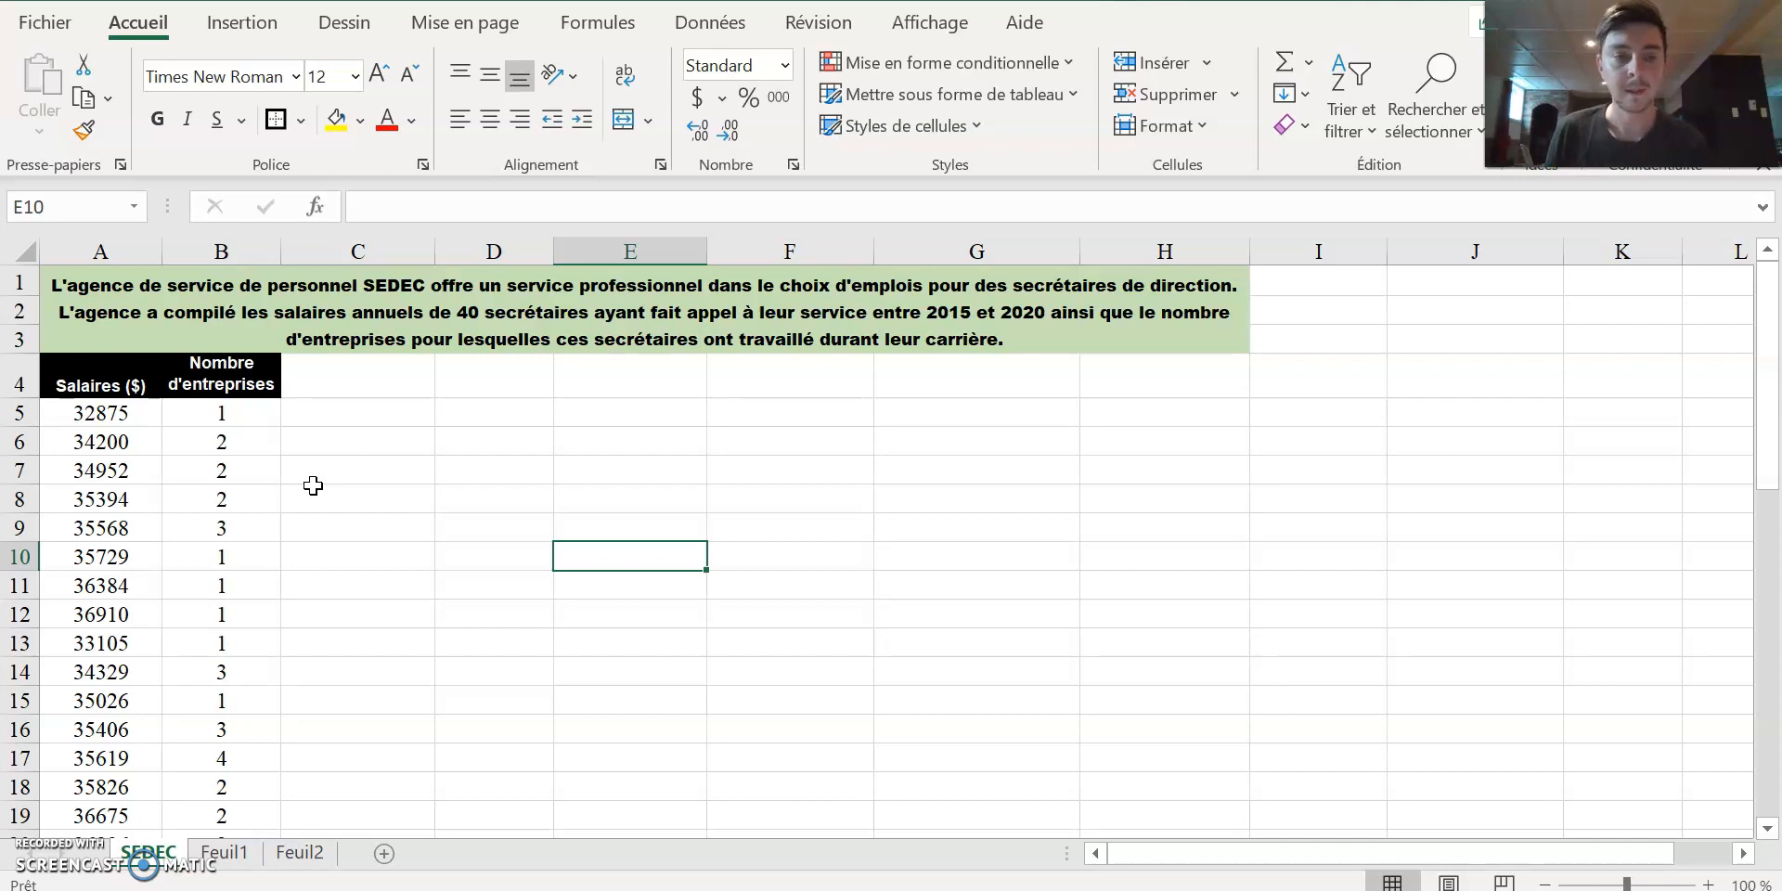
pyautogui.moveTo(99, 377); pyautogui.dragTo(89, 451)
pyautogui.click(72, 271)
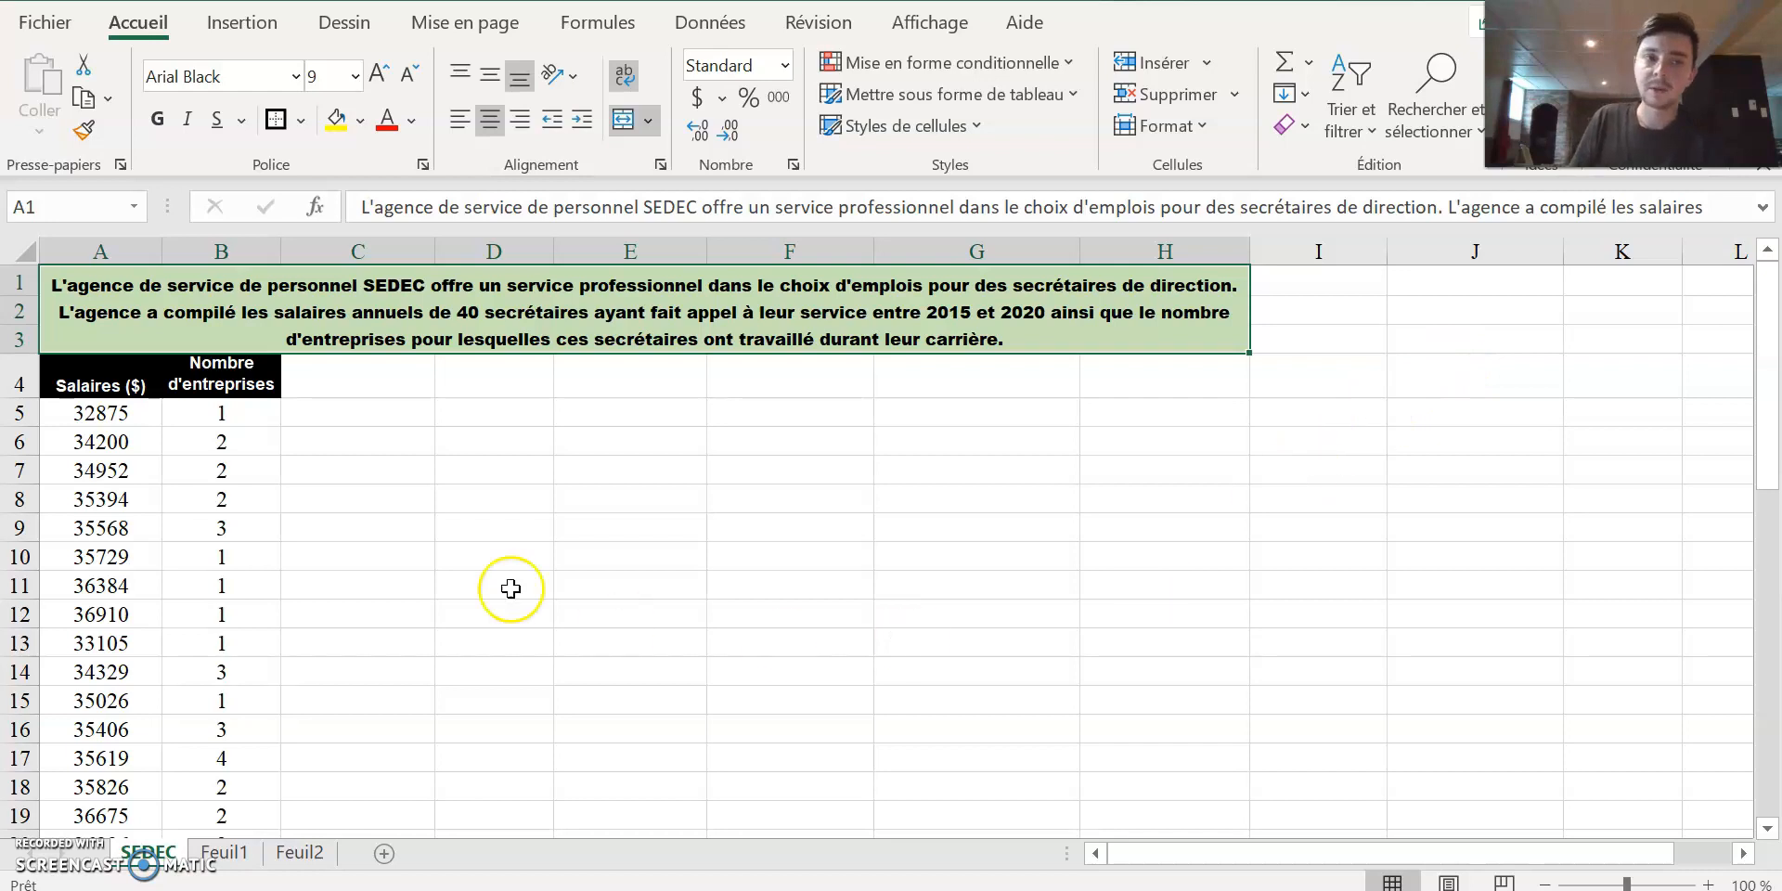
pyautogui.moveTo(74, 385); pyautogui.dragTo(114, 468)
pyautogui.click(826, 469)
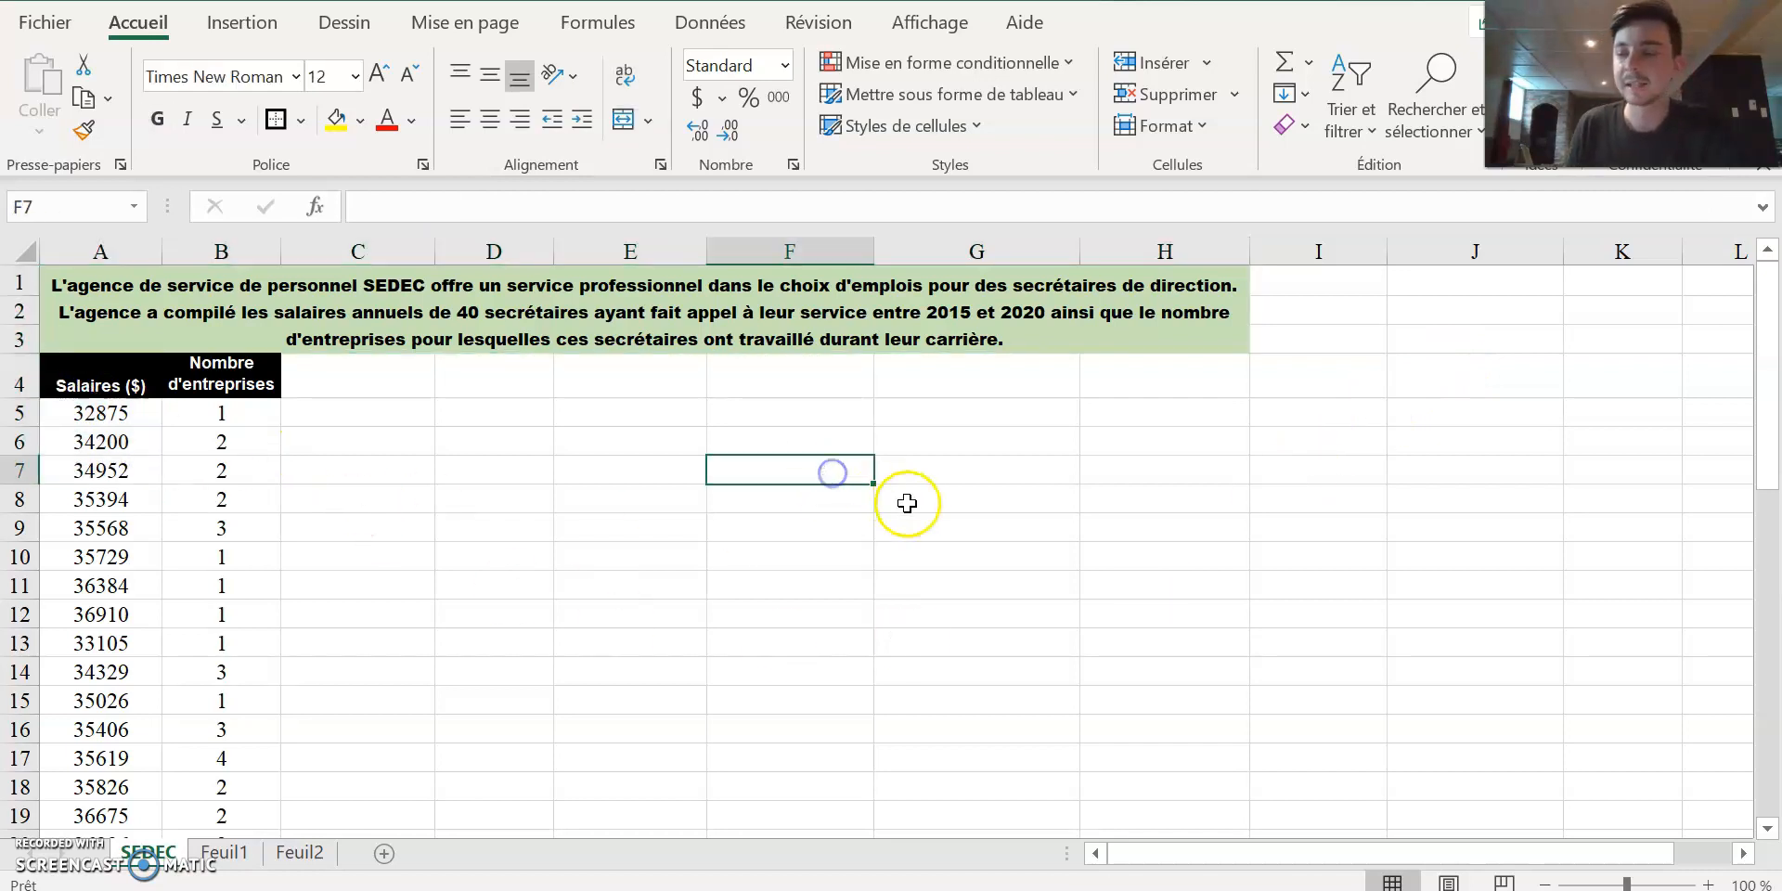
pyautogui.moveTo(95, 384); pyautogui.dragTo(96, 501)
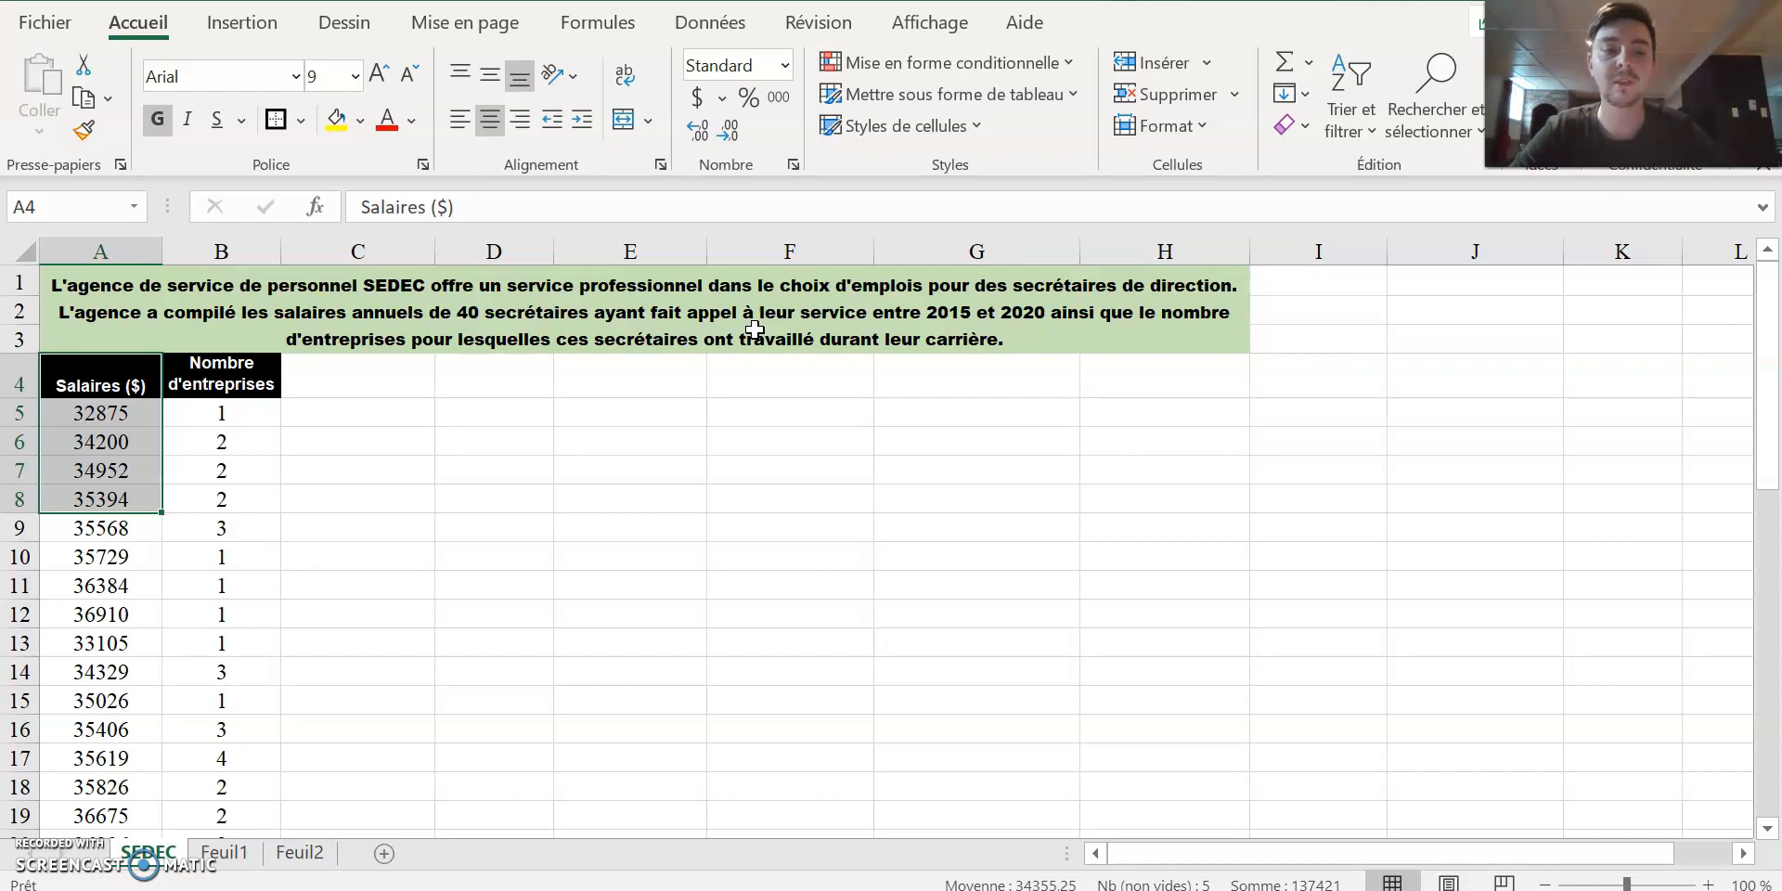
pyautogui.click(450, 544)
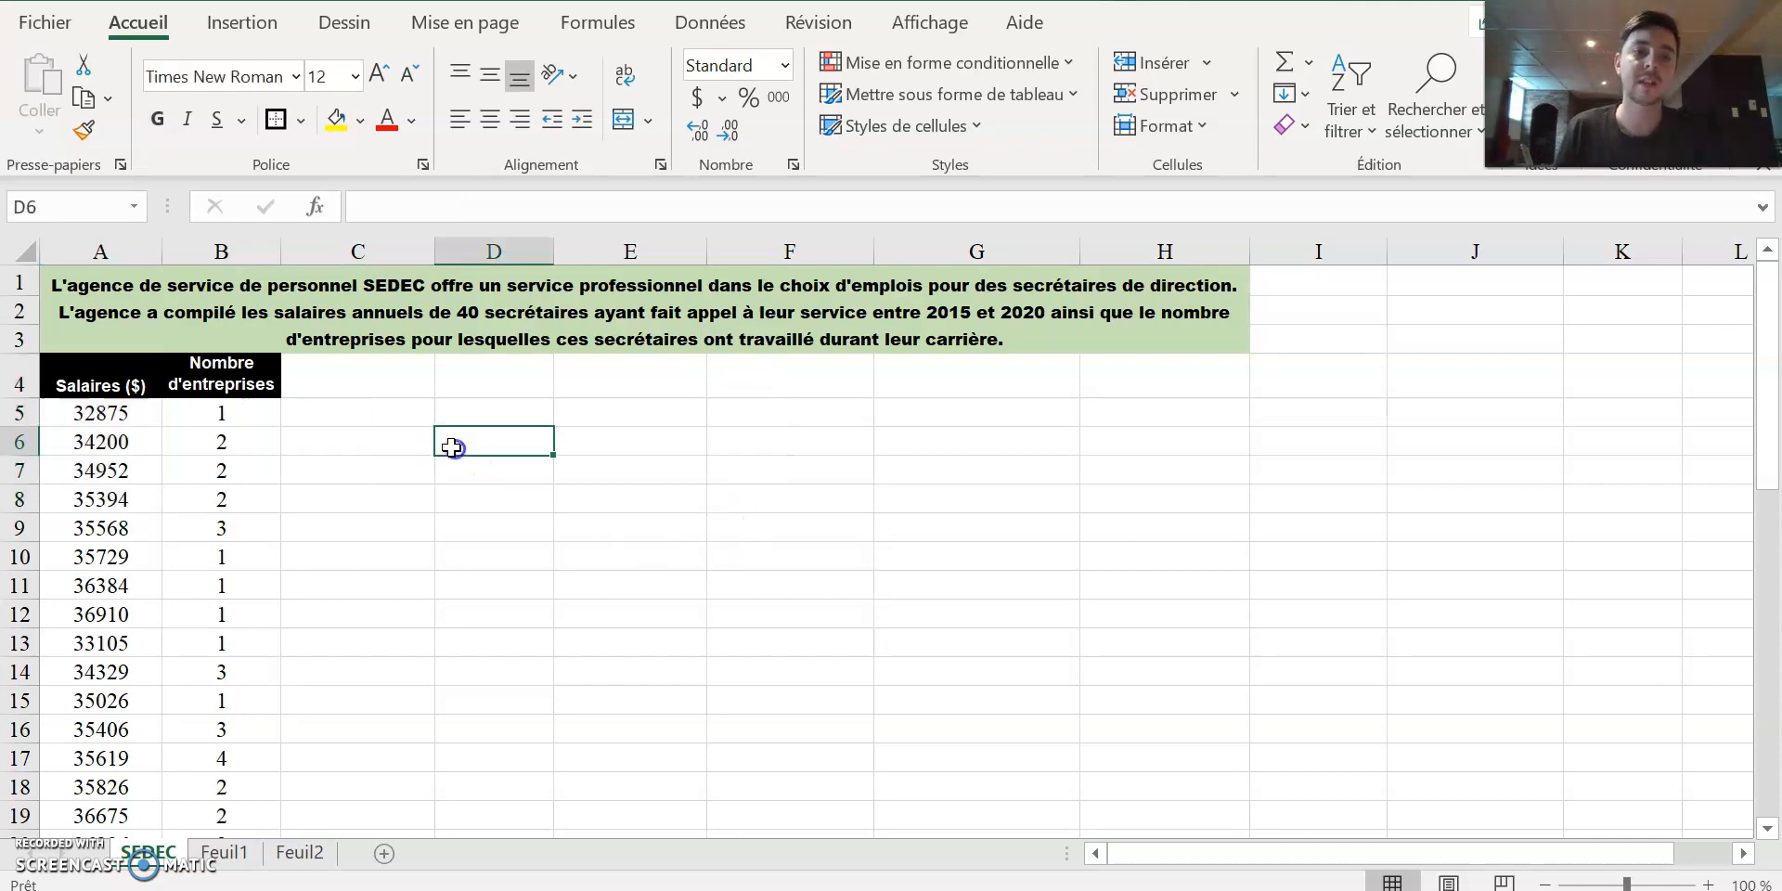
pyautogui.moveTo(103, 382); pyautogui.dragTo(253, 454)
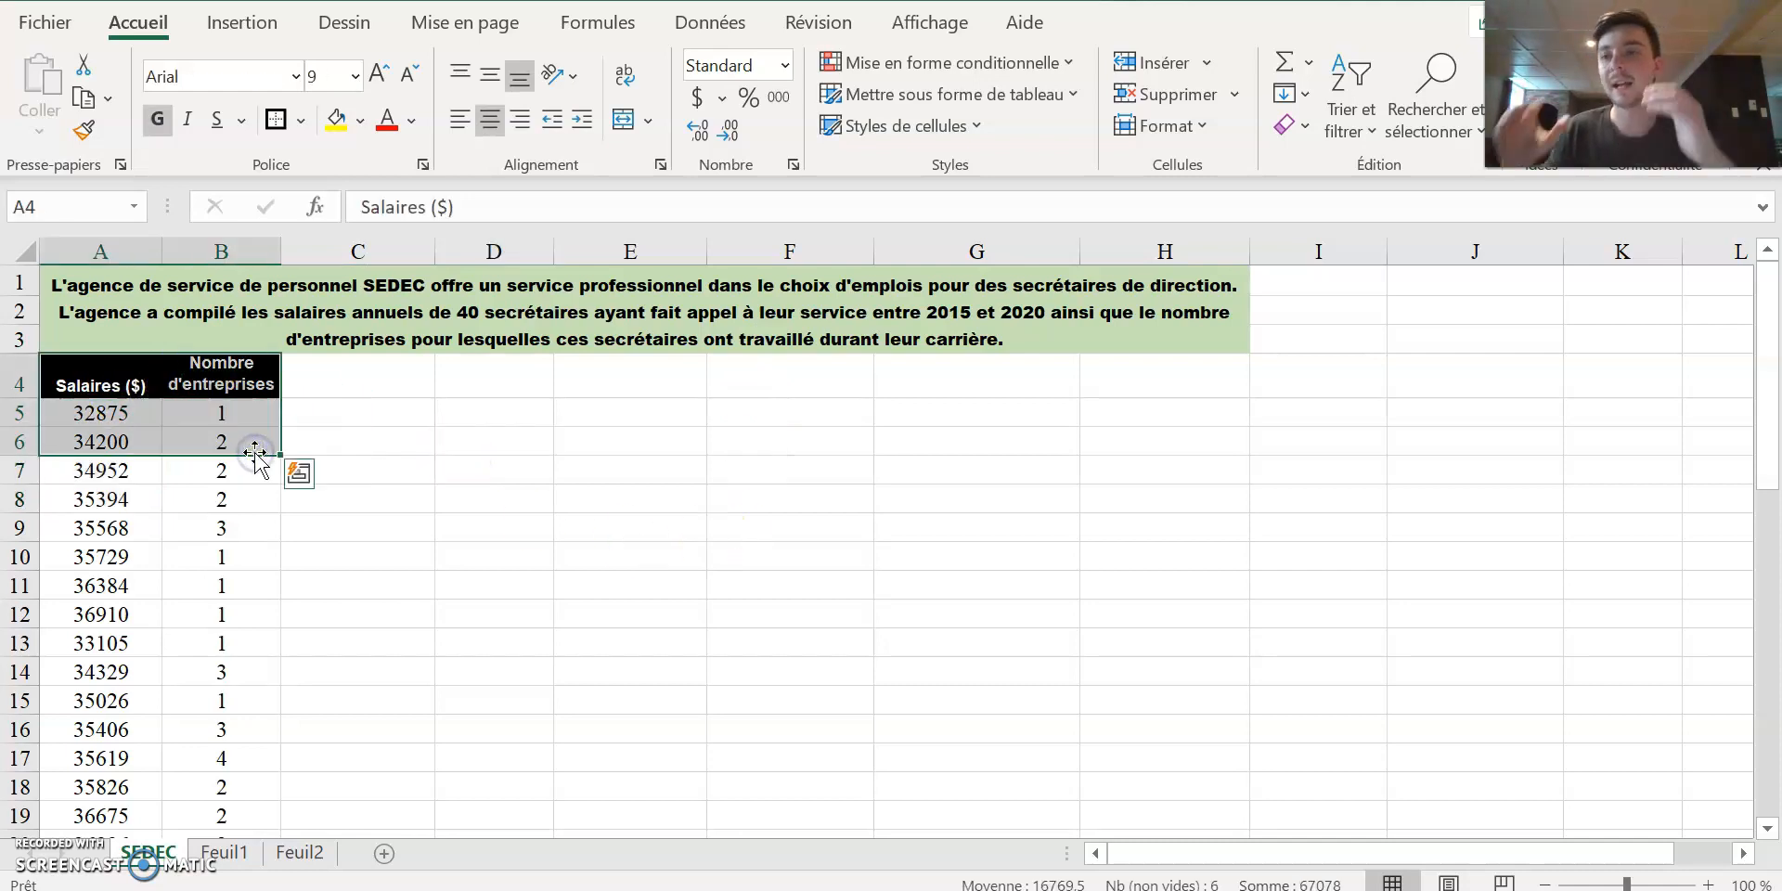
pyautogui.click(726, 484)
pyautogui.moveTo(158, 391); pyautogui.dragTo(263, 556)
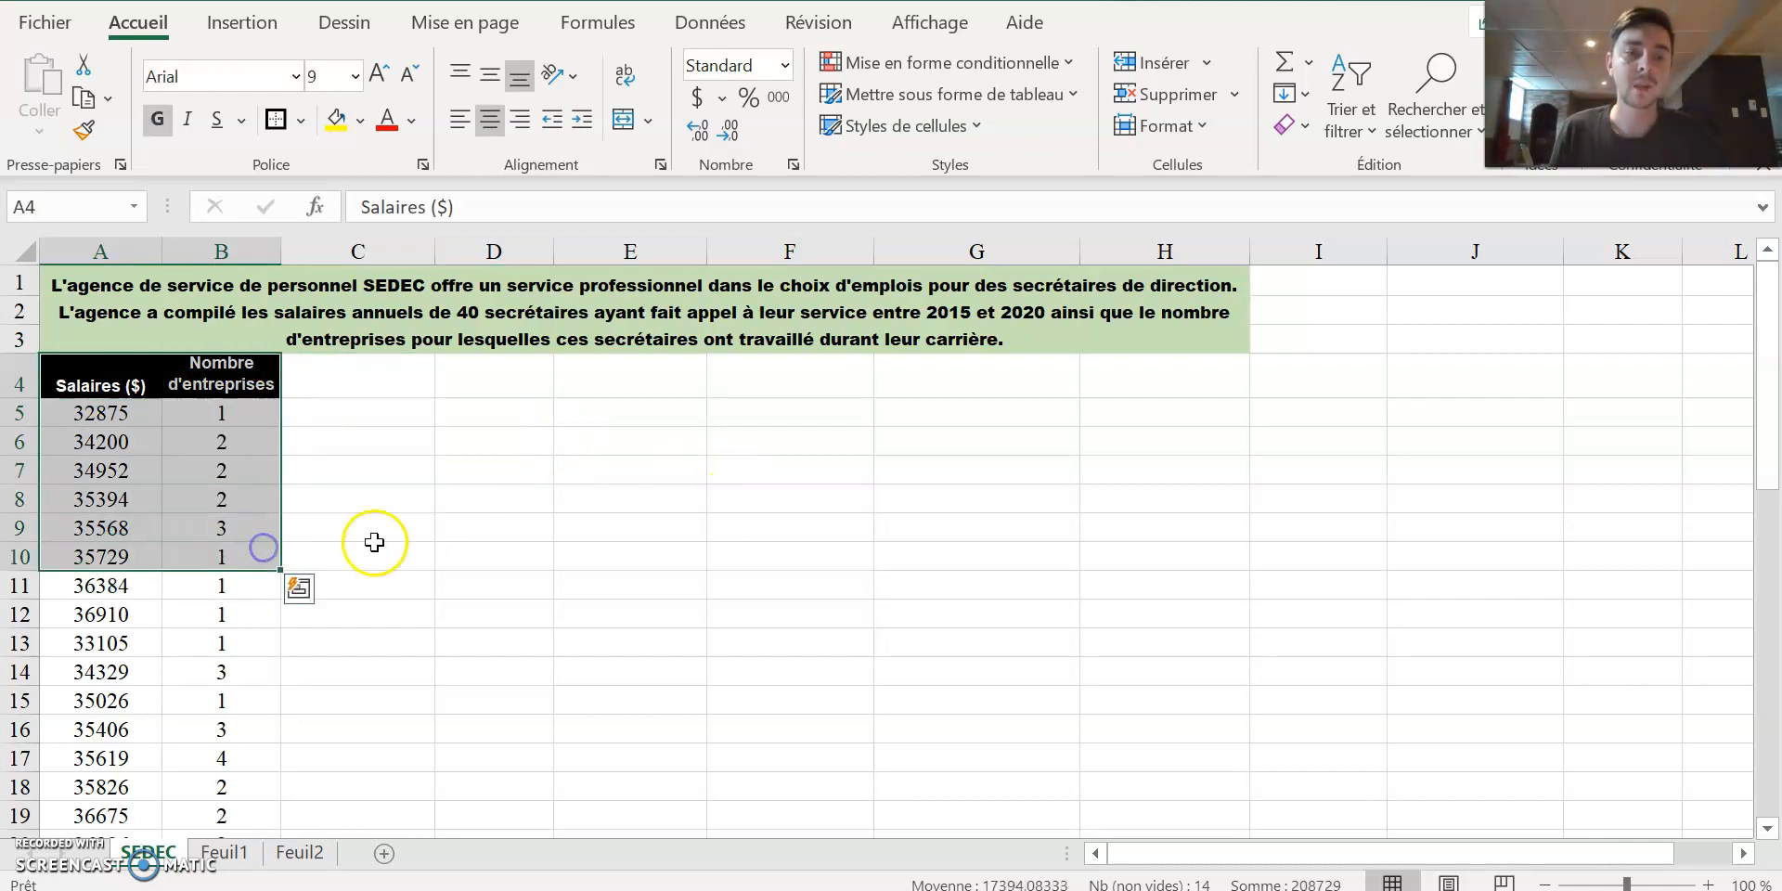
pyautogui.click(492, 528)
pyautogui.moveTo(149, 390); pyautogui.dragTo(254, 583)
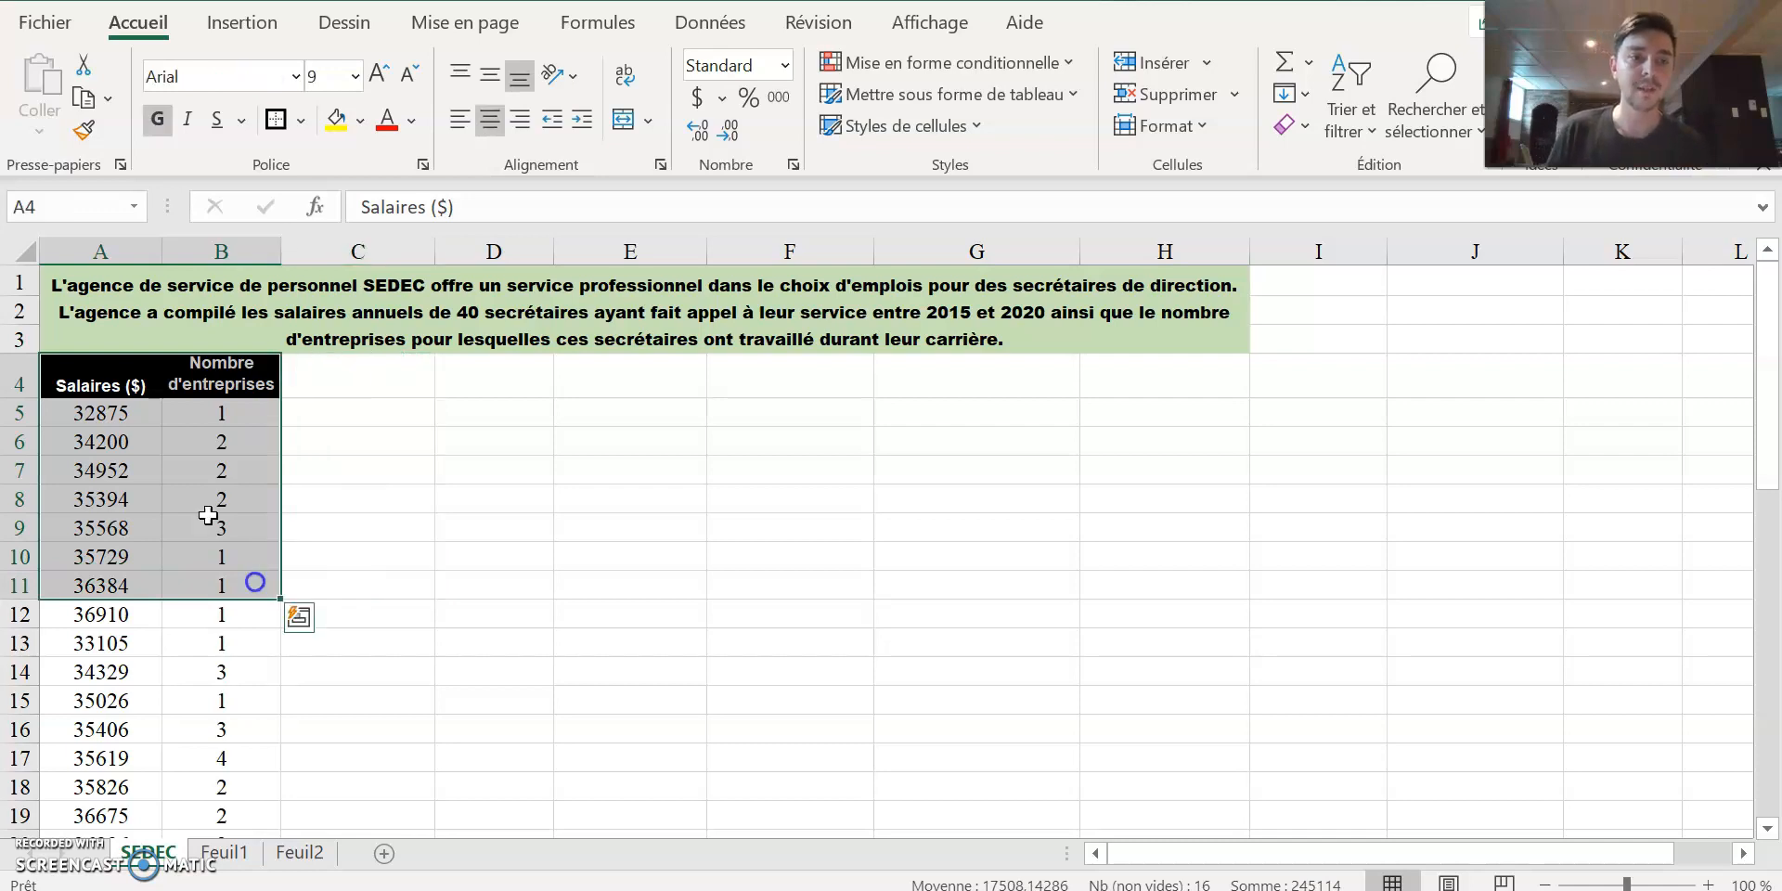
pyautogui.click(84, 414)
pyautogui.click(105, 382)
pyautogui.click(213, 411)
pyautogui.click(212, 386)
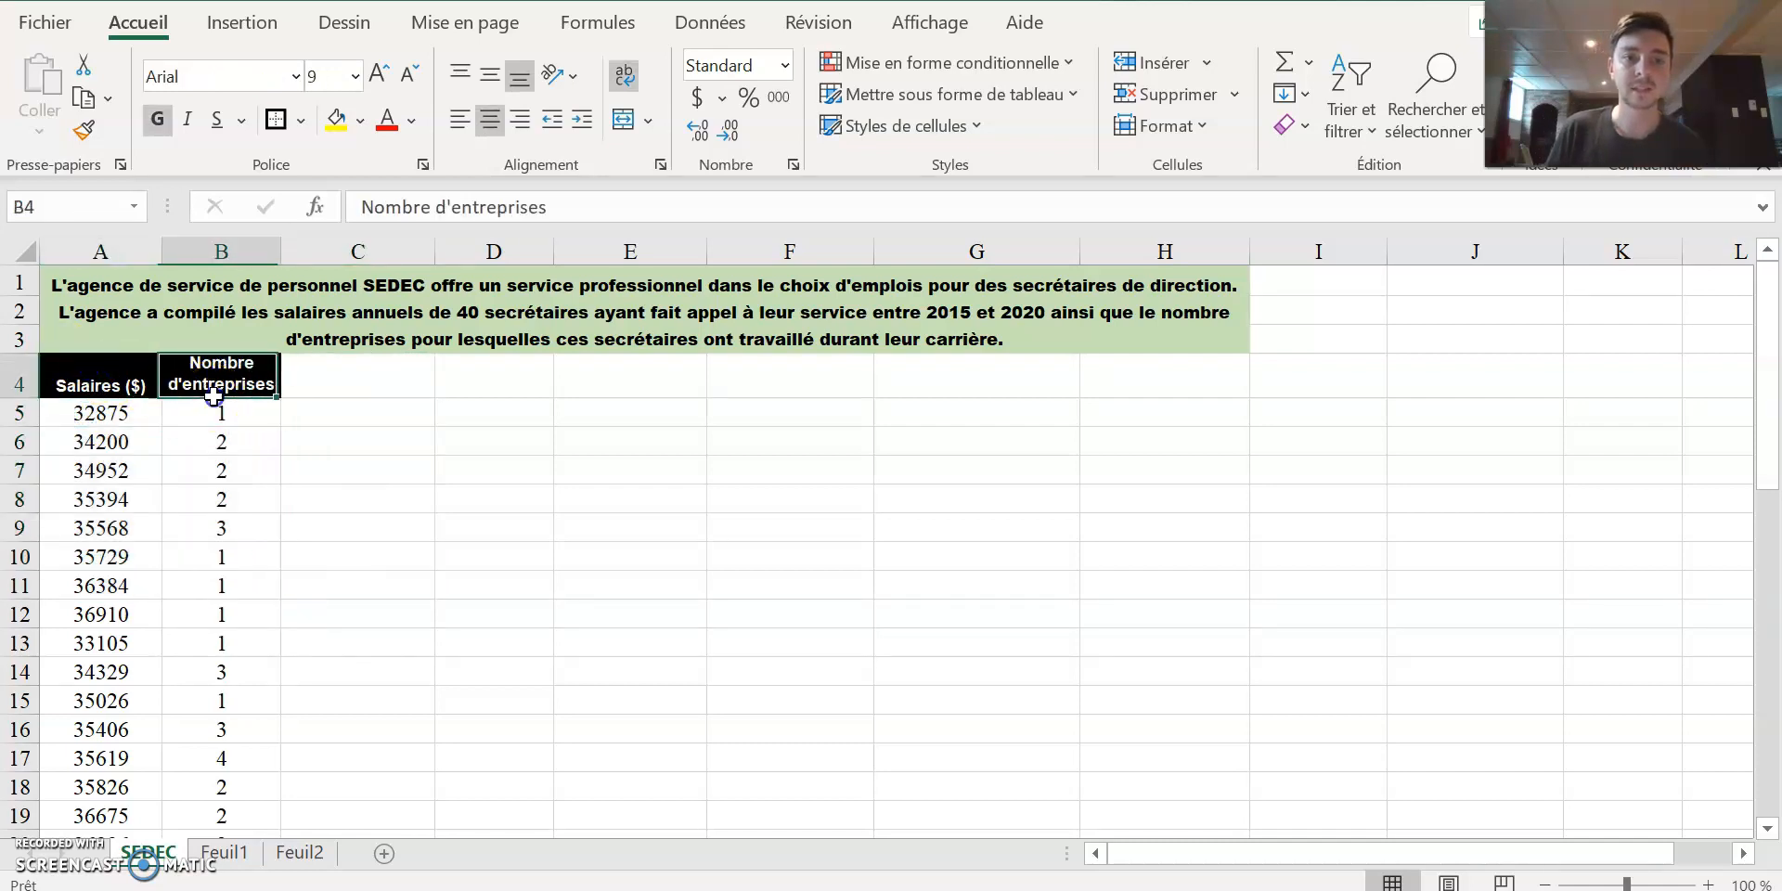
# Create a pivot table from range A4:B44 of the SEDEC sheet, placed on the existing sheet Feuil1 at cell C6.
pyautogui.moveTo(120, 388); pyautogui.dragTo(222, 759)
pyautogui.click(223, 30)
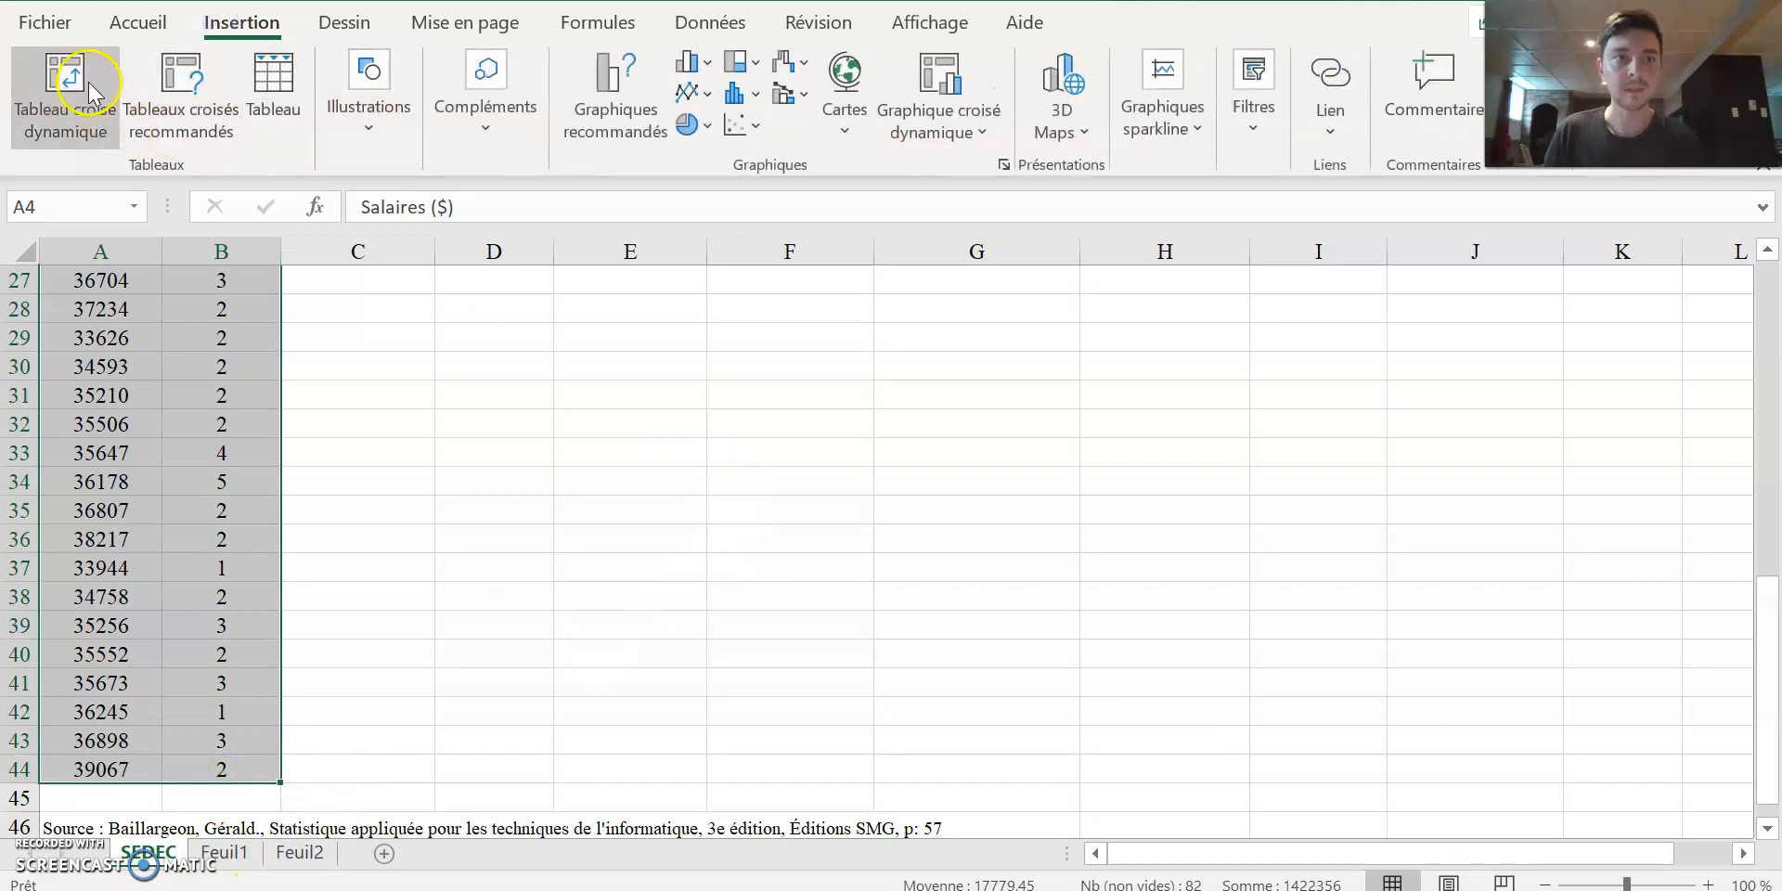
pyautogui.click(90, 91)
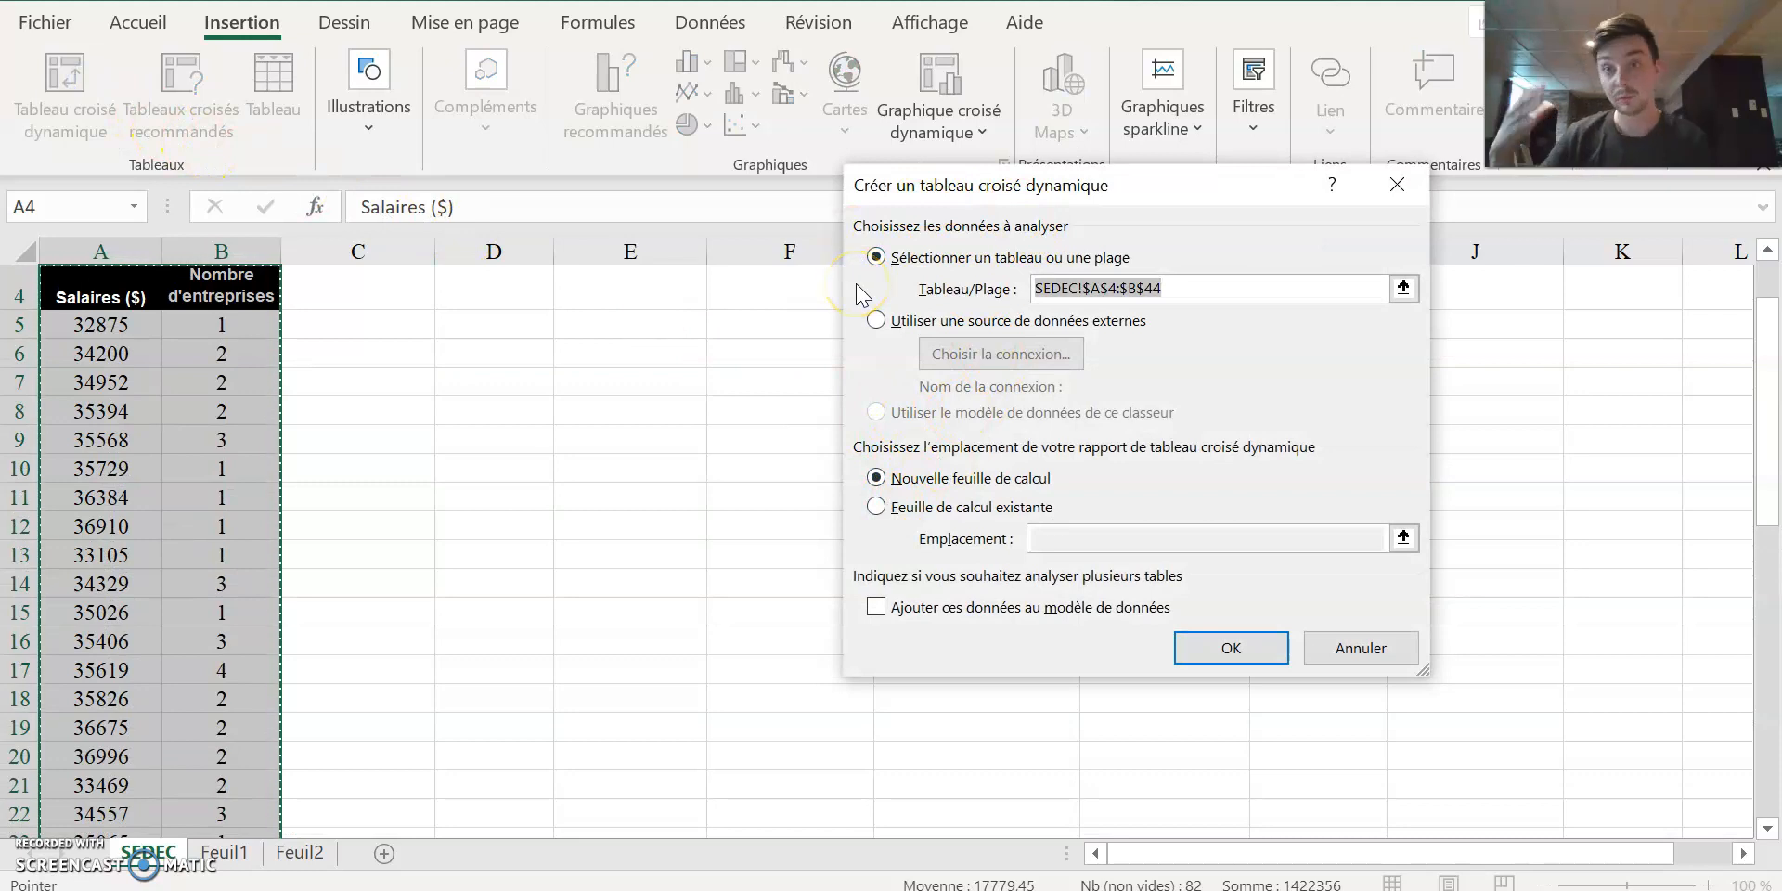
pyautogui.click(876, 507)
pyautogui.click(224, 851)
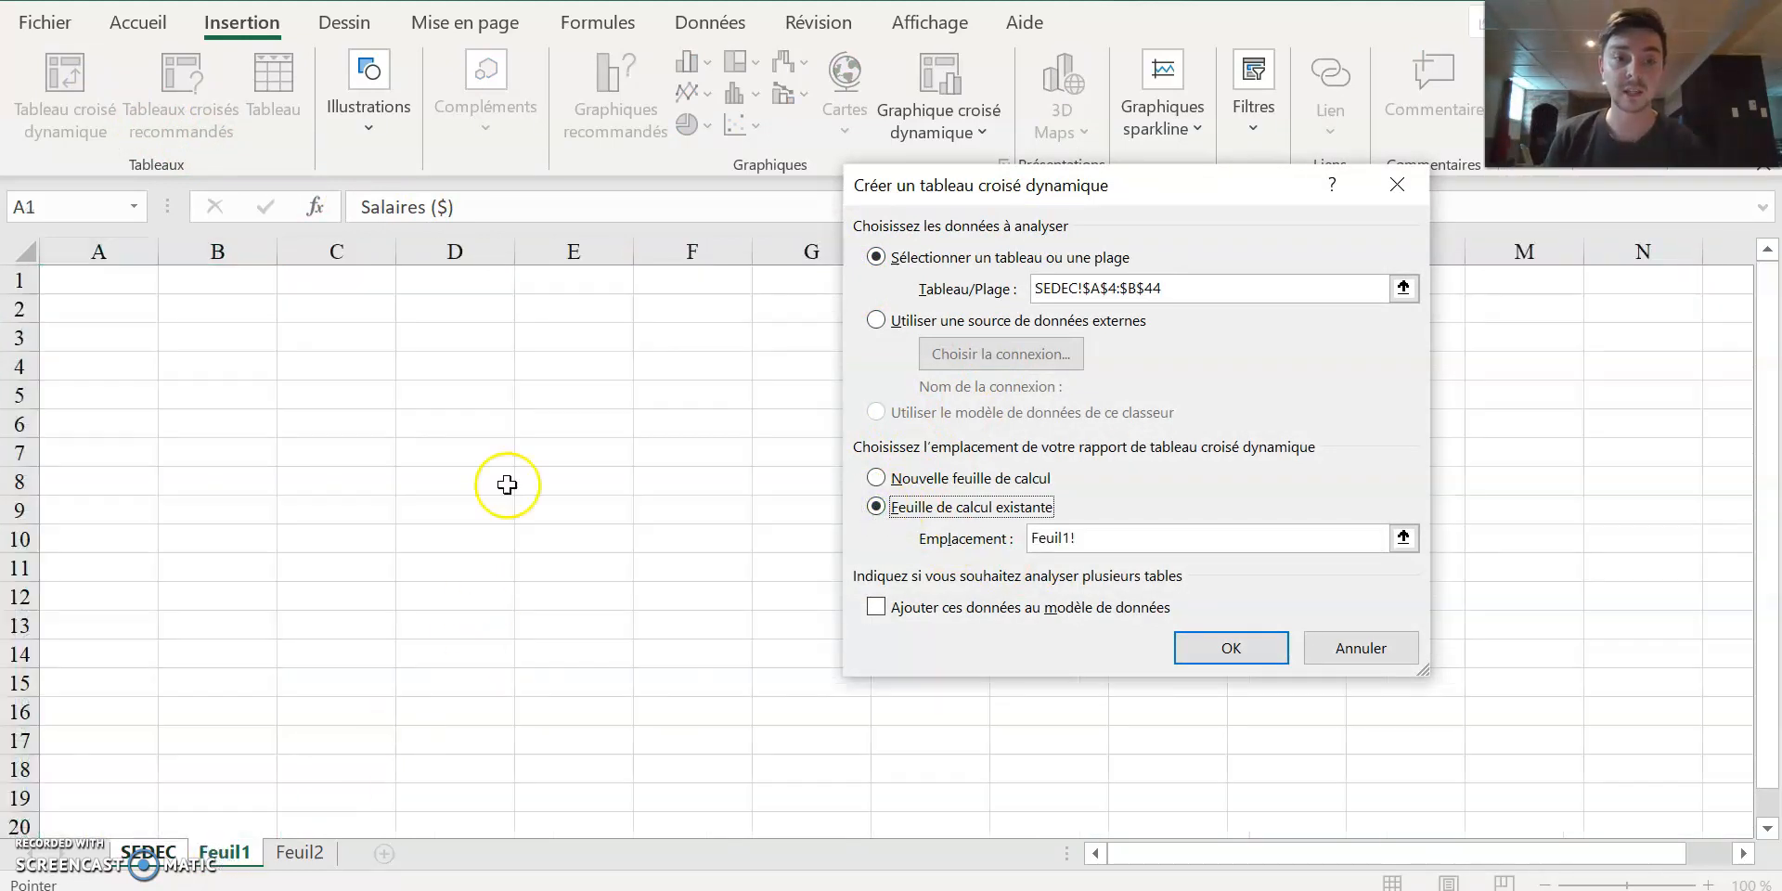
pyautogui.click(362, 429)
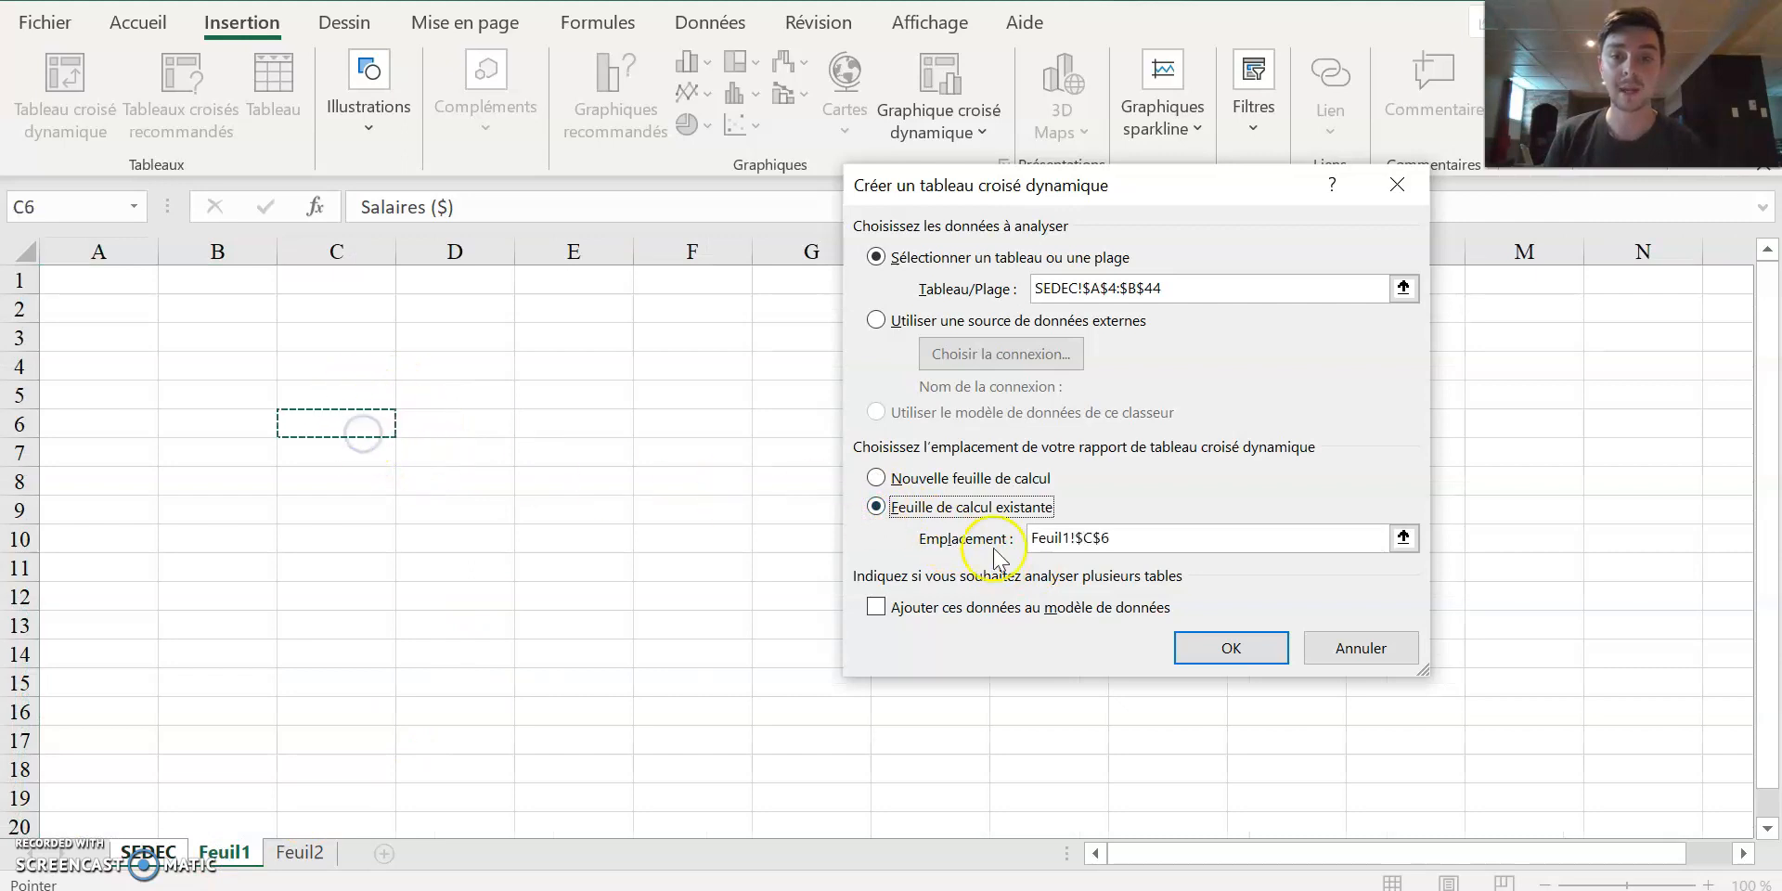
pyautogui.click(1231, 647)
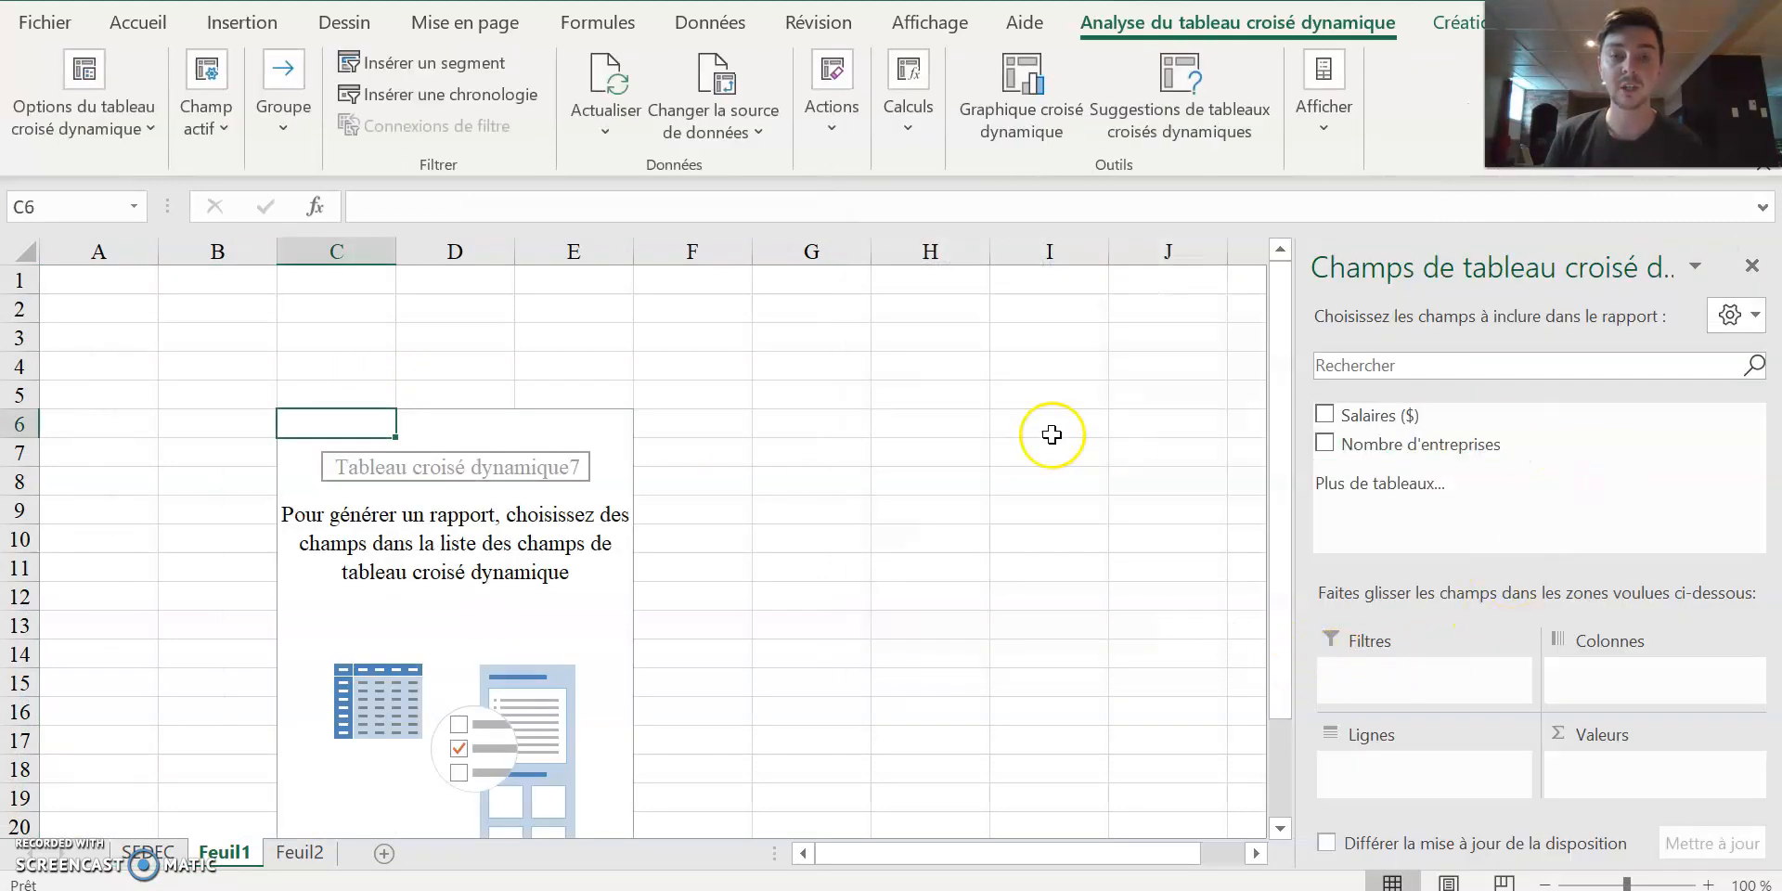
# Add the Salaires ($) field to both the rows and the values of the pivot table.
pyautogui.scroll(-1, 1021, 438)
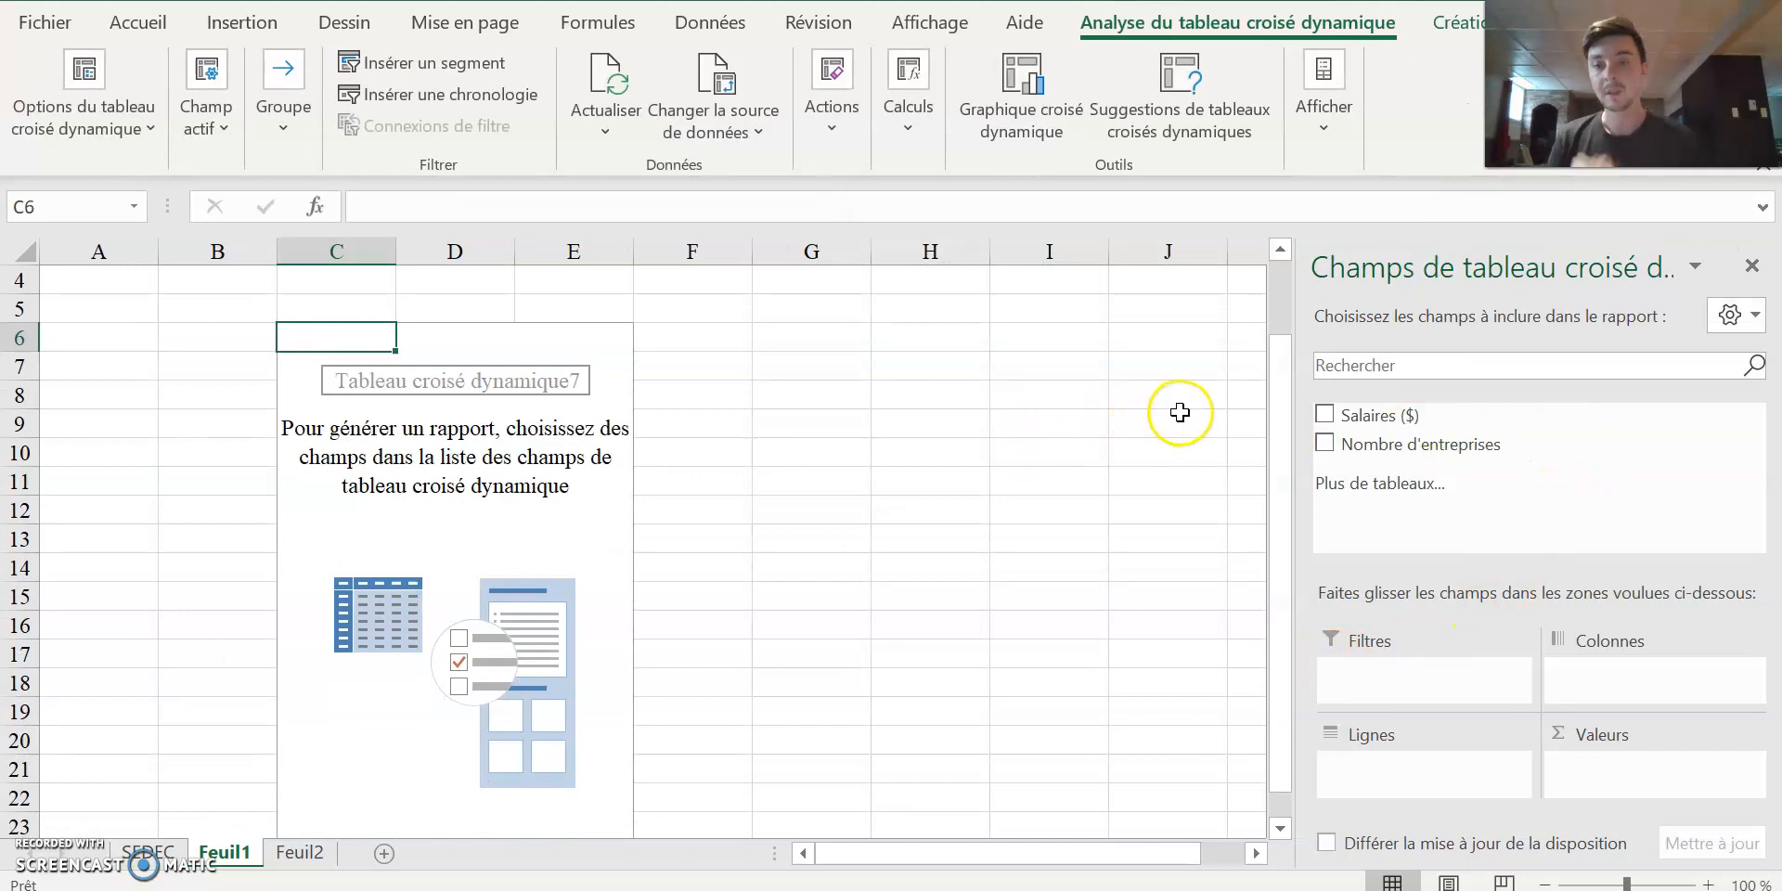
pyautogui.moveTo(1346, 444); pyautogui.dragTo(1392, 460)
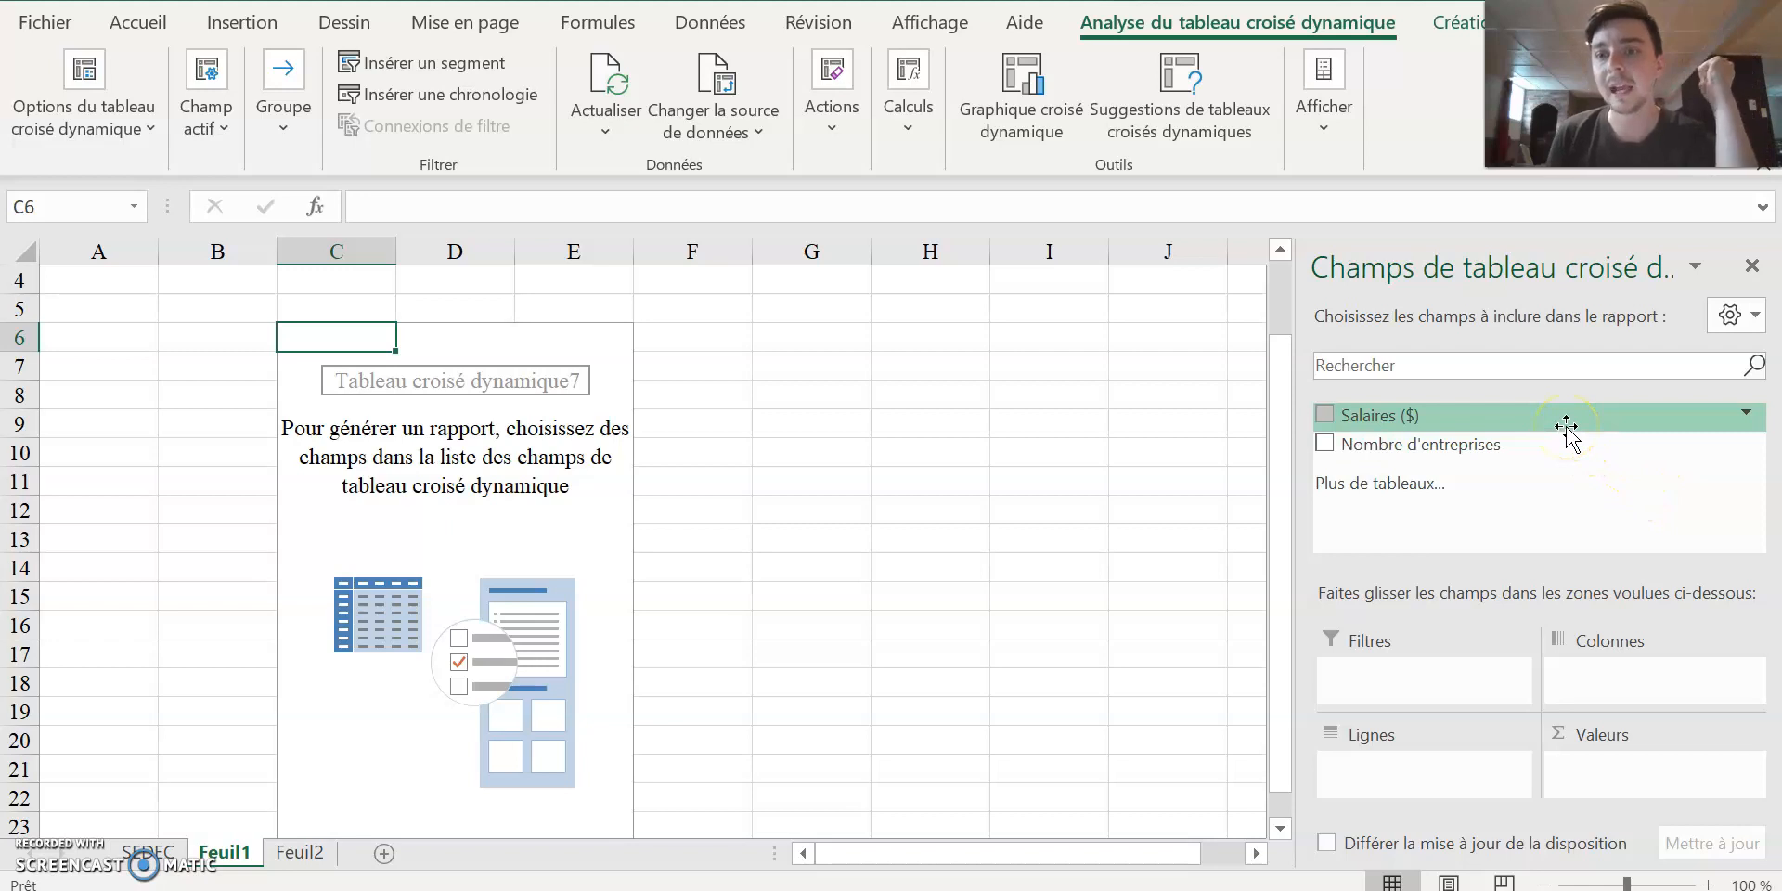
pyautogui.click(1383, 419)
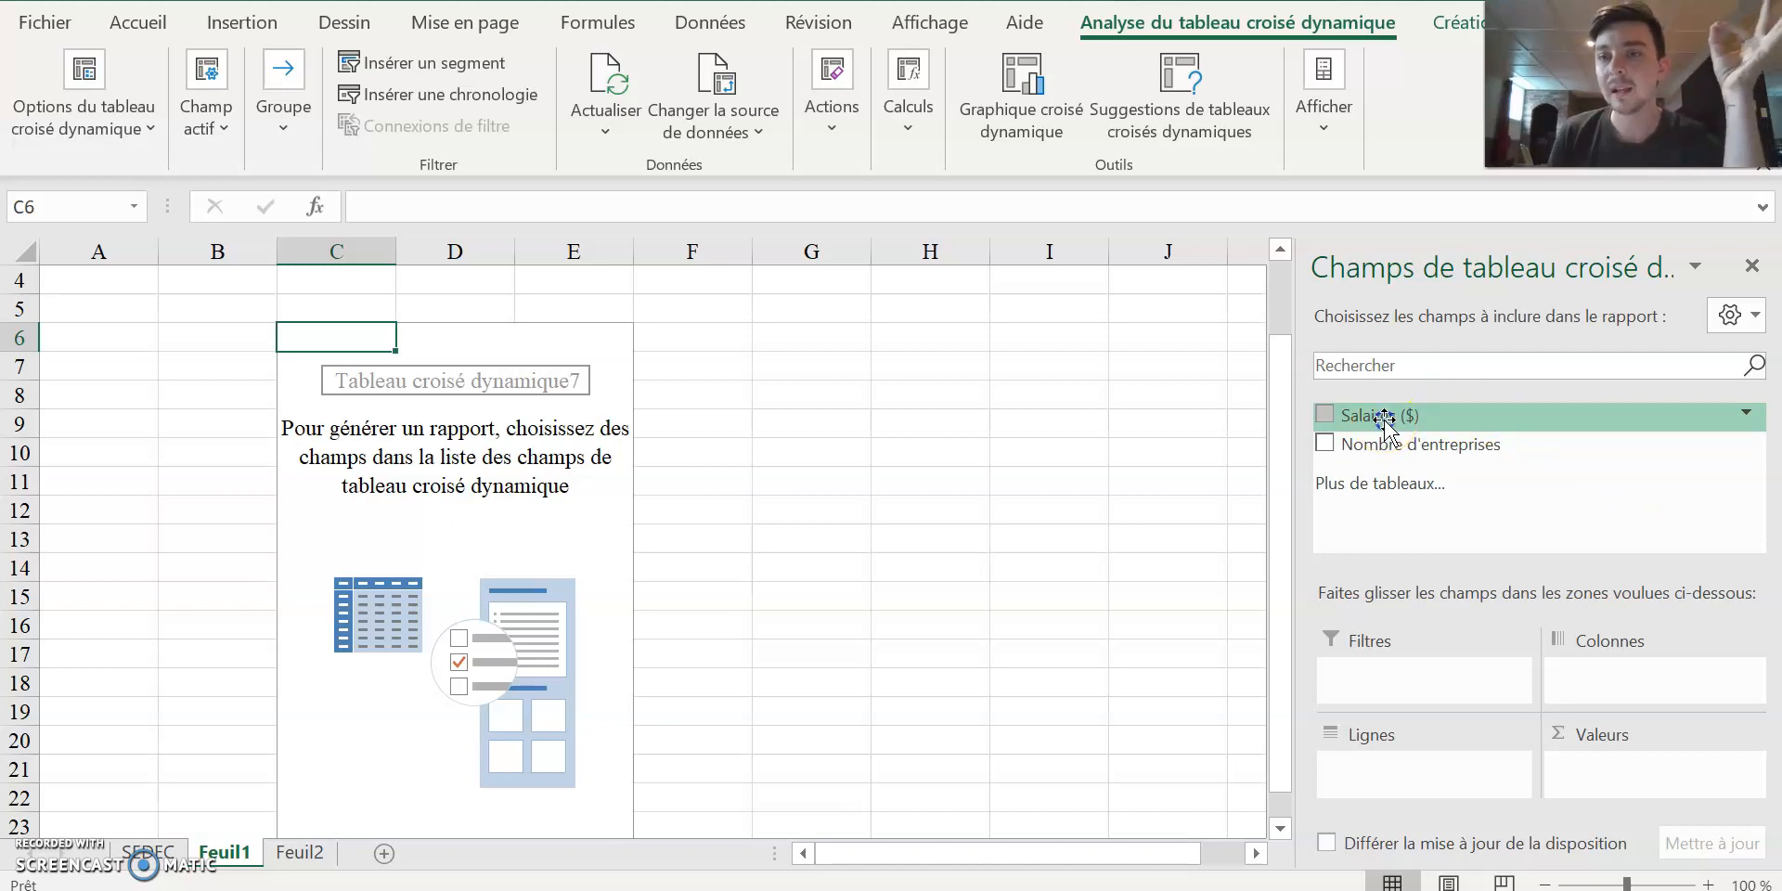
pyautogui.moveTo(1385, 419); pyautogui.dragTo(1410, 761)
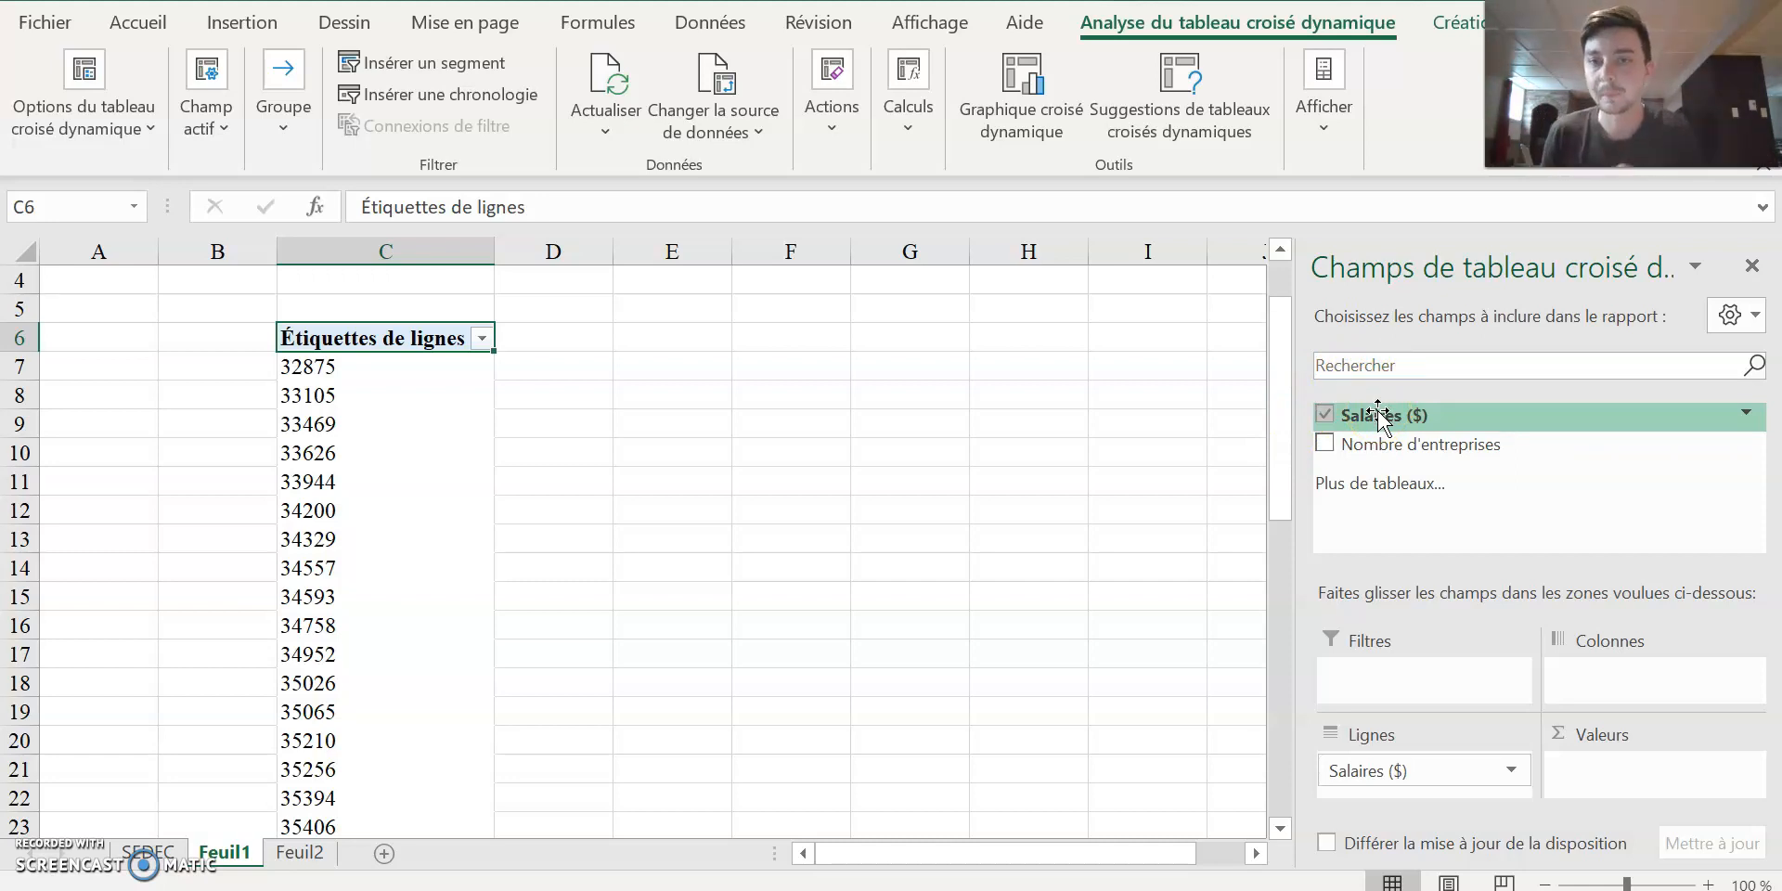
pyautogui.moveTo(1371, 418); pyautogui.dragTo(1626, 762)
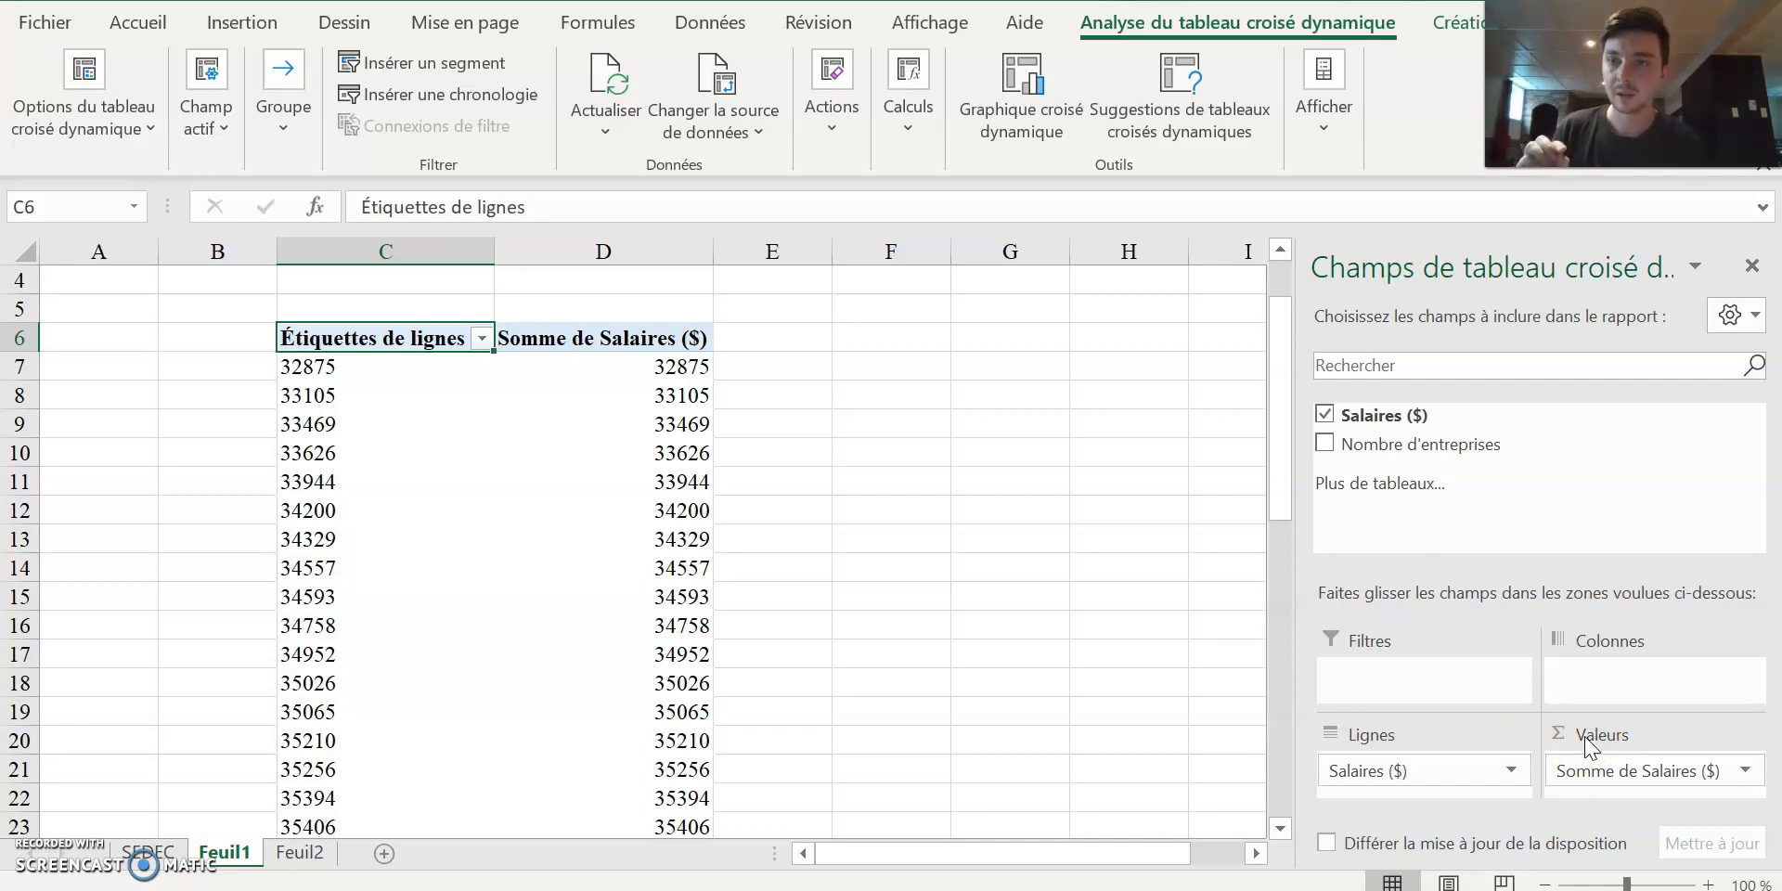
# Summarize the Salaires ($) value field by Nombre instead of a sum, keeping its values displayed without calculation.
pyautogui.click(1748, 773)
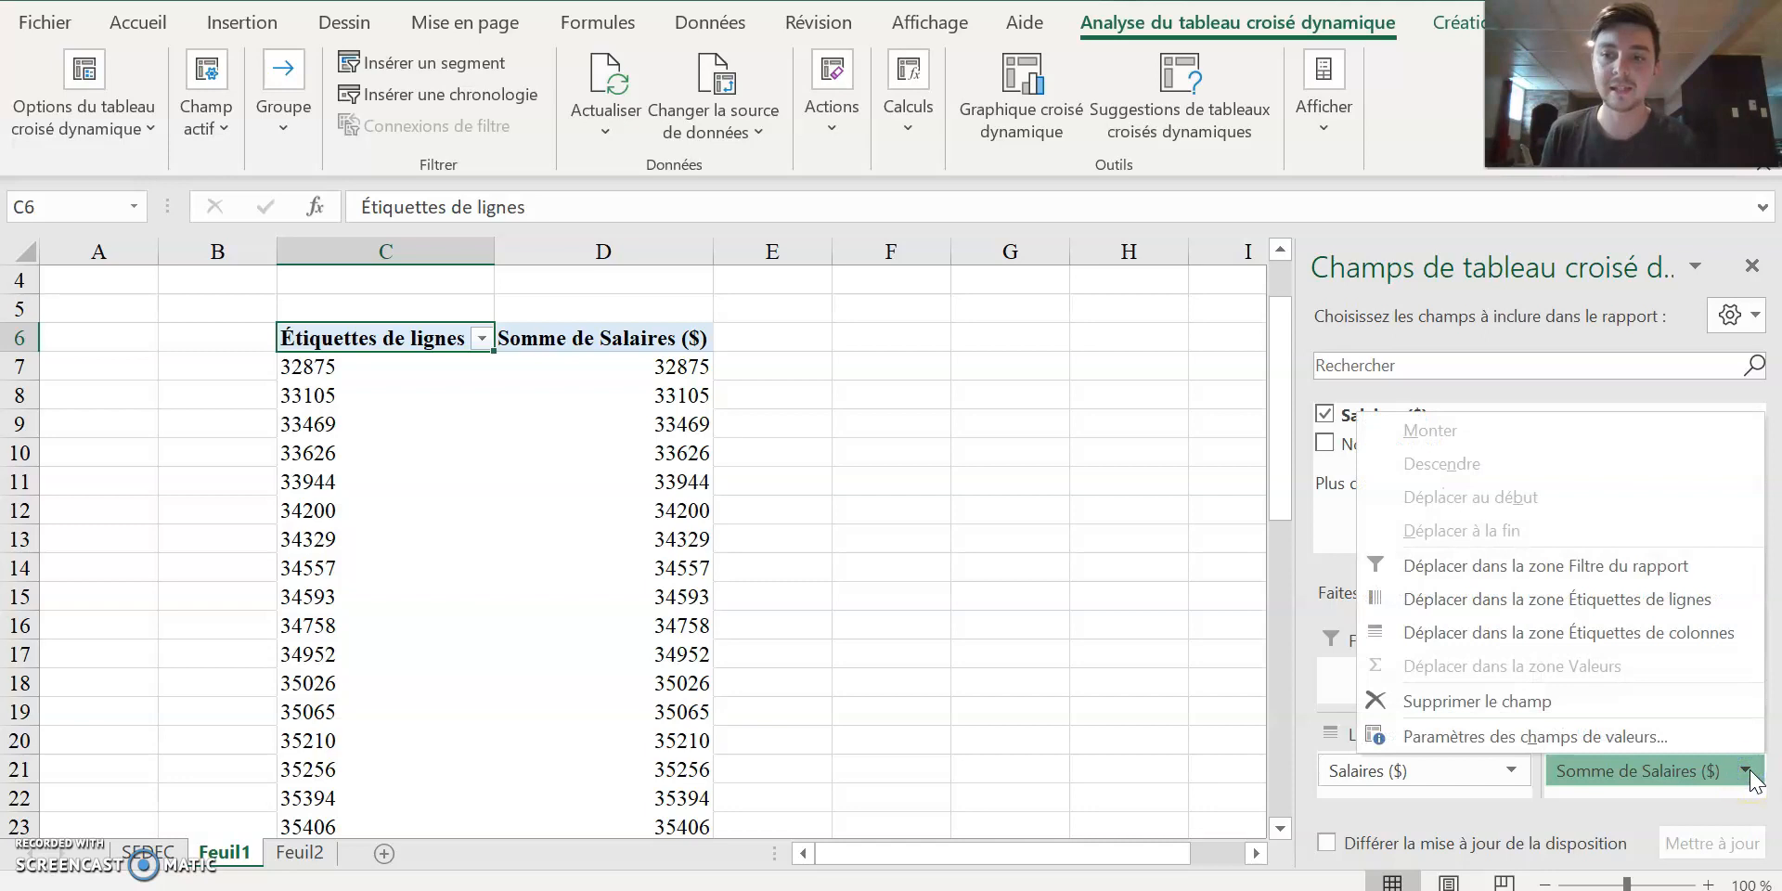
pyautogui.click(1531, 736)
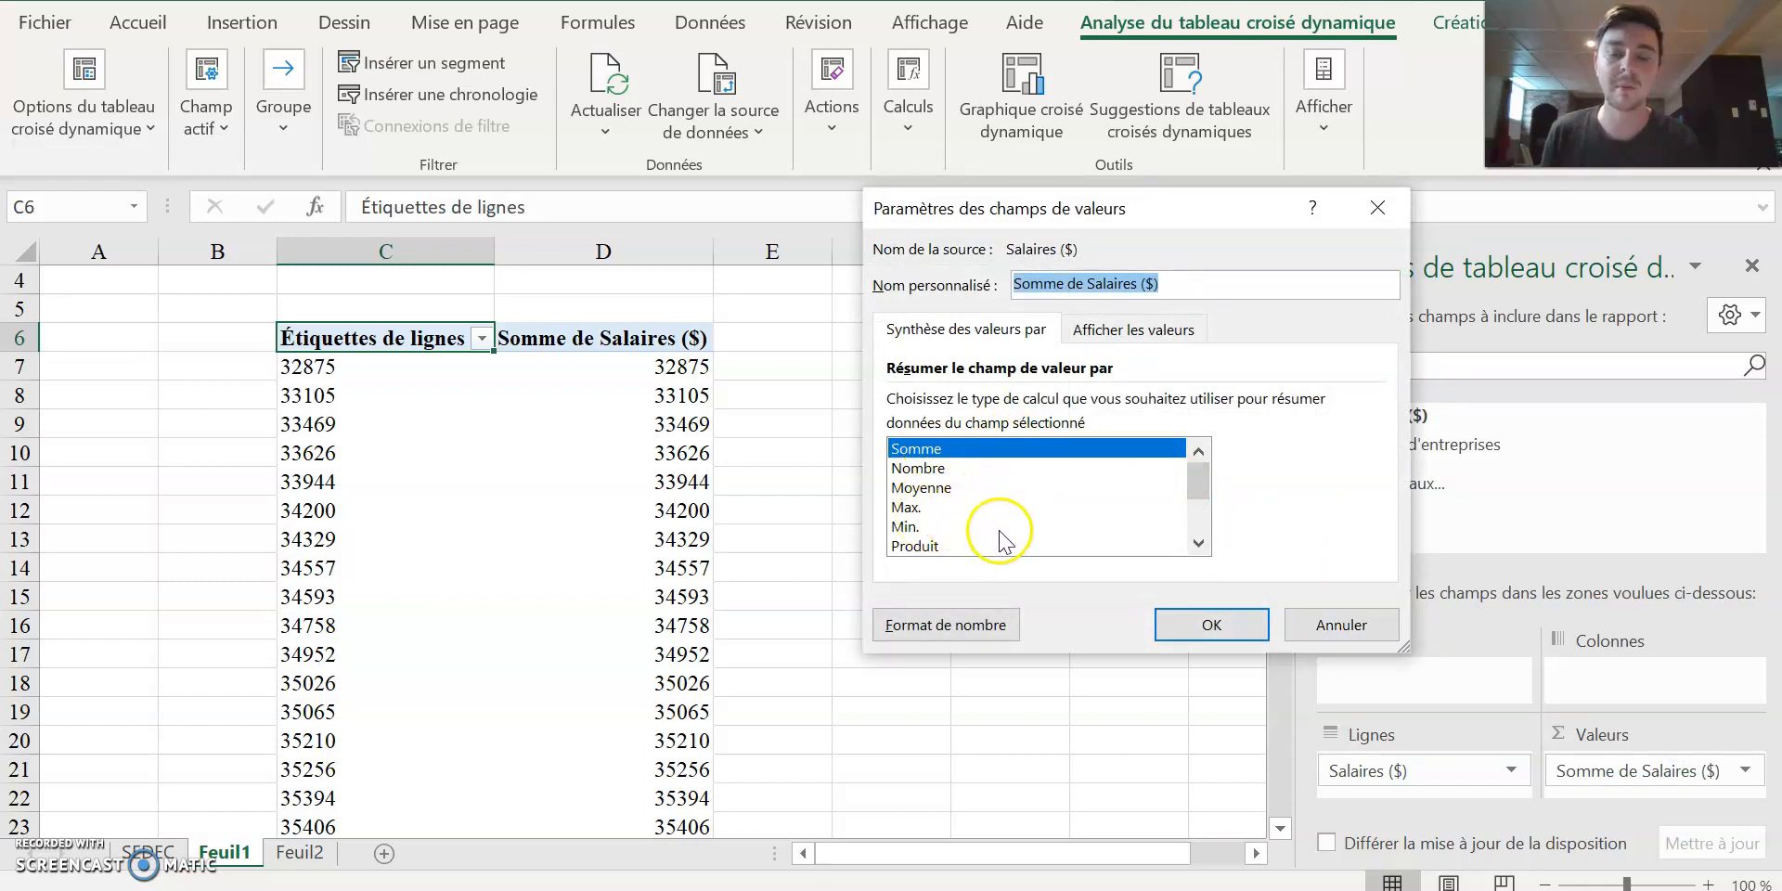
pyautogui.click(932, 469)
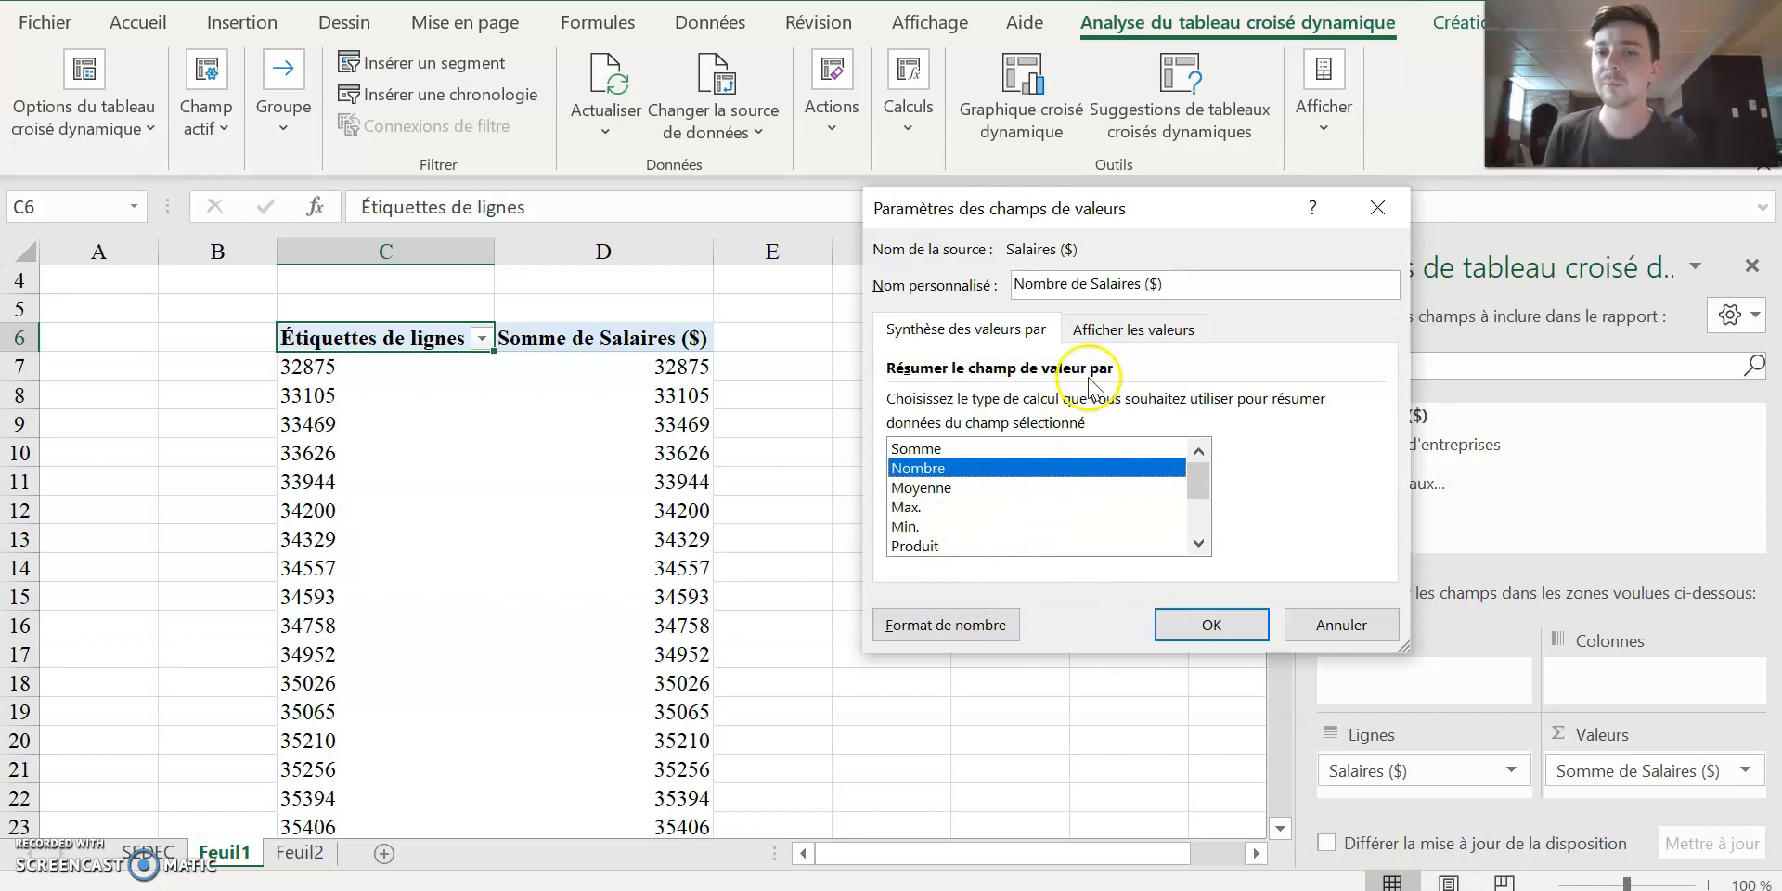
pyautogui.click(1114, 330)
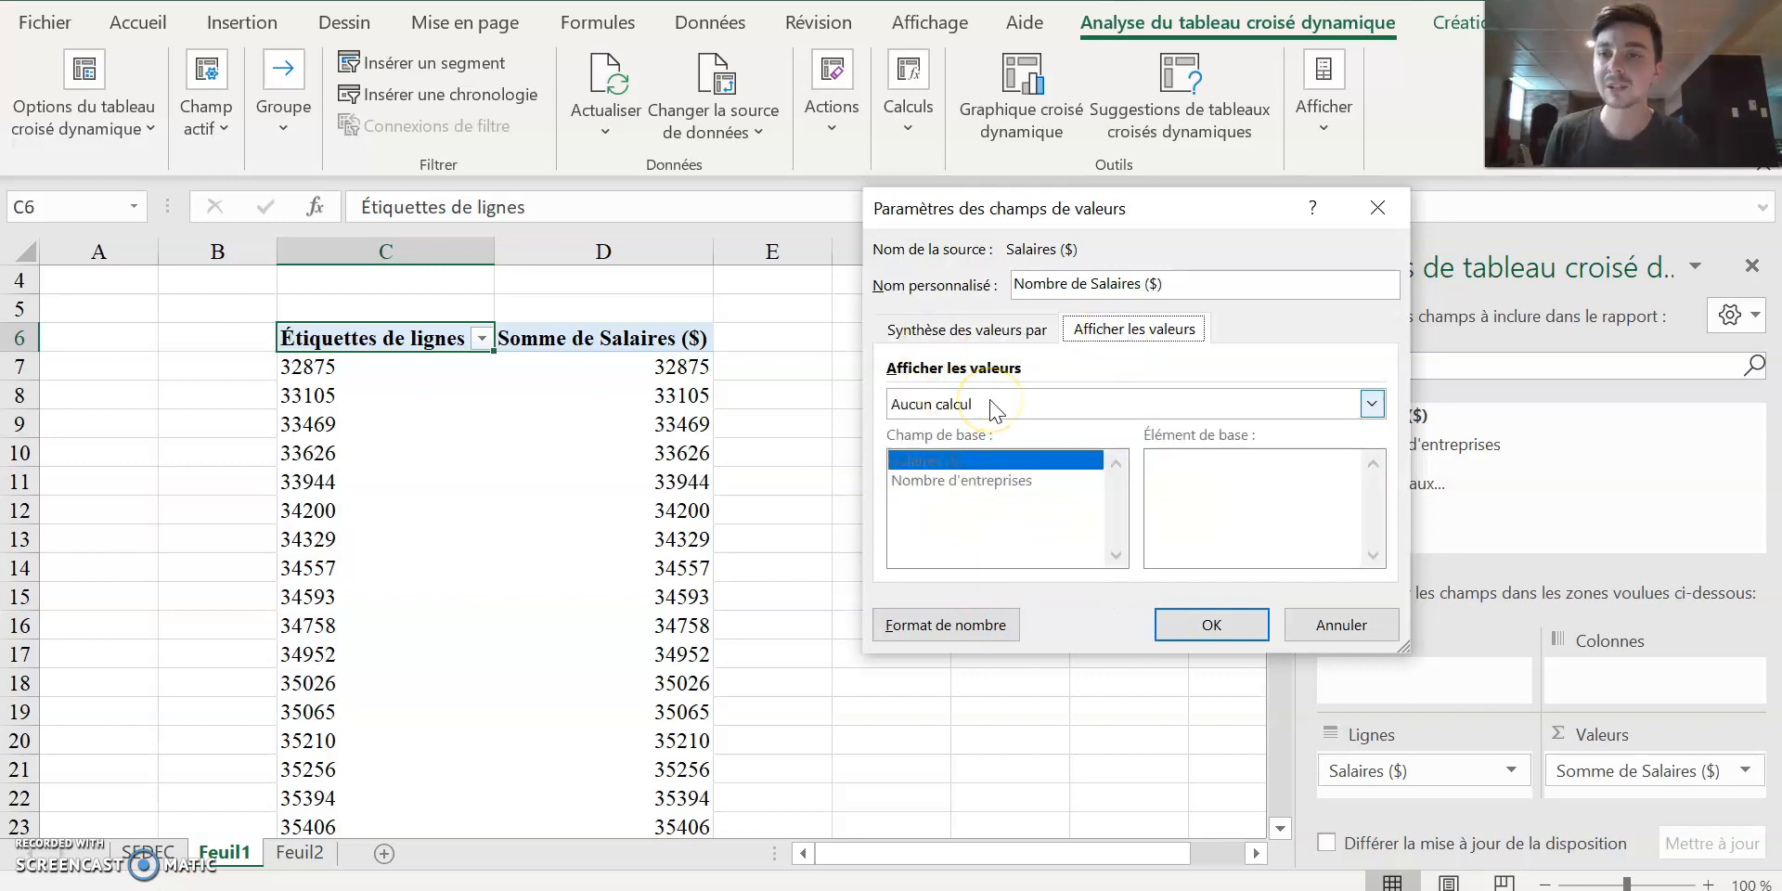
pyautogui.click(1021, 329)
pyautogui.click(1115, 331)
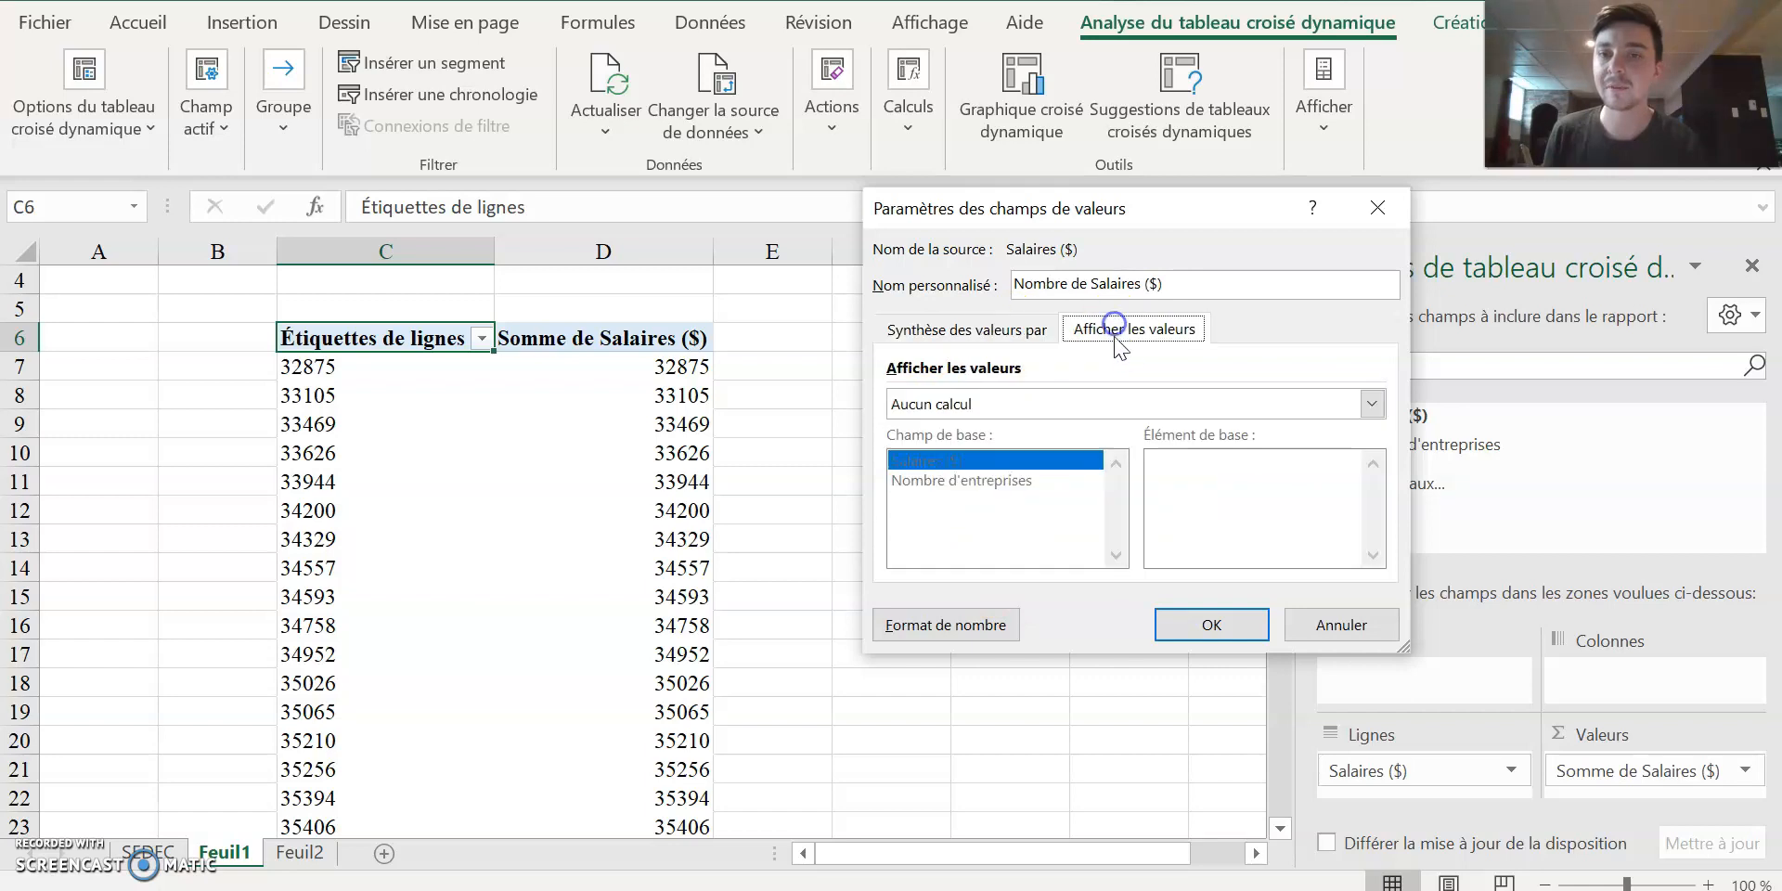
pyautogui.click(1149, 409)
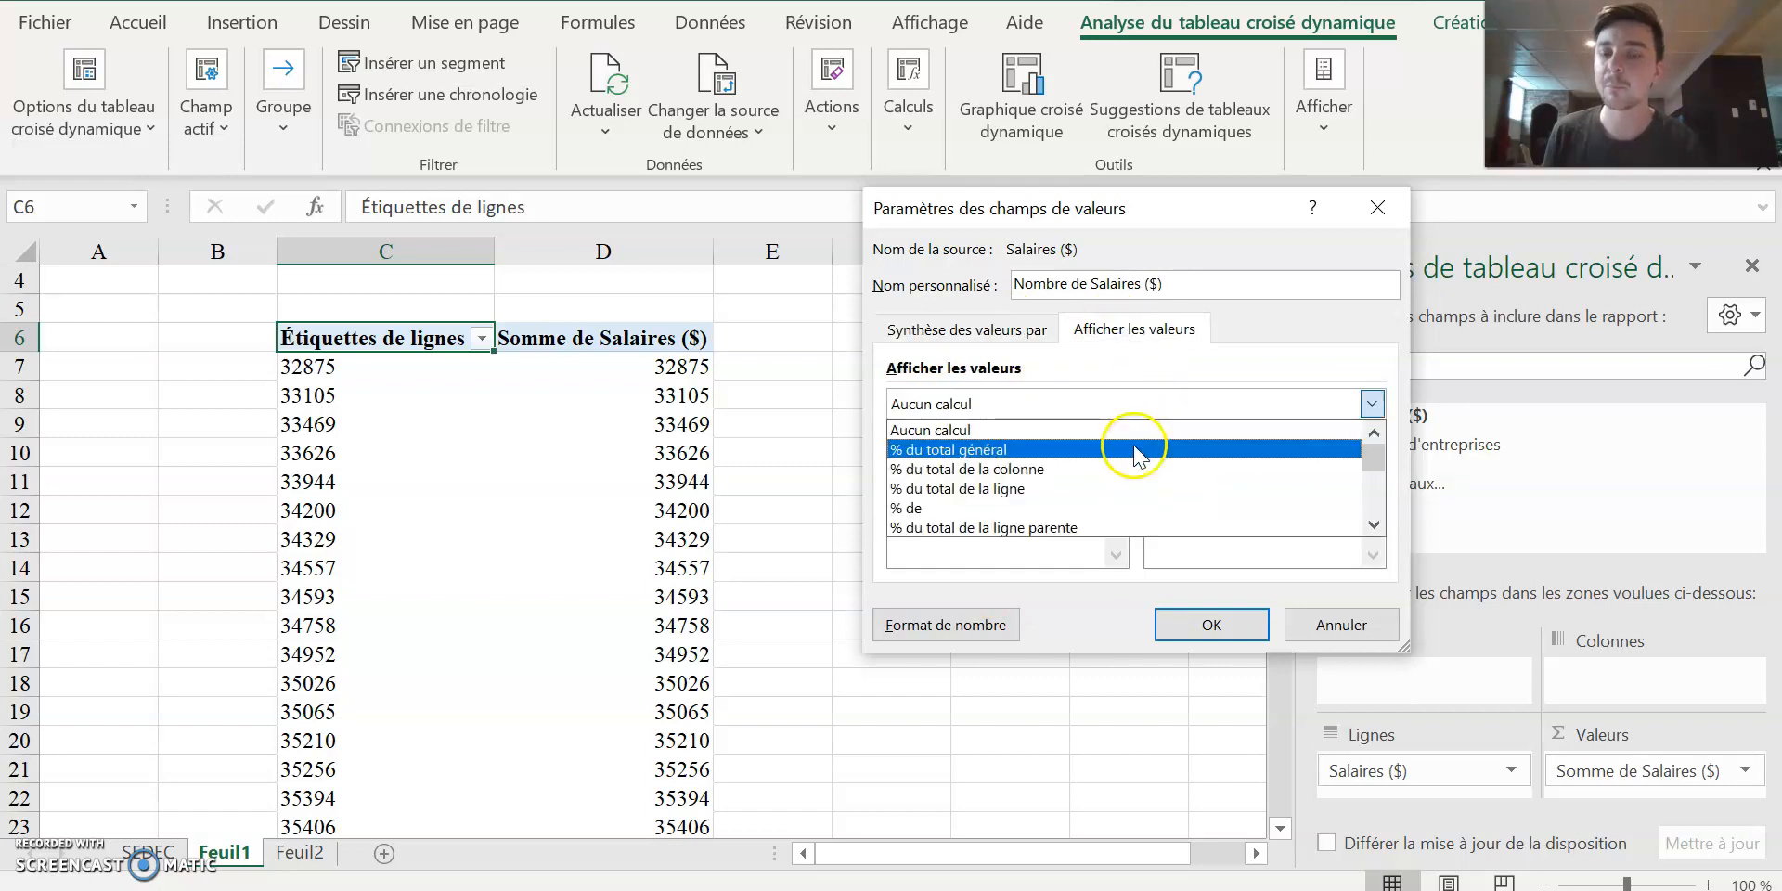
pyautogui.click(1136, 453)
pyautogui.click(1015, 331)
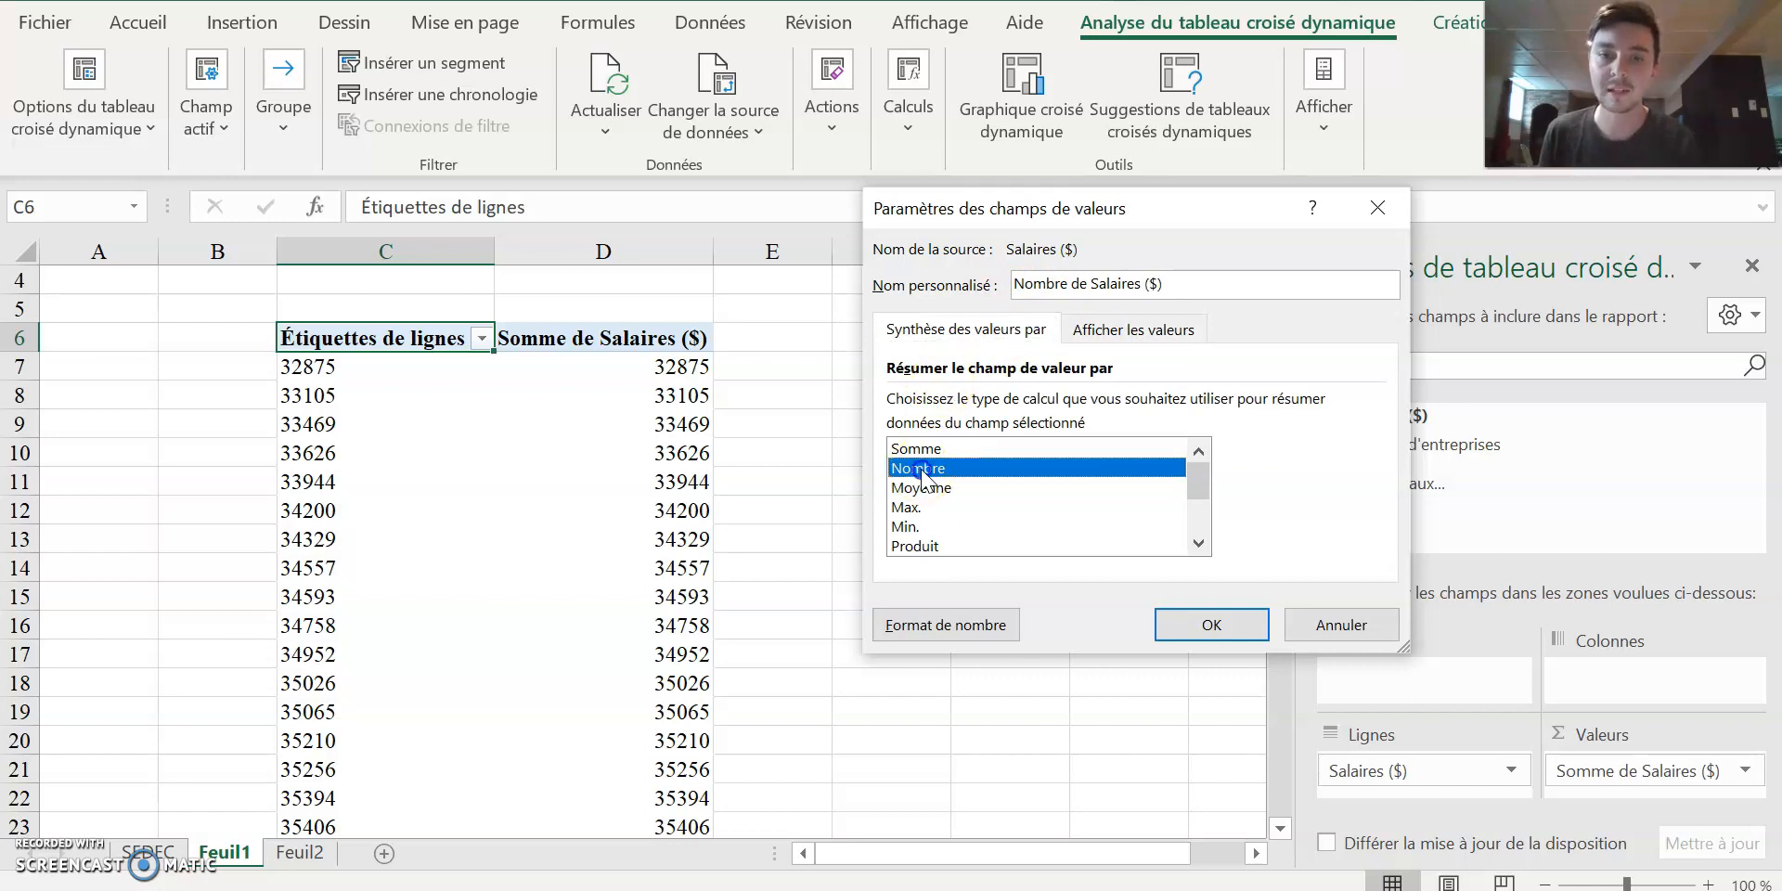
pyautogui.click(1243, 622)
# Review the salary counts down to the grand total and compare the pivot table with the SEDEC source sheet.
pyautogui.moveTo(663, 367); pyautogui.dragTo(670, 482)
pyautogui.scroll(-11, 676, 477)
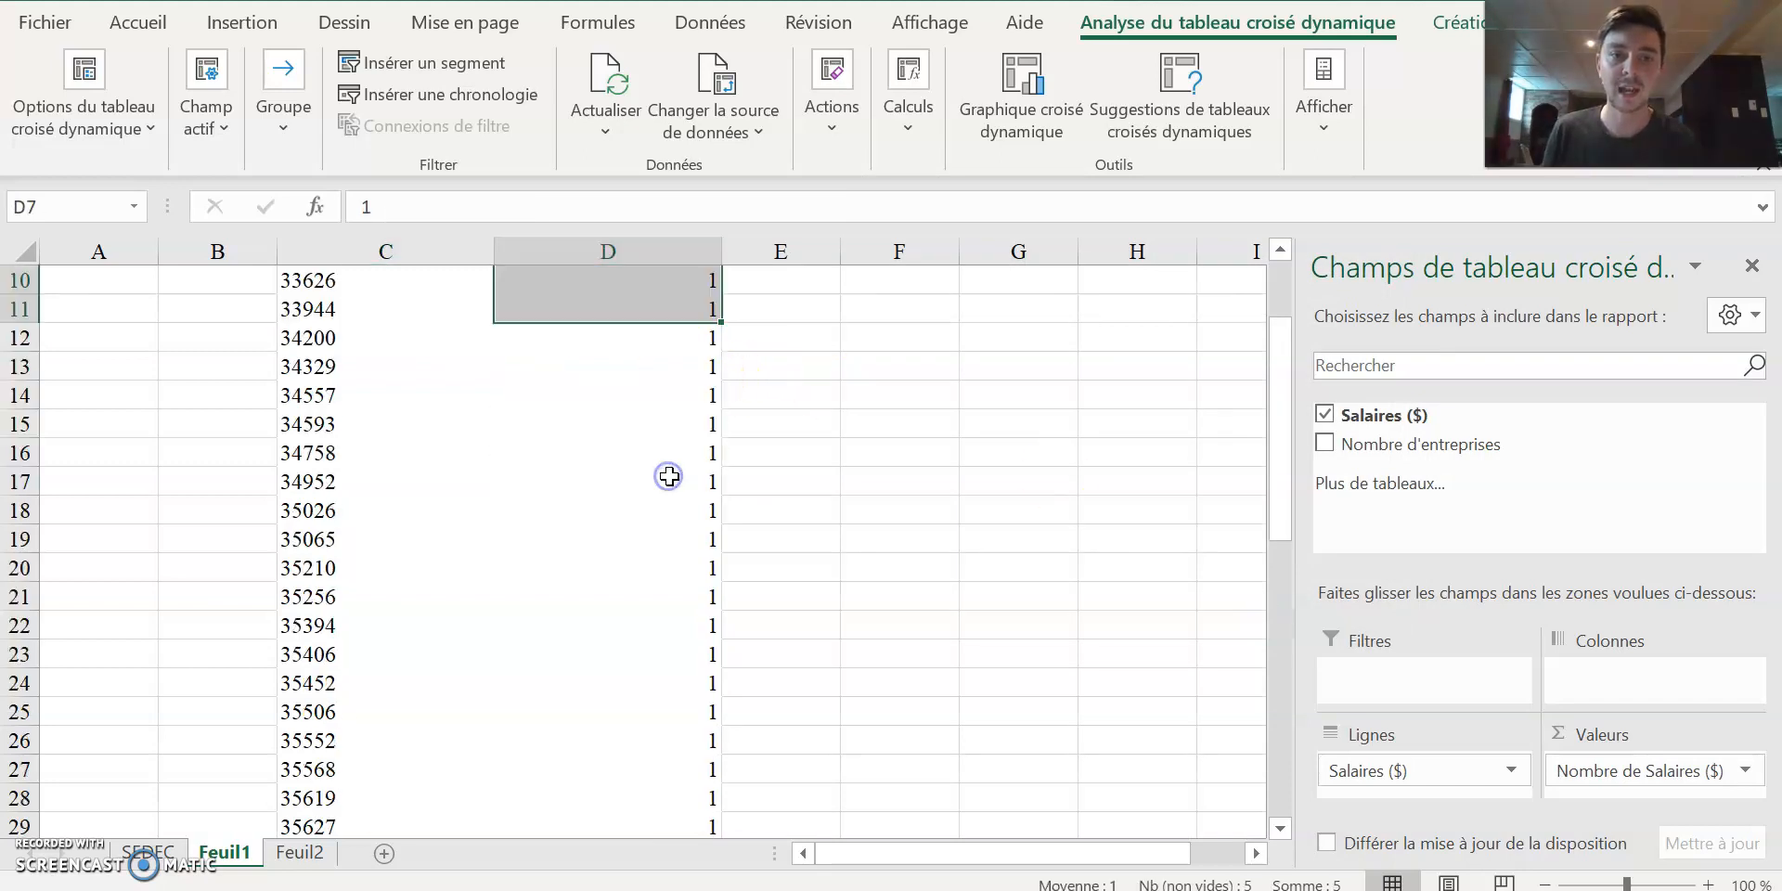
pyautogui.scroll(11, 683, 517)
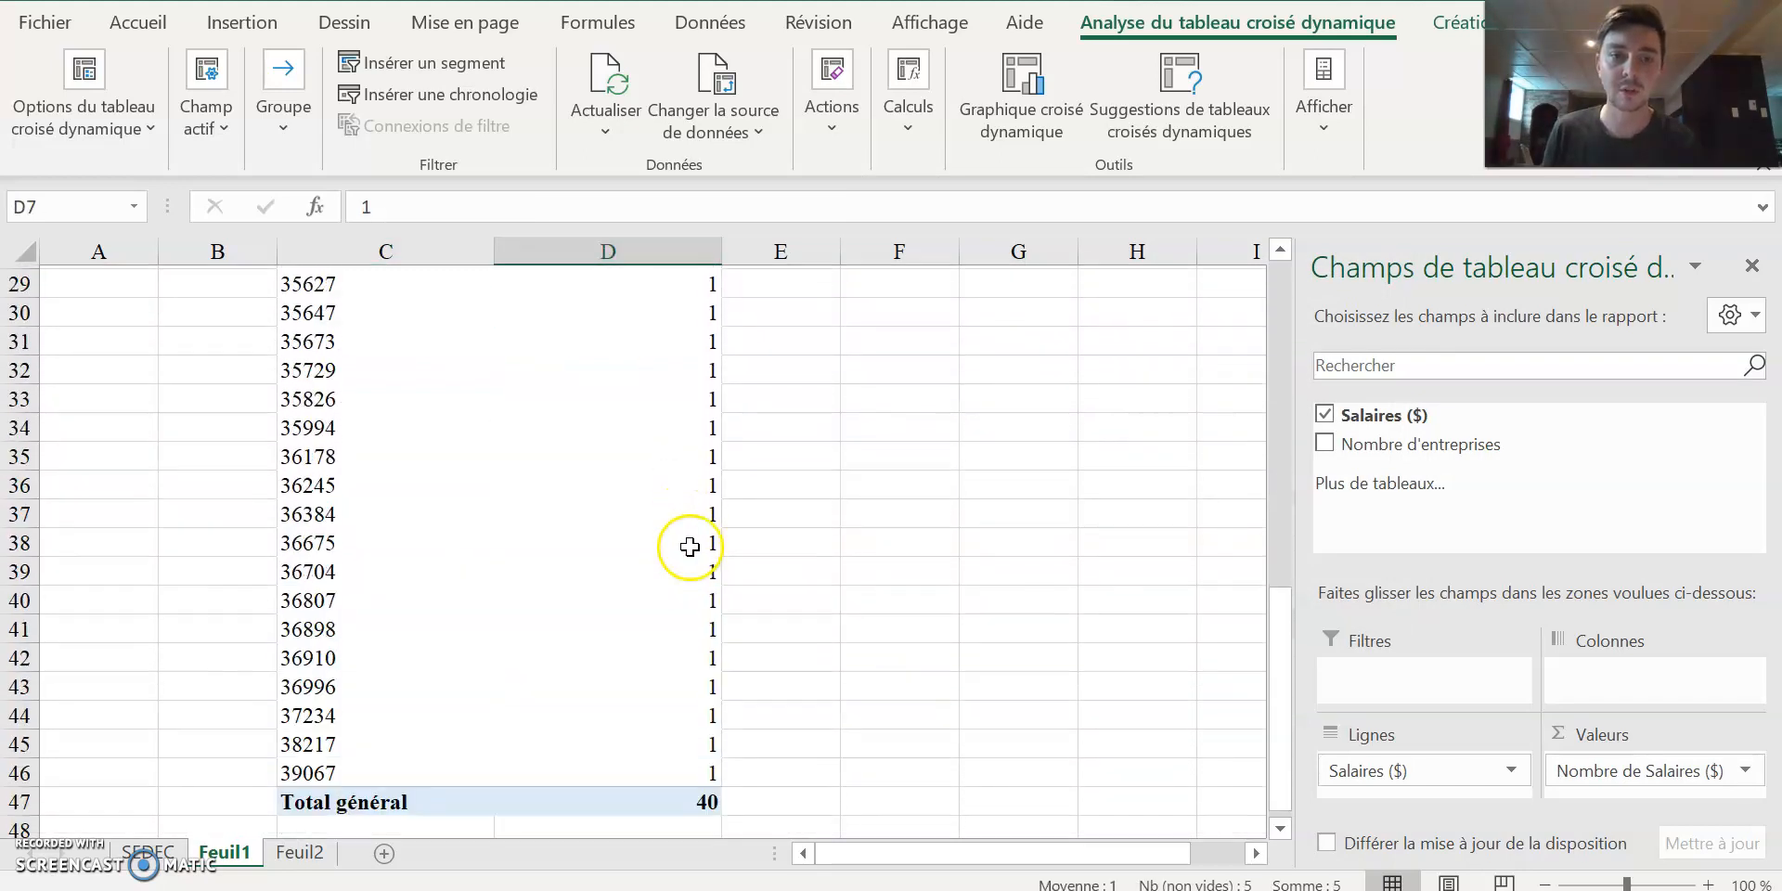
pyautogui.scroll(1, 732, 544)
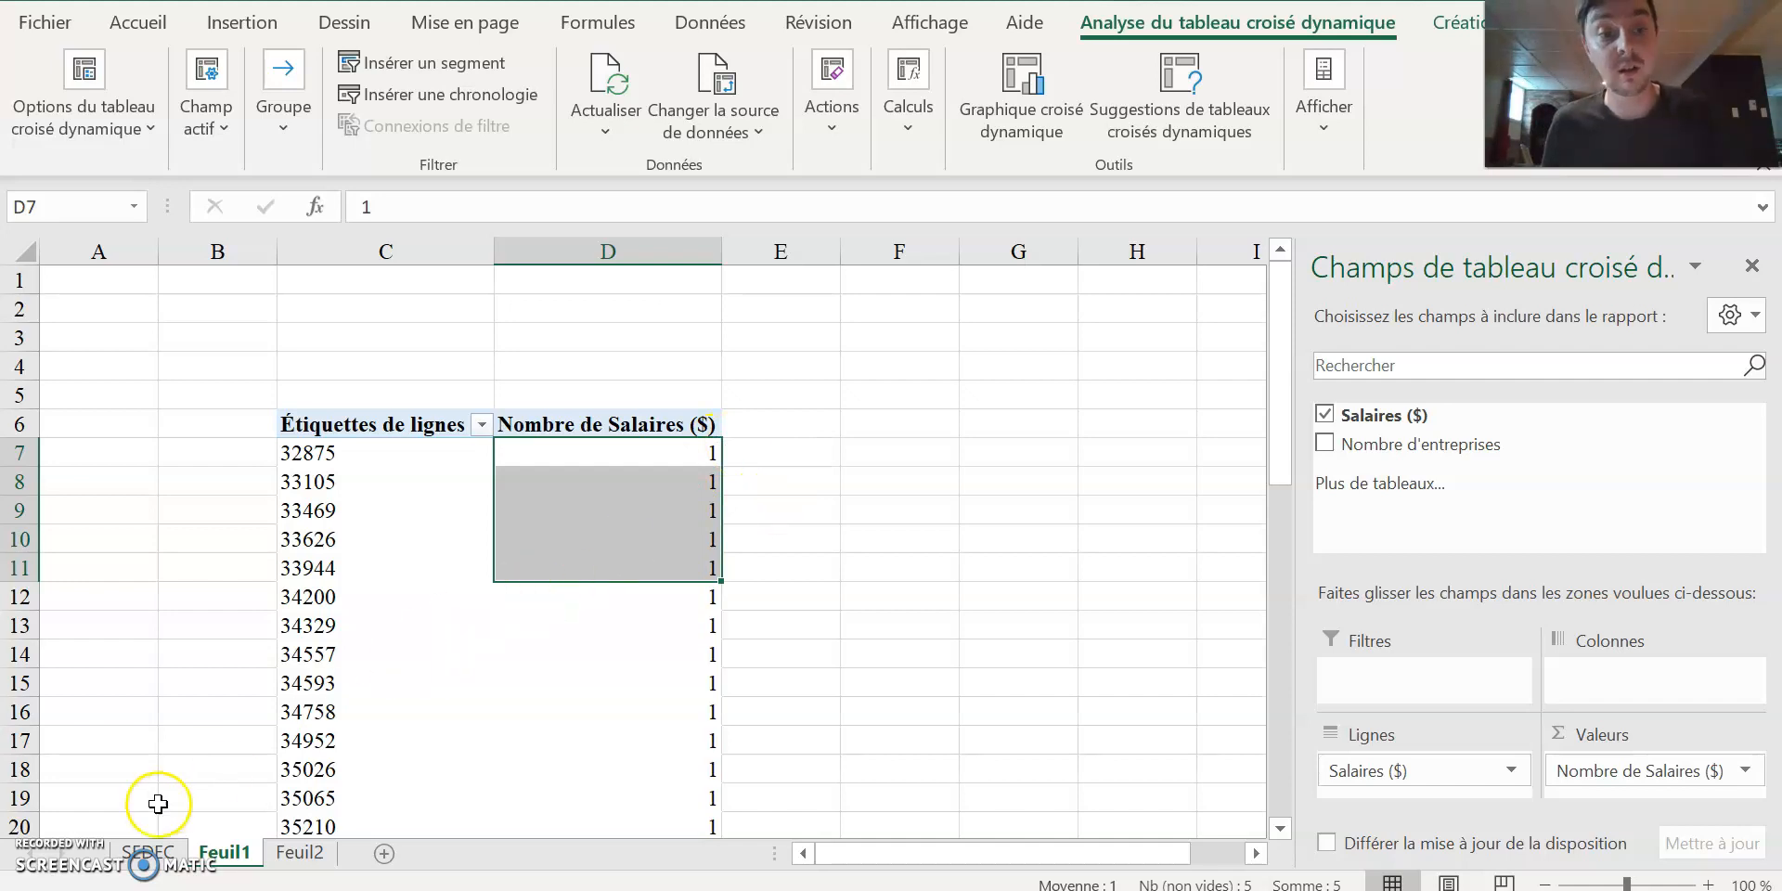
pyautogui.click(147, 851)
pyautogui.click(223, 851)
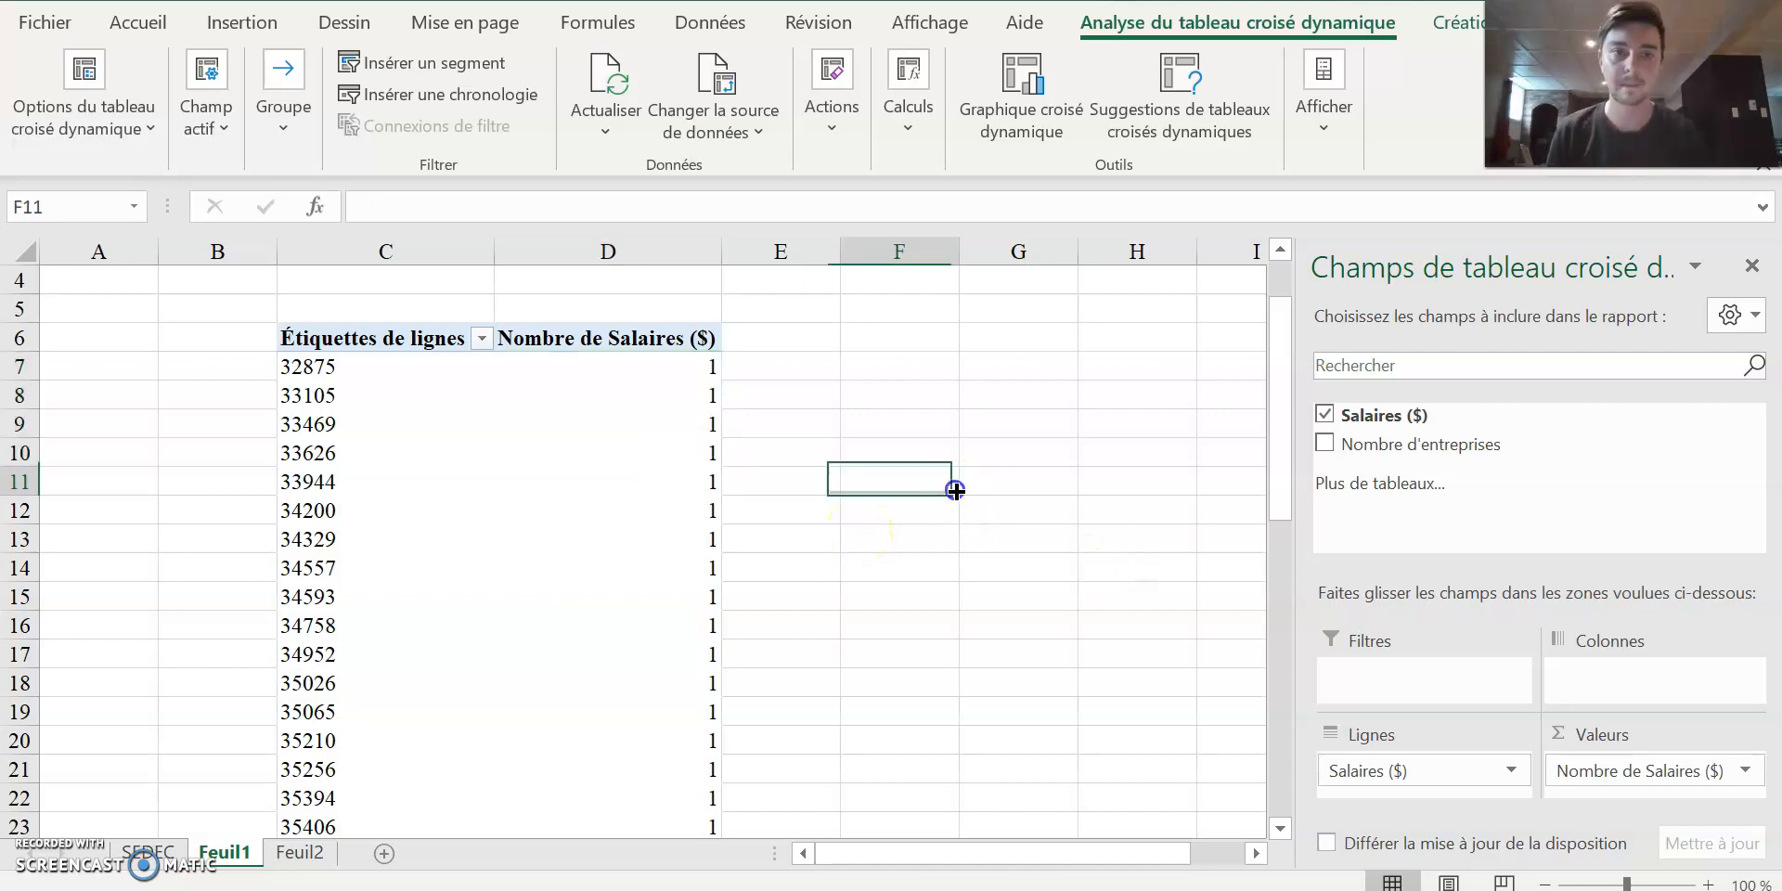
pyautogui.click(951, 485)
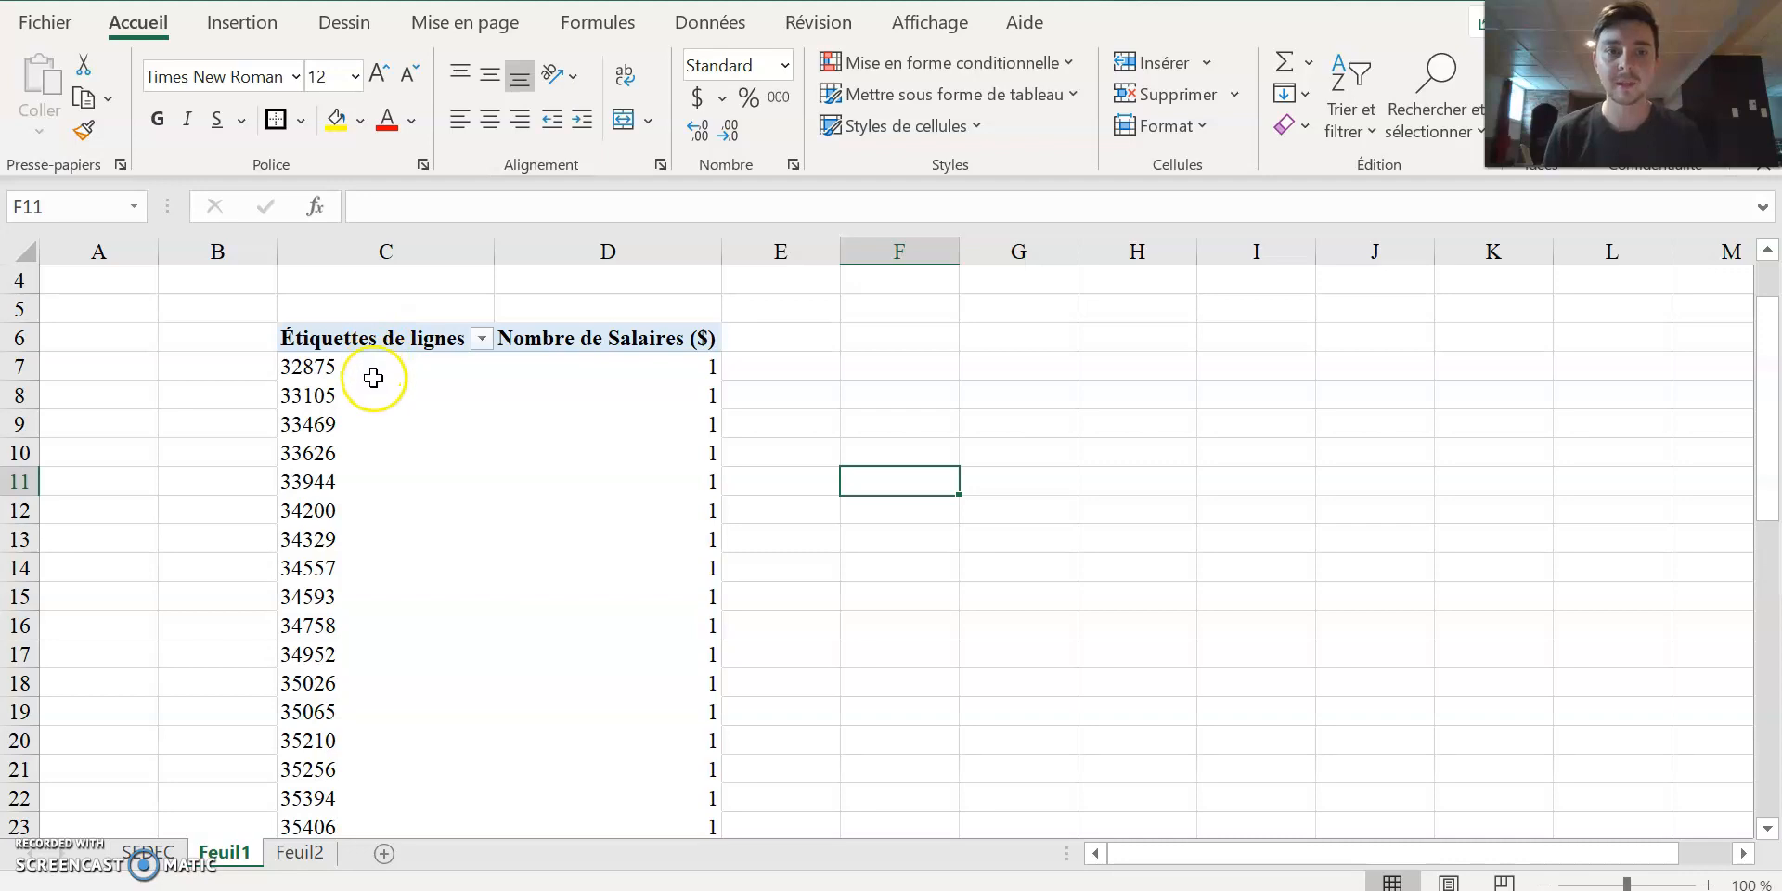
# Start grouping the salary row labels of the pivot table and set the group start (Début) to 32000.
pyautogui.rightClick(374, 378)
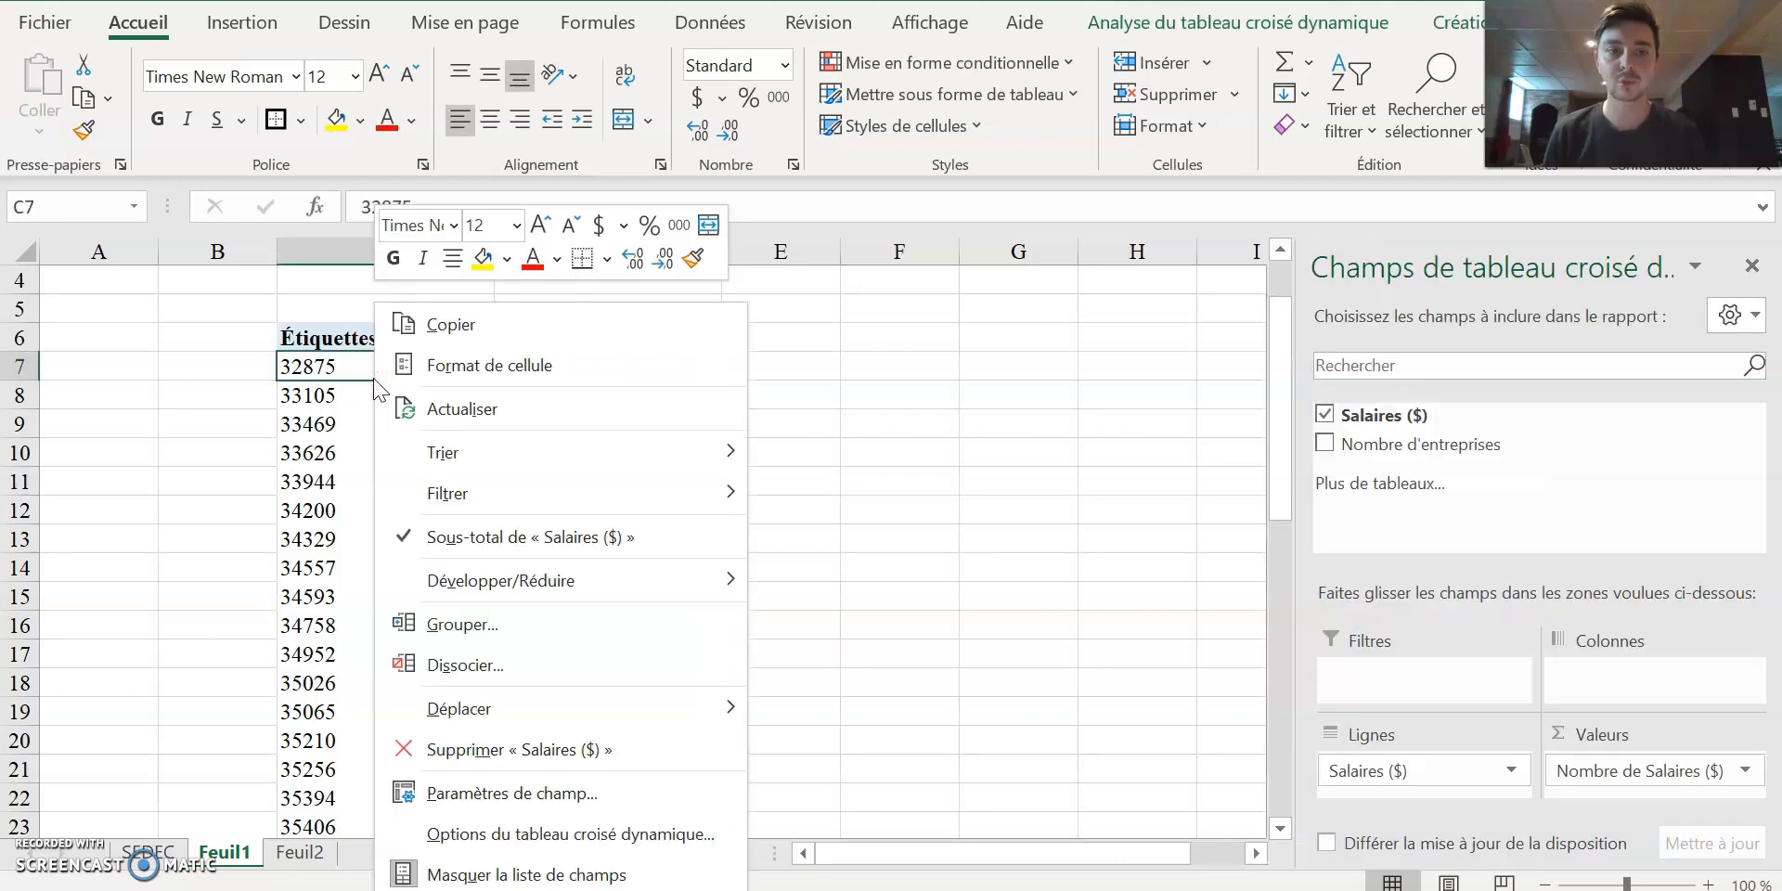
pyautogui.click(492, 616)
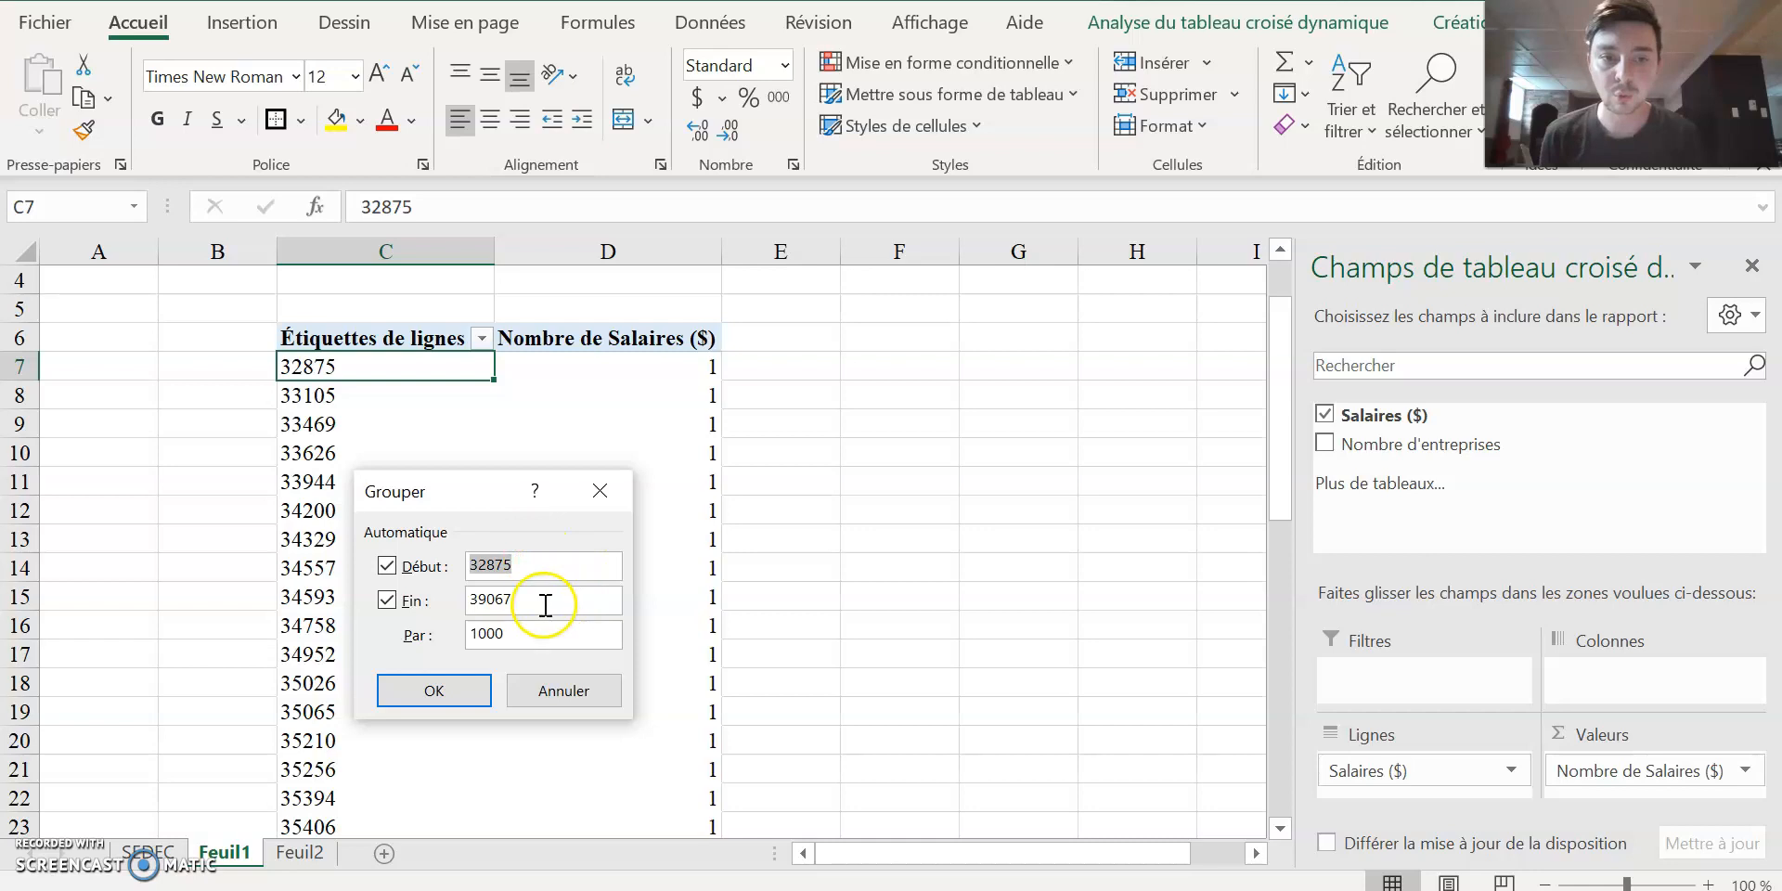
pyautogui.moveTo(489, 501); pyautogui.dragTo(892, 310)
pyautogui.click(936, 370)
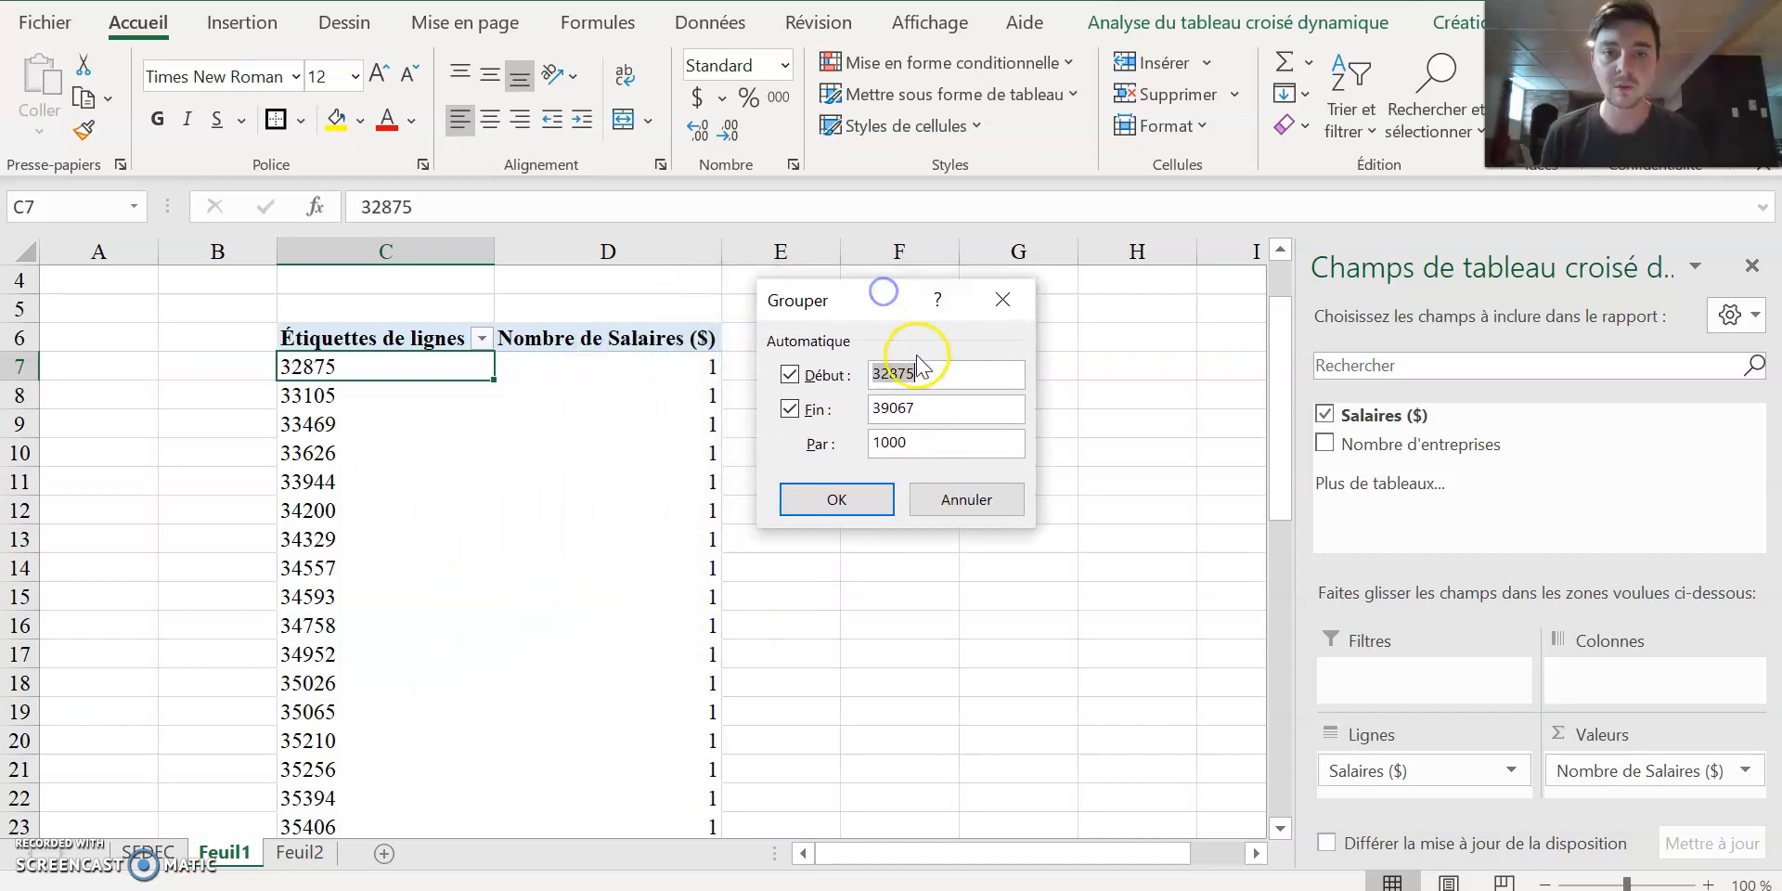
pyautogui.click(906, 409)
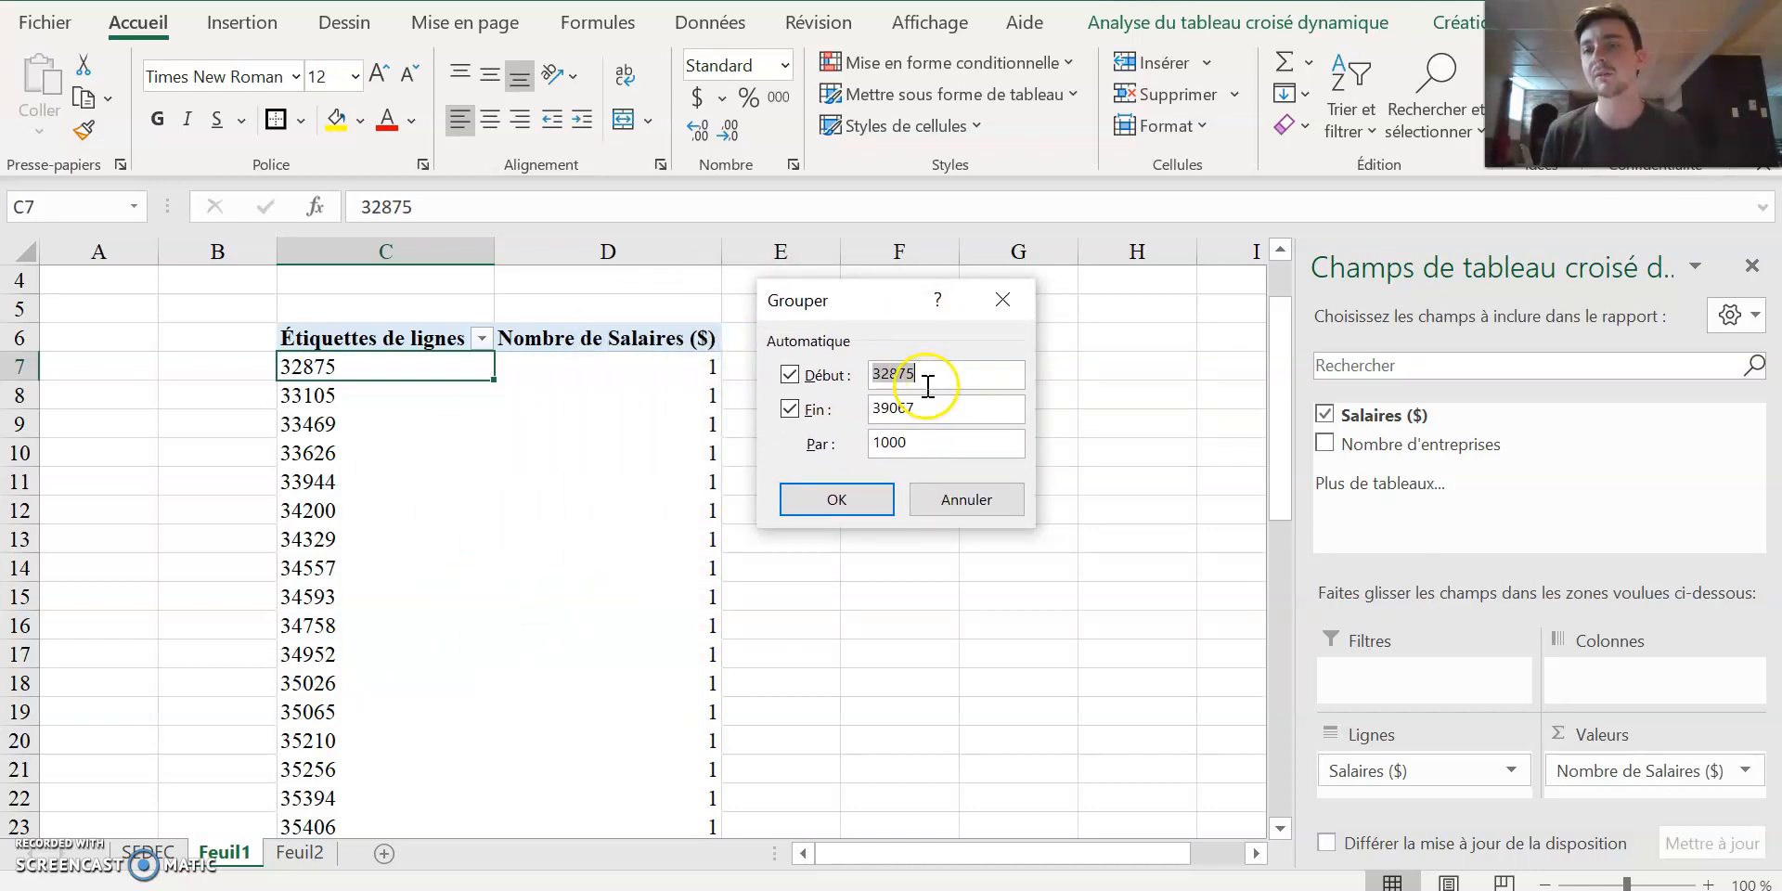
pyautogui.click(929, 440)
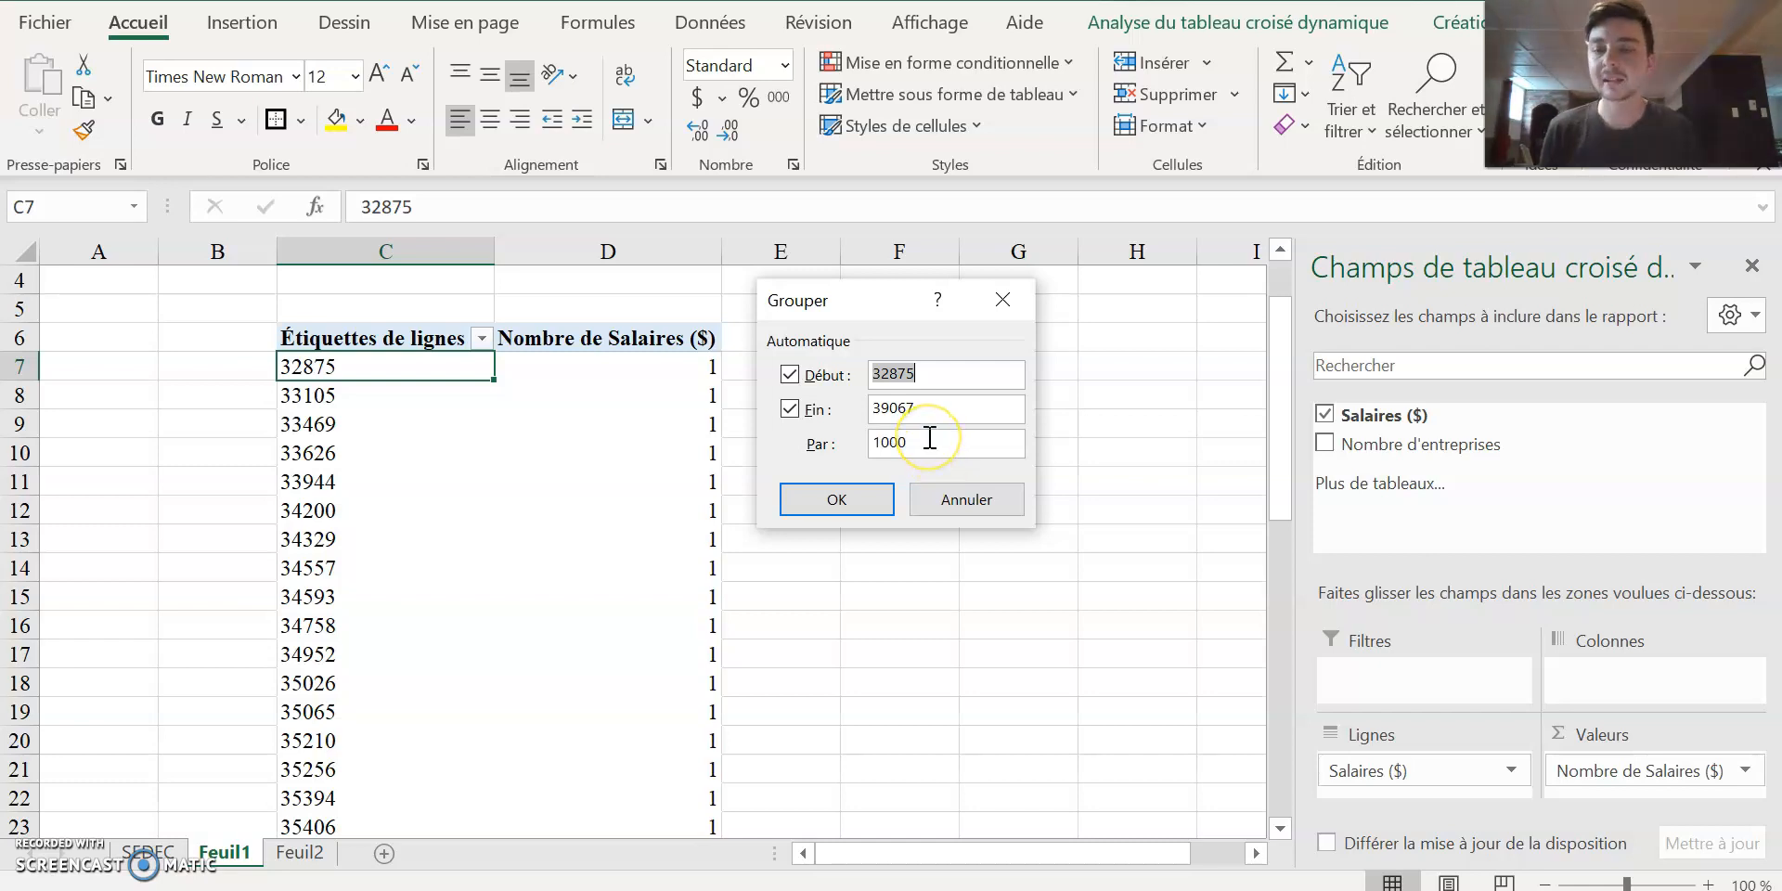
pyautogui.click(918, 377)
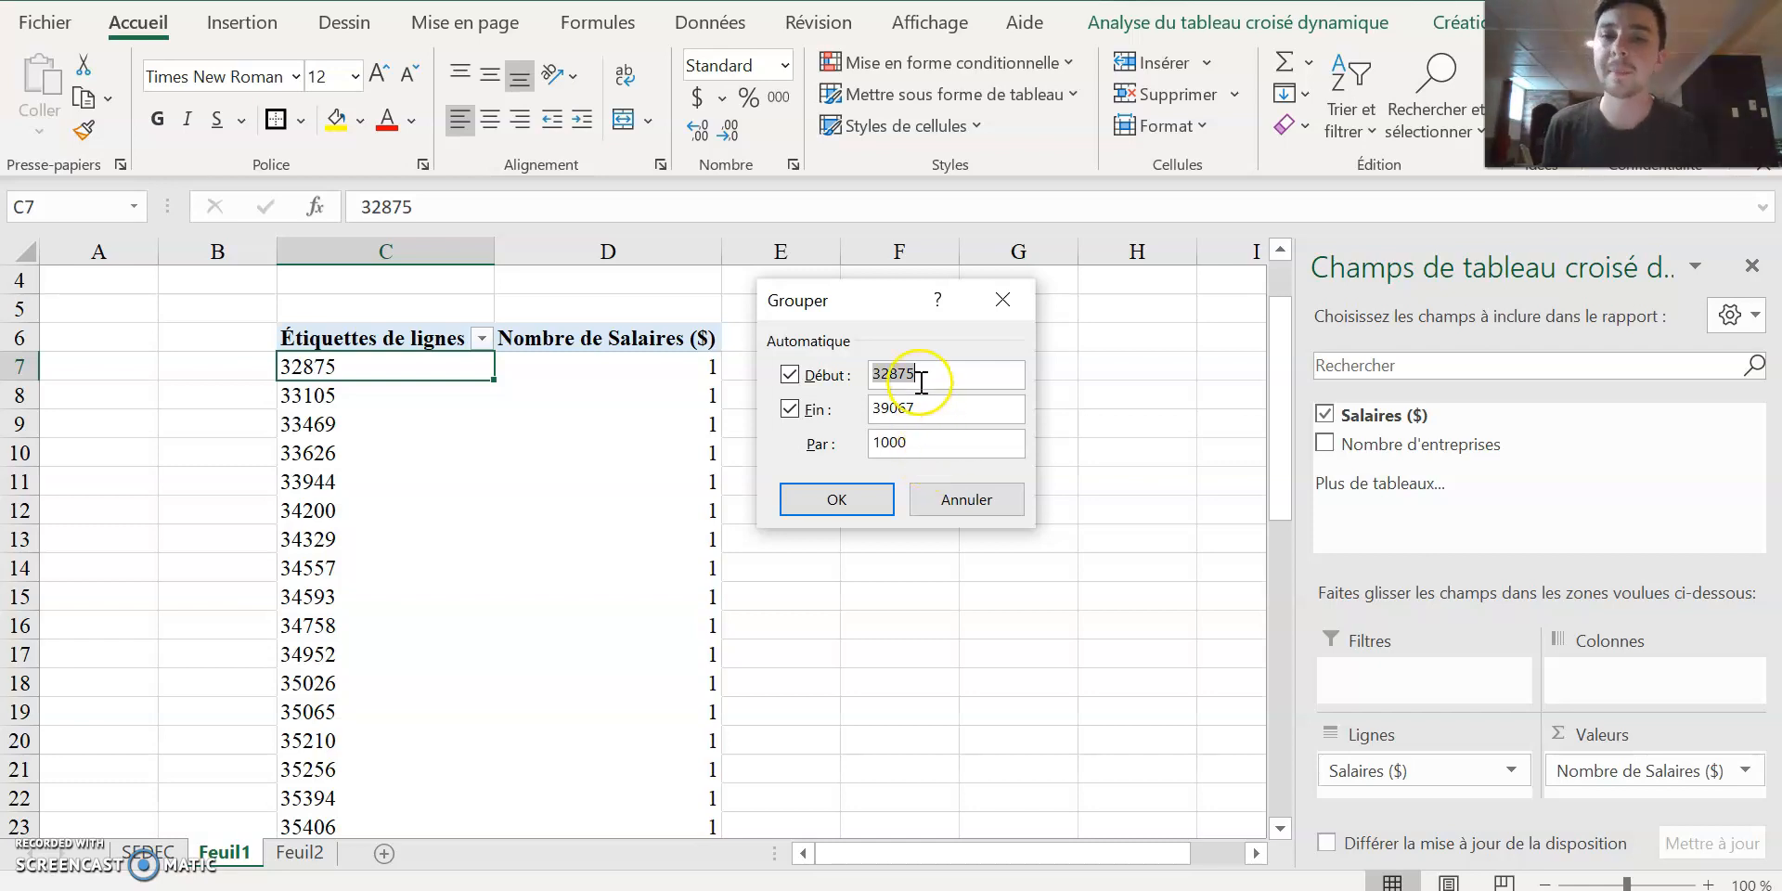
pyautogui.click(921, 378)
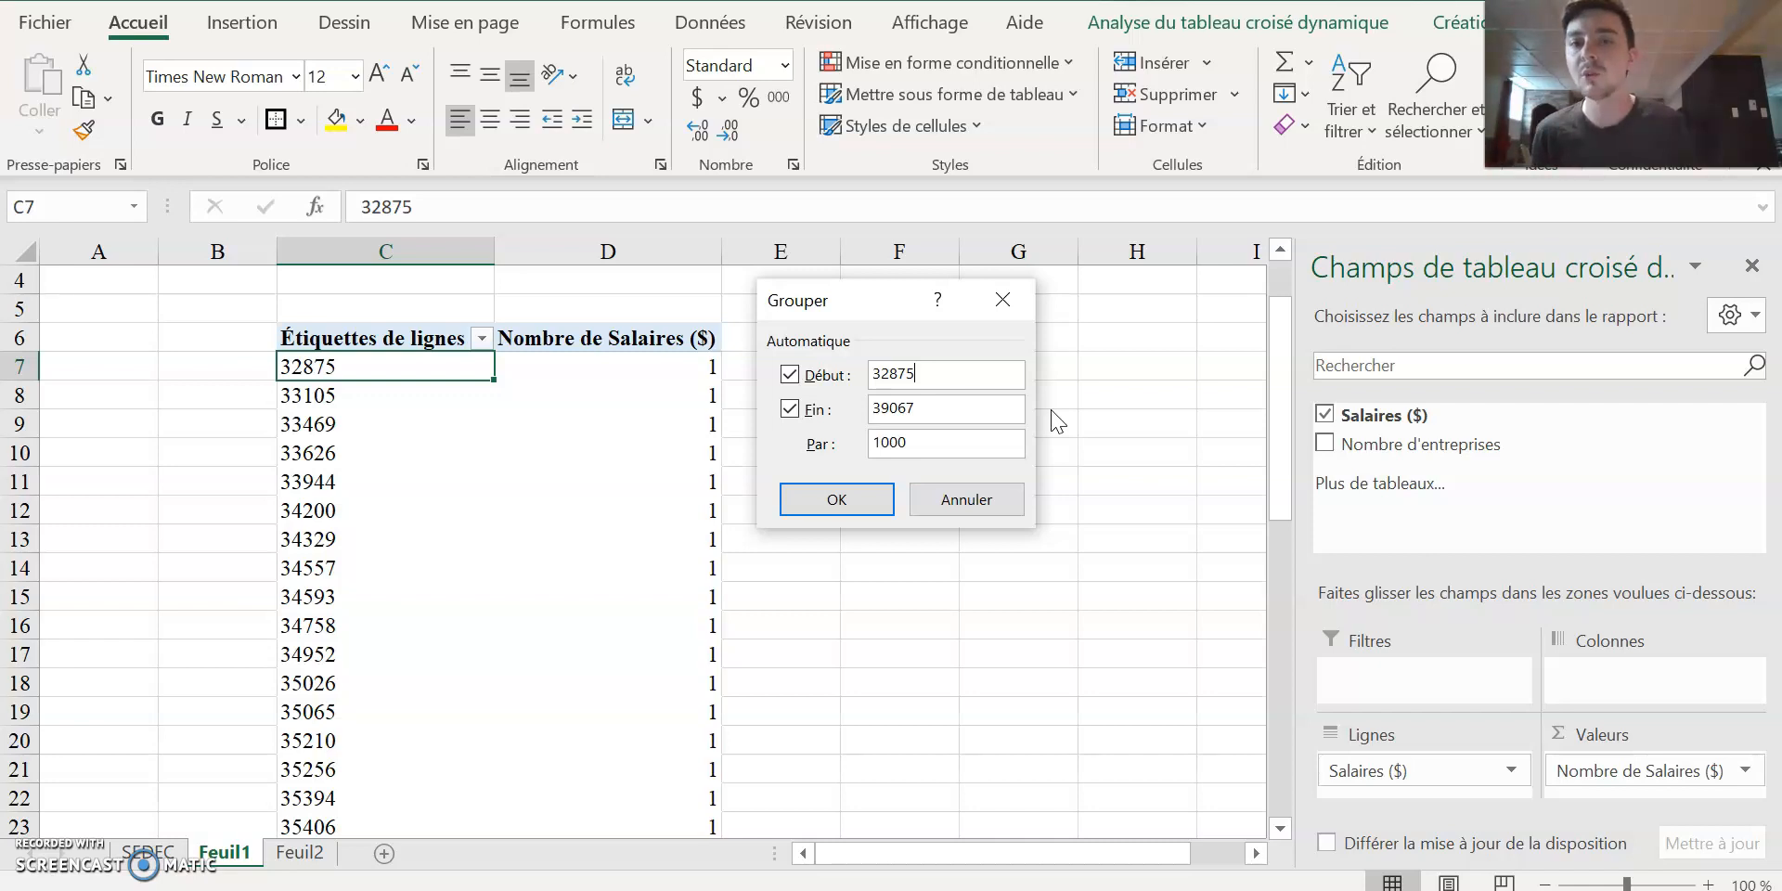
pyautogui.press('BackSpace')
pyautogui.press('BackSpace')
pyautogui.press('BackSpace')
pyautogui.write('000')
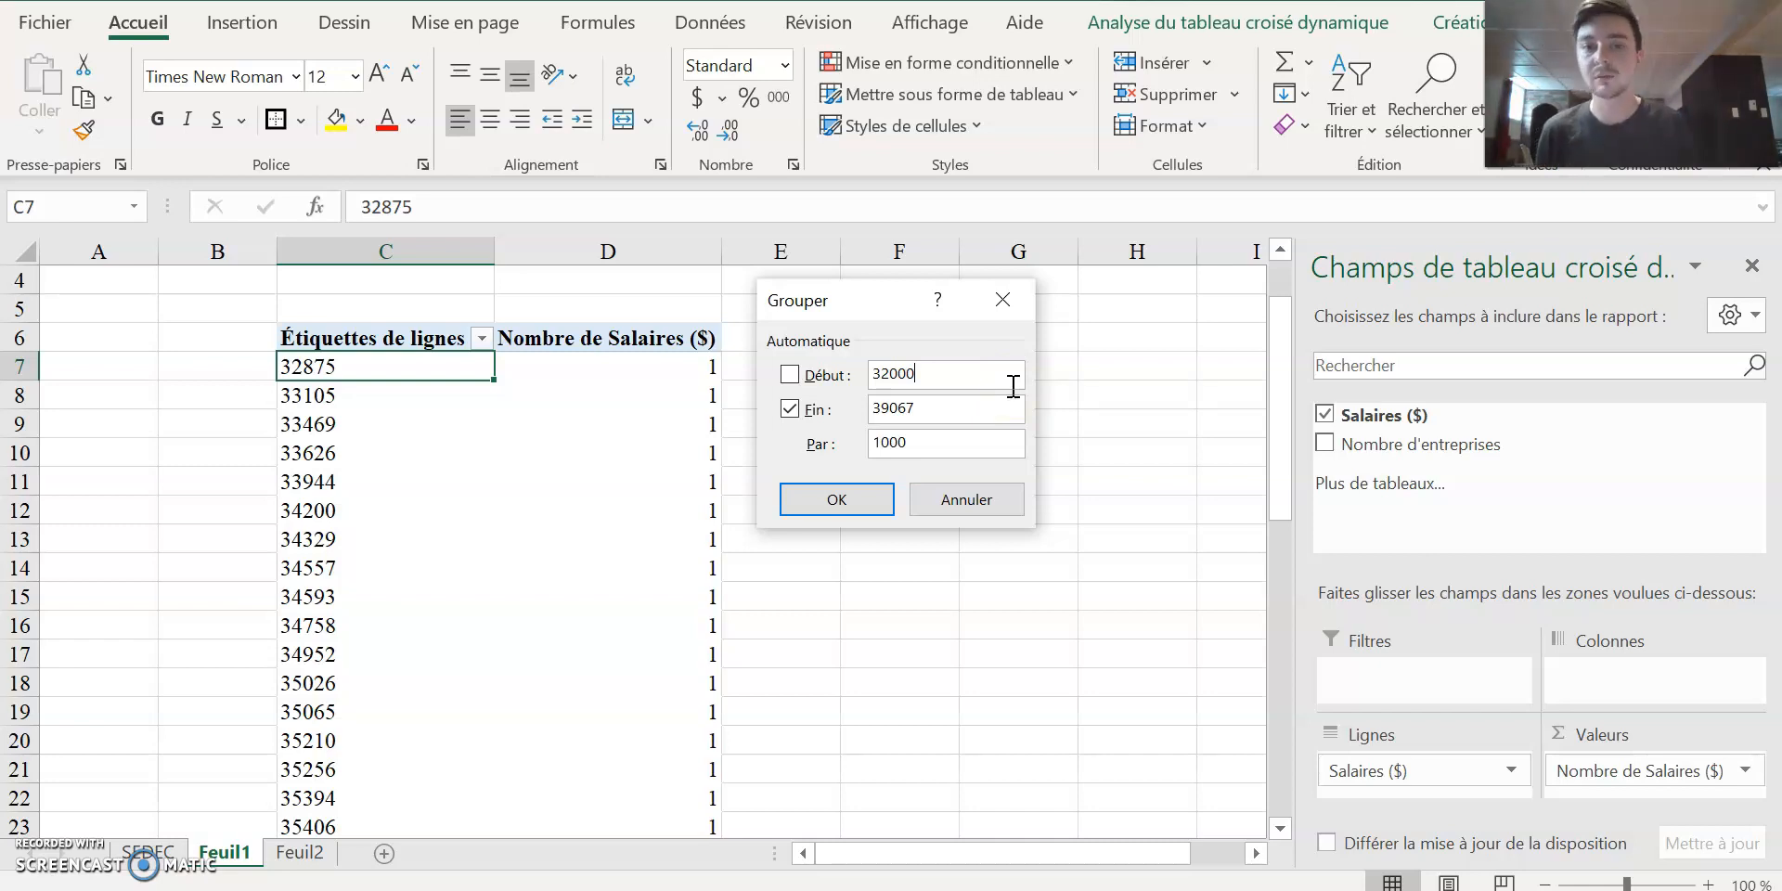
# Keep the automatic end value and the interval of 1000, and apply the grouping to the salary labels.
pyautogui.click(960, 407)
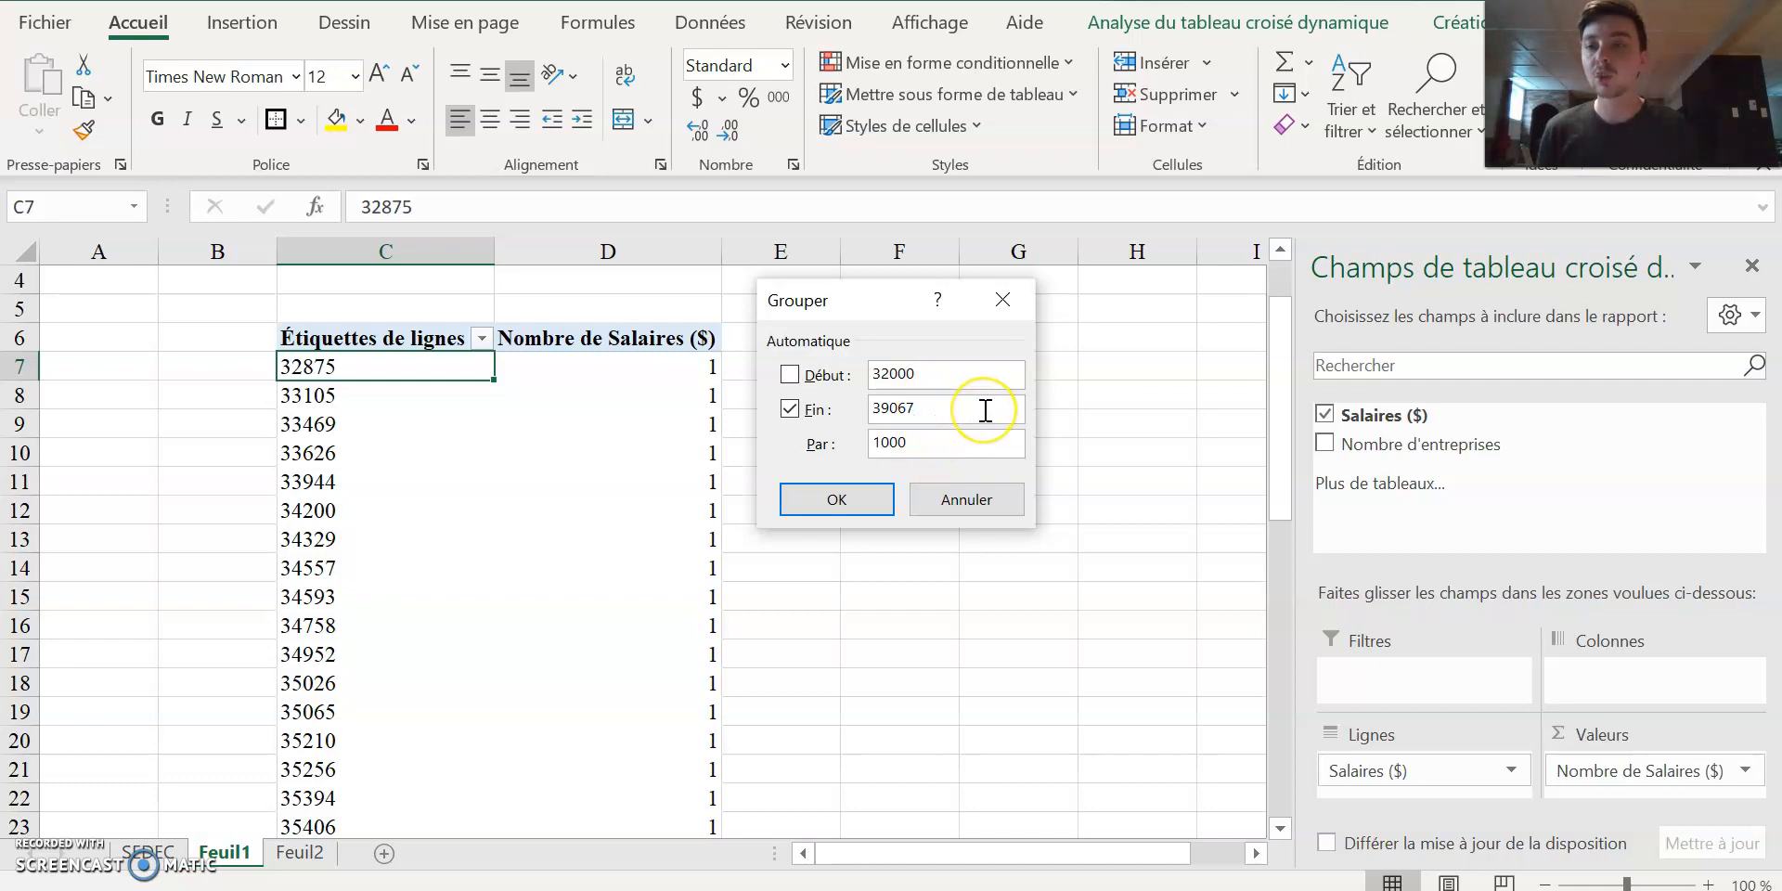
pyautogui.click(935, 445)
pyautogui.click(1026, 444)
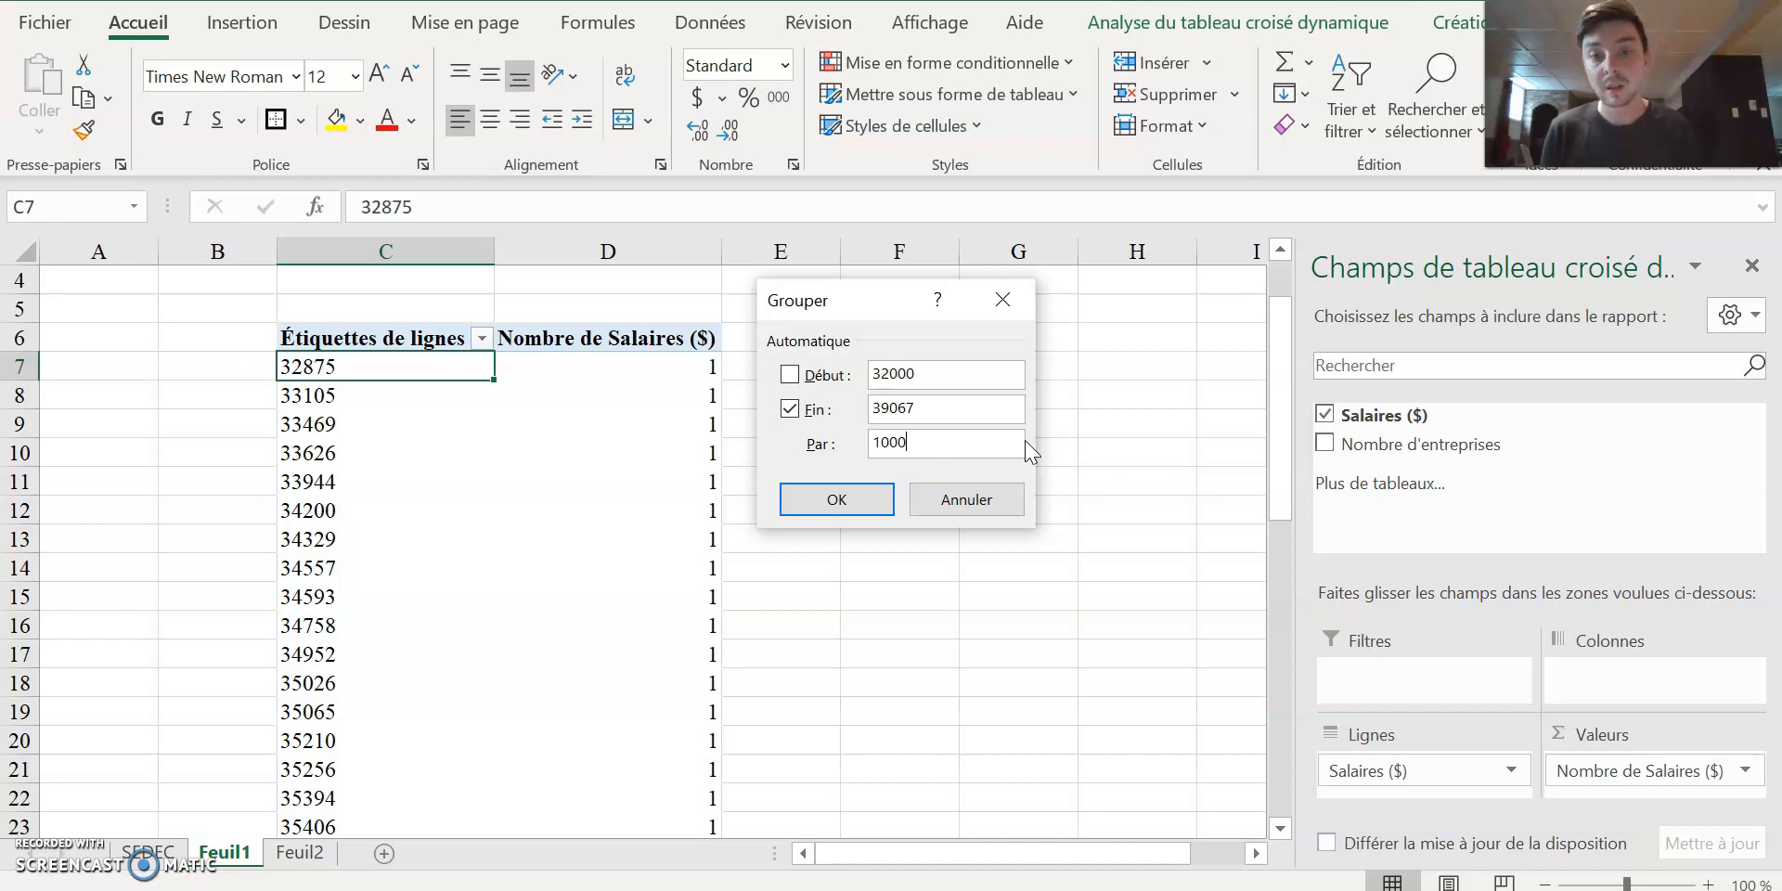
pyautogui.click(836, 501)
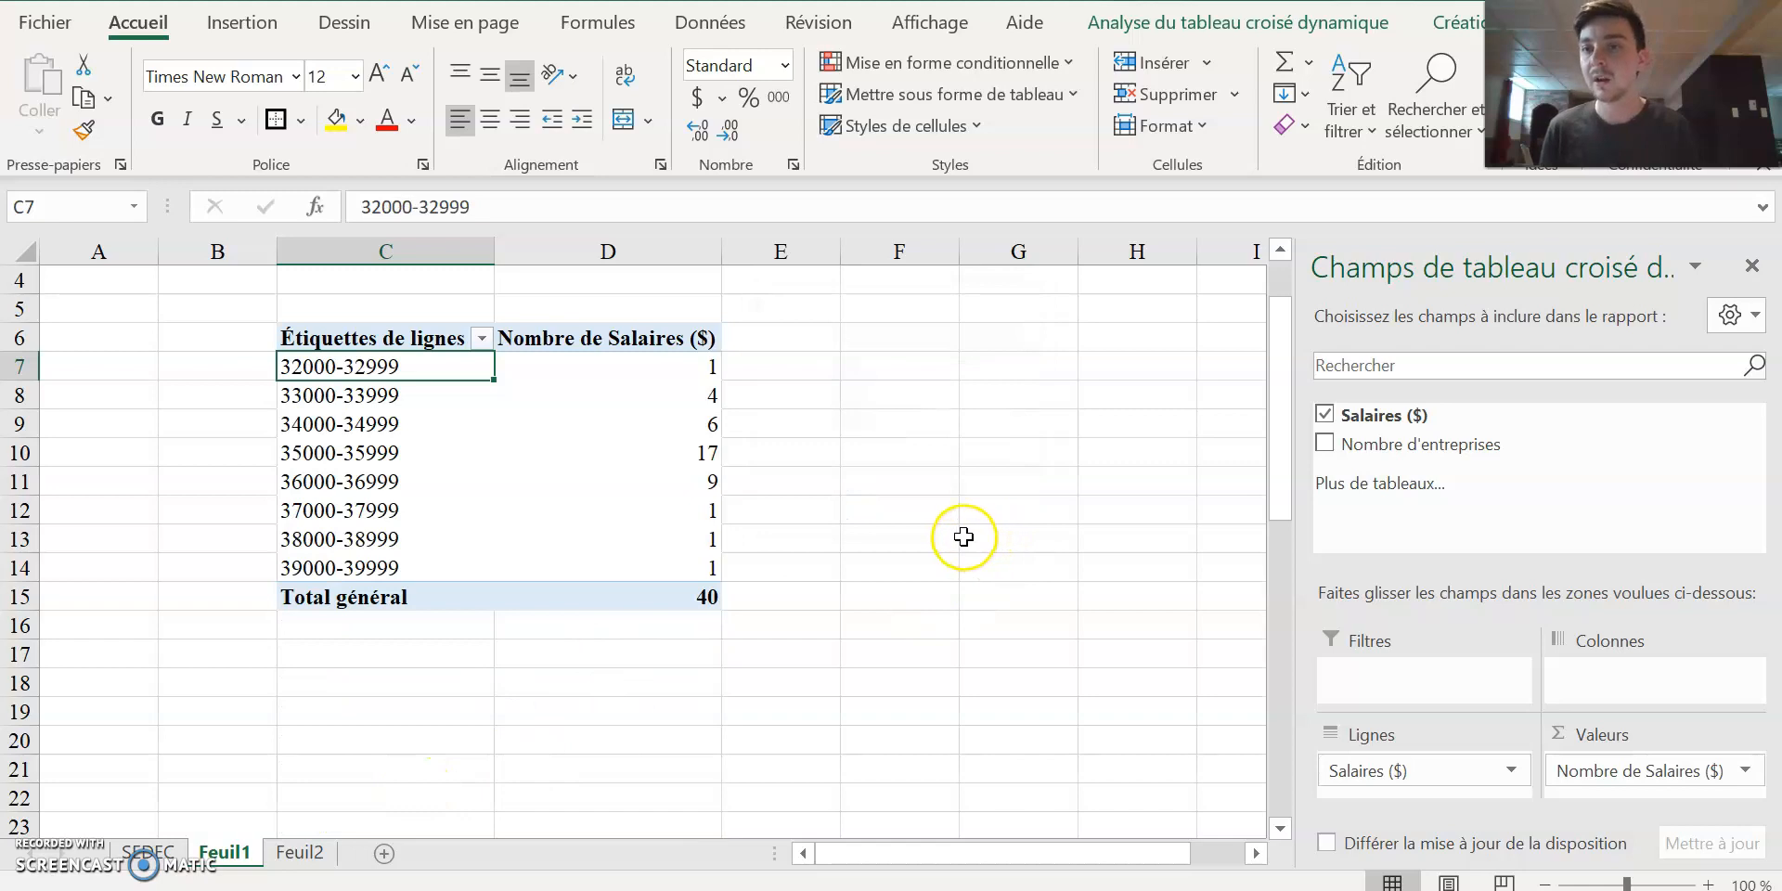
# Examine the salary classes and their counts in the grouped pivot table, including its header labels and grand total.
pyautogui.click(394, 376)
pyautogui.press('Down')
pyautogui.press('Down')
pyautogui.press('Down')
pyautogui.press('Down')
pyautogui.press('Down')
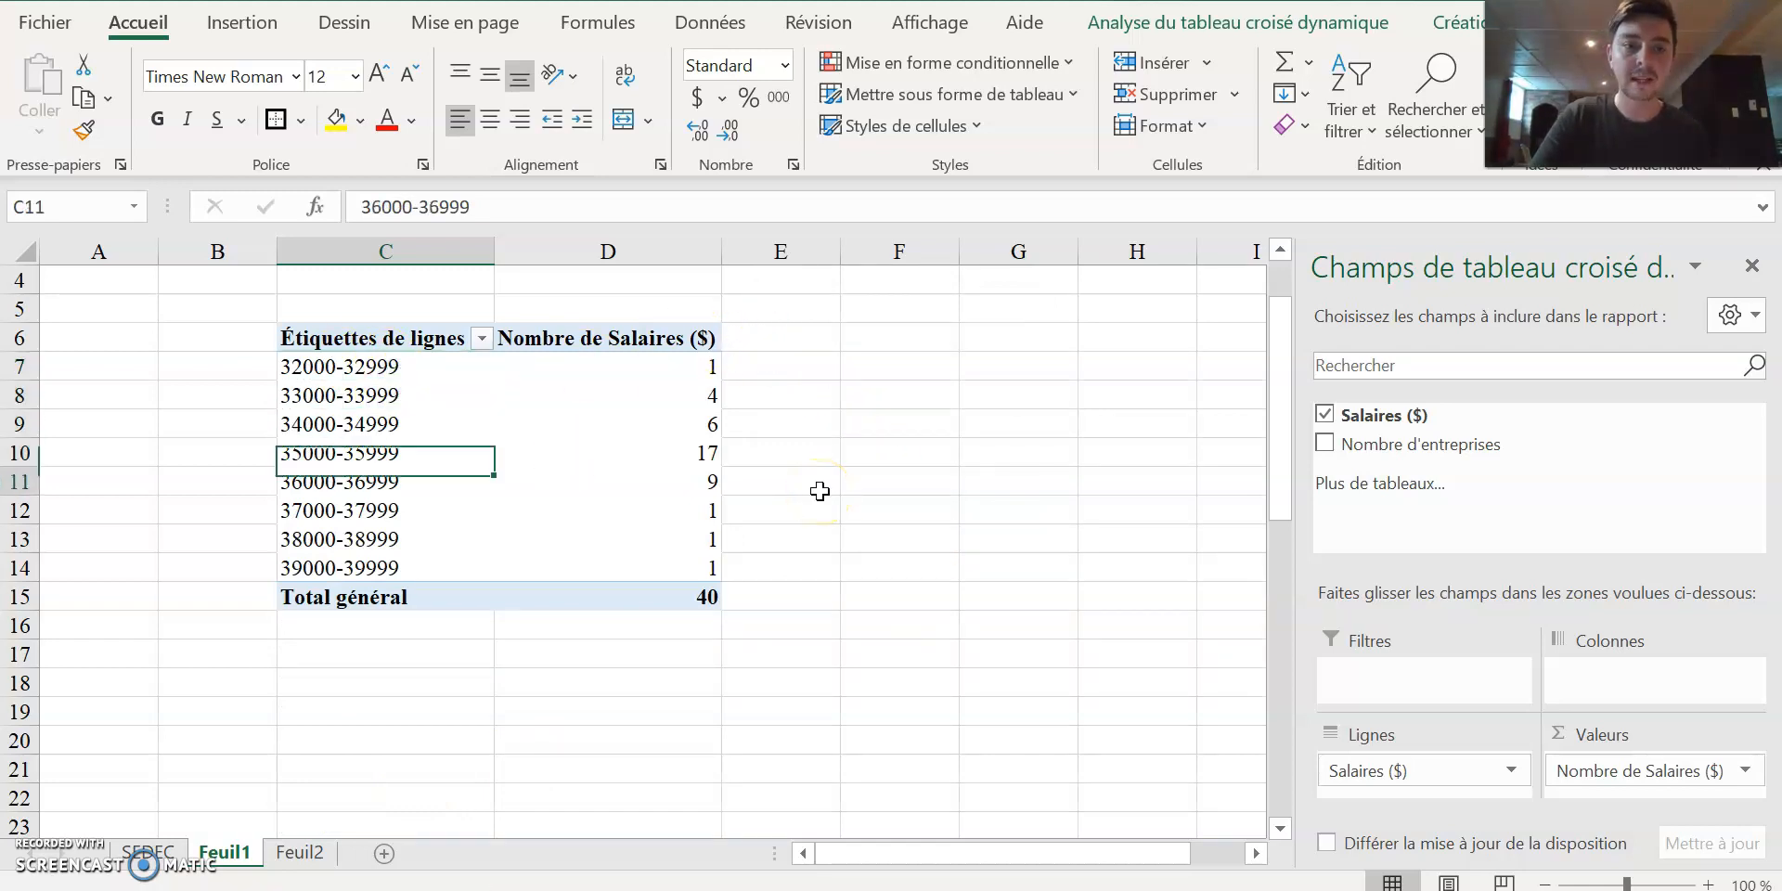
pyautogui.press('Down')
pyautogui.press('Down')
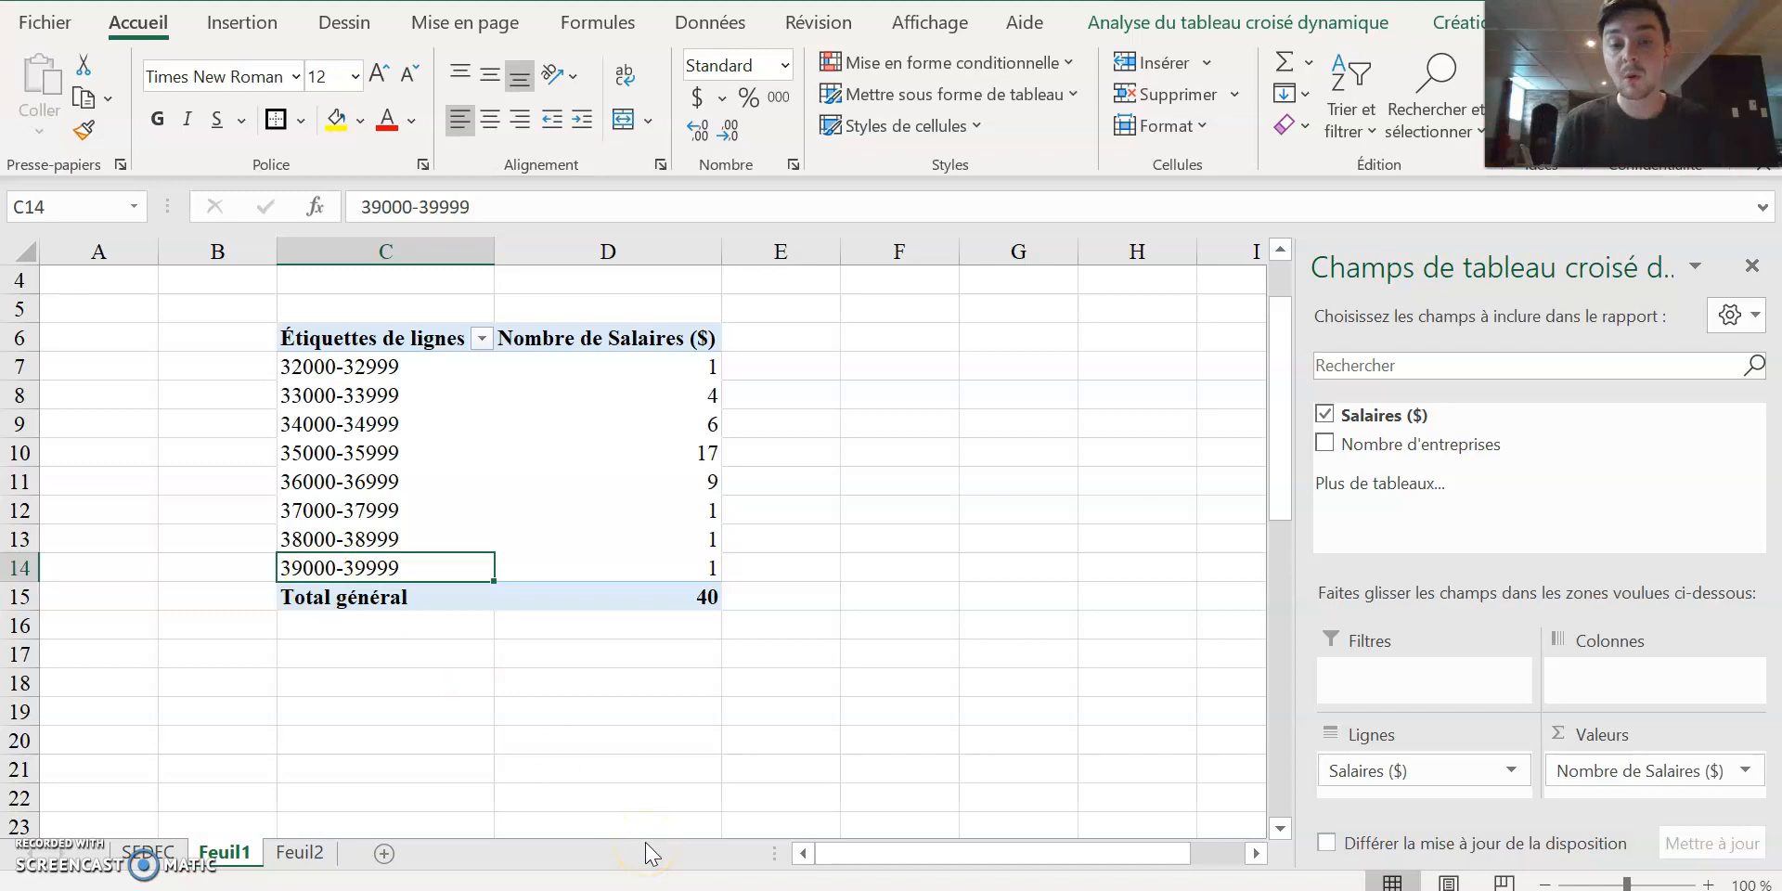
pyautogui.moveTo(640, 369); pyautogui.dragTo(683, 533)
pyautogui.moveTo(705, 453); pyautogui.dragTo(475, 455)
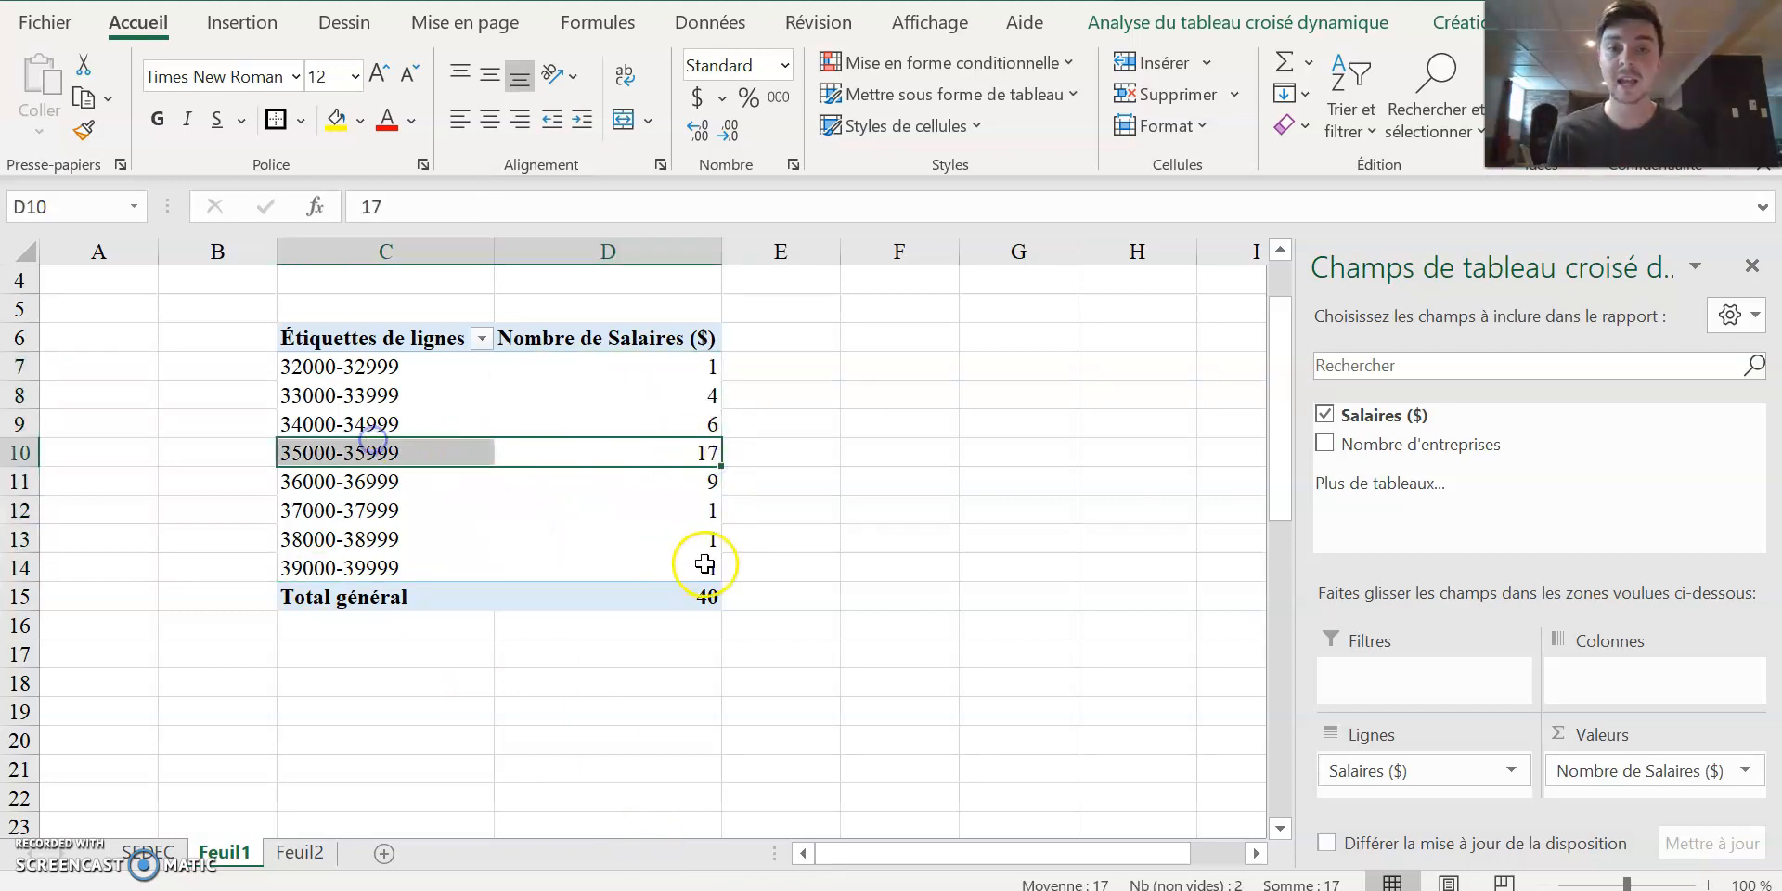
pyautogui.click(901, 567)
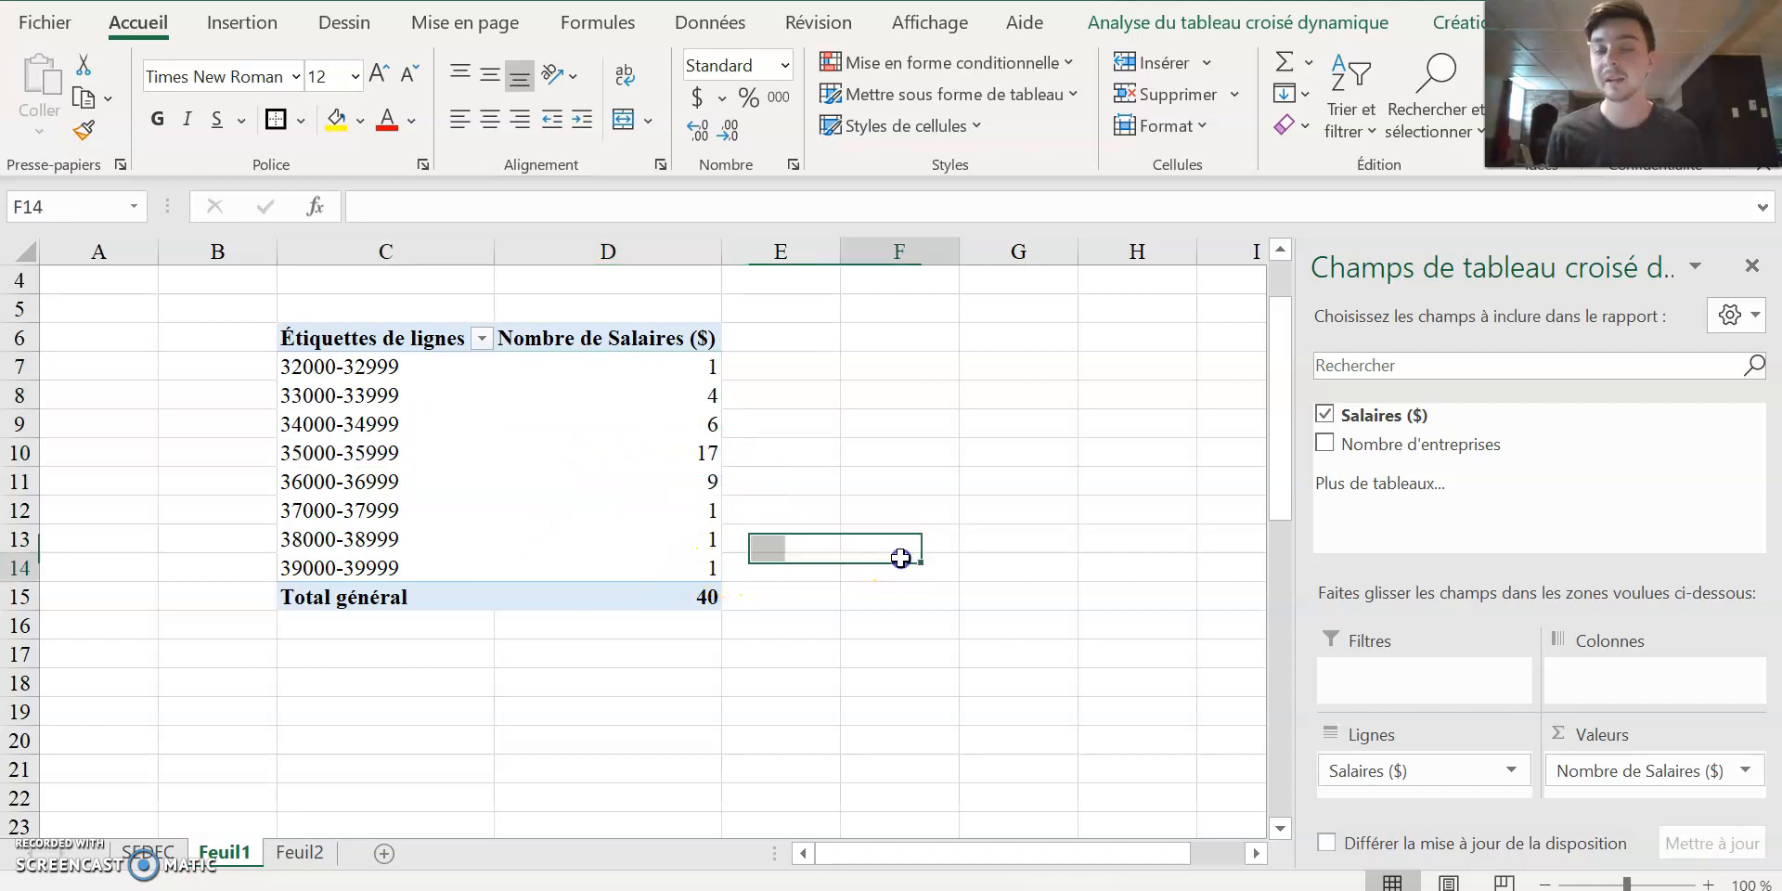
pyautogui.click(624, 629)
pyautogui.moveTo(385, 337); pyautogui.dragTo(716, 596)
pyautogui.click(1039, 624)
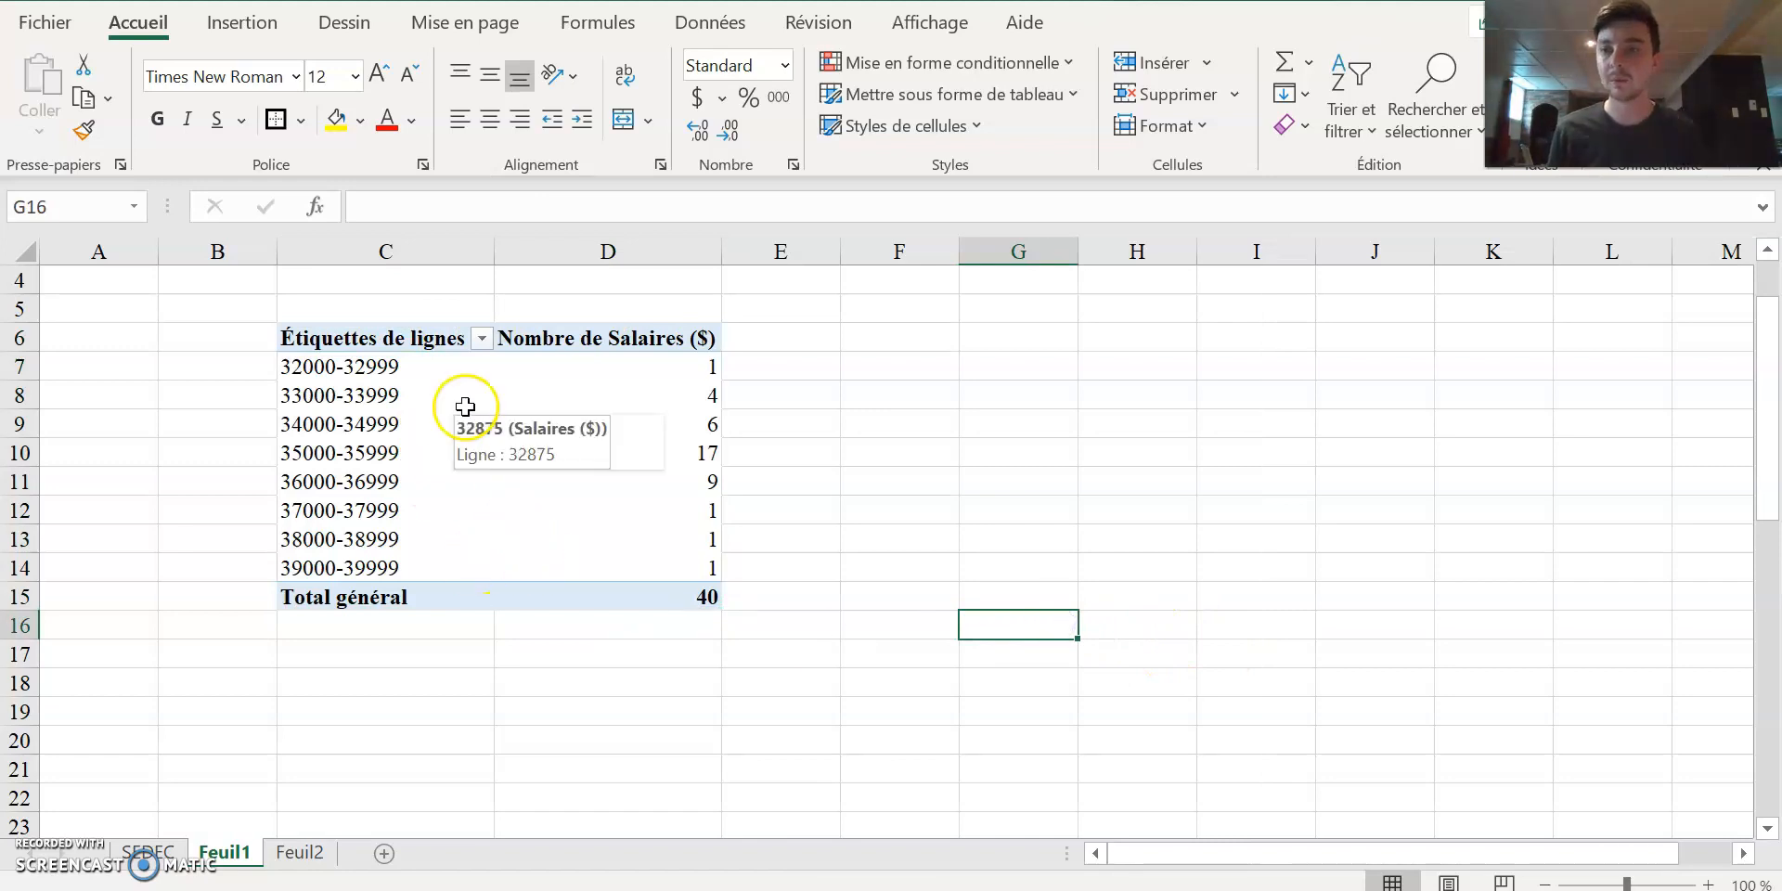
pyautogui.click(401, 341)
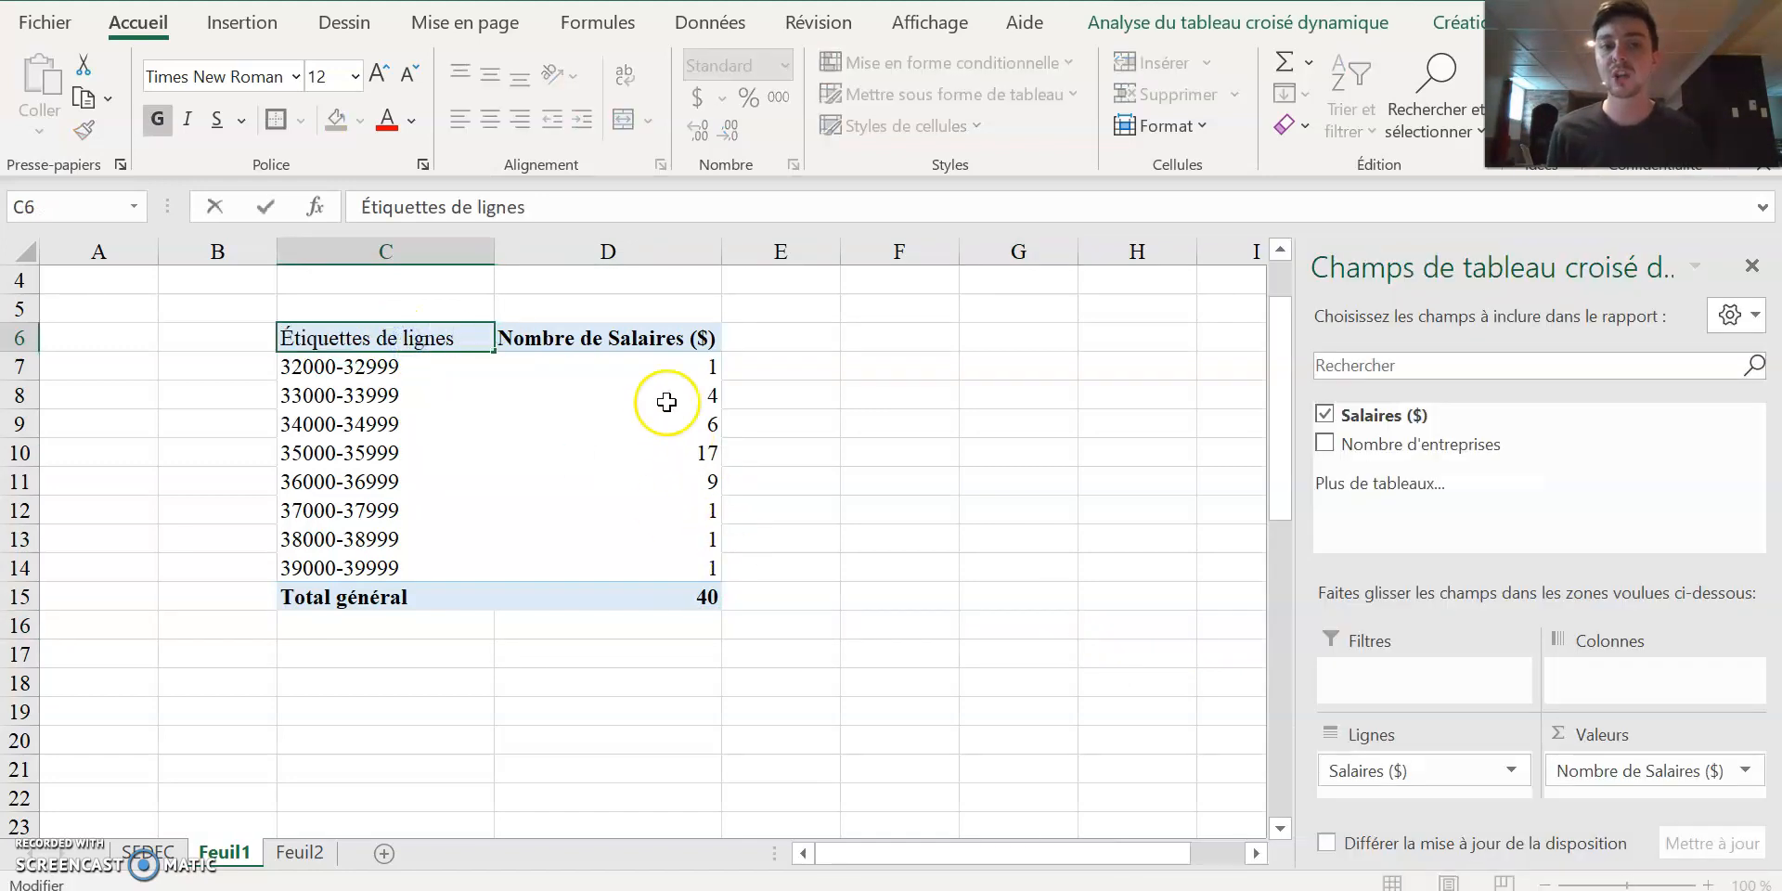
pyautogui.click(918, 541)
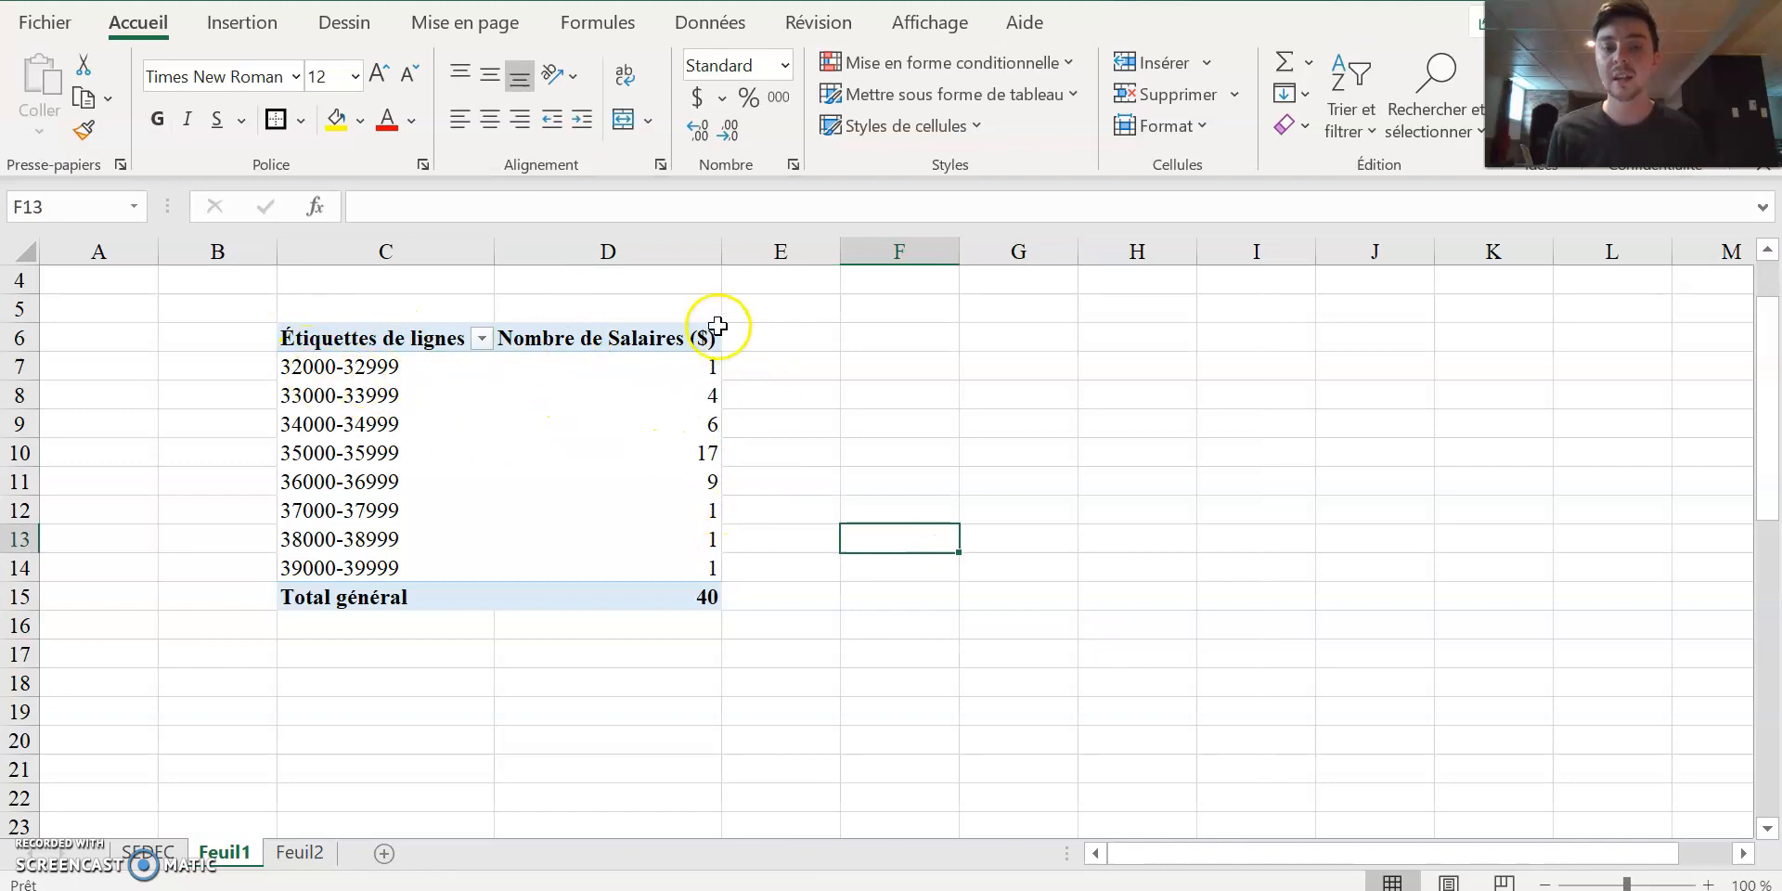
# Copy the whole pivot table C6:D15 and paste it over itself at C6 as values only.
pyautogui.scroll(1, 588, 497)
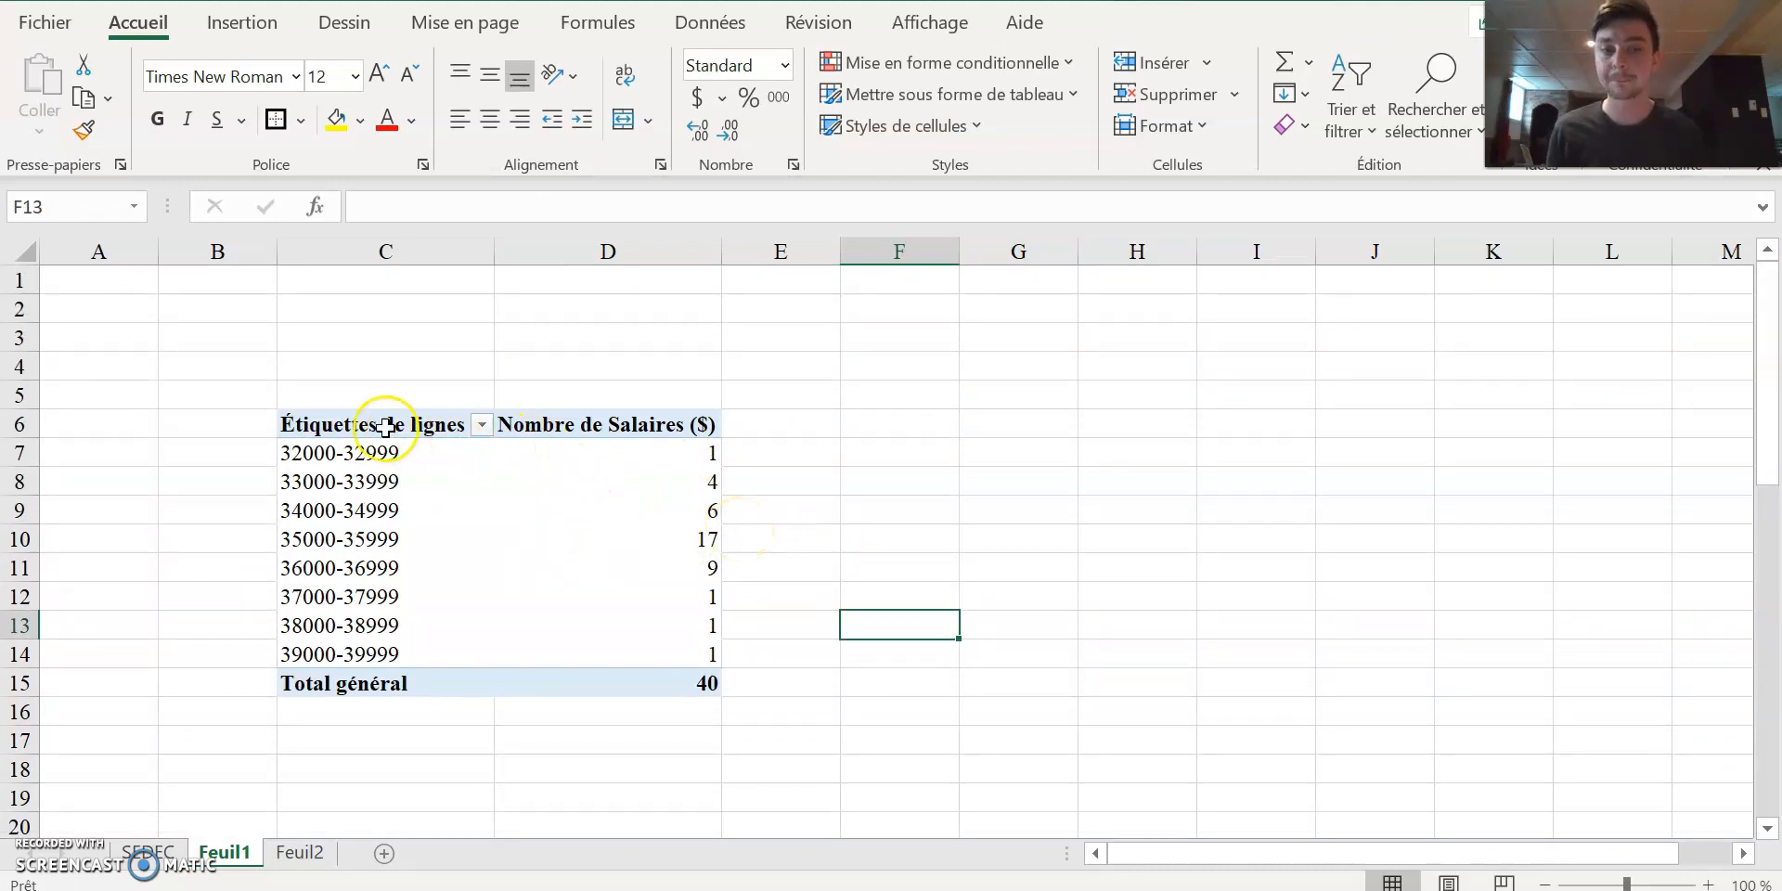
pyautogui.moveTo(385, 427); pyautogui.dragTo(710, 687)
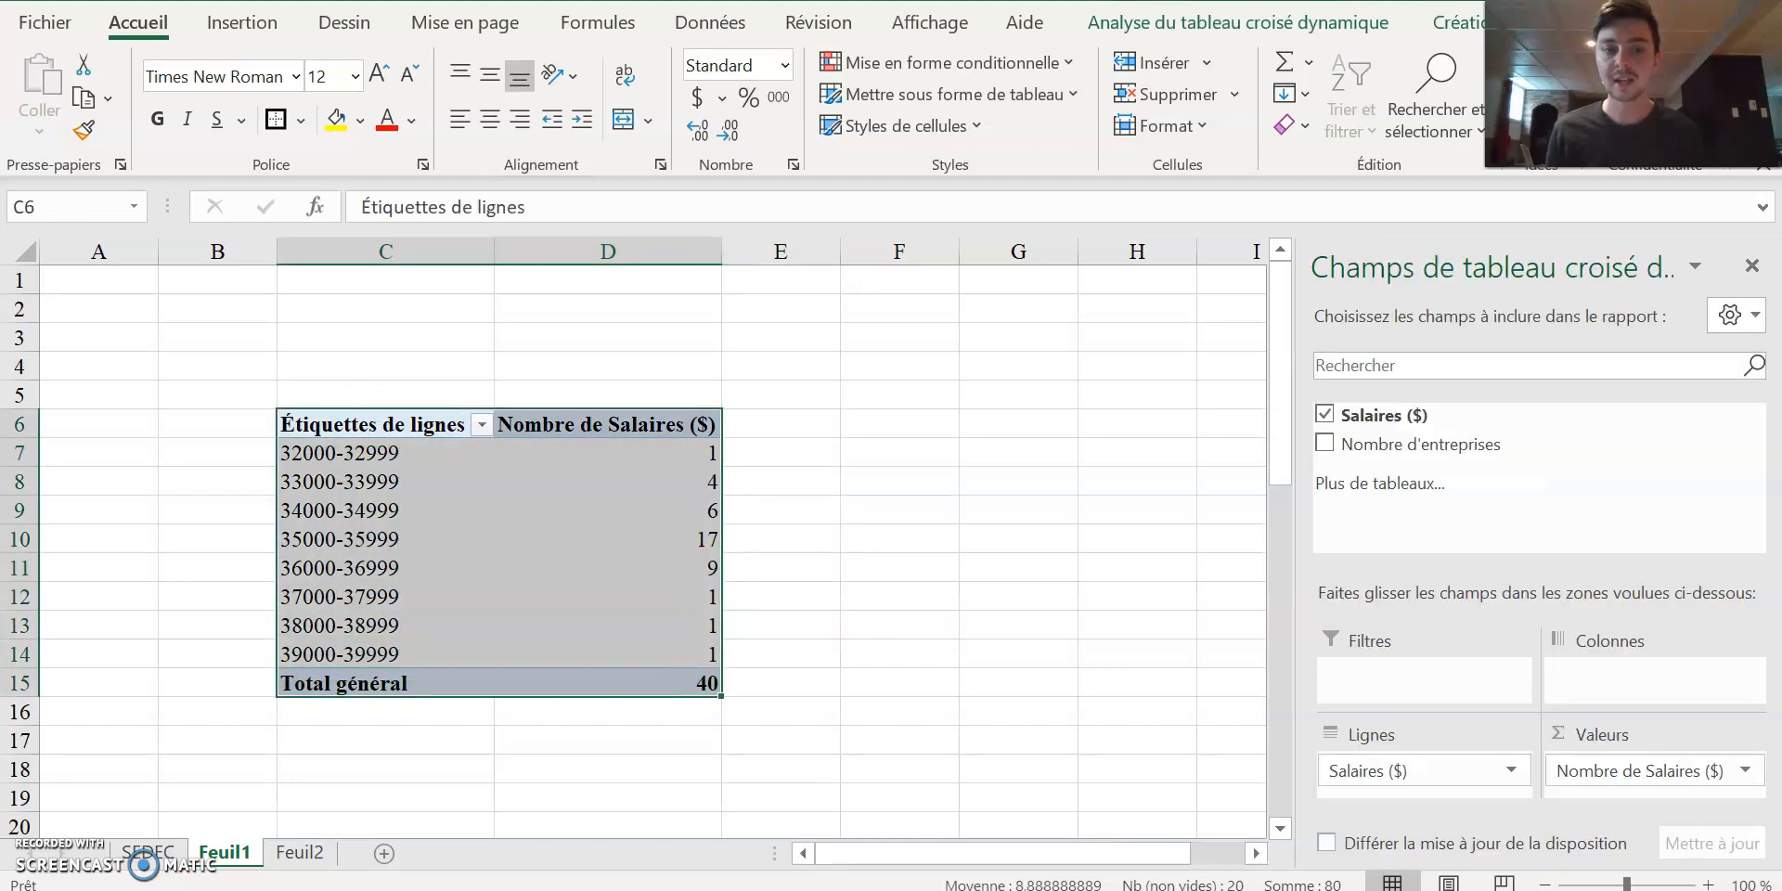
pyautogui.hotkey('ctrl', 'c')
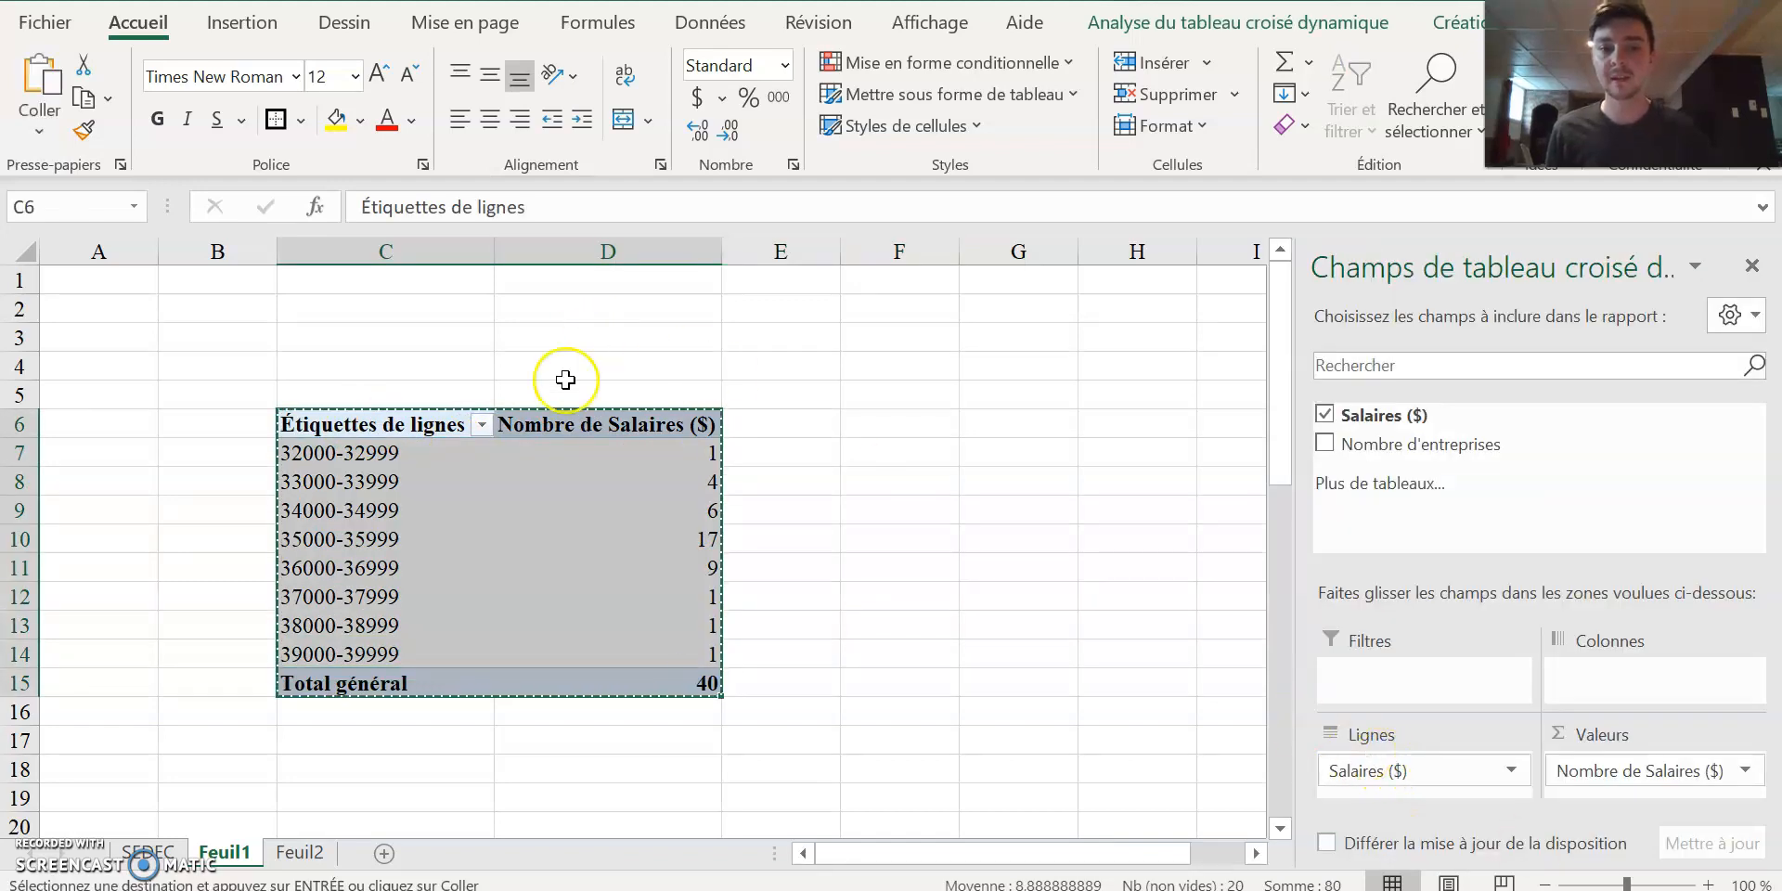
pyautogui.click(425, 425)
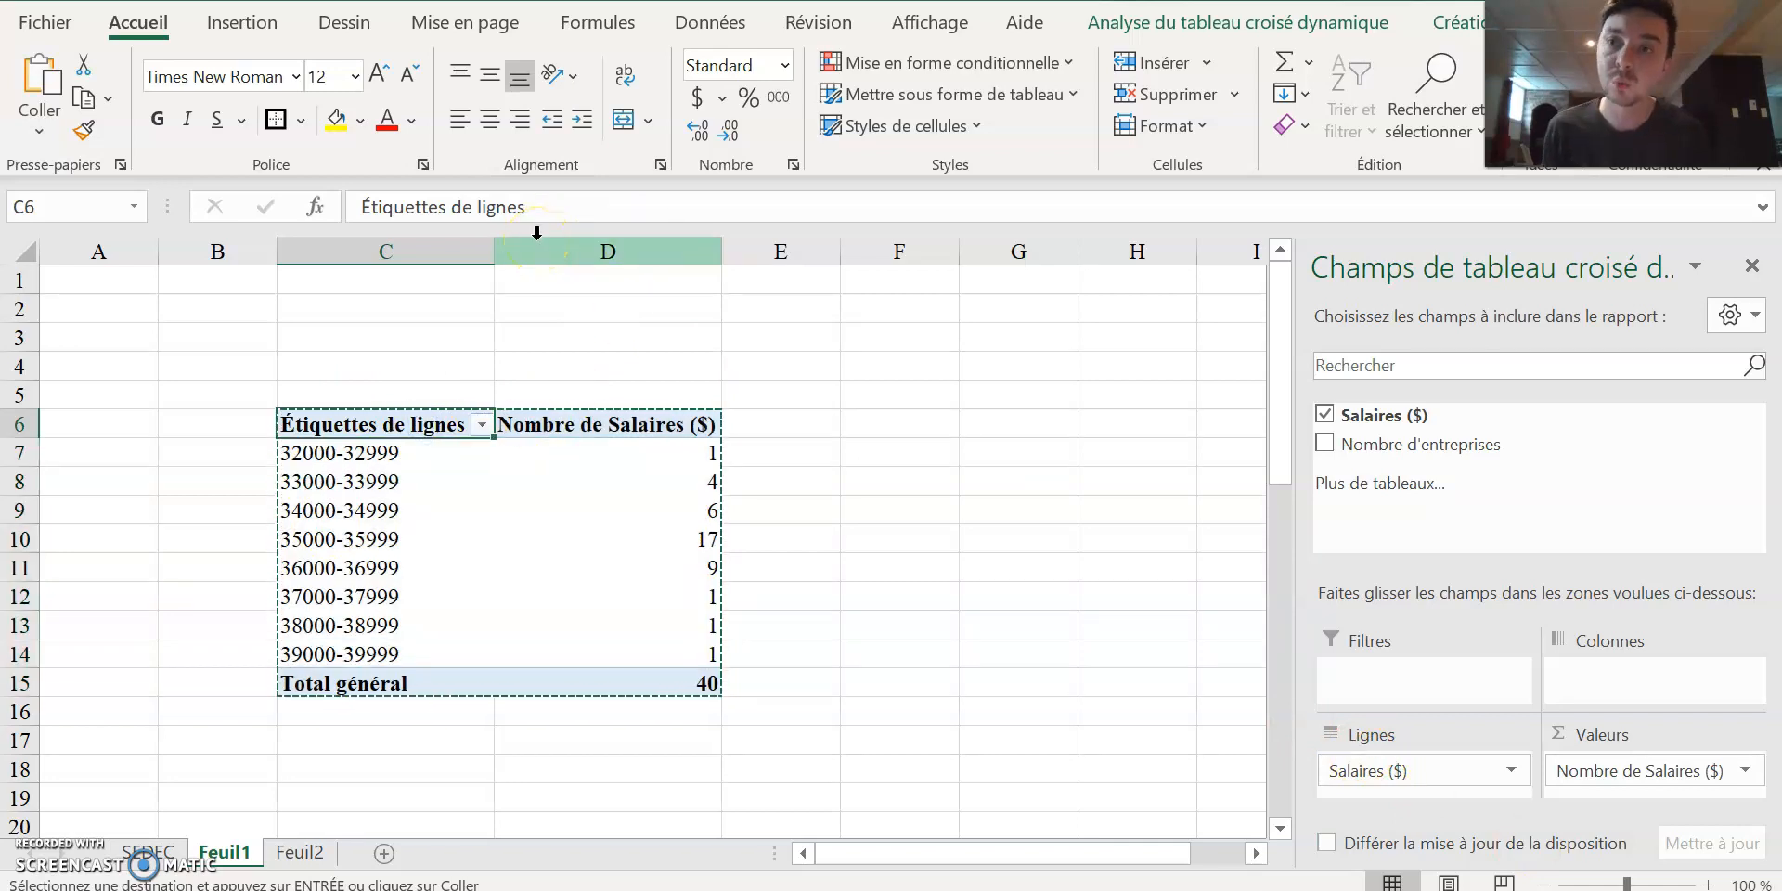
pyautogui.click(38, 132)
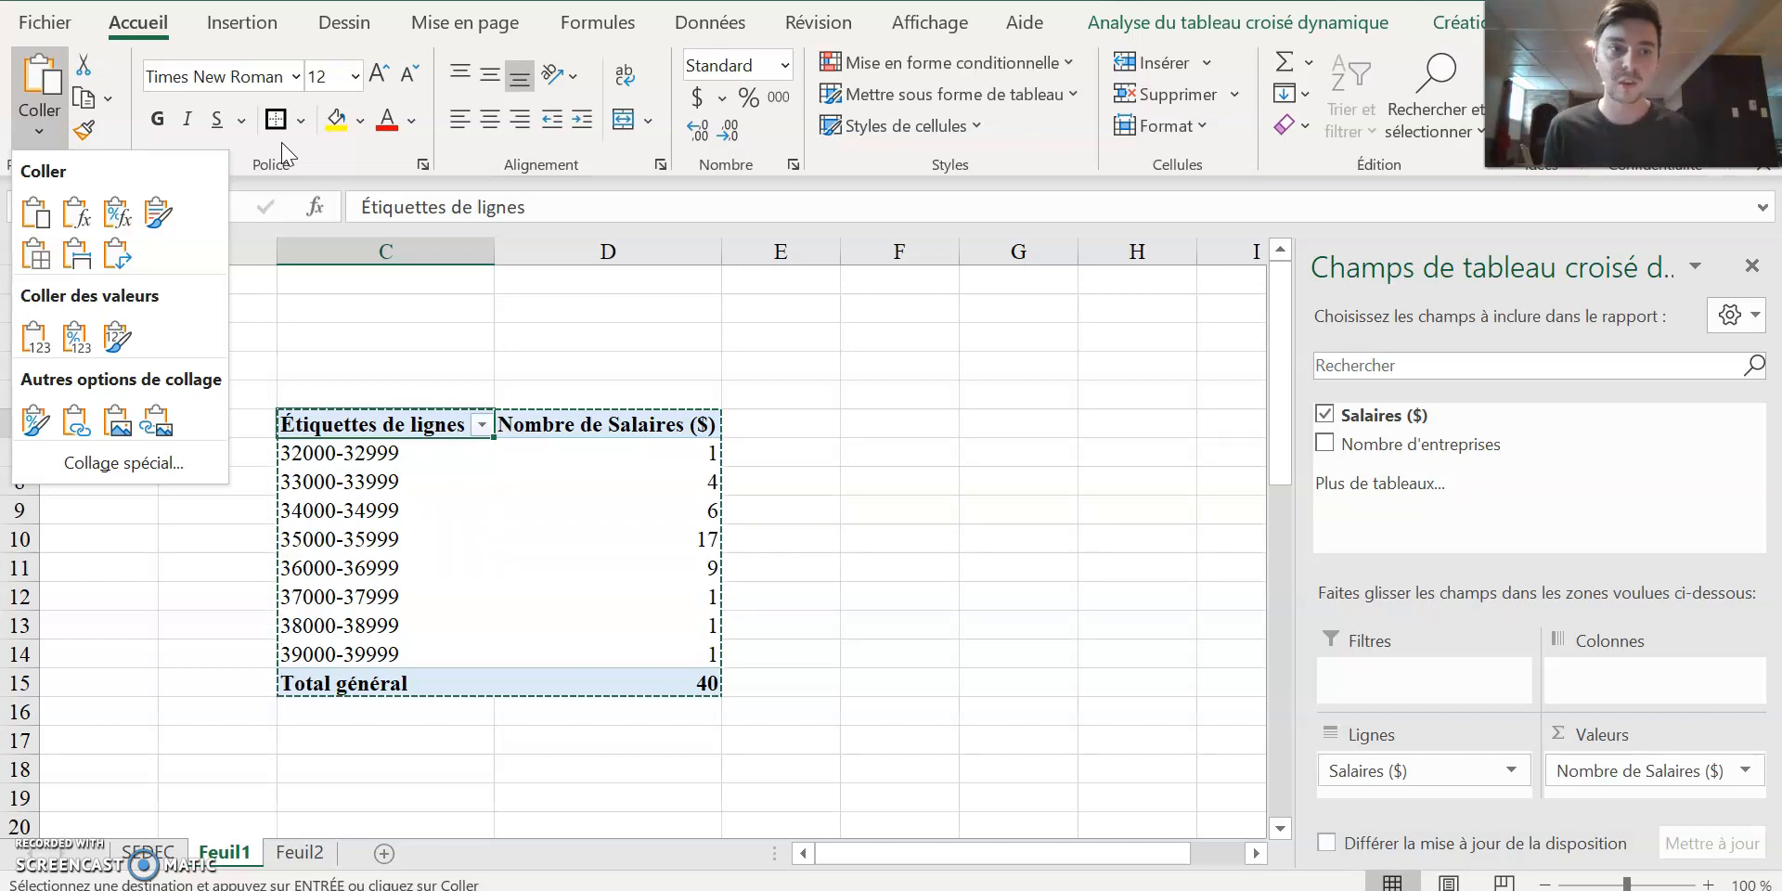
pyautogui.click(21, 339)
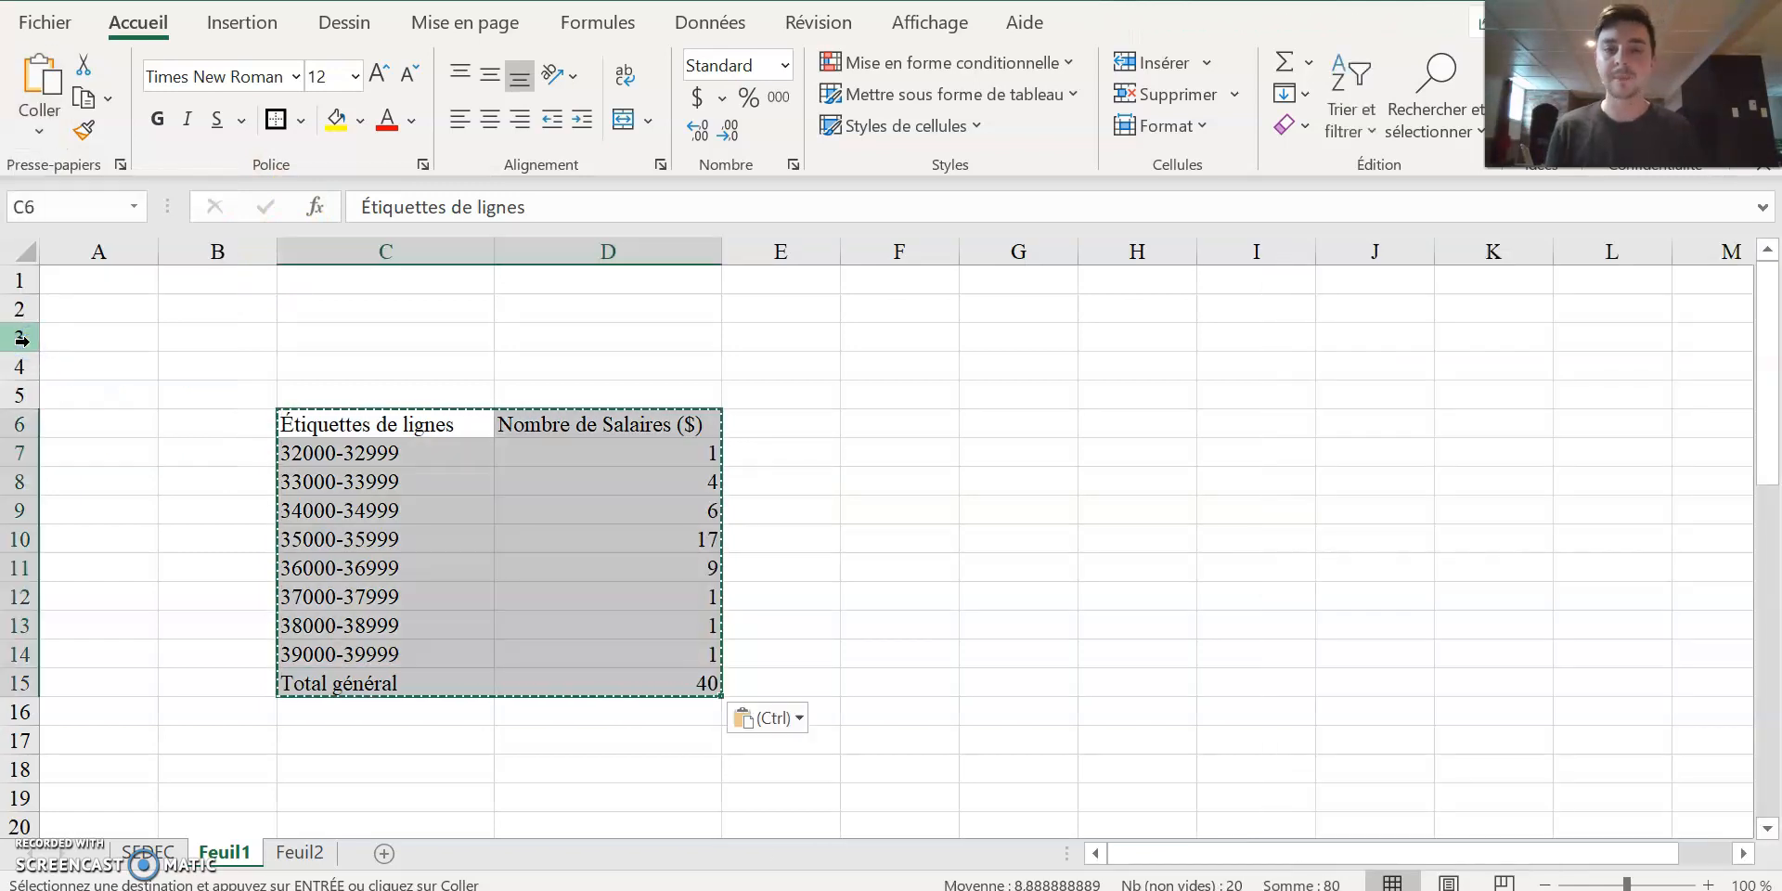
pyautogui.click(1001, 451)
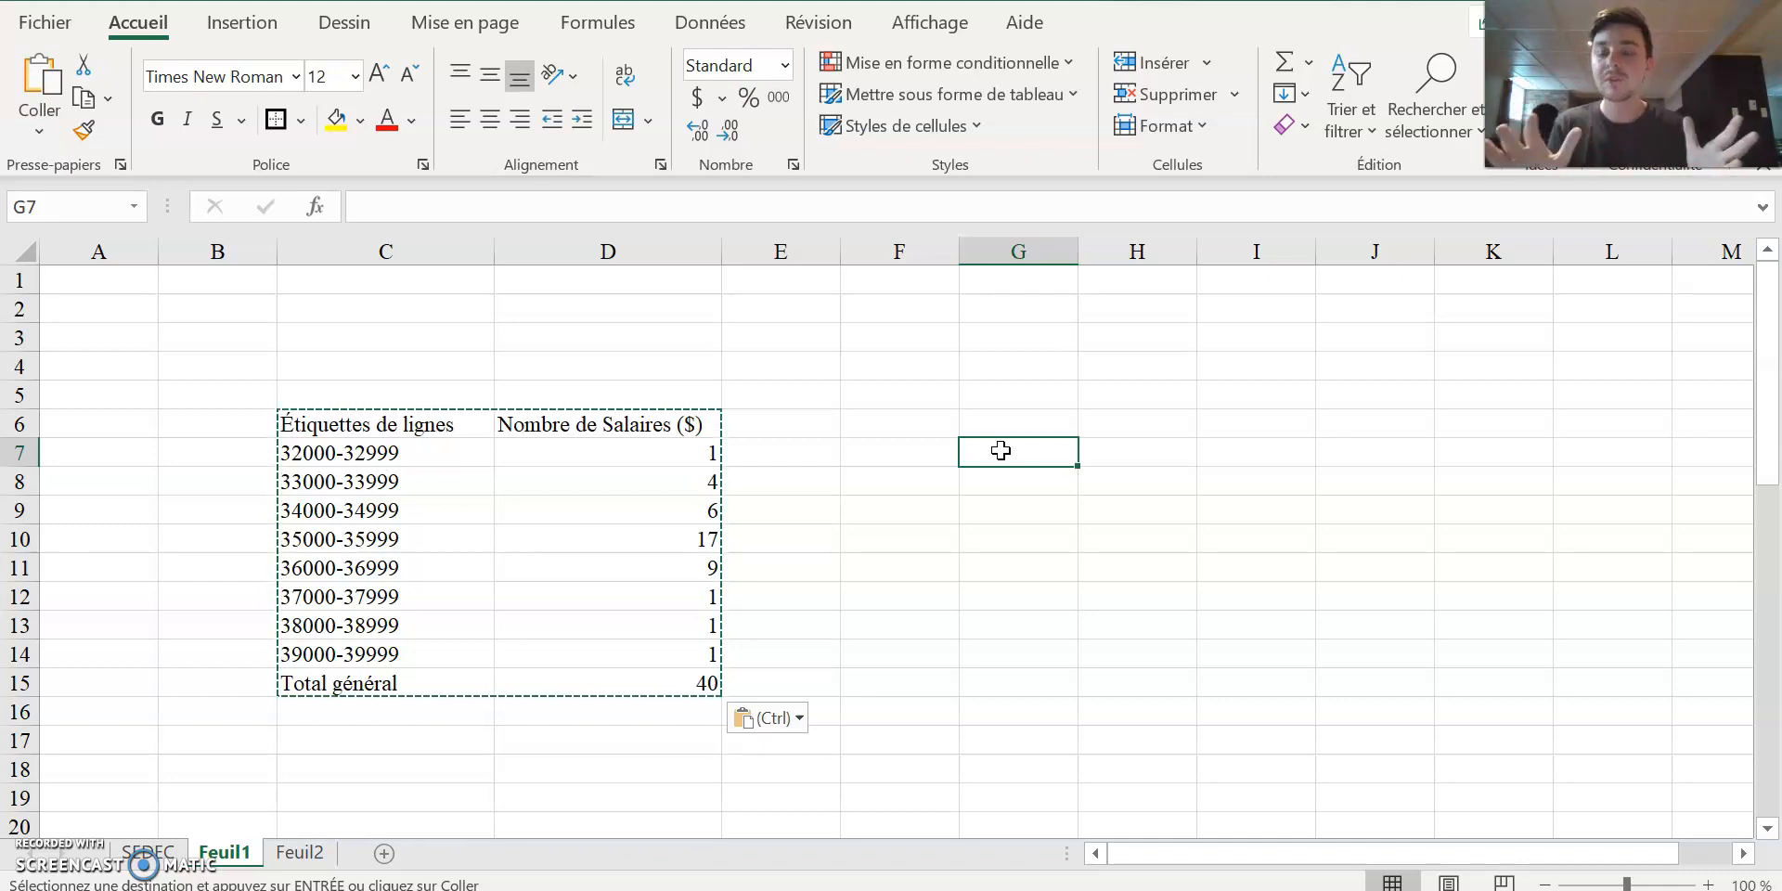
pyautogui.click(1020, 564)
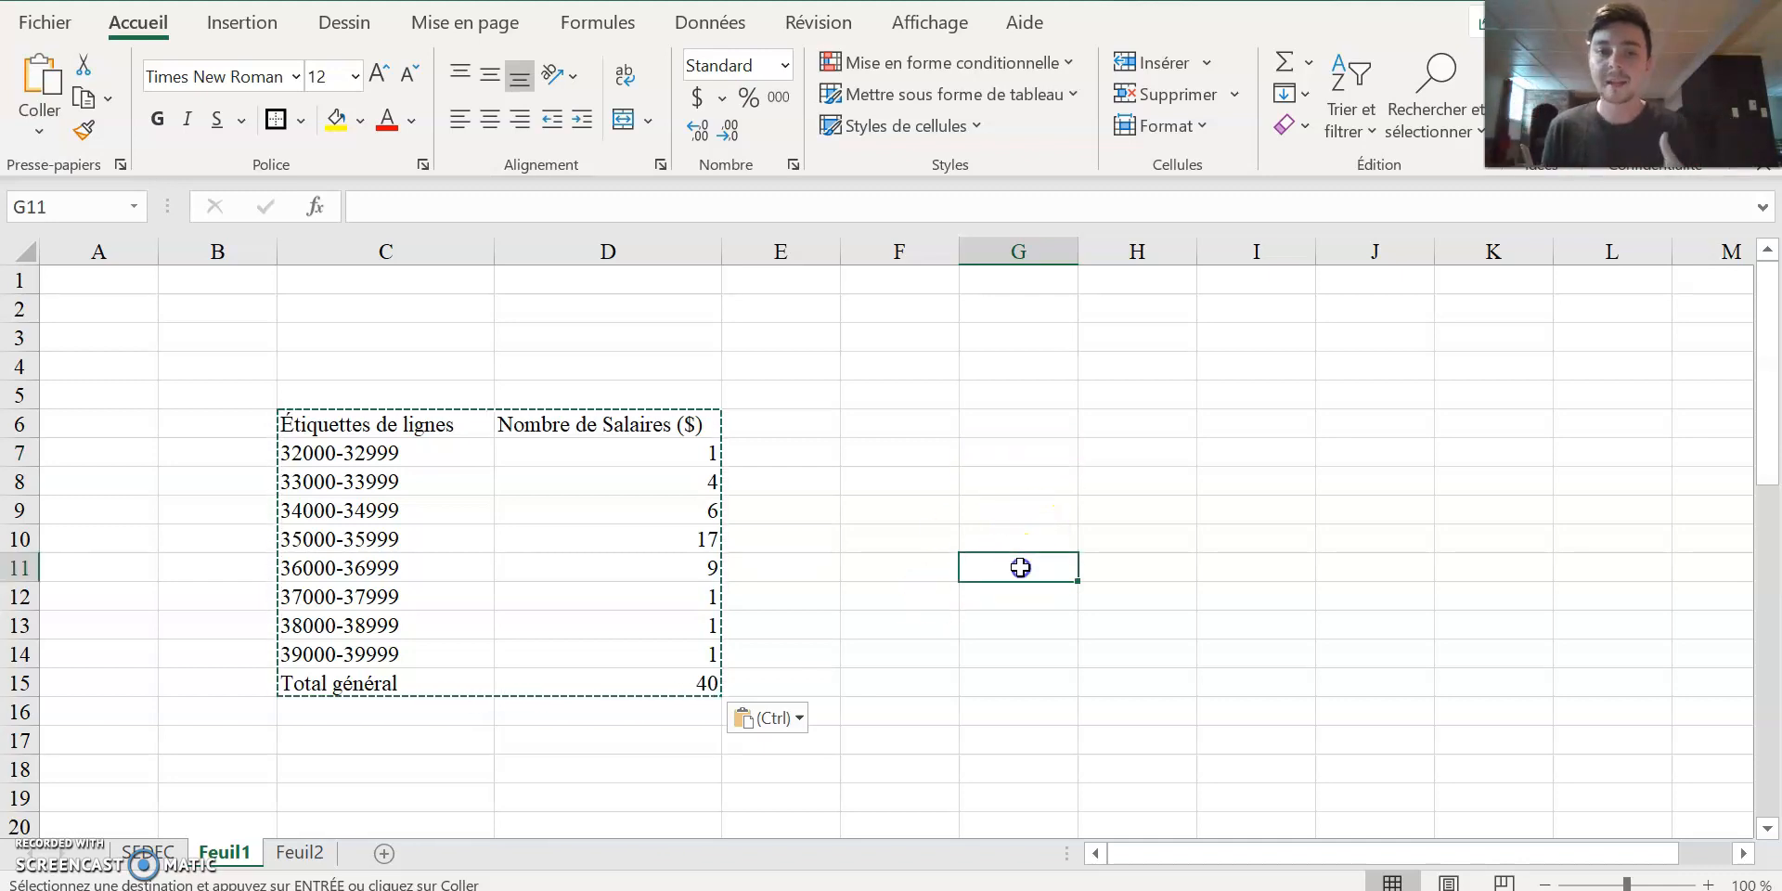
pyautogui.click(520, 562)
pyautogui.click(899, 561)
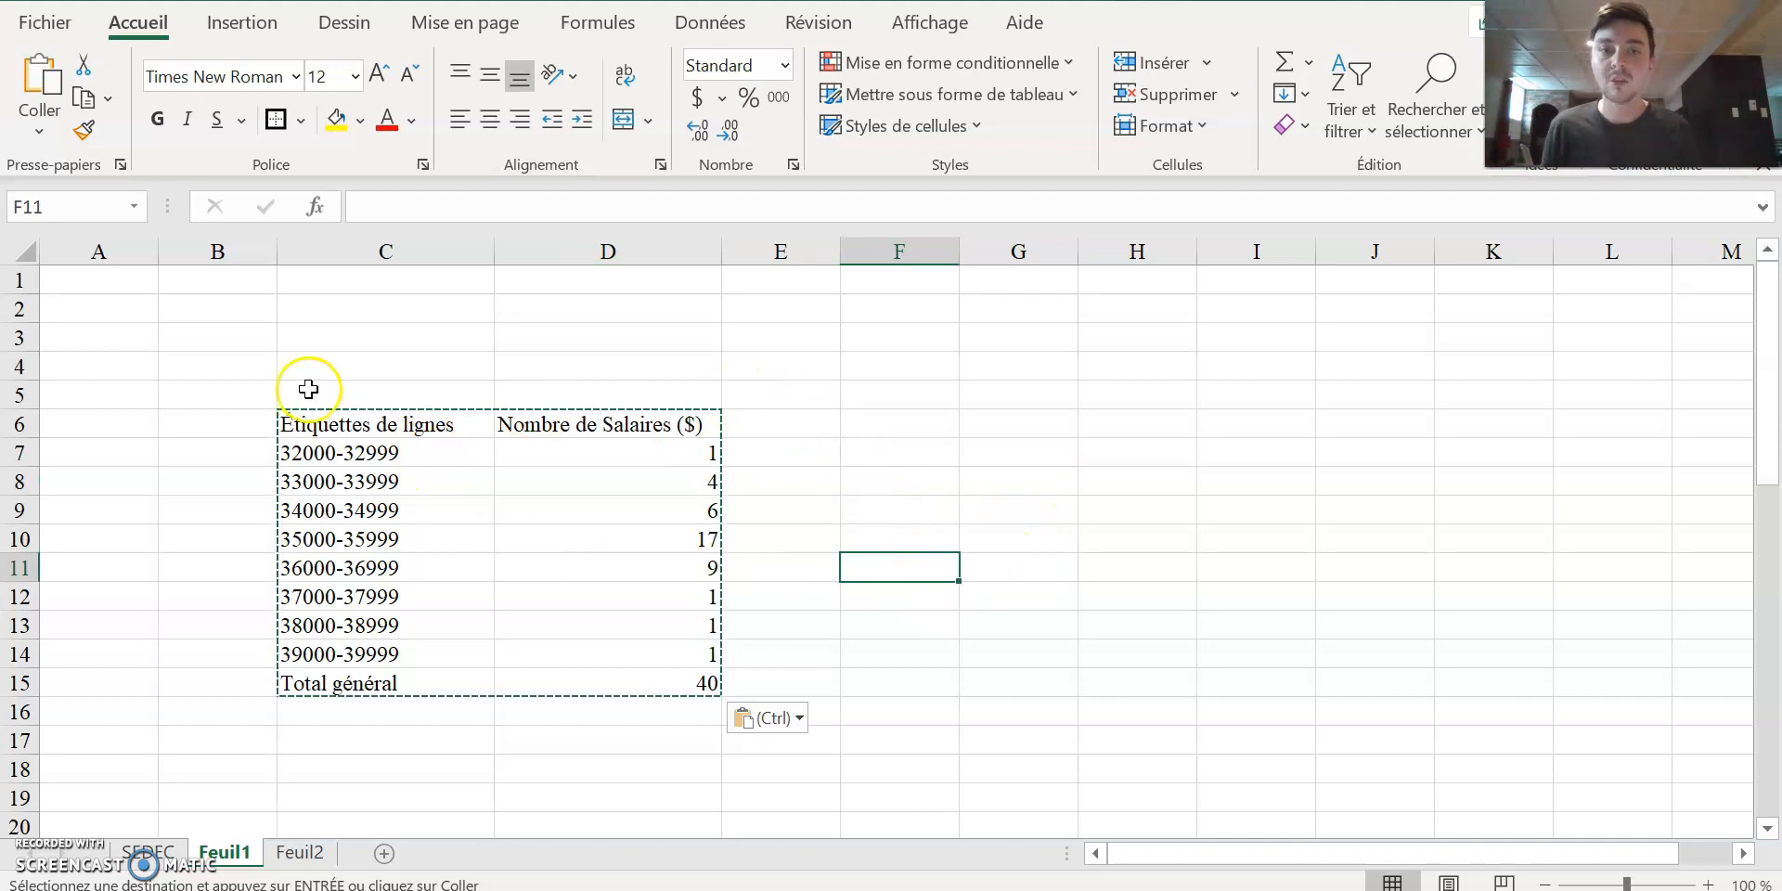
pyautogui.click(390, 336)
# Convert the range C6:D15 into a table with headers.
pyautogui.moveTo(373, 420); pyautogui.dragTo(657, 684)
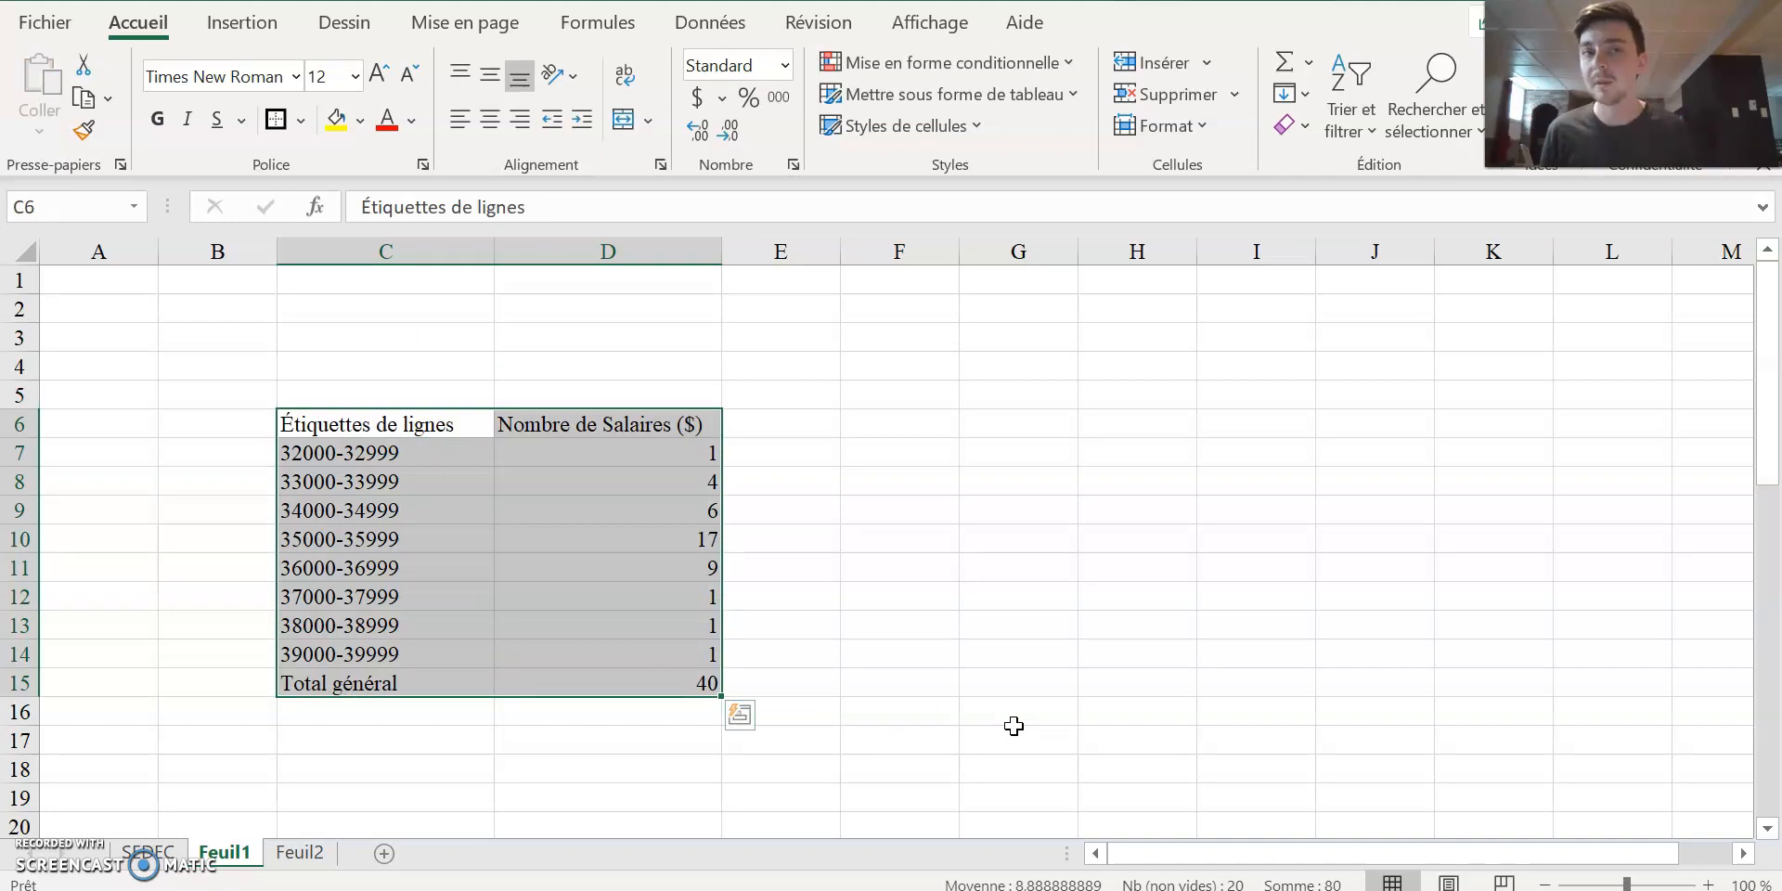
pyautogui.click(241, 22)
pyautogui.click(263, 89)
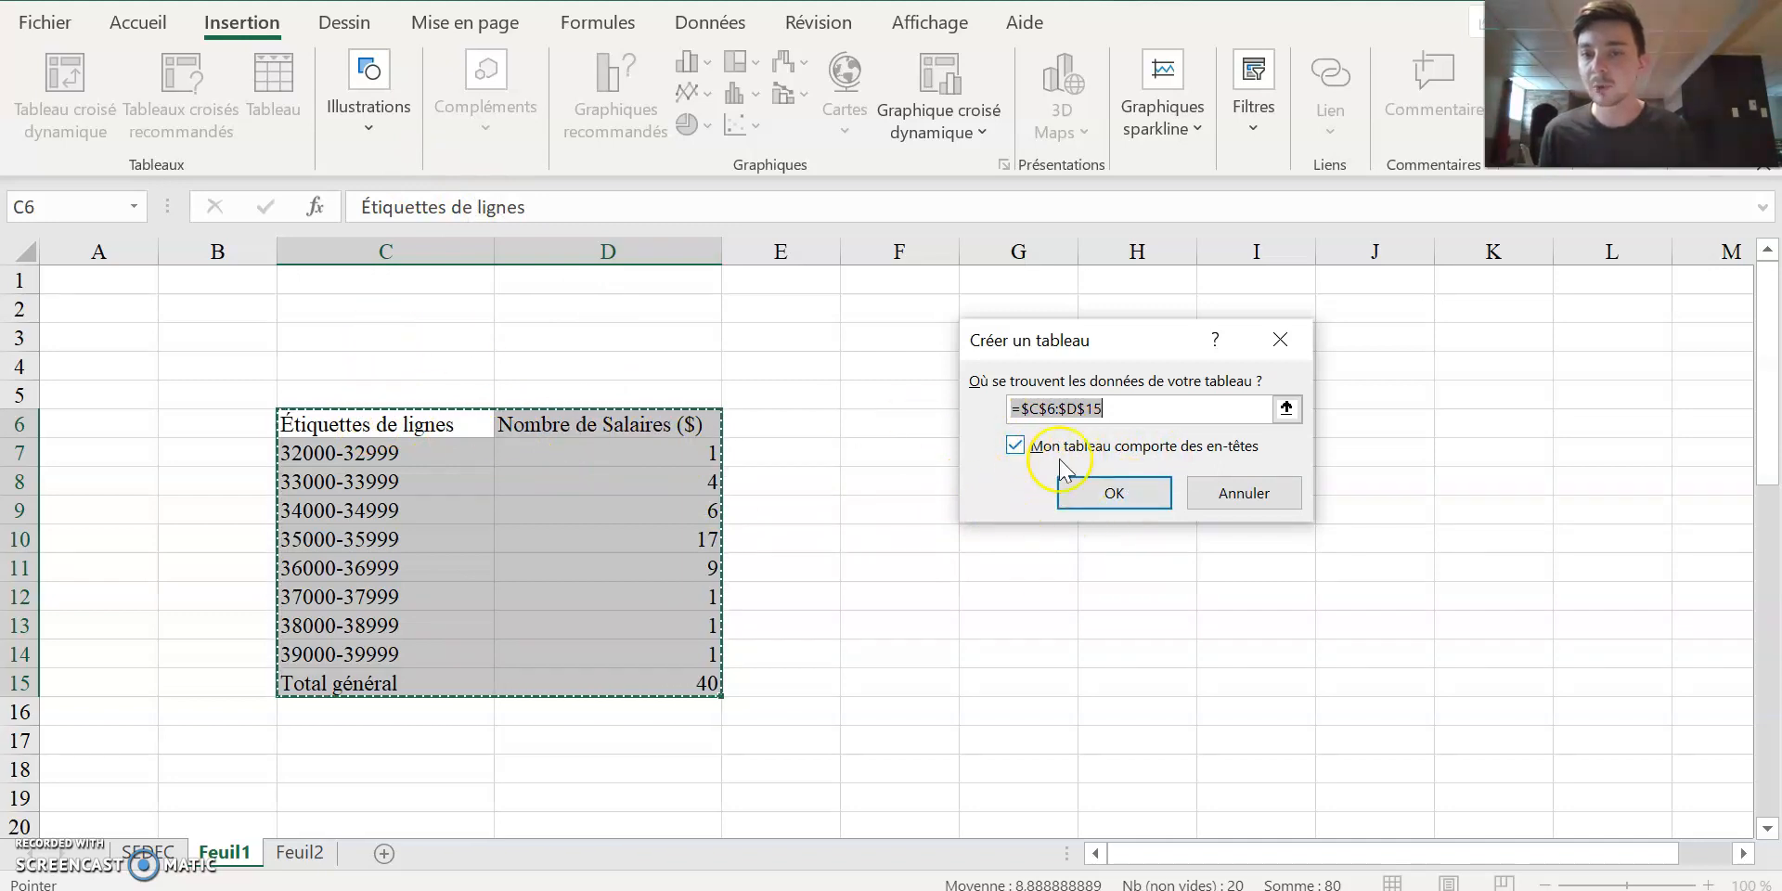
pyautogui.click(1110, 501)
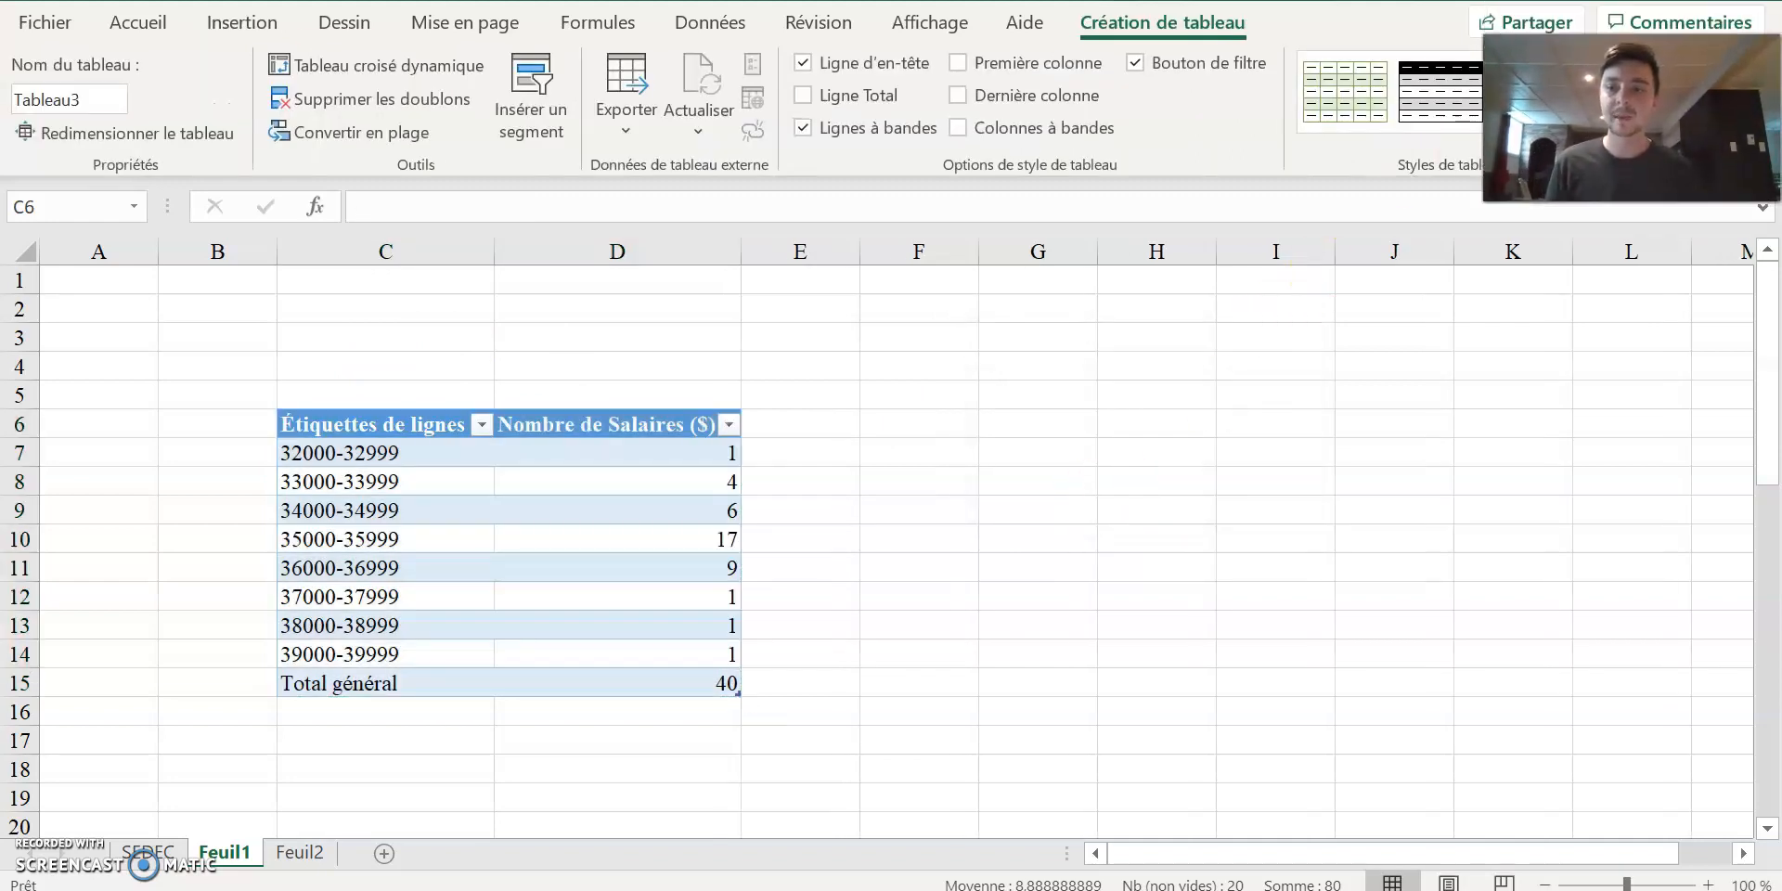
# Apply the Moyen table style with a black header and light grey banded rows to the salary table.
pyautogui.click(1593, 119)
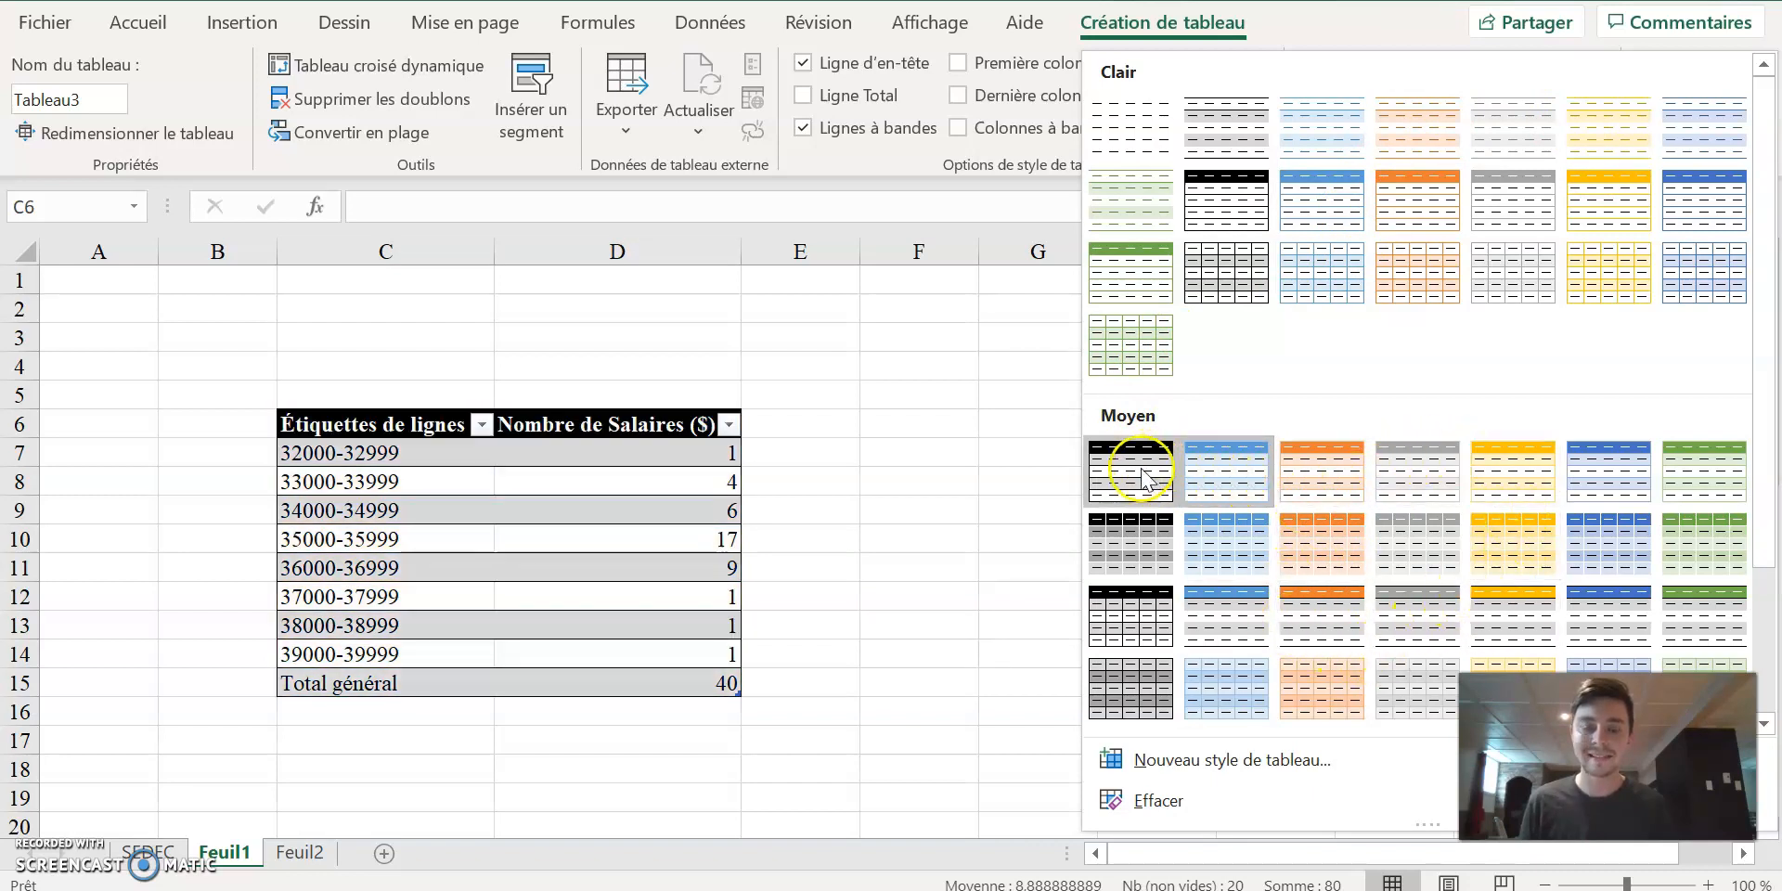
pyautogui.scroll(-3, 1360, 469)
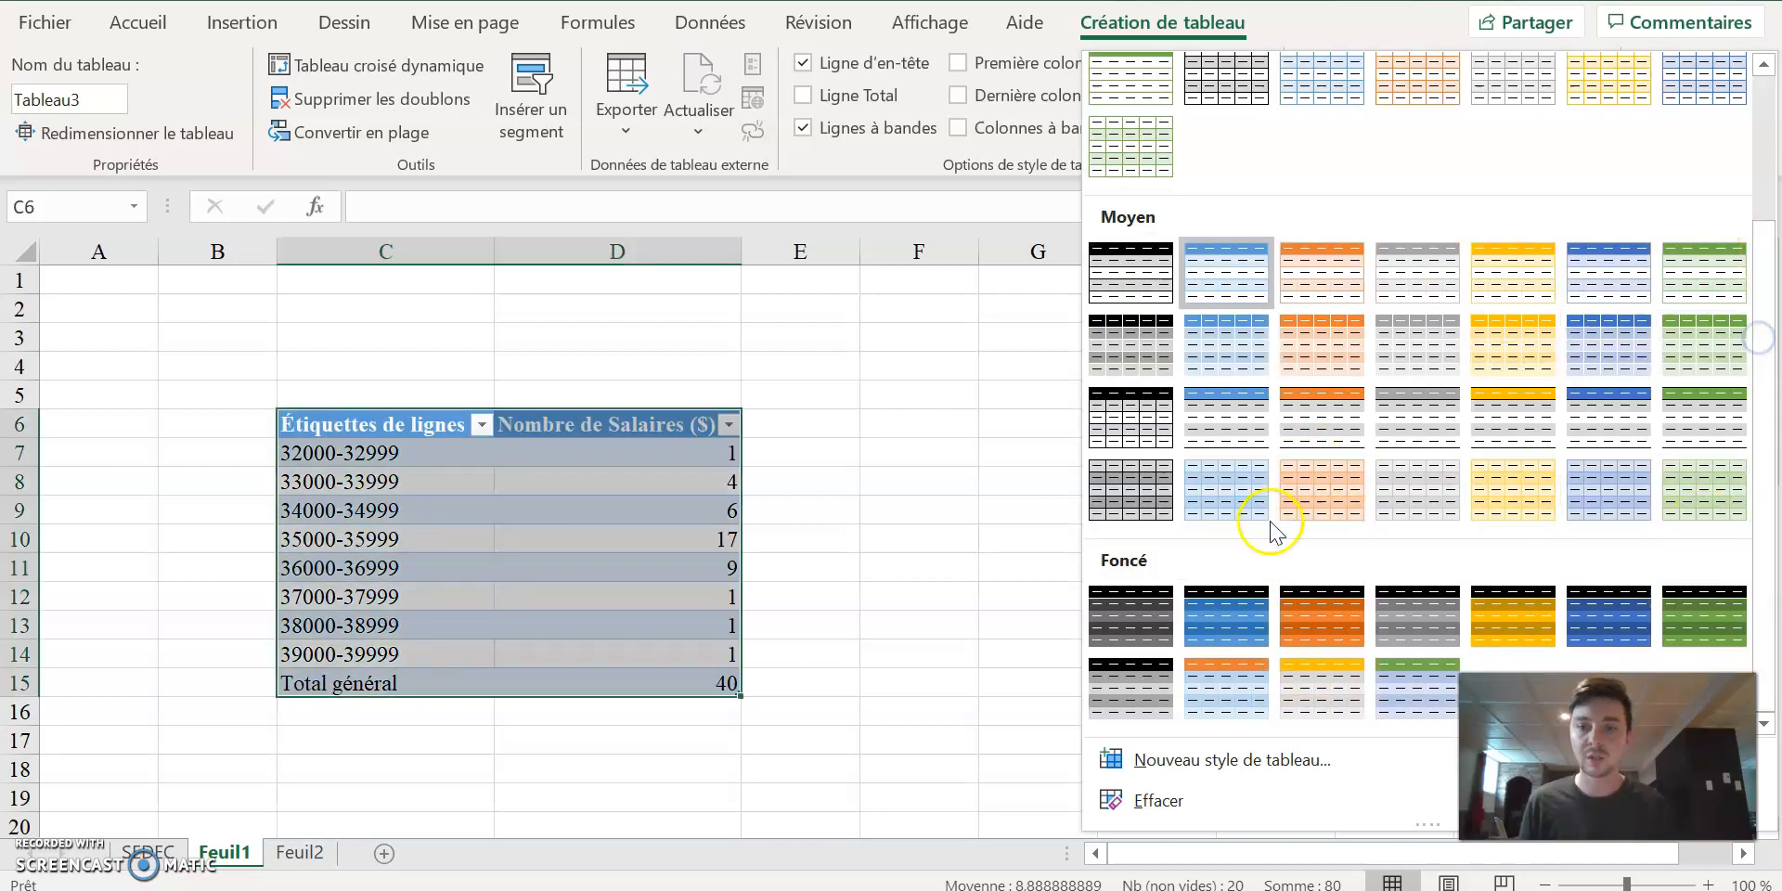
pyautogui.scroll(3, 1206, 297)
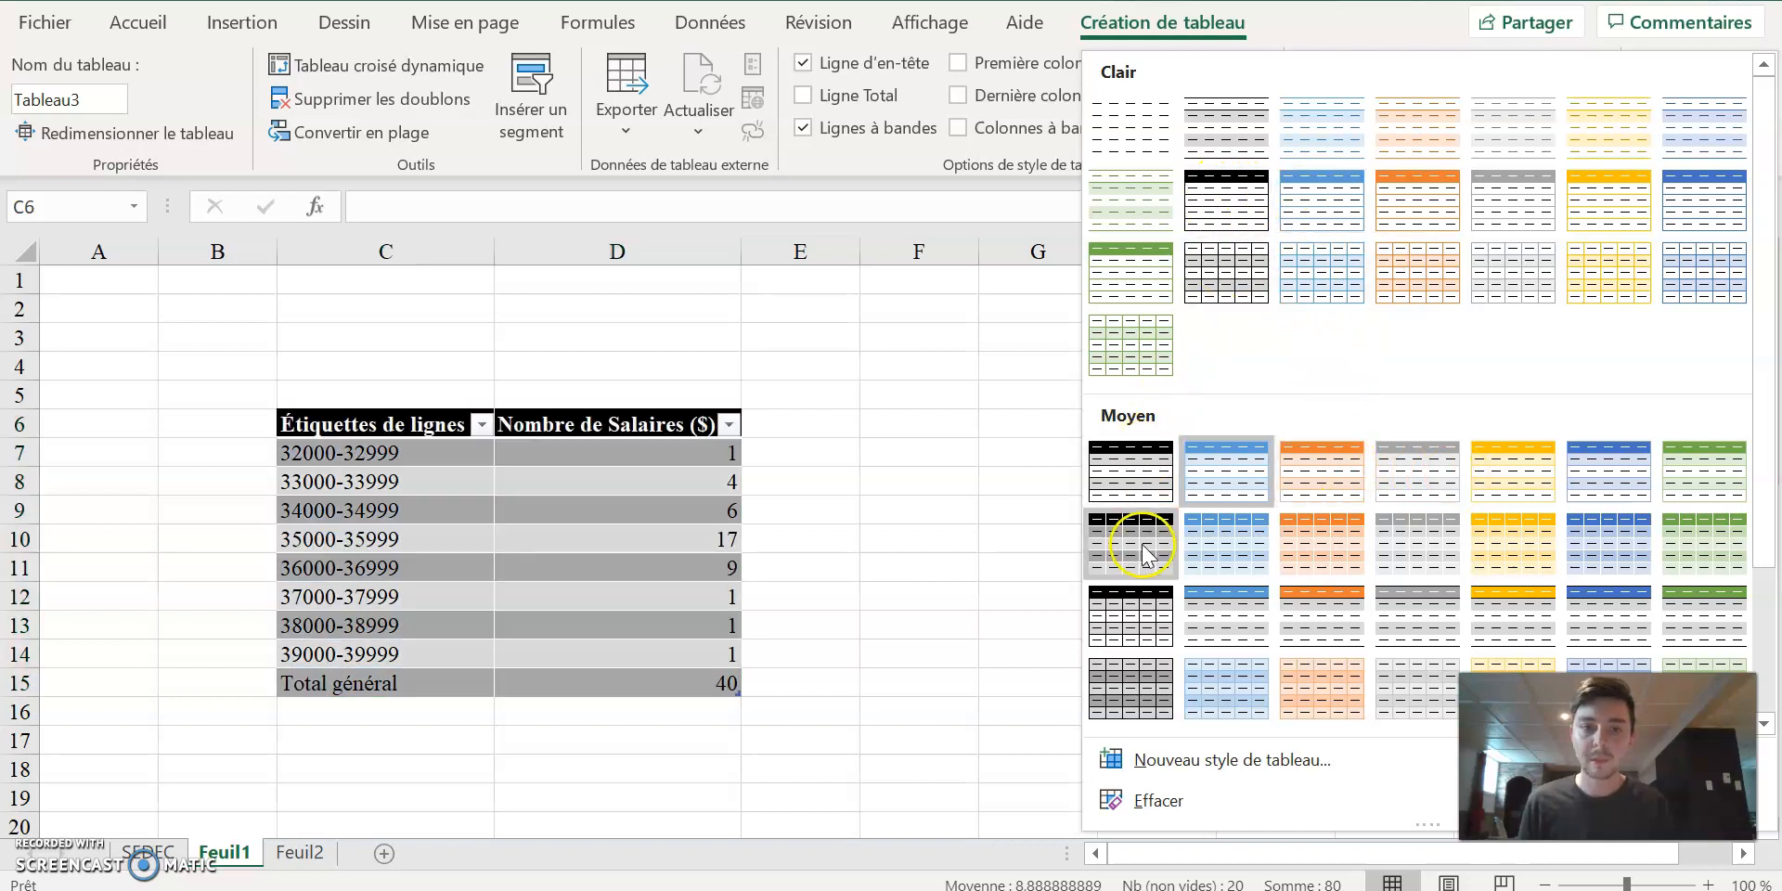
pyautogui.click(1140, 479)
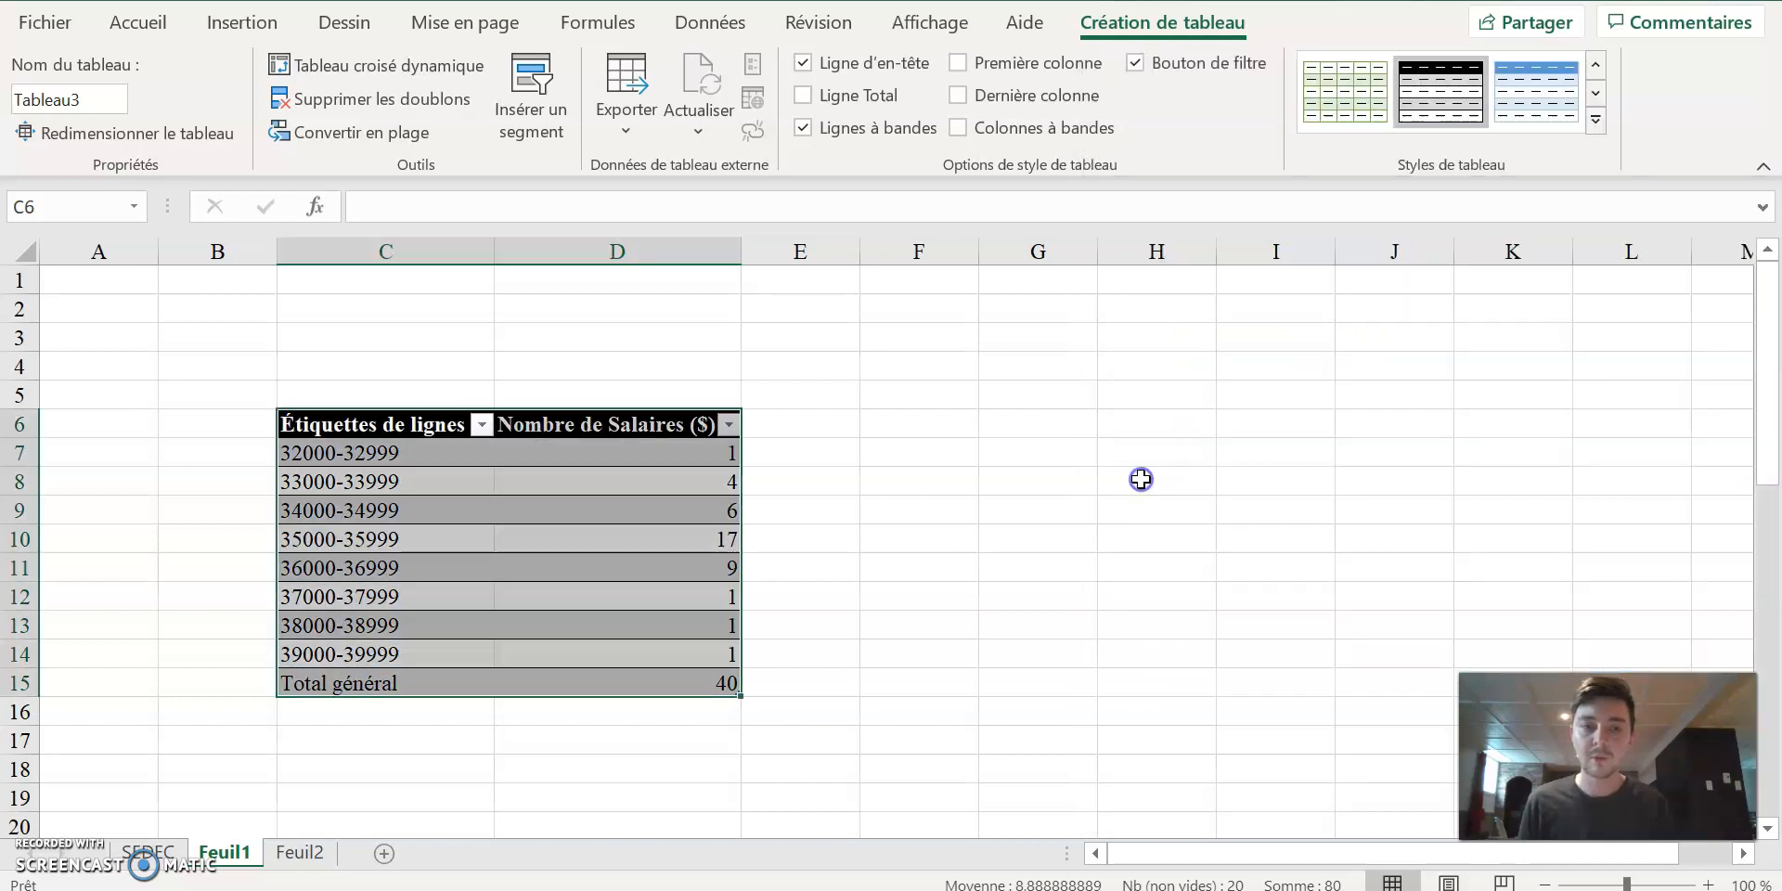
pyautogui.click(1057, 456)
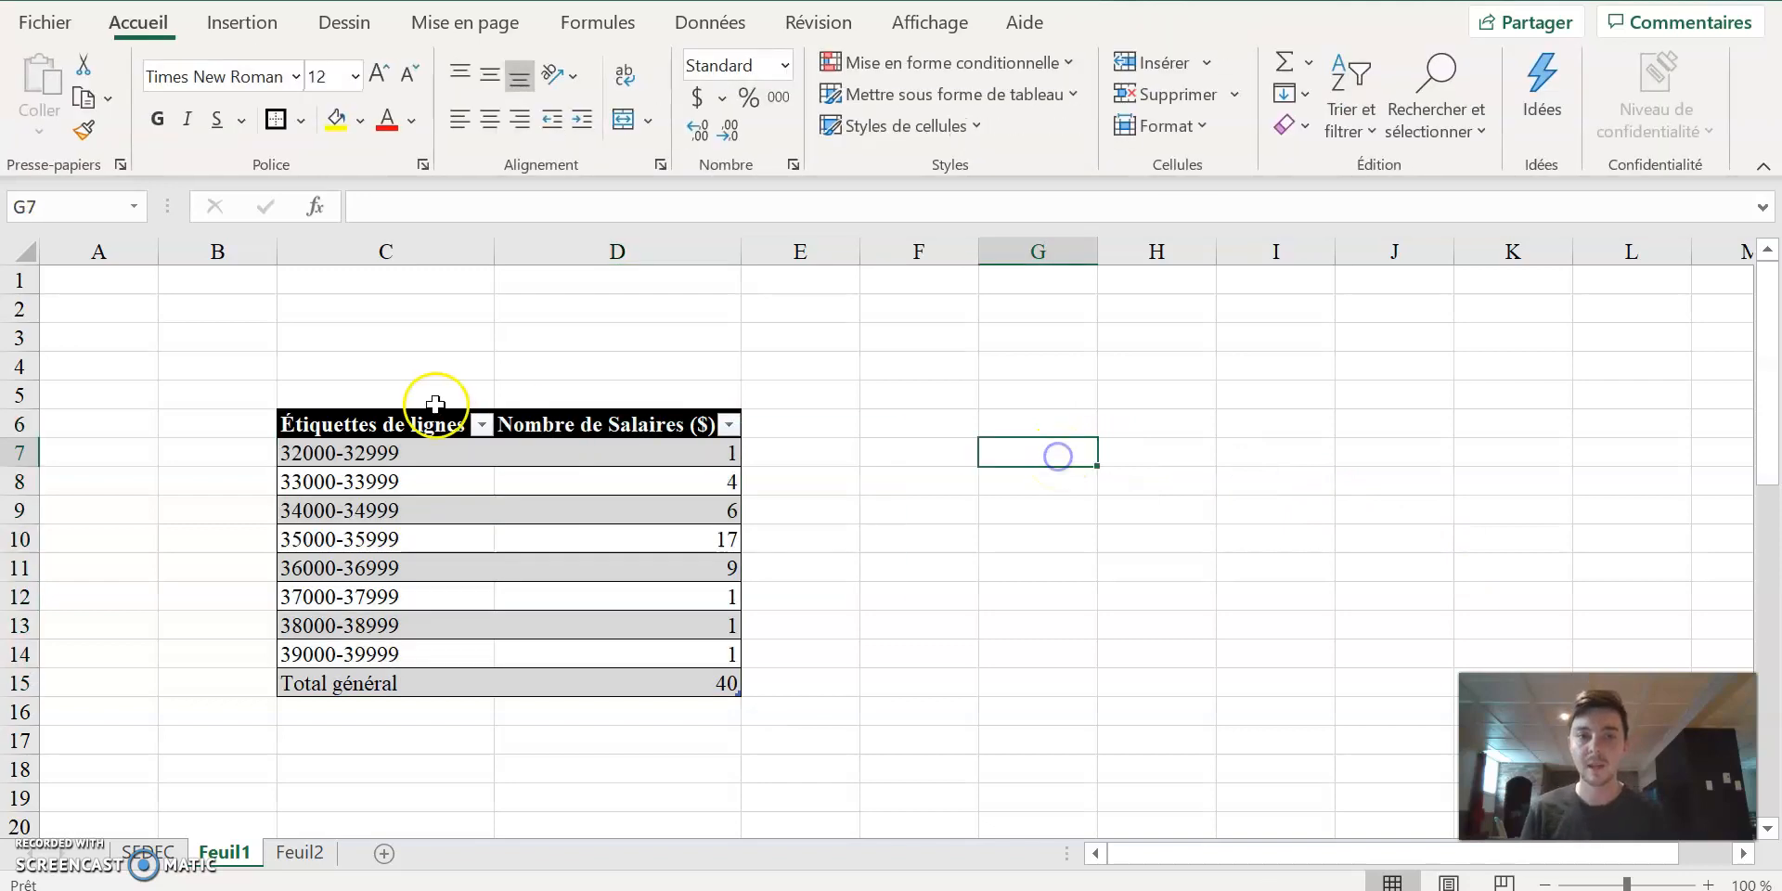
pyautogui.click(481, 424)
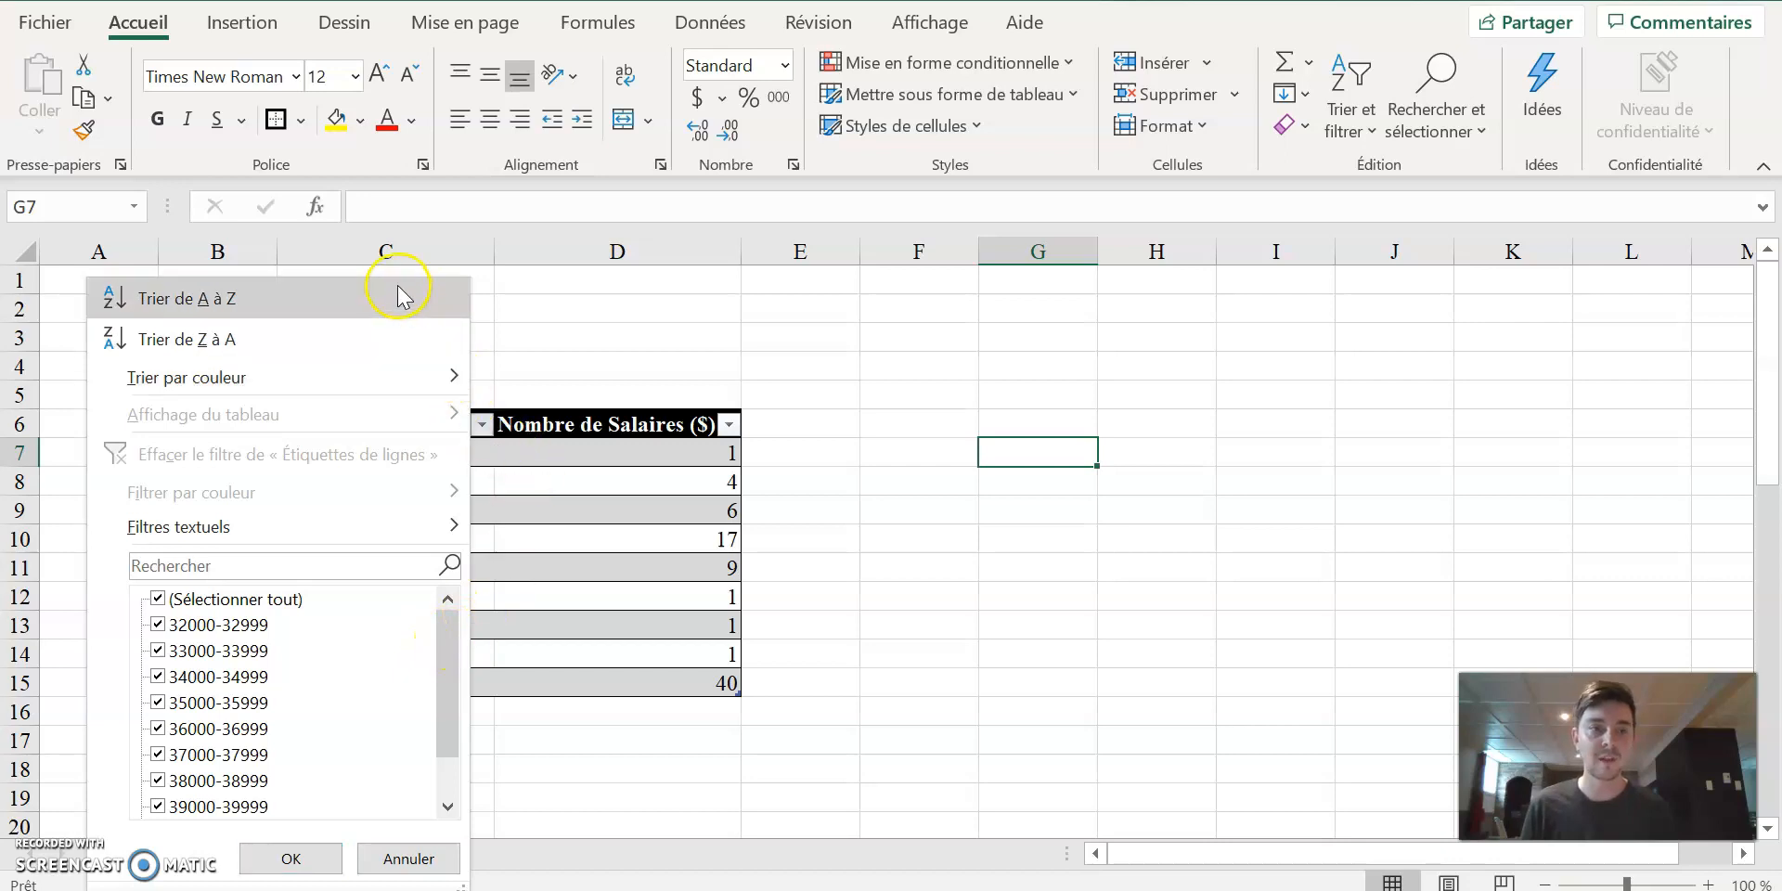
pyautogui.click(1082, 451)
pyautogui.click(1151, 564)
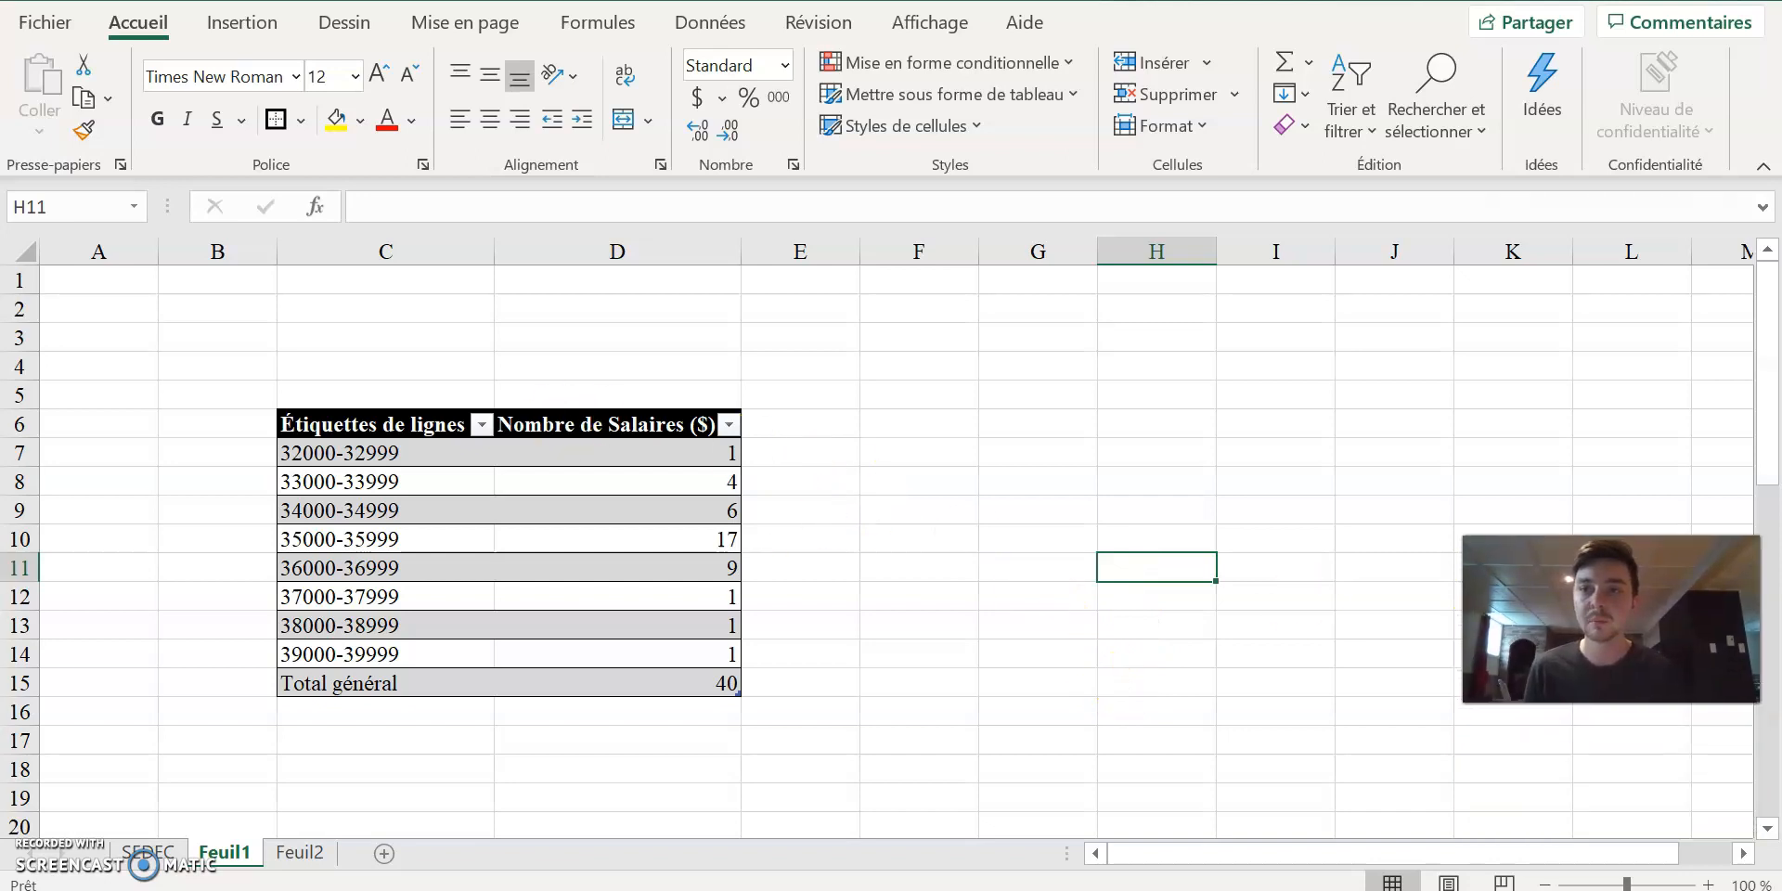
# Replace the header text in C6 with "Salaires ($)".
pyautogui.doubleClick(343, 420)
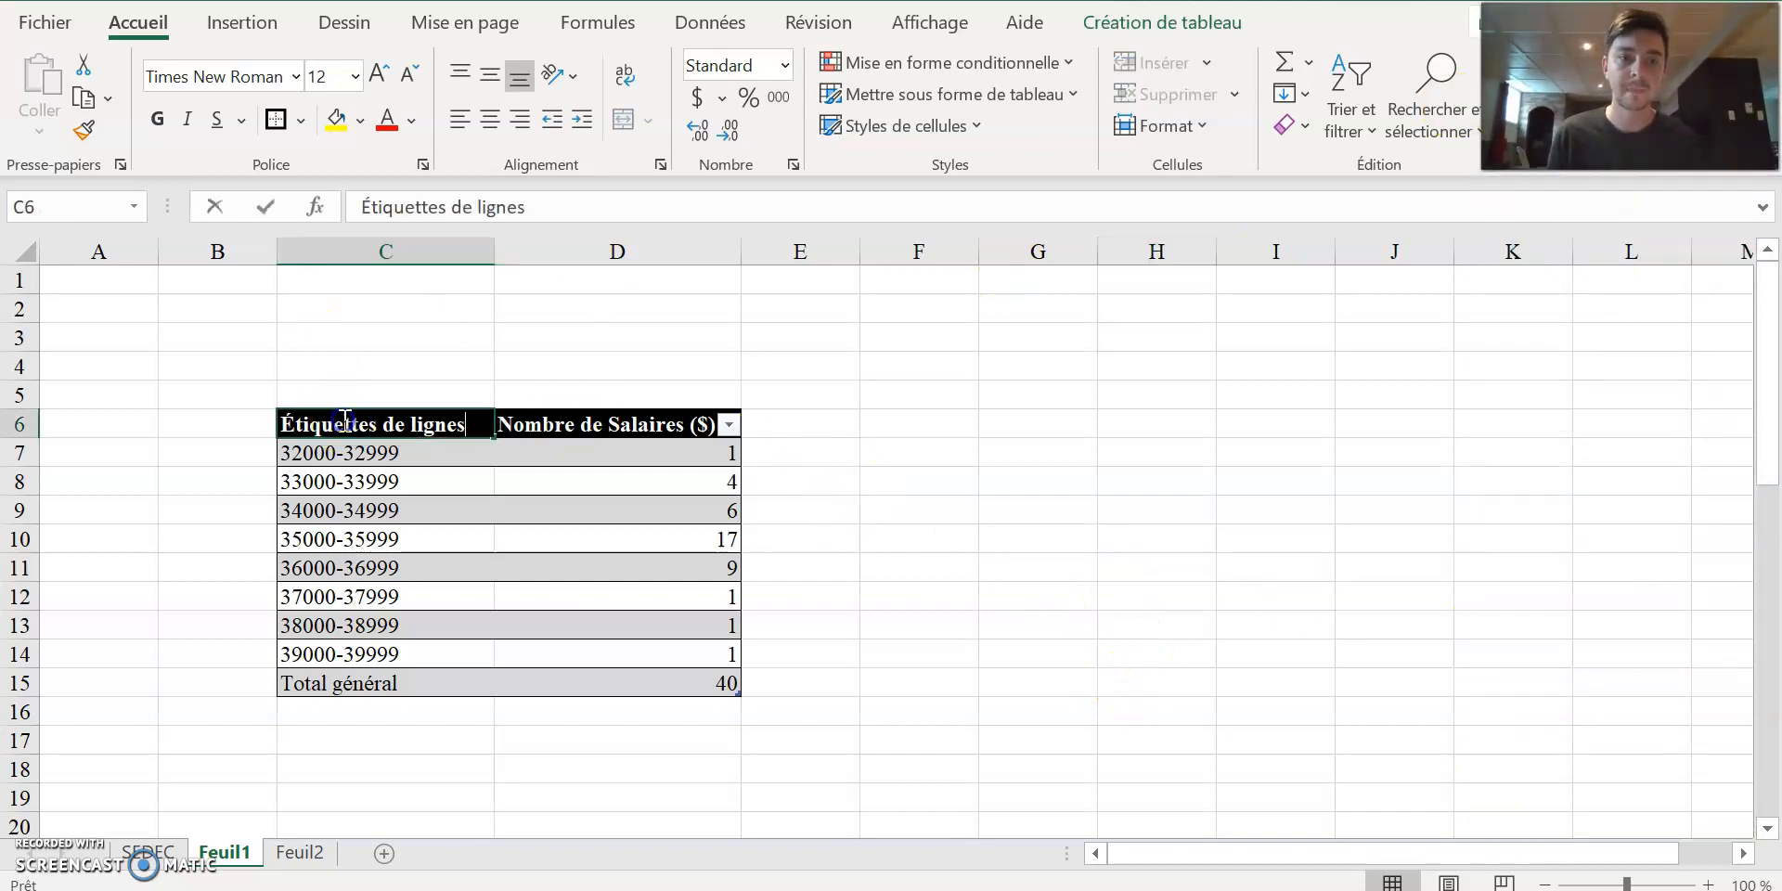
pyautogui.moveTo(295, 420); pyautogui.dragTo(478, 429)
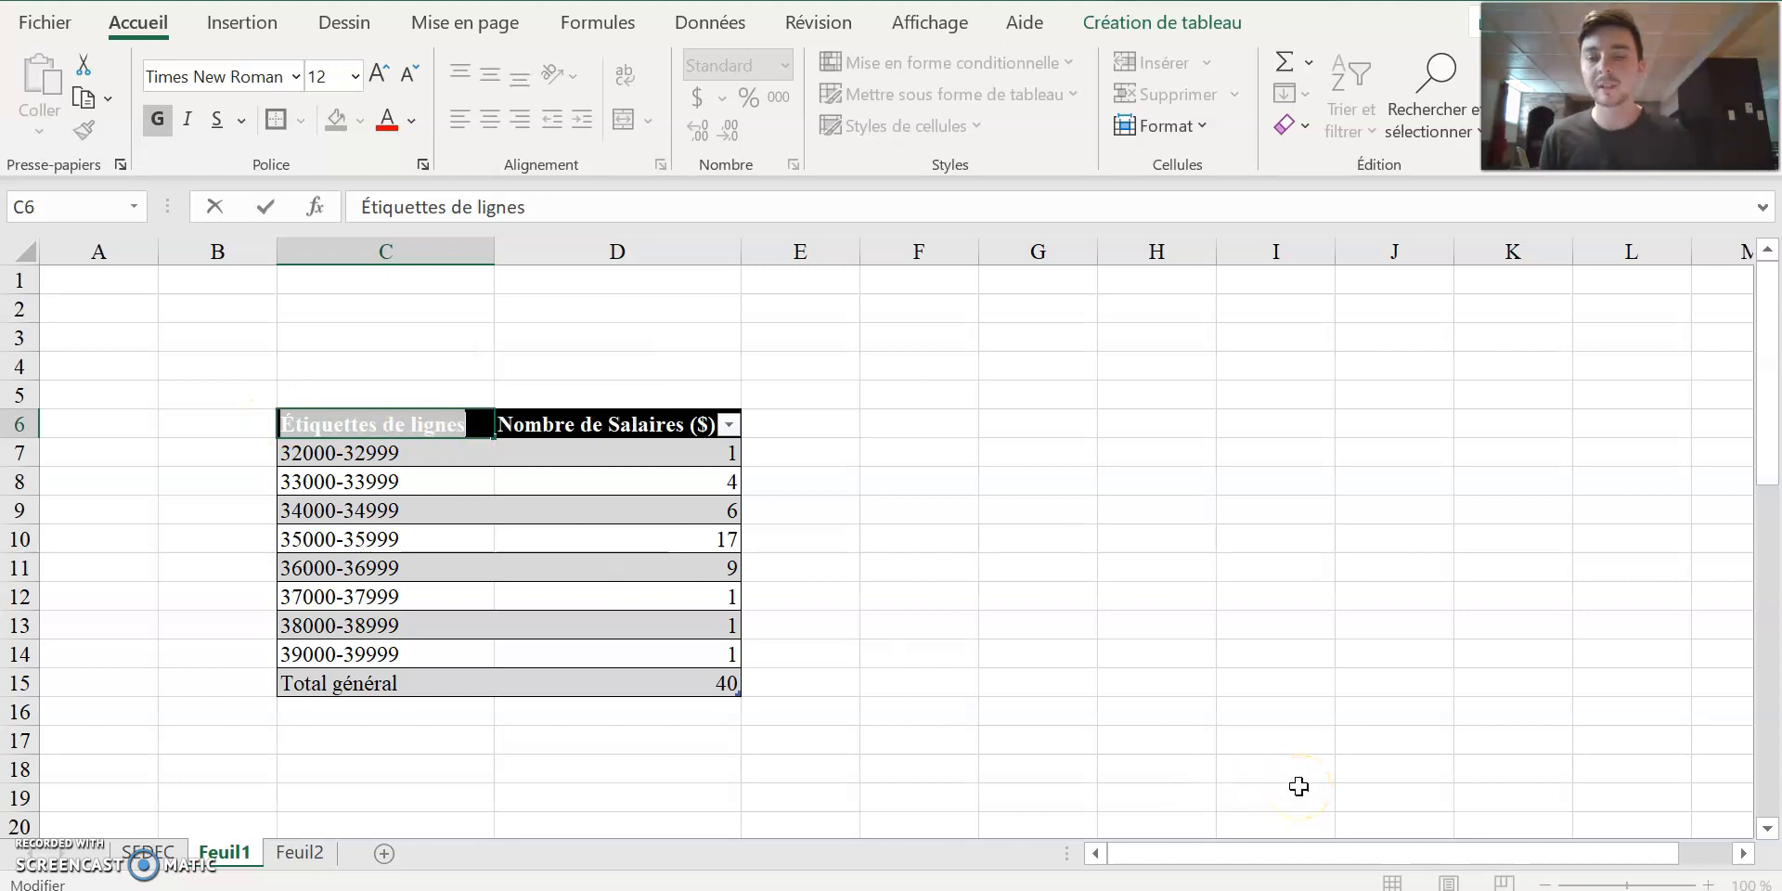
pyautogui.write('Salaires ($')
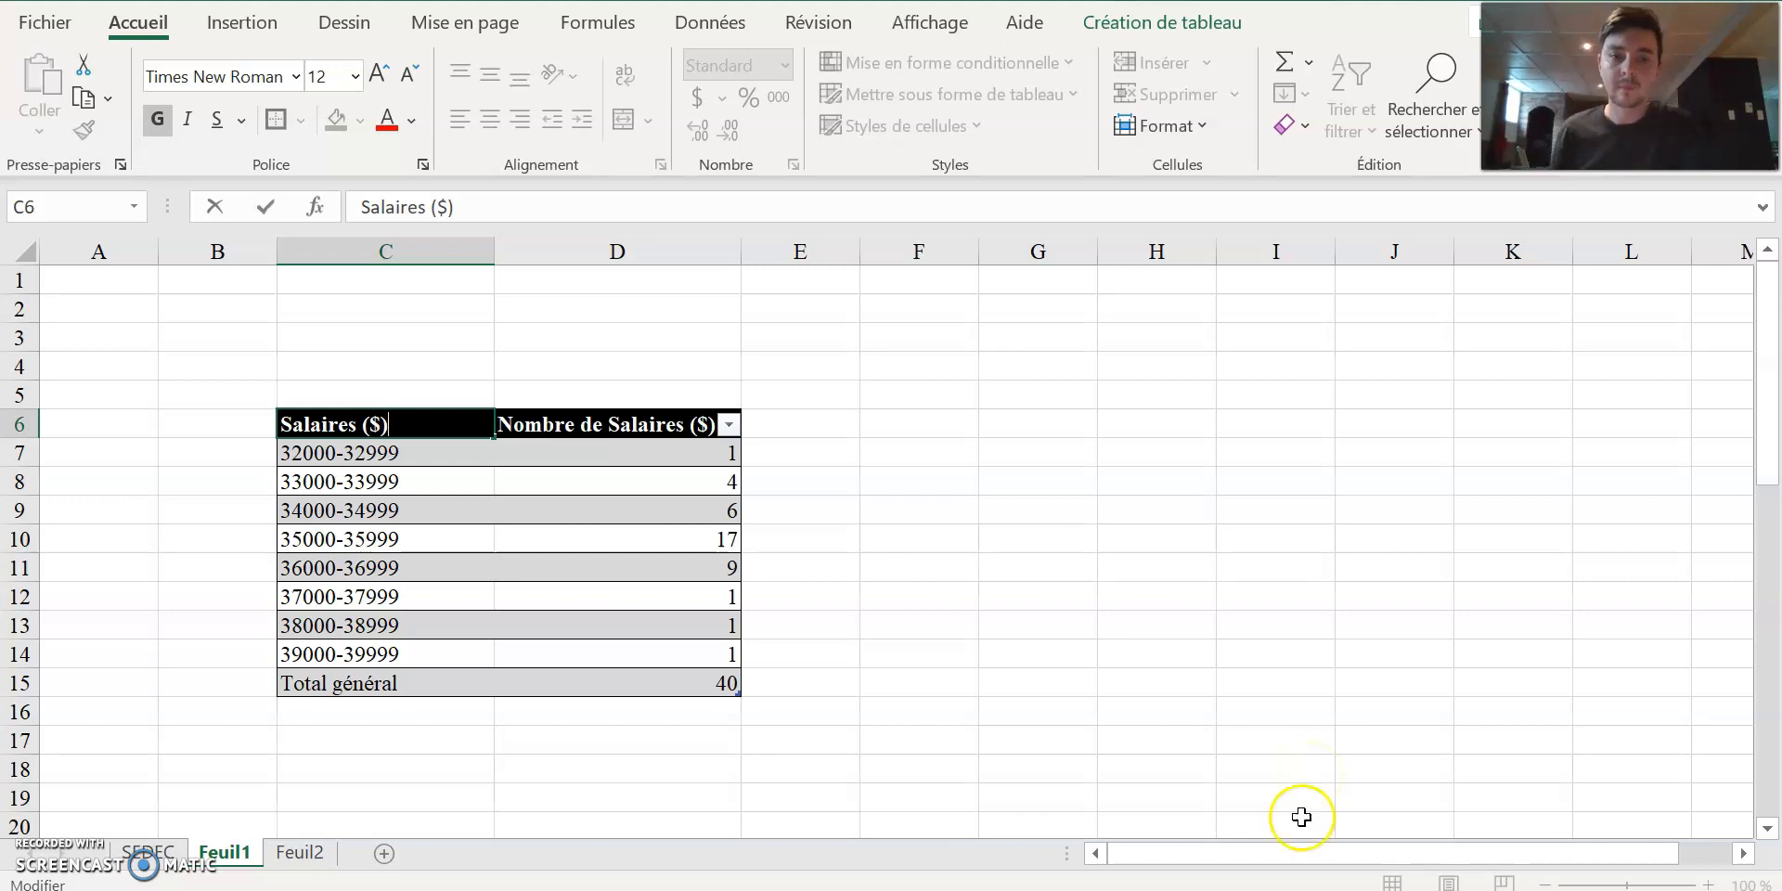
pyautogui.click(557, 409)
# Change the header in D6 to "Nombre des ecrétaires ($)" and widen column D to fit the text.
pyautogui.doubleClick(511, 429)
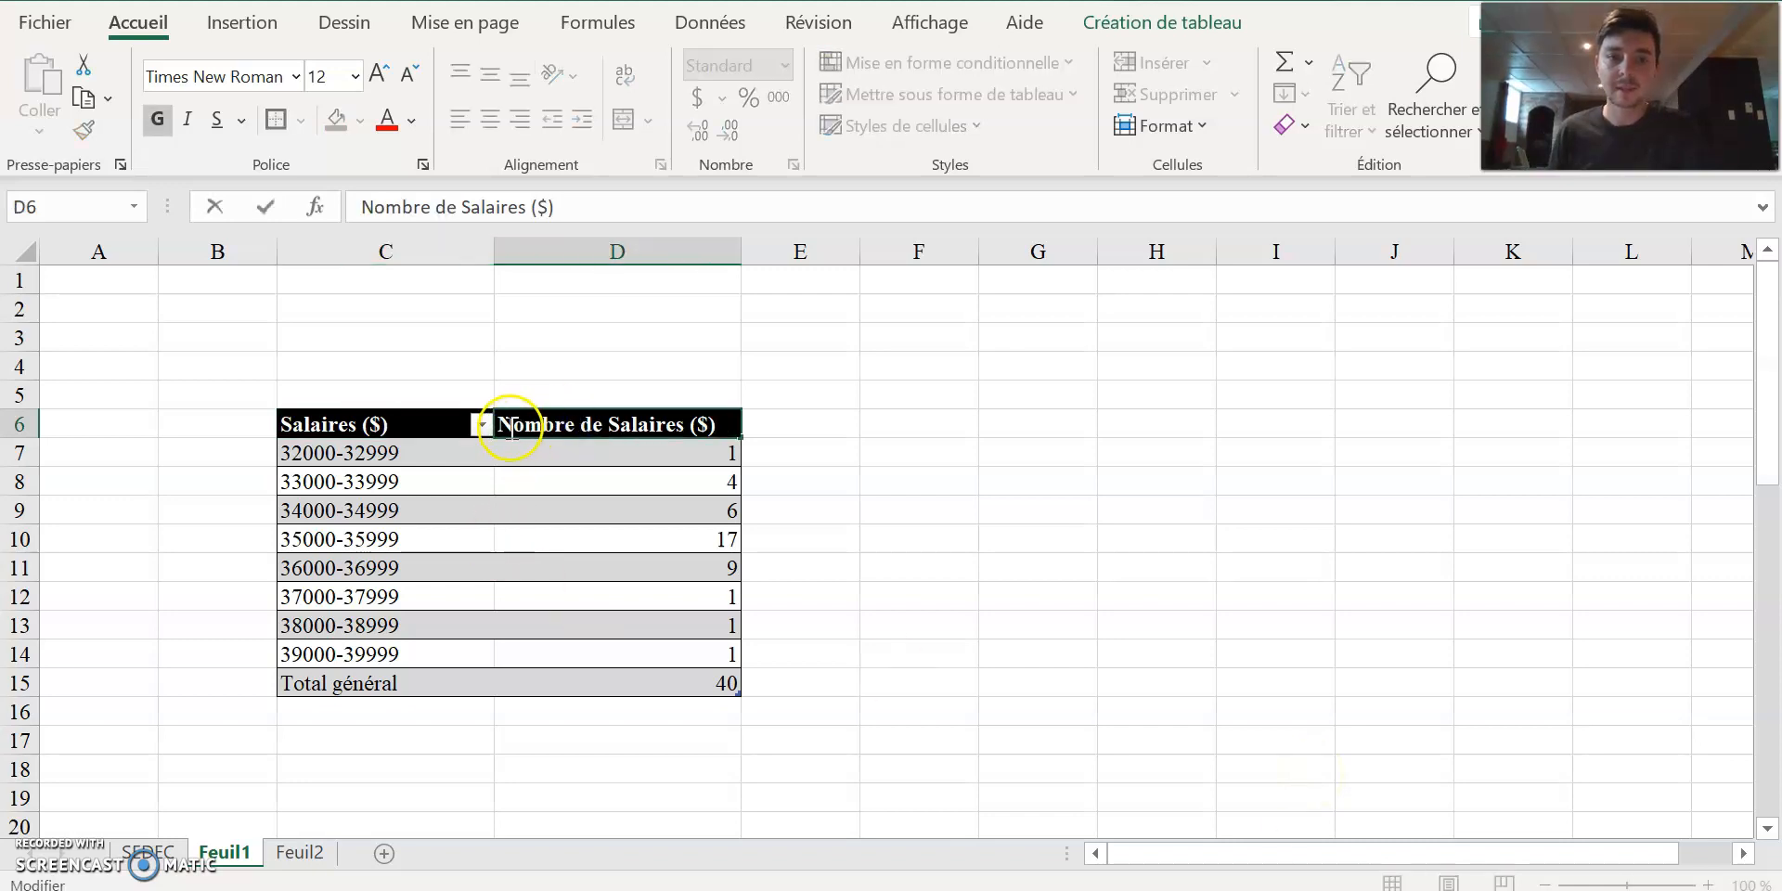
pyautogui.moveTo(605, 426); pyautogui.dragTo(670, 427)
pyautogui.write('secré')
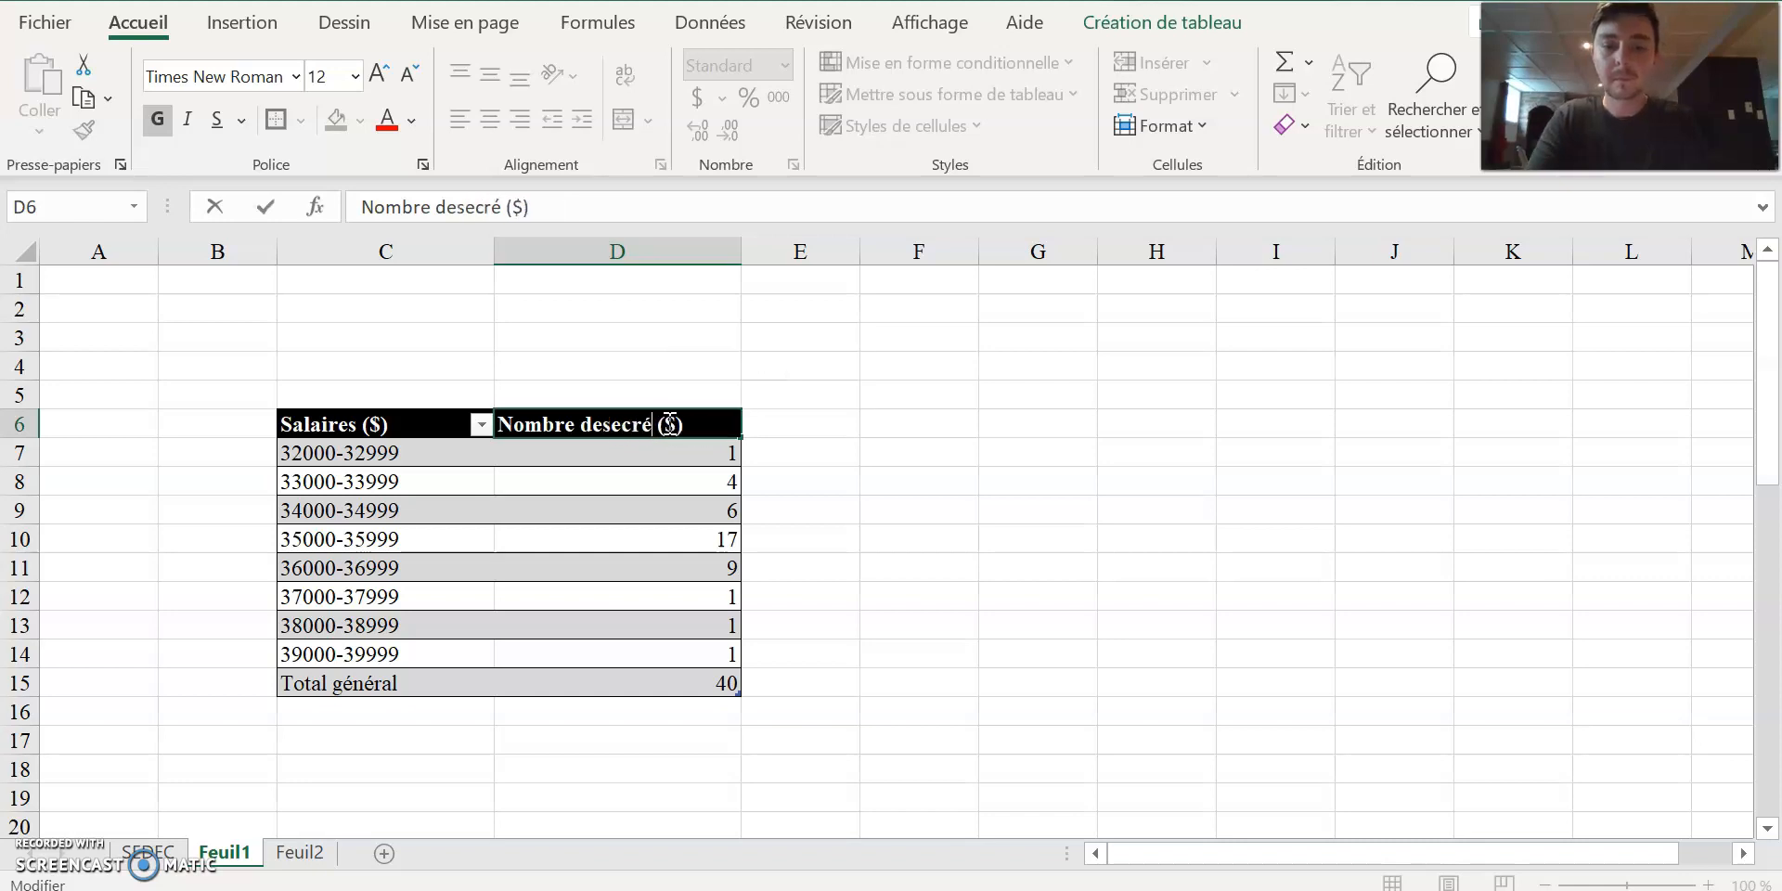
pyautogui.write('taires')
pyautogui.click(608, 427)
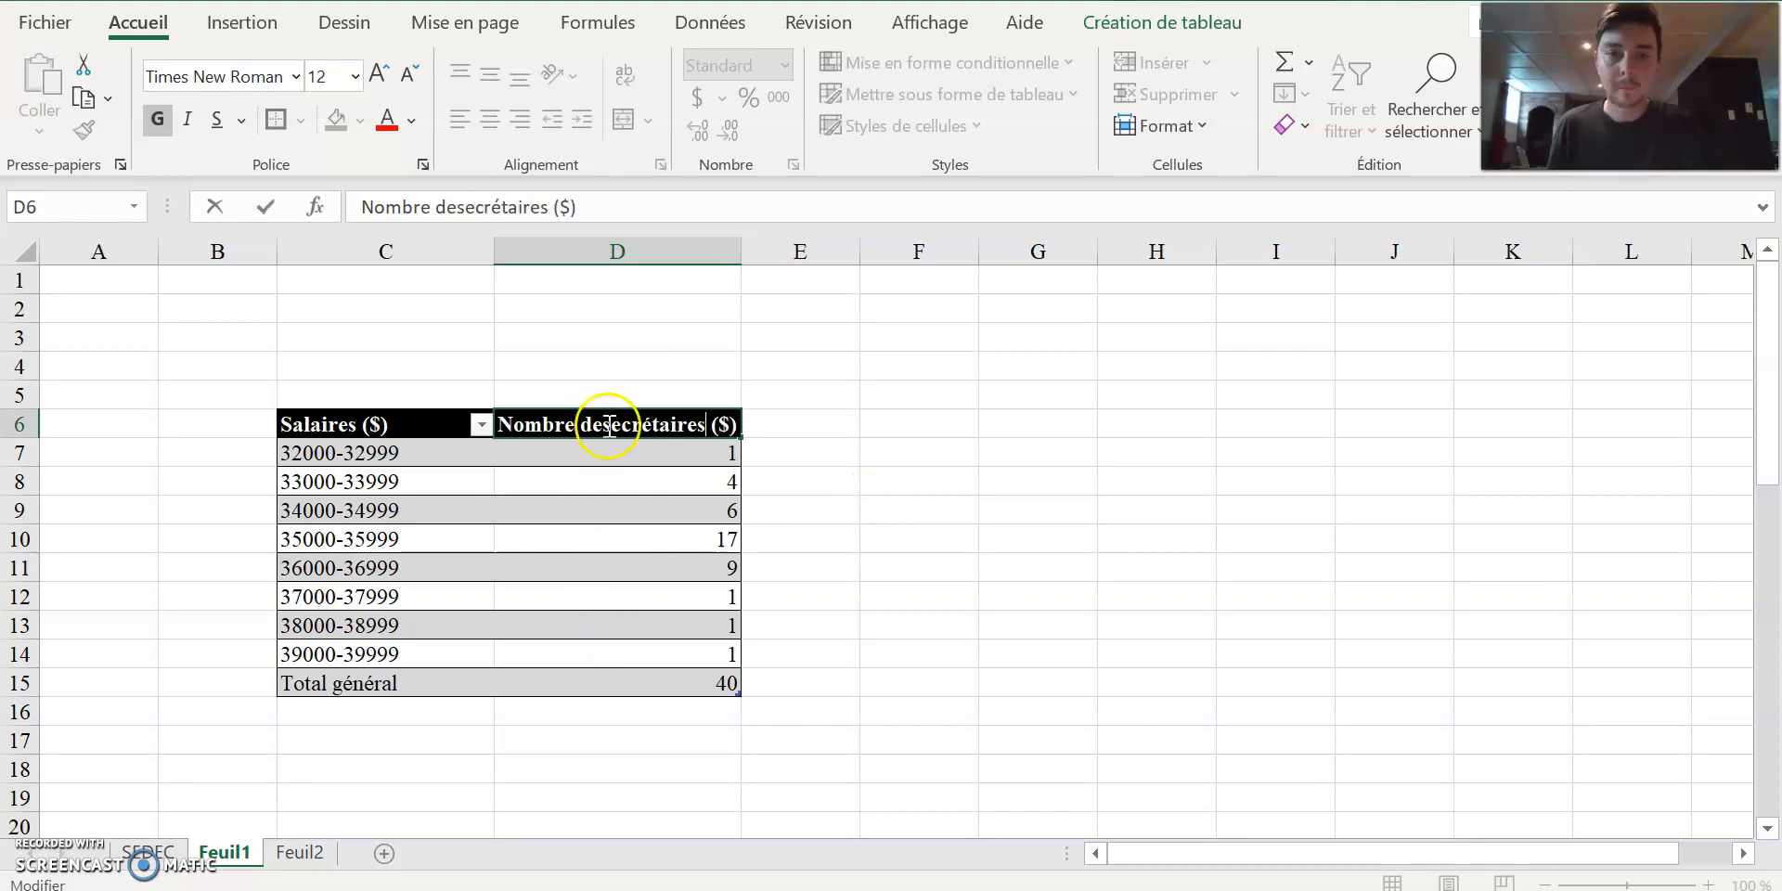
pyautogui.click(897, 512)
pyautogui.moveTo(742, 252); pyautogui.dragTo(778, 263)
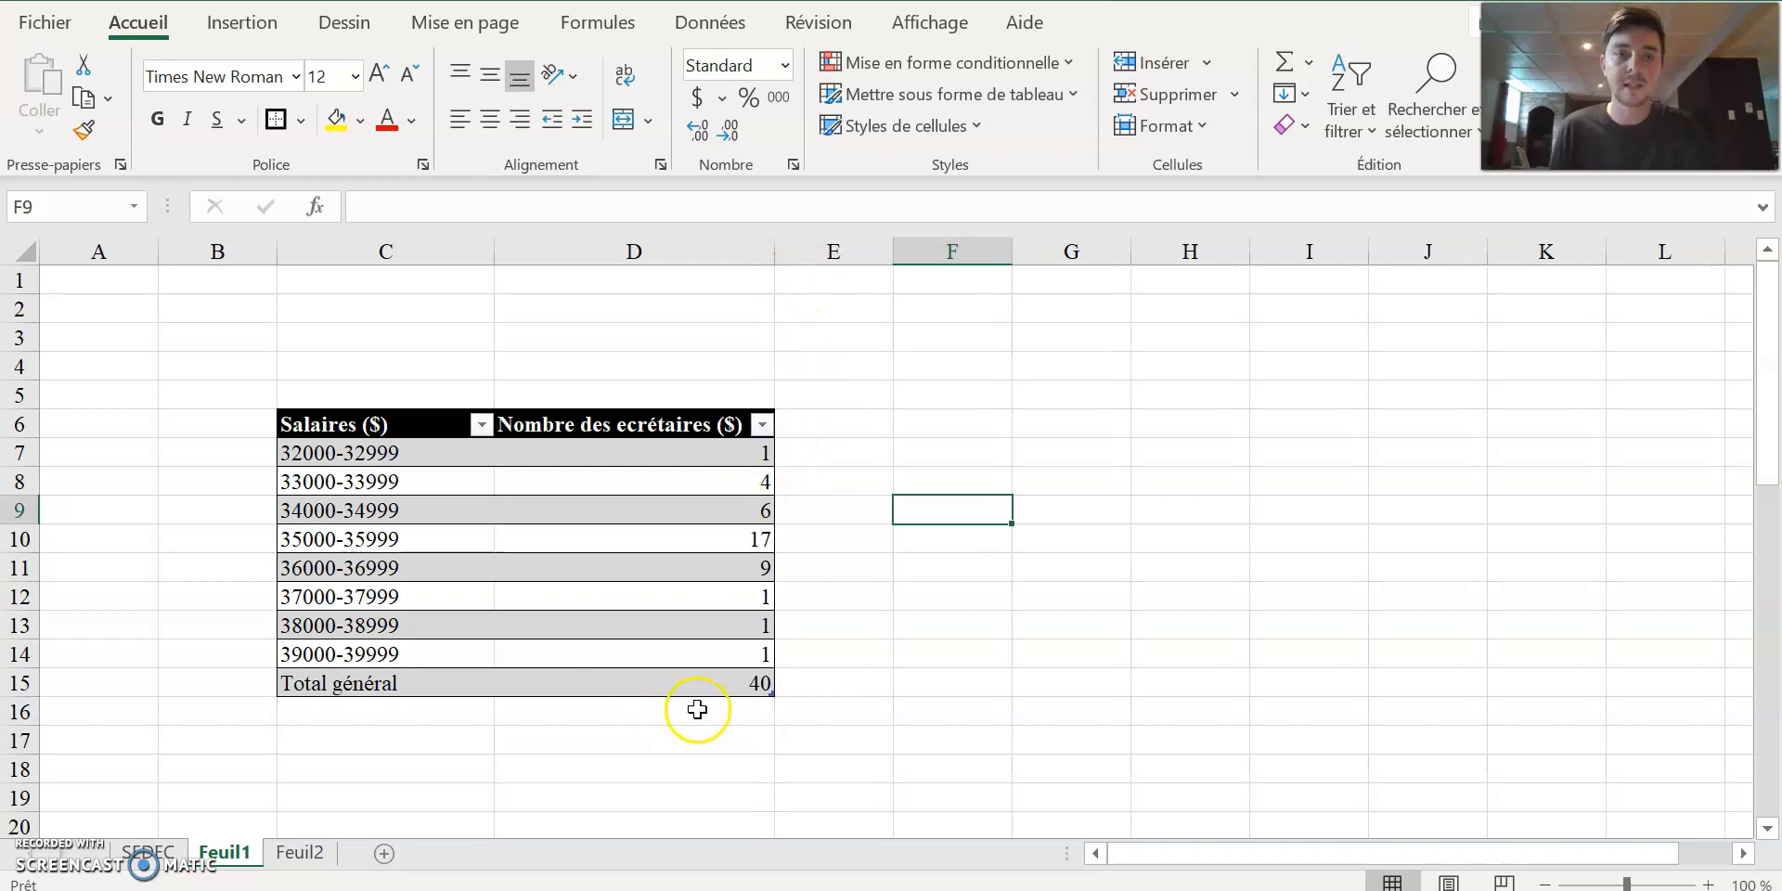
# Center the contents of the whole salary table C6:D15 horizontally.
pyautogui.click(374, 425)
pyautogui.moveTo(374, 424); pyautogui.dragTo(682, 676)
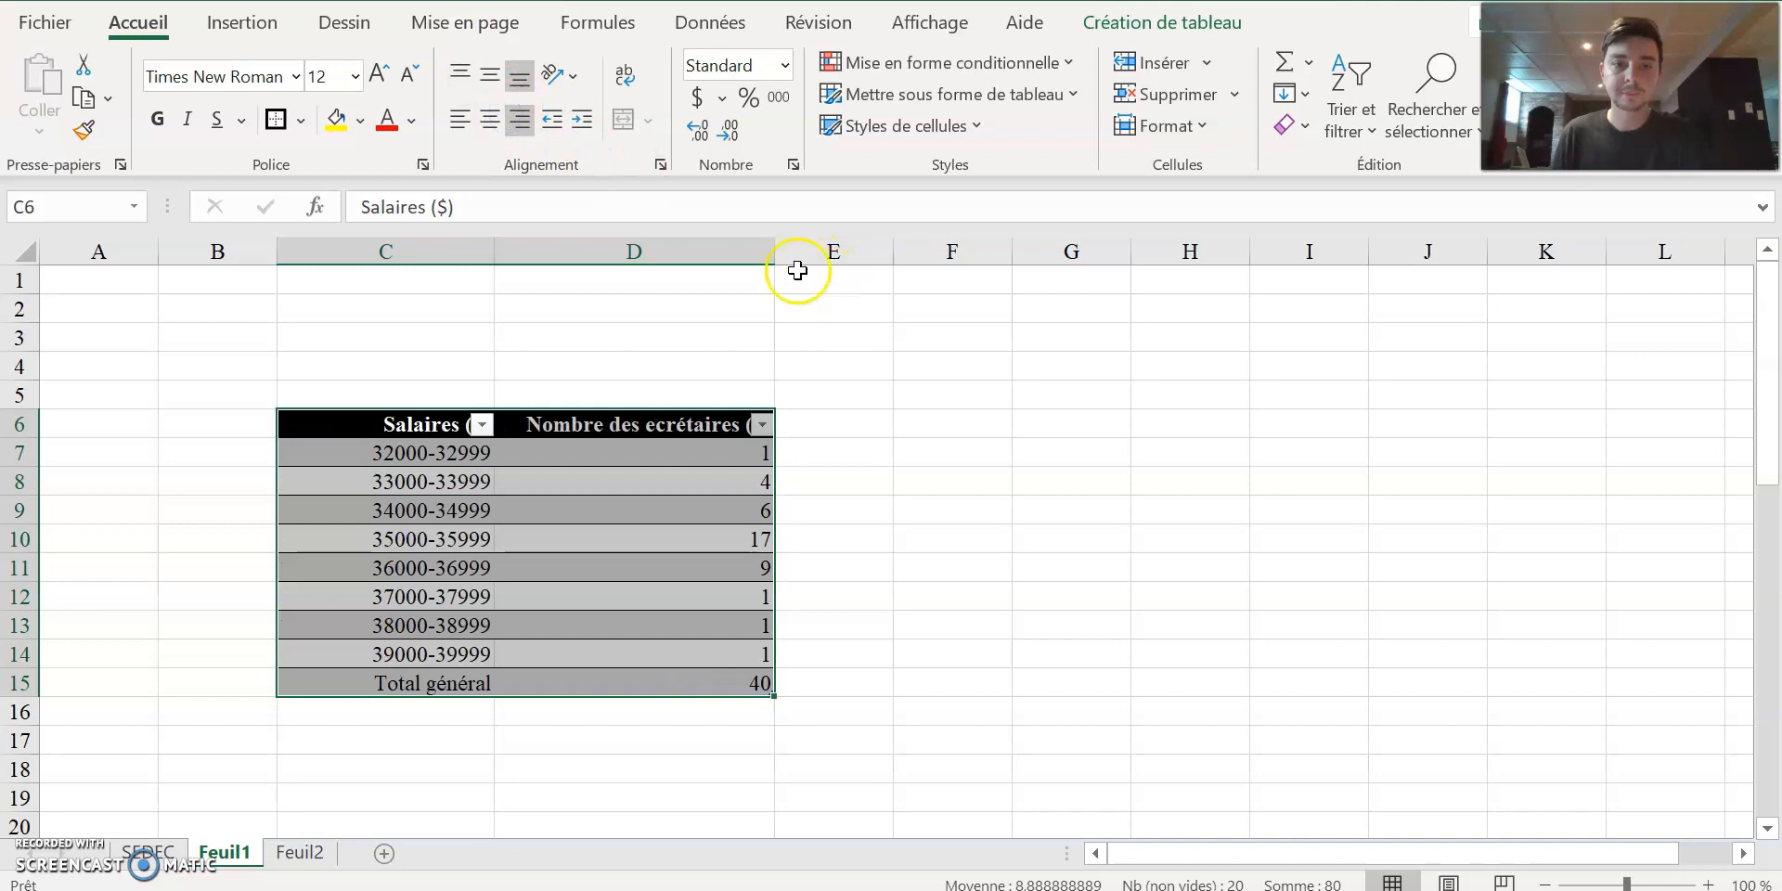
pyautogui.click(490, 120)
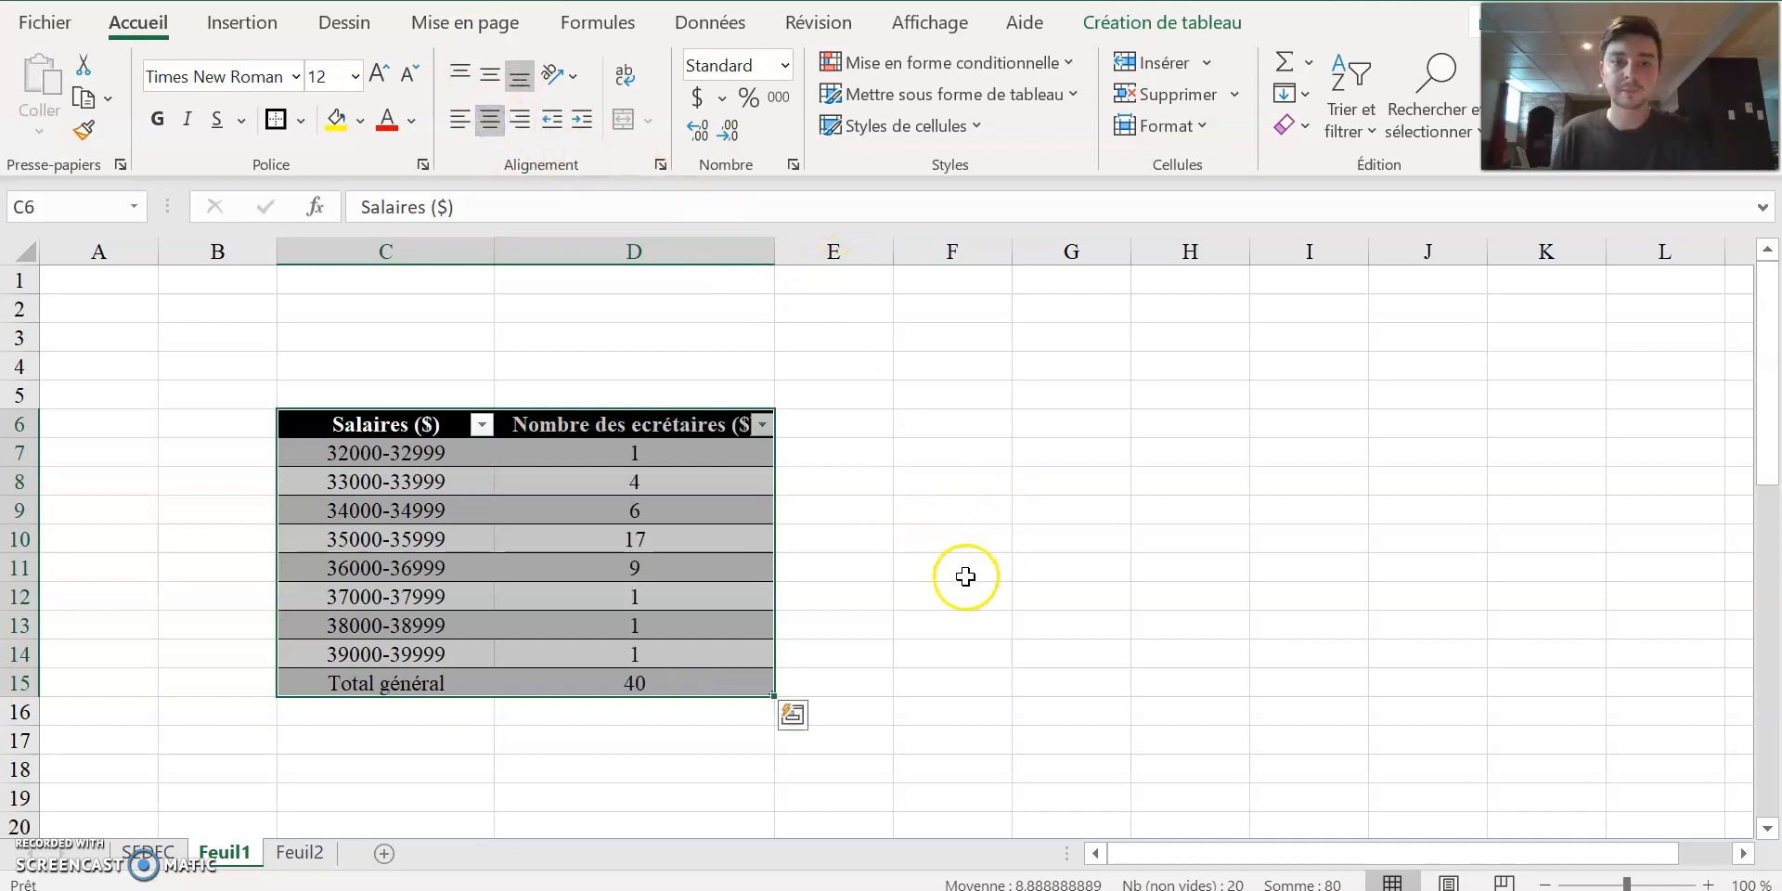
pyautogui.click(962, 572)
# Make the total row bold, both the "Total général" label in C15 and the count in D15.
pyautogui.moveTo(432, 674)
pyautogui.mouseDown()
pyautogui.moveTo(564, 668)
pyautogui.moveTo(433, 677)
pyautogui.mouseUp()
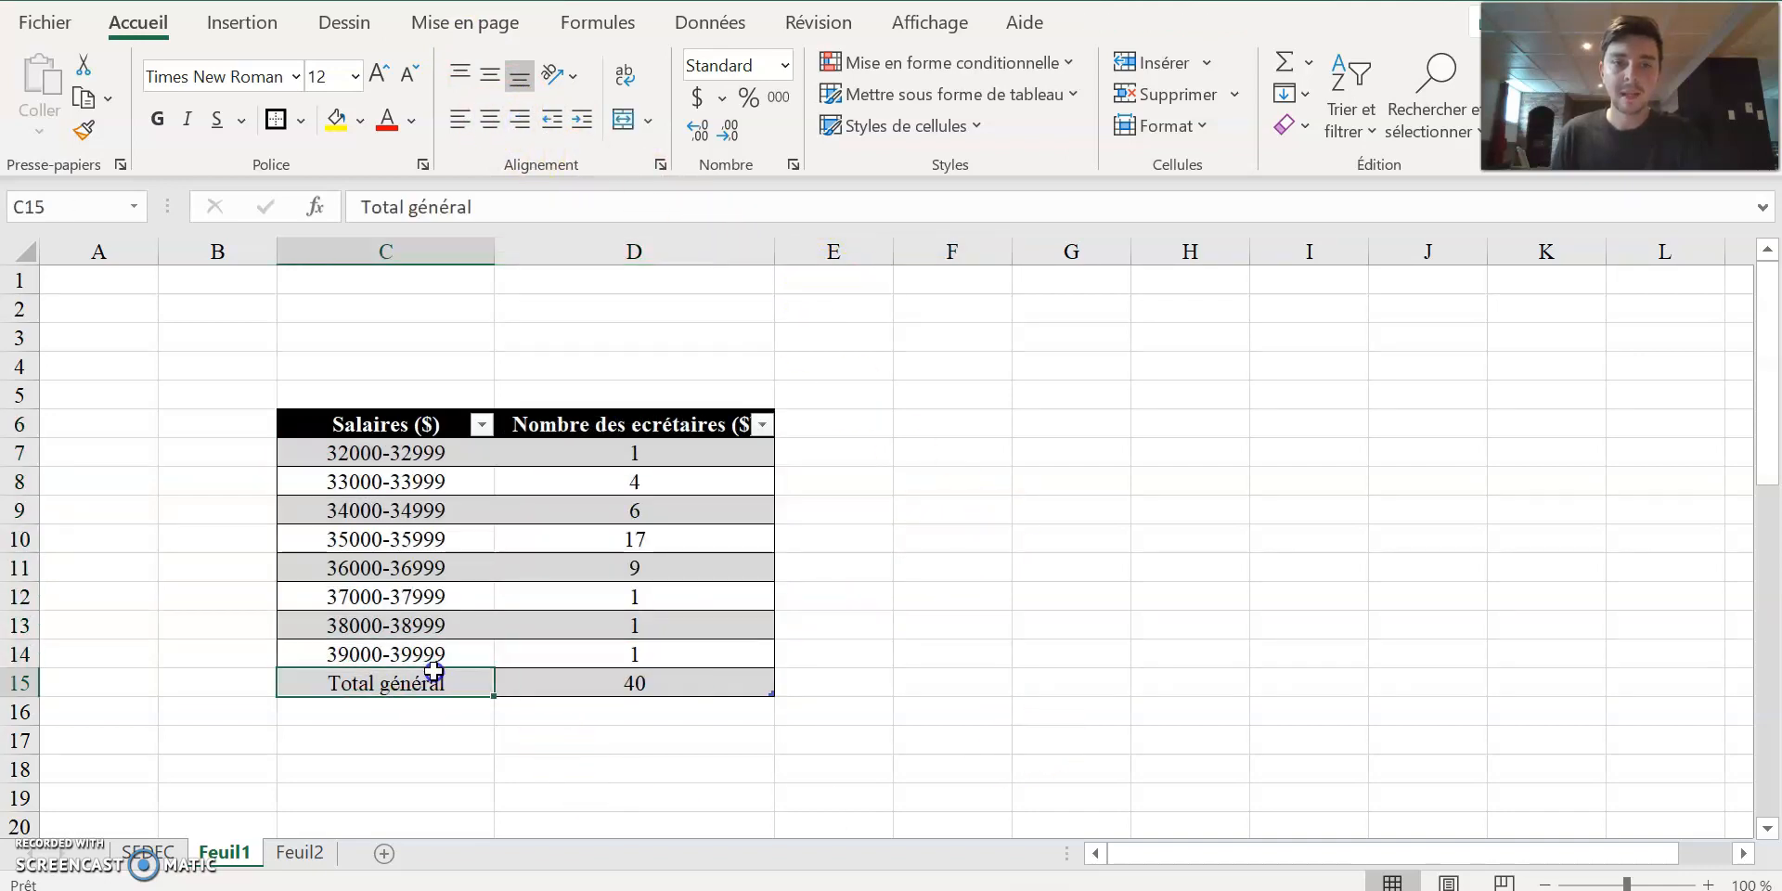
pyautogui.click(156, 118)
pyautogui.click(975, 447)
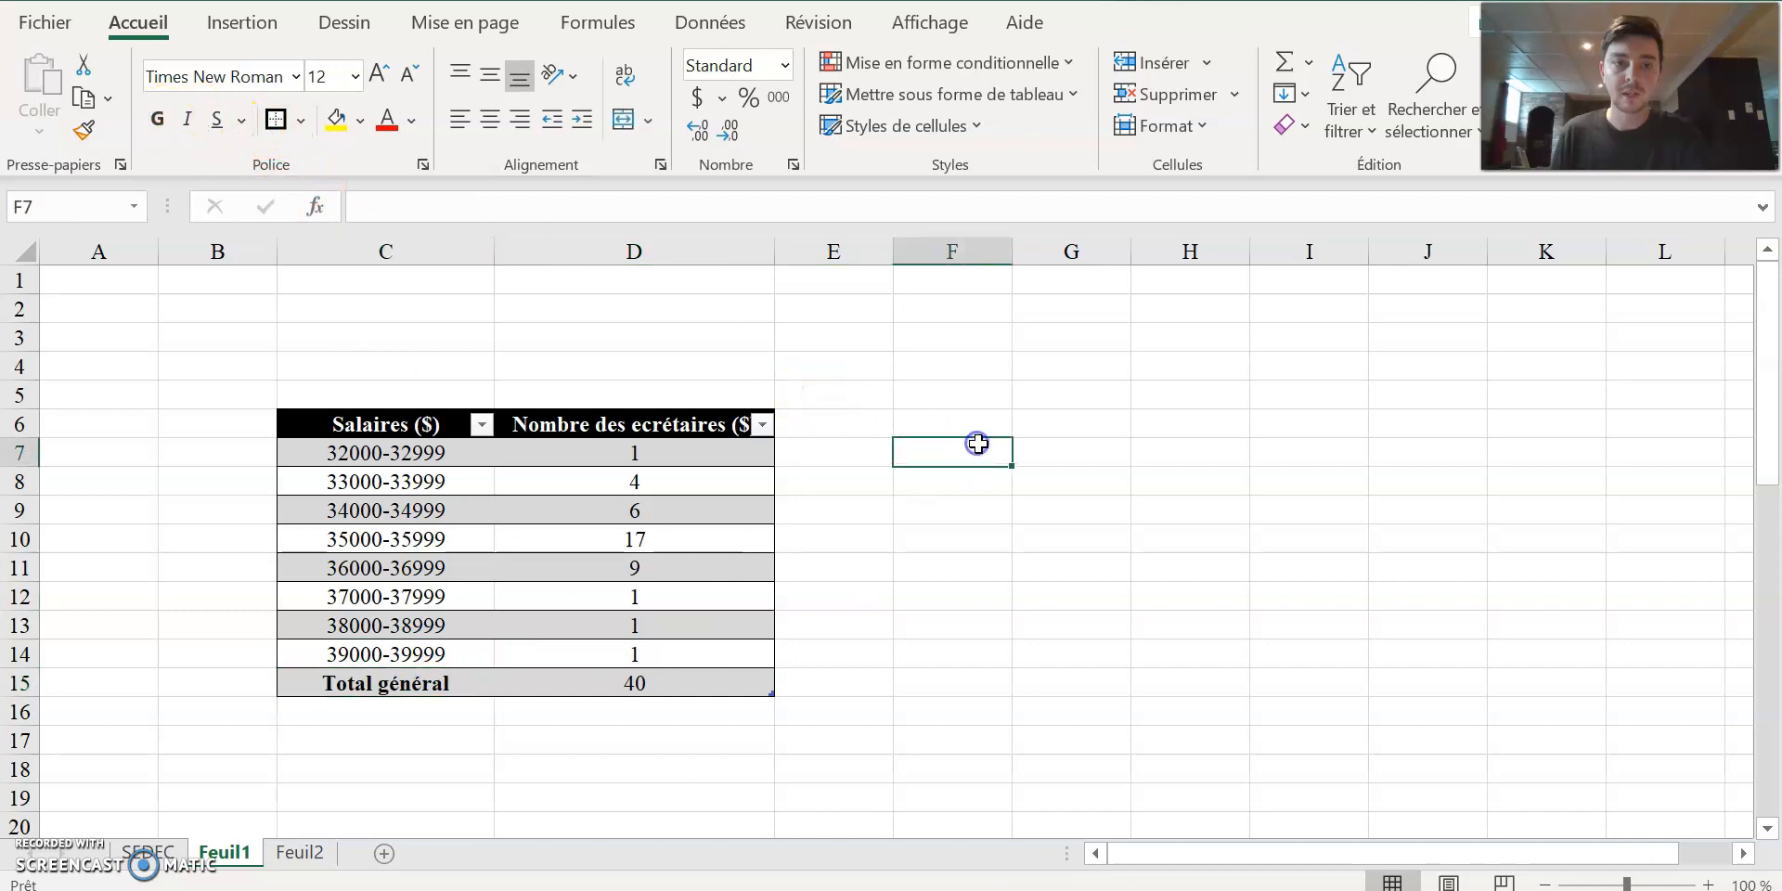
pyautogui.click(711, 674)
pyautogui.click(157, 118)
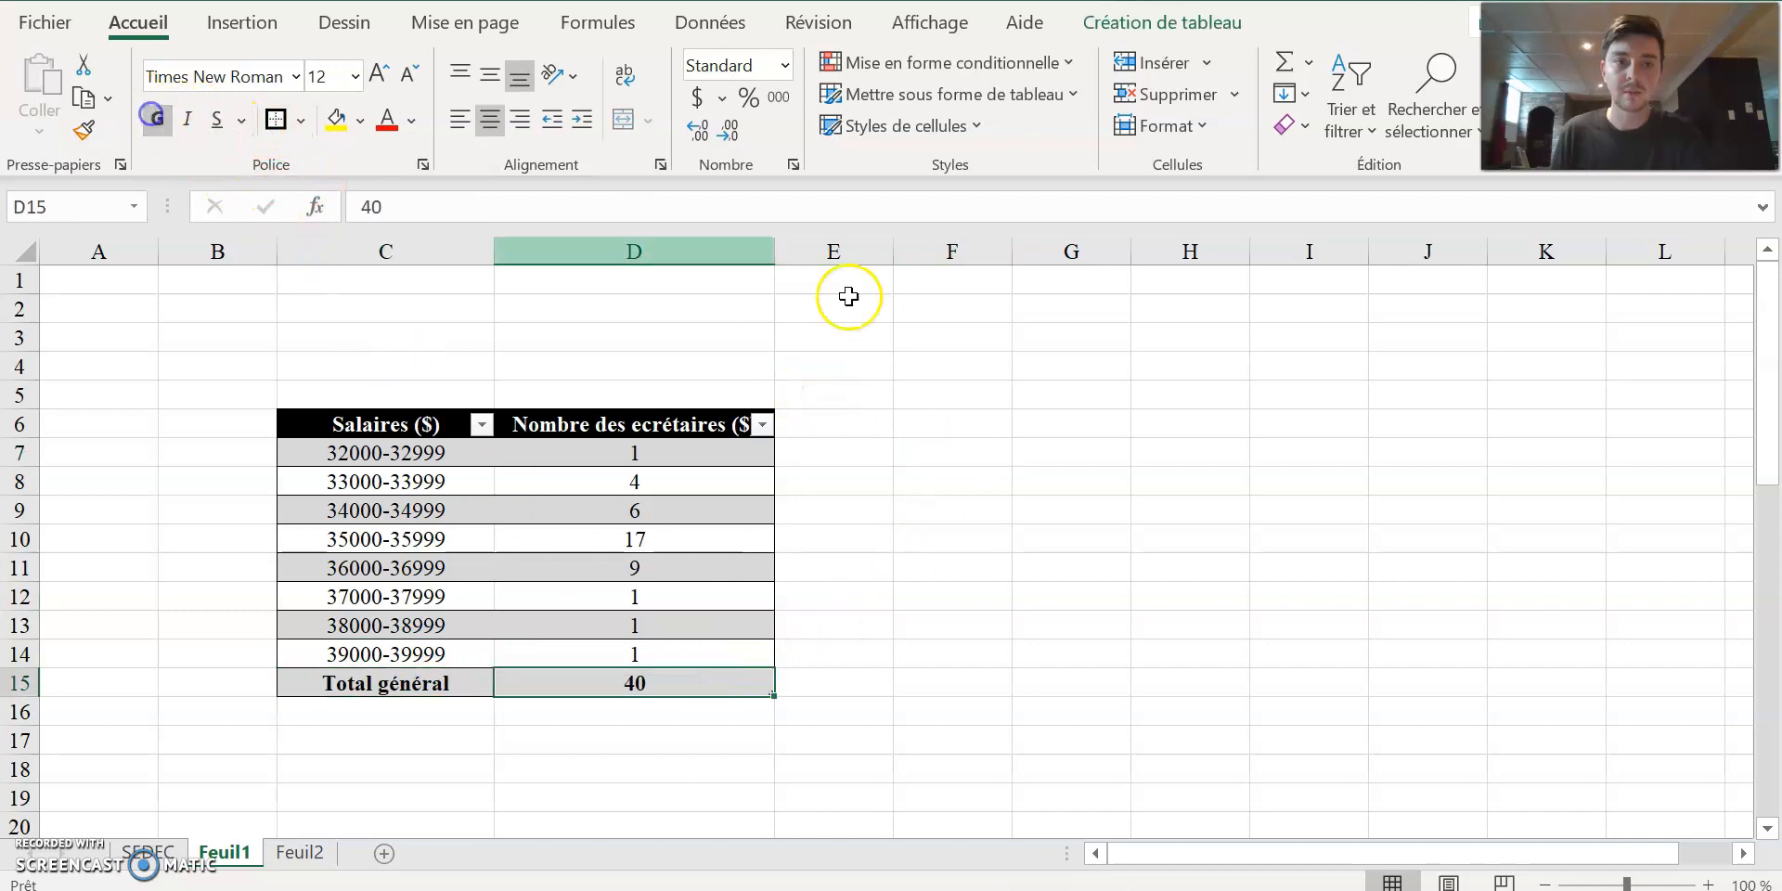
pyautogui.click(1180, 417)
# Apply a thick outside border around C6:C15, around D6:D15 and around the total row C15:D15.
pyautogui.moveTo(448, 441); pyautogui.dragTo(449, 676)
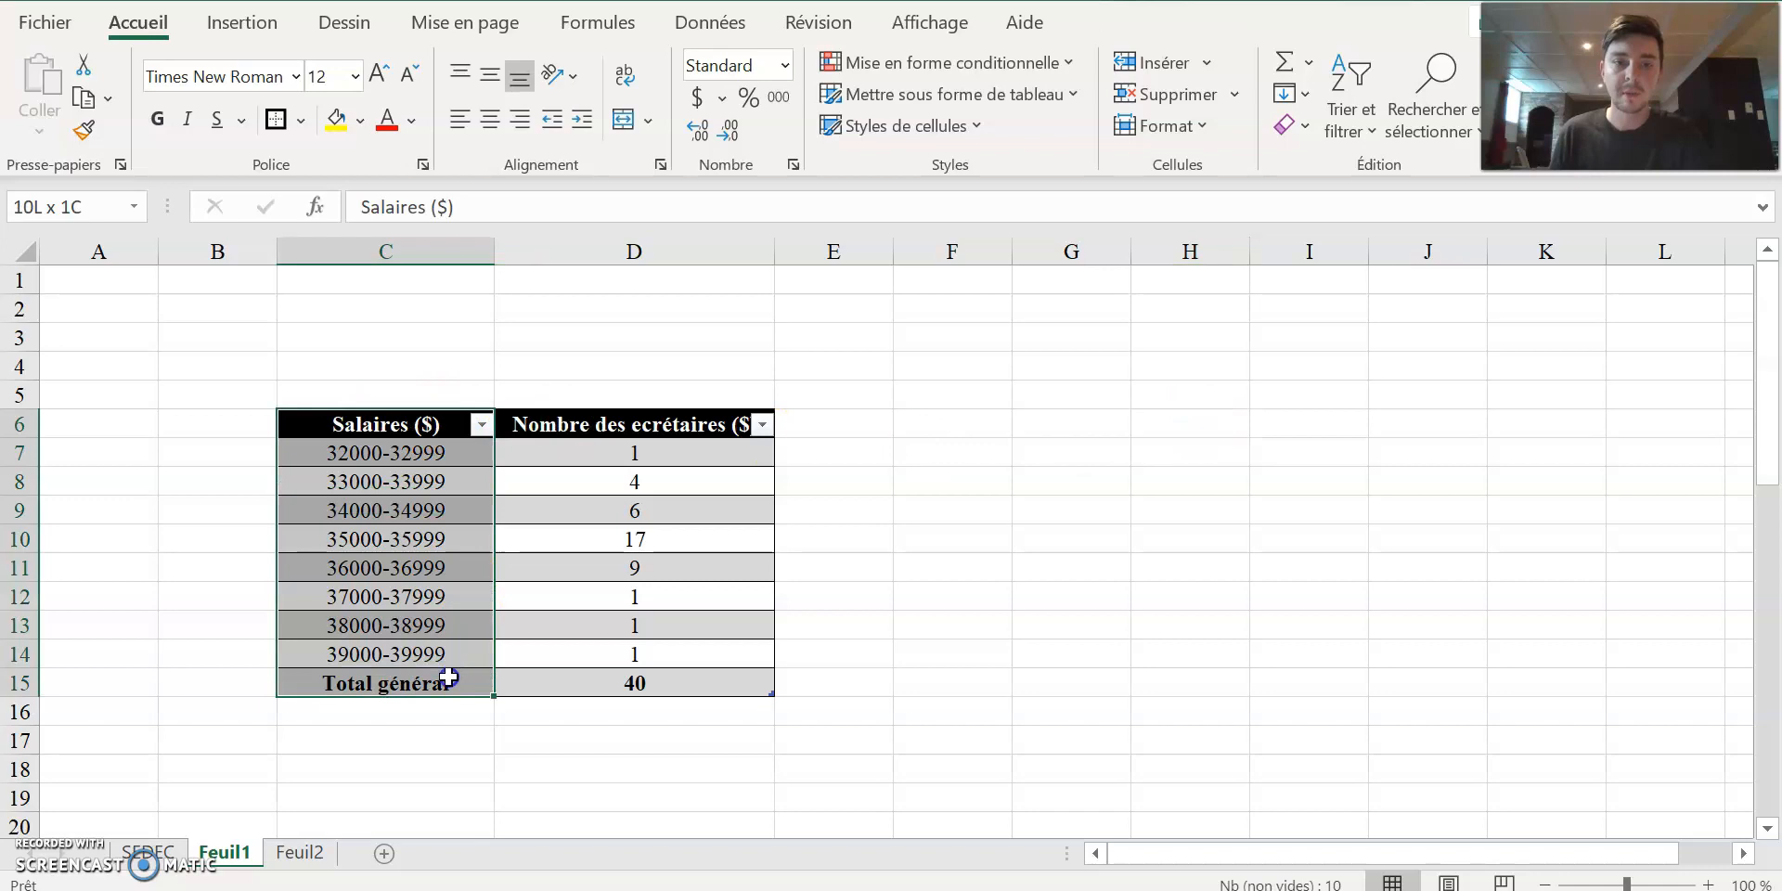
pyautogui.click(274, 120)
pyautogui.click(1114, 479)
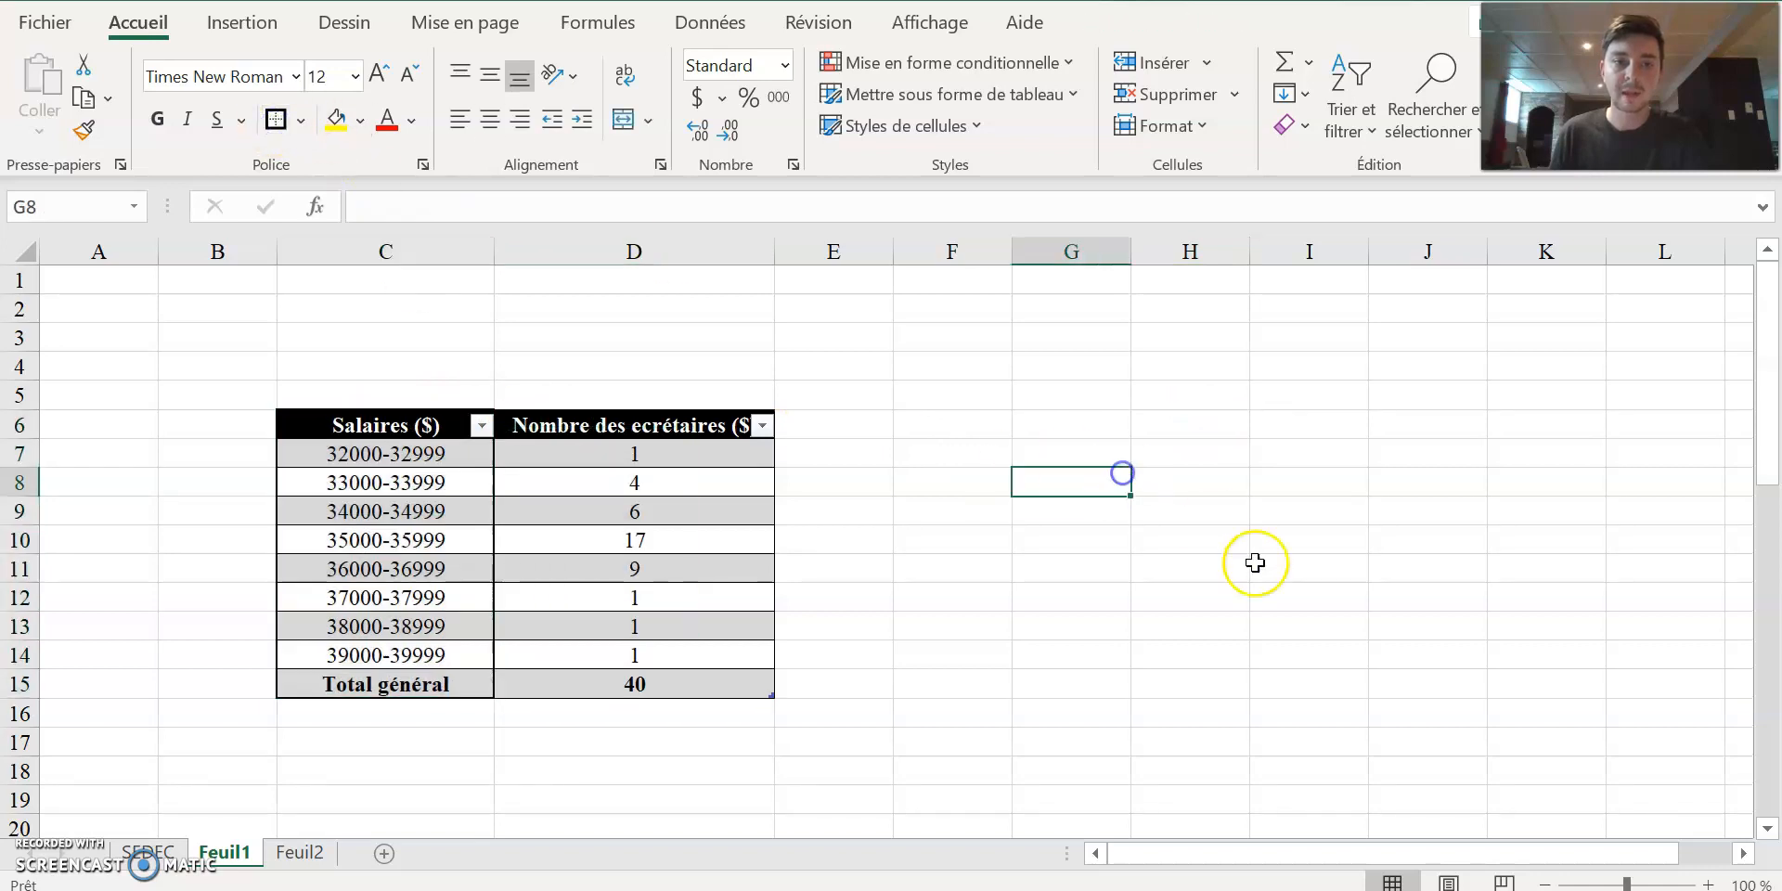
pyautogui.moveTo(569, 429); pyautogui.dragTo(624, 676)
pyautogui.click(275, 120)
pyautogui.click(1141, 485)
pyautogui.moveTo(482, 668); pyautogui.dragTo(589, 683)
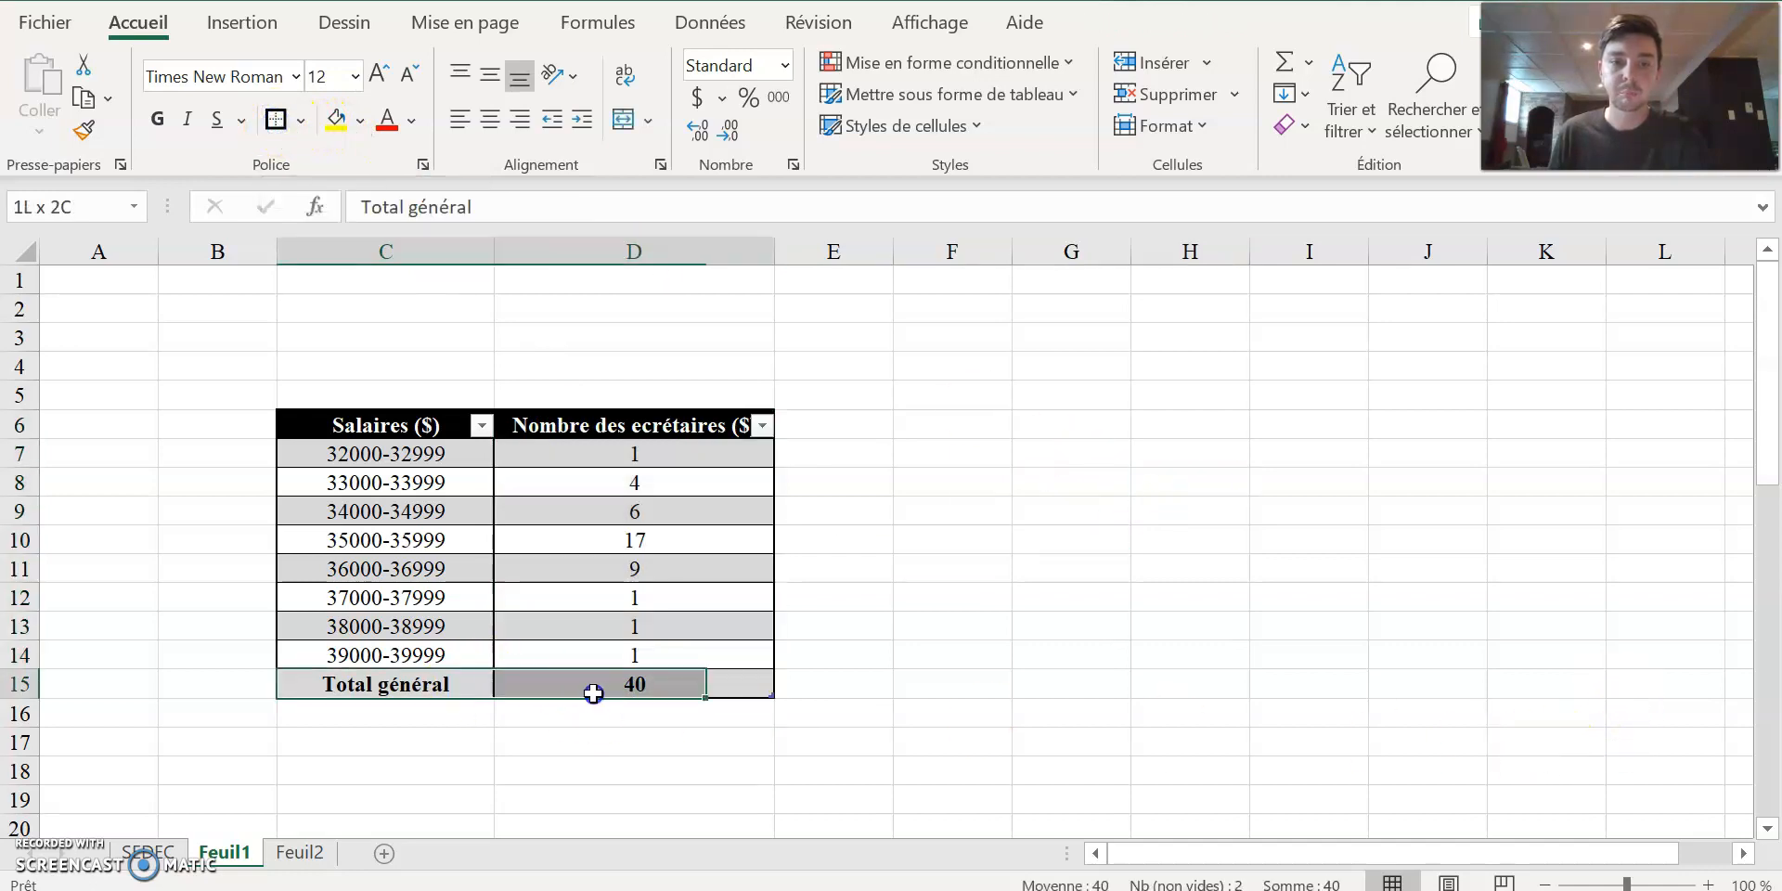
pyautogui.click(275, 119)
pyautogui.click(1350, 562)
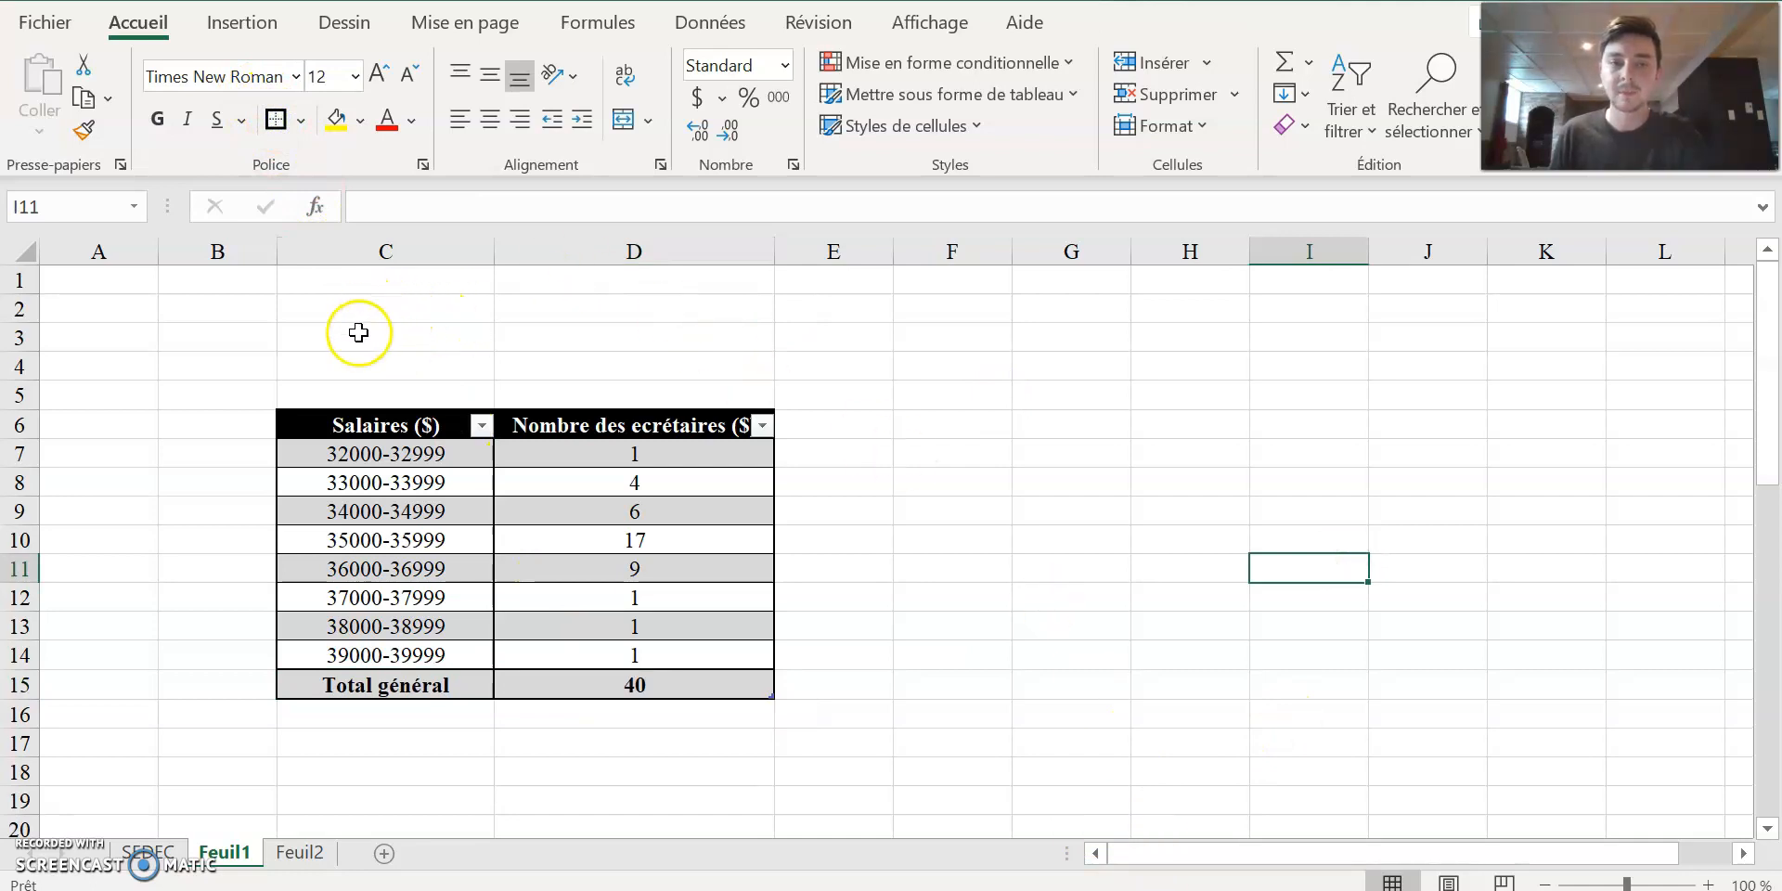
# Merge and center the range C3:D4 above the salary table.
pyautogui.moveTo(350, 335); pyautogui.dragTo(656, 360)
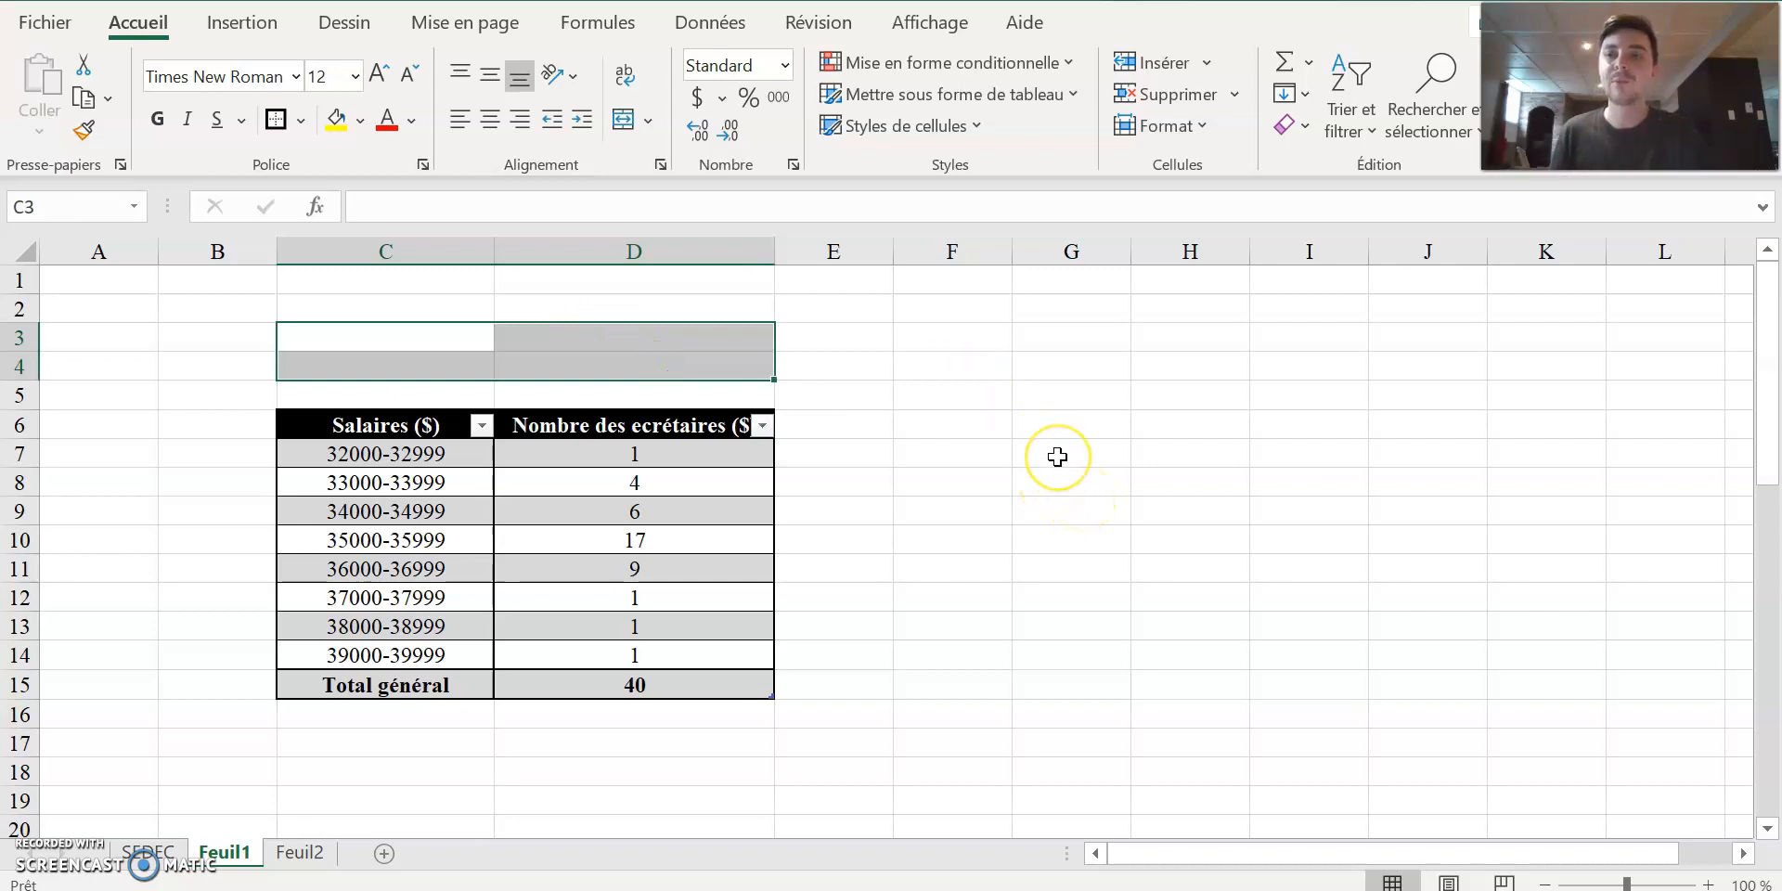
pyautogui.click(623, 118)
pyautogui.click(1071, 451)
# Enter the title "Répartition des secrétaires selon leur salaire" in the merged cell C3.
pyautogui.click(558, 350)
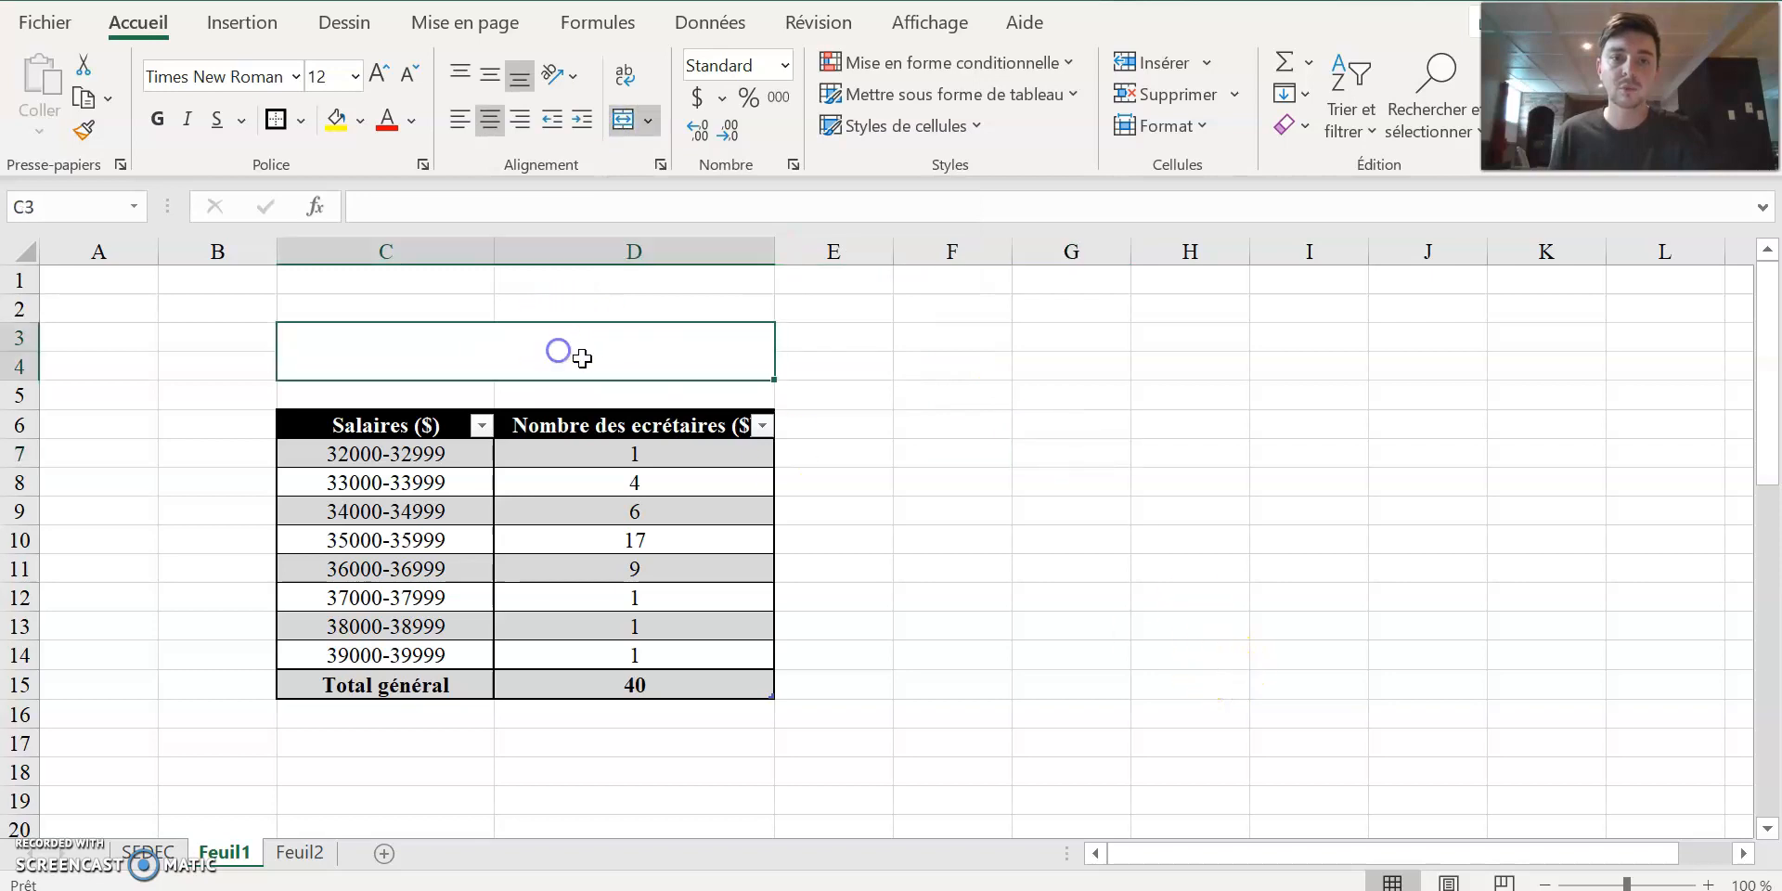
pyautogui.doubleClick(595, 350)
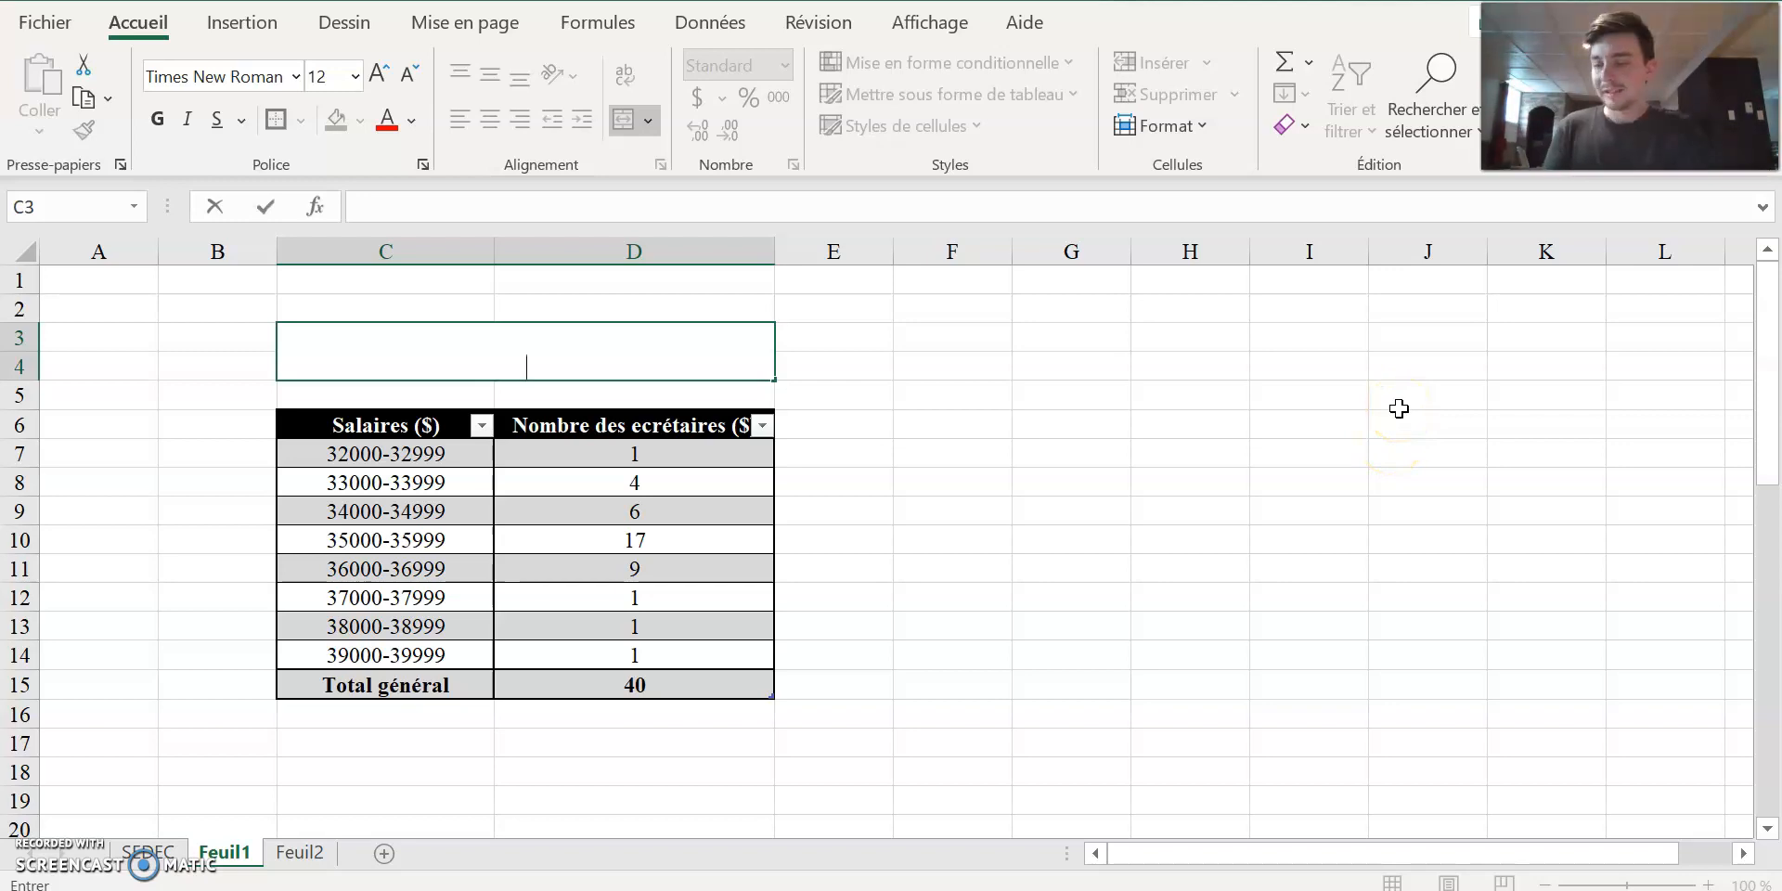
pyautogui.write('Répat')
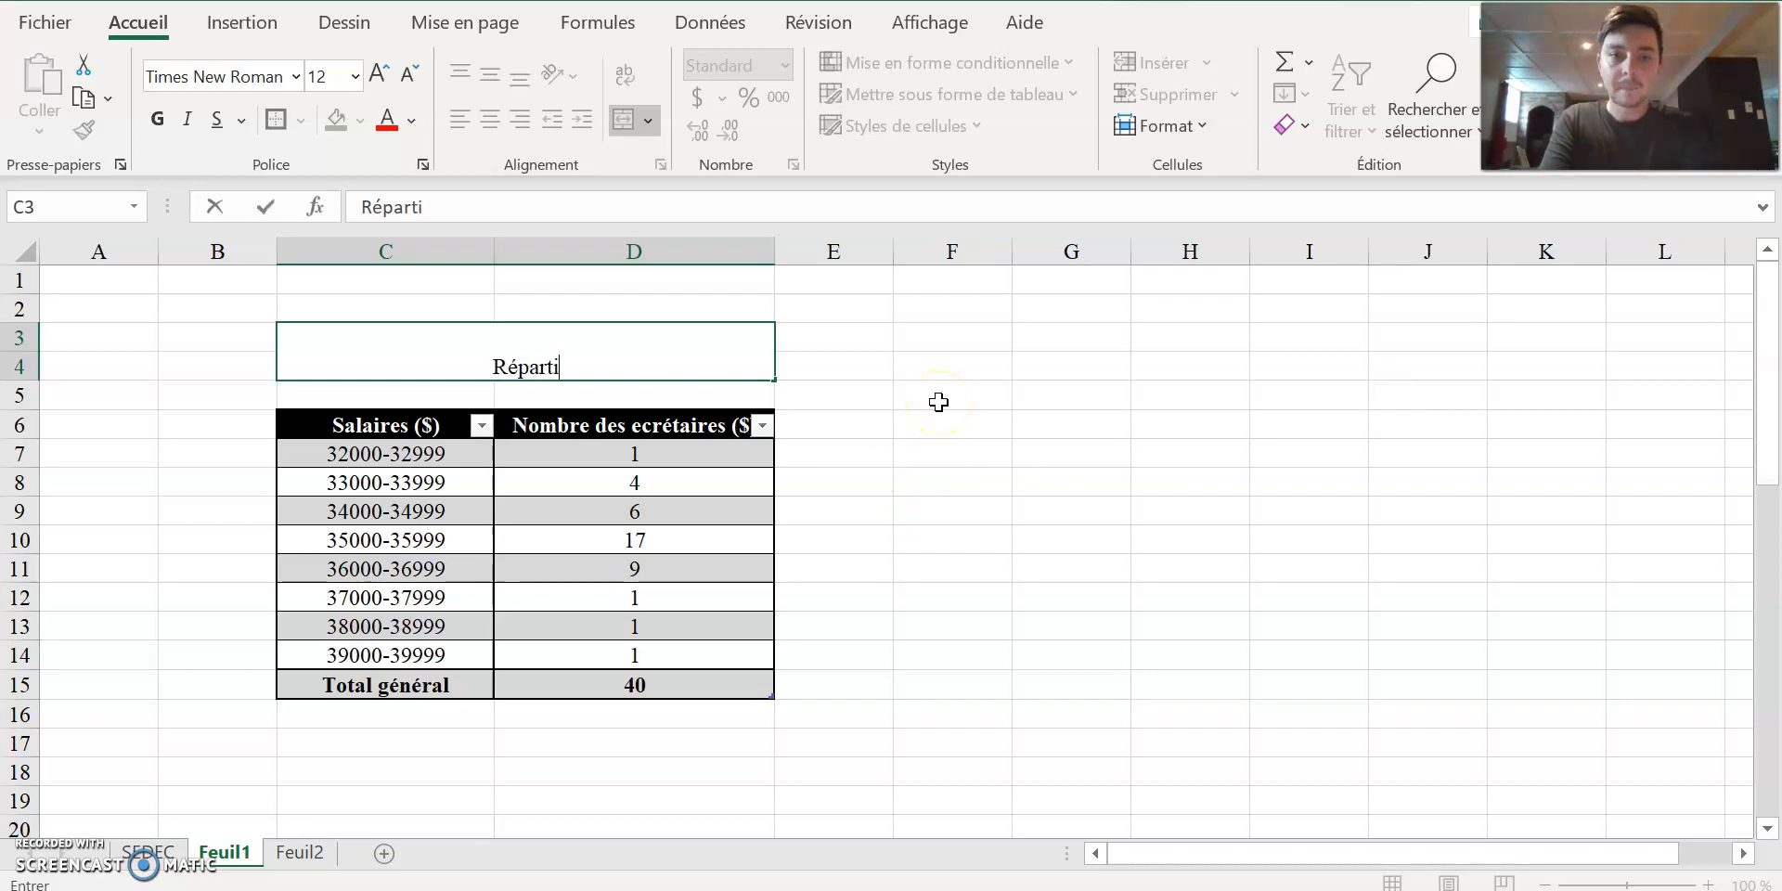
pyautogui.write('tition des')
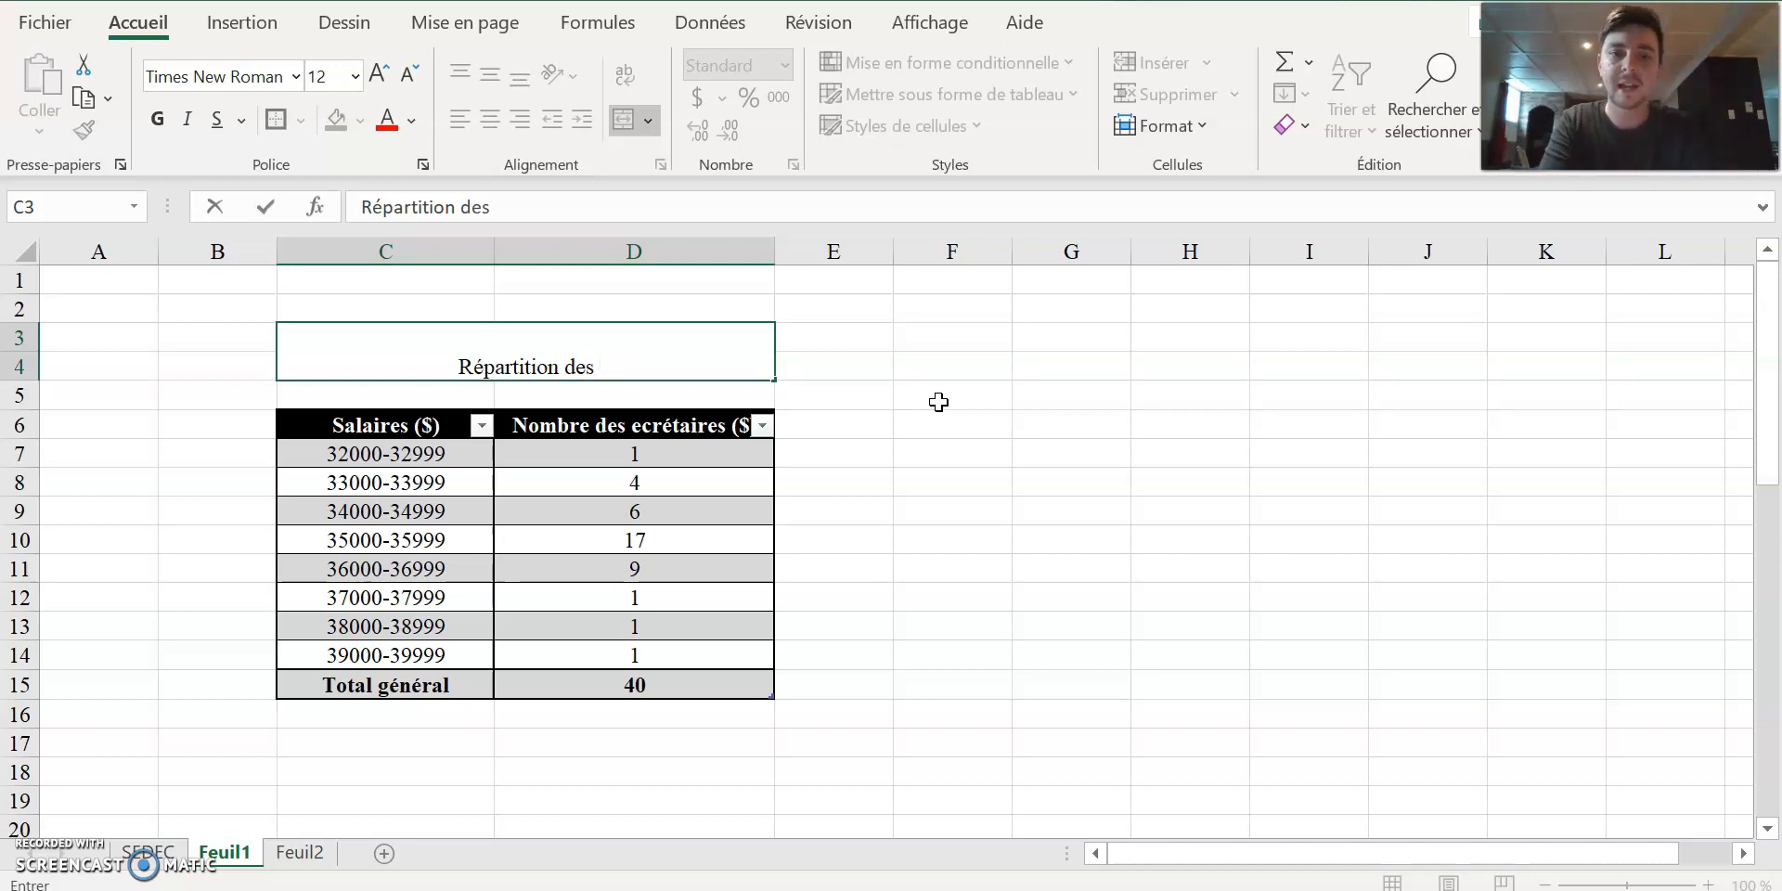
pyautogui.write('secrét')
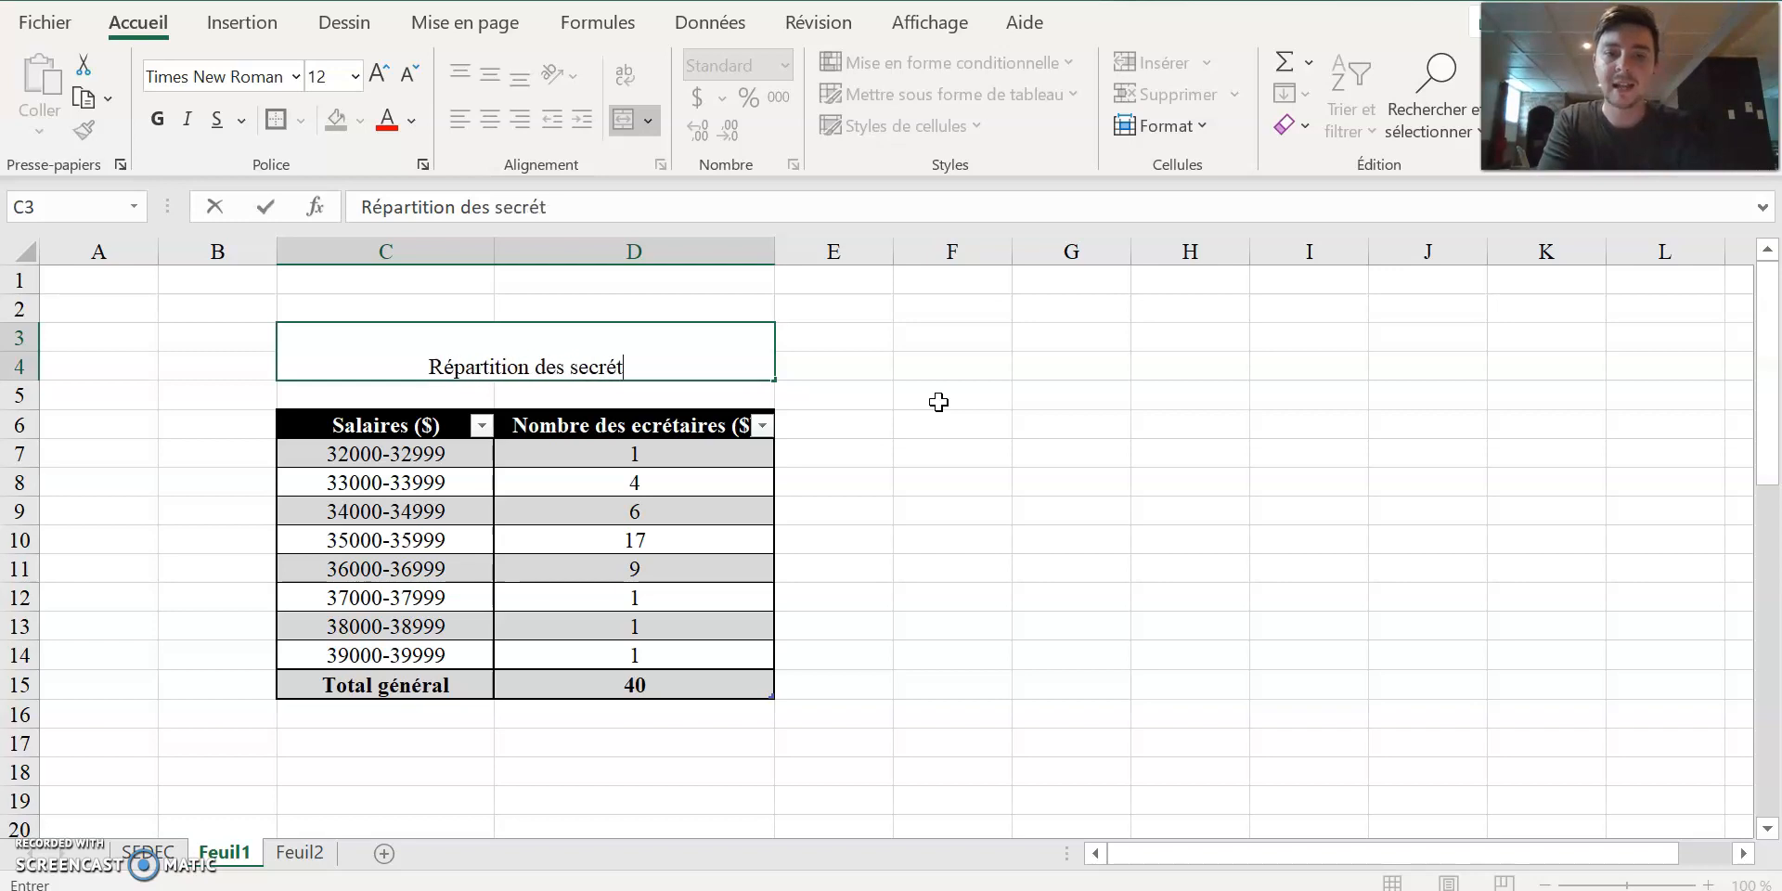
pyautogui.write('aires selon ')
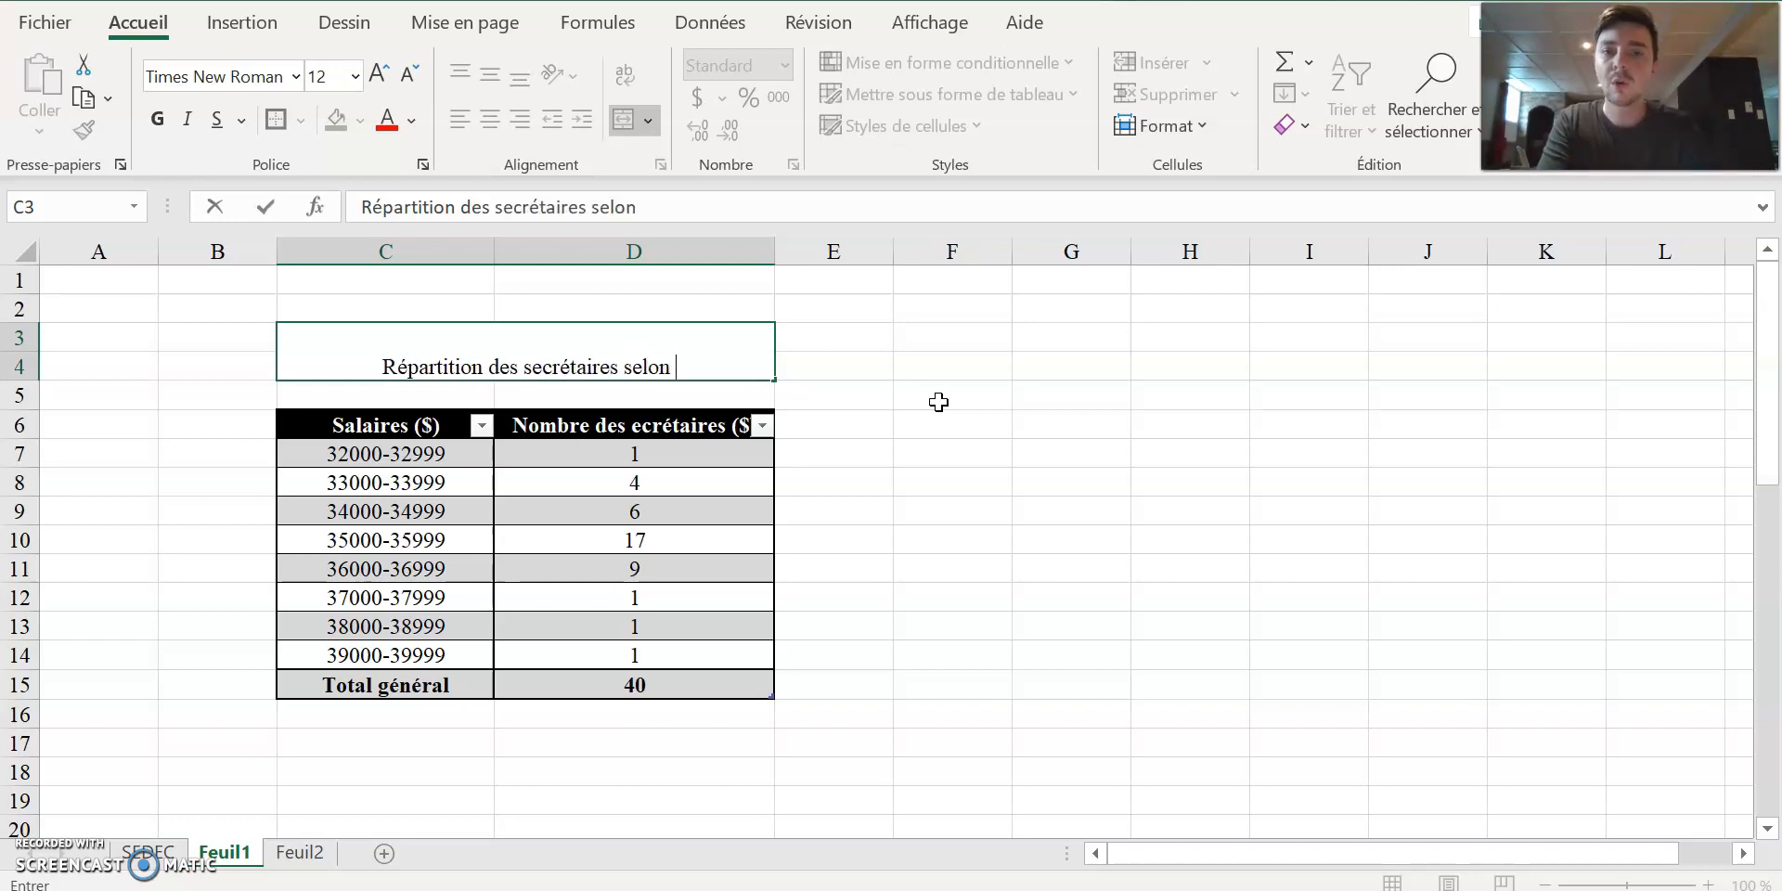
pyautogui.write('leur salaire')
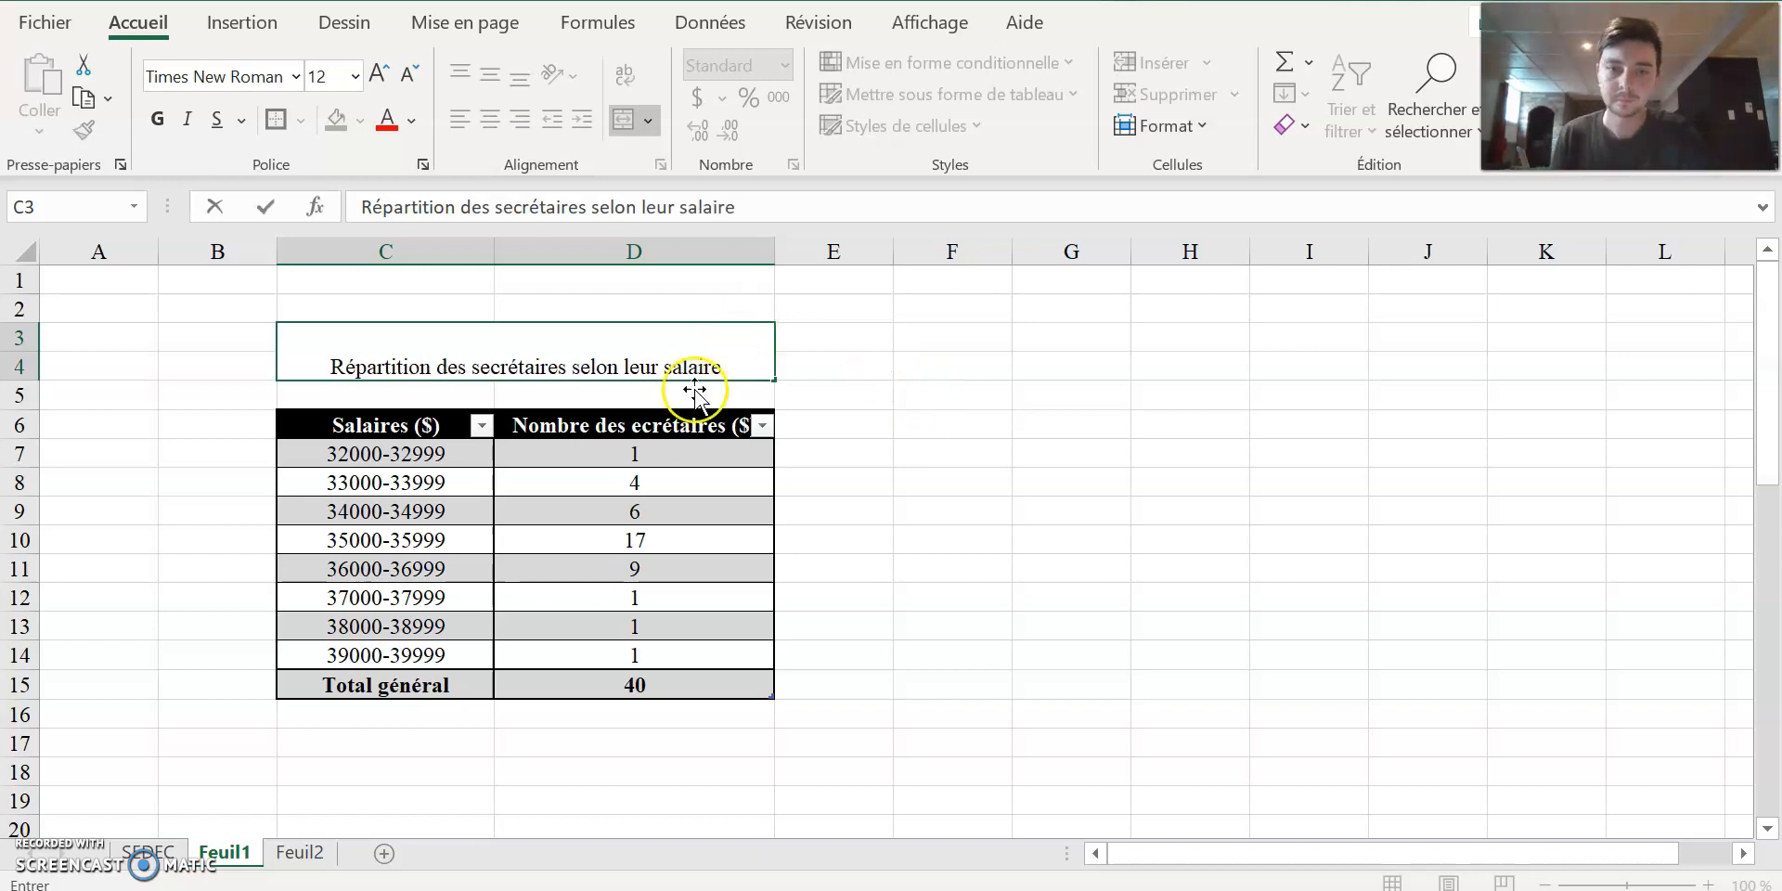
# Correct the spelling of the header in D6 to "Nombre des secrétaires ($)".
pyautogui.click(622, 428)
pyautogui.doubleClick(660, 423)
pyautogui.write('s')
pyautogui.click(1411, 626)
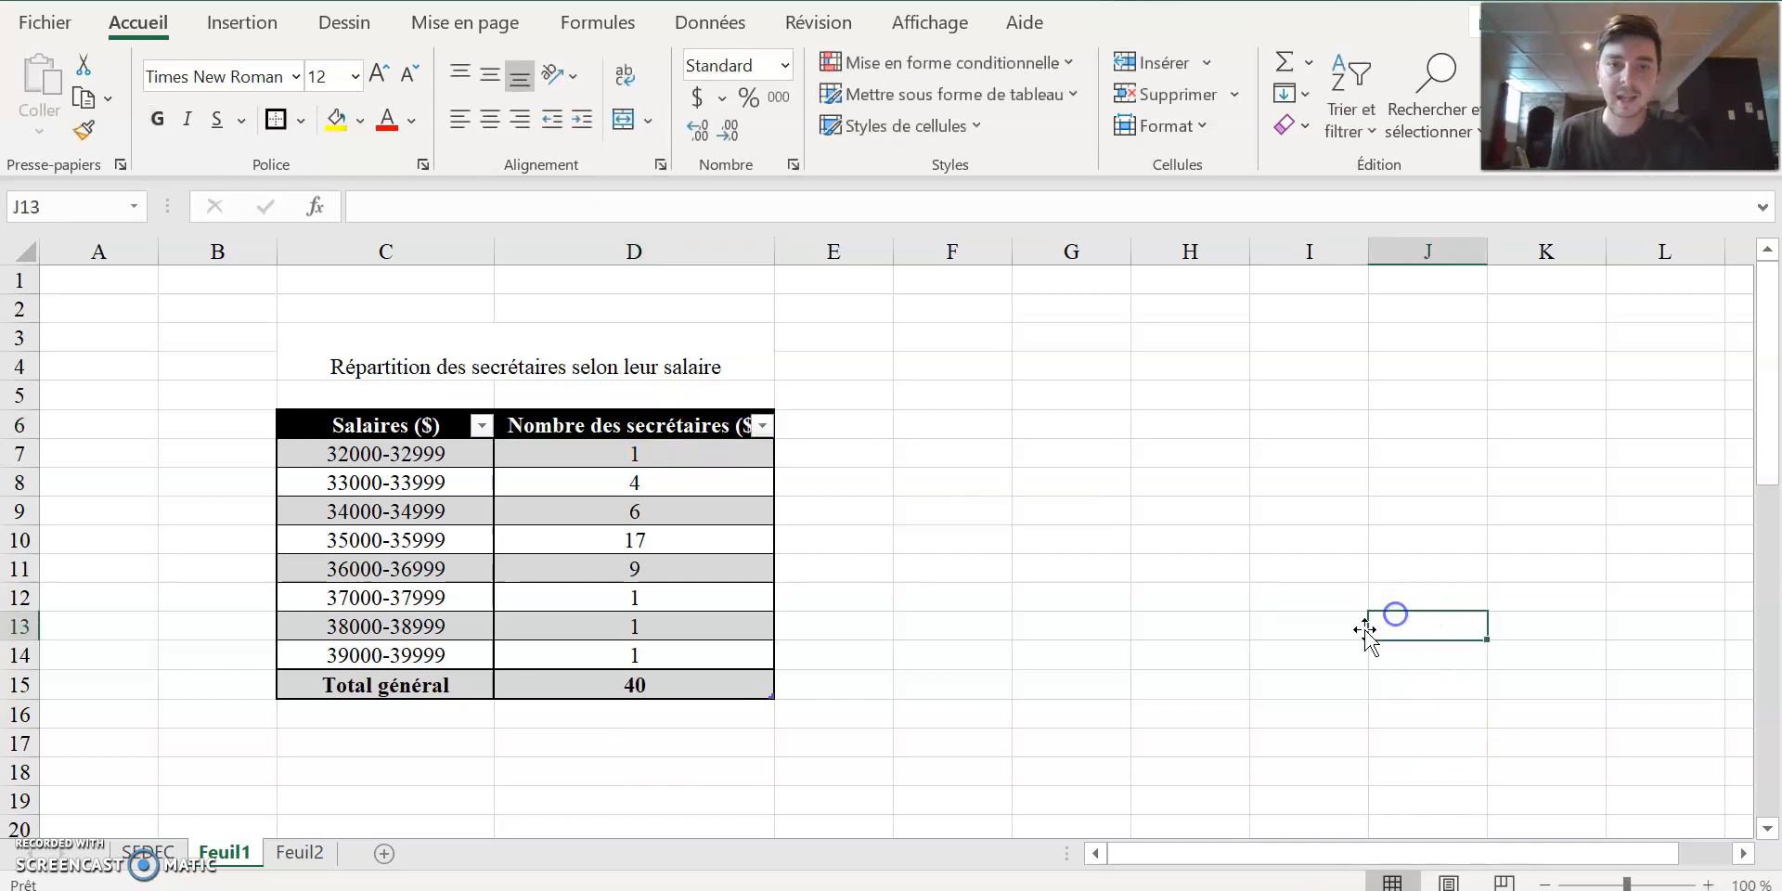
# Make the table title in C3 bold and align it vertically in the middle of its cell.
pyautogui.click(536, 362)
pyautogui.click(156, 119)
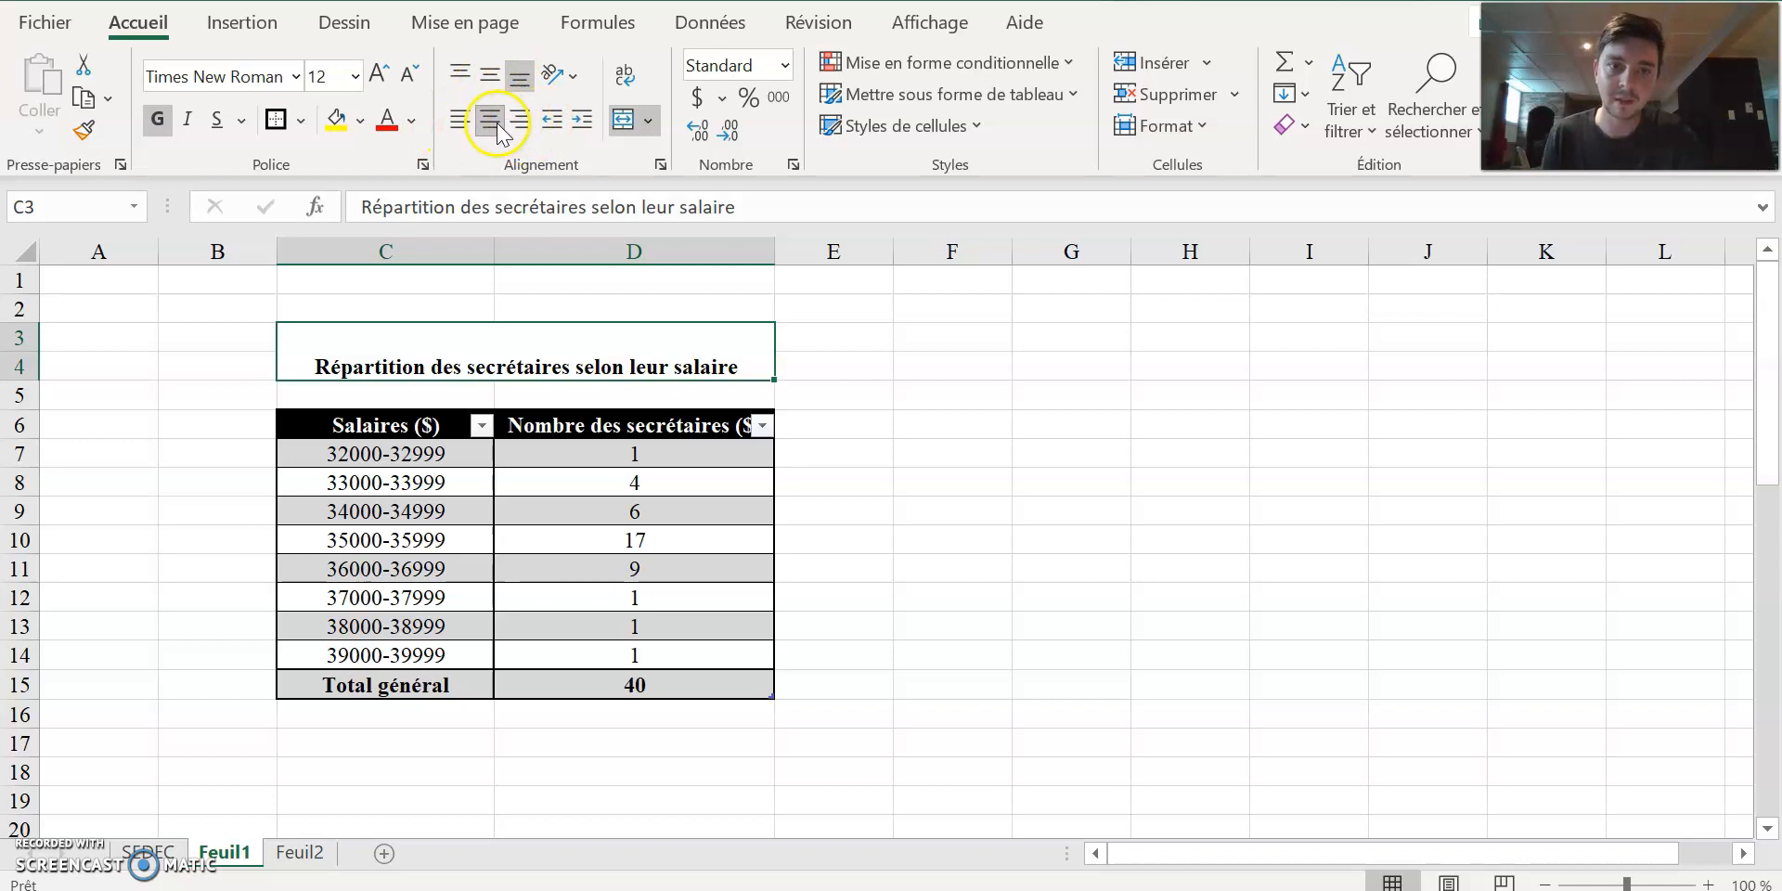
pyautogui.click(491, 83)
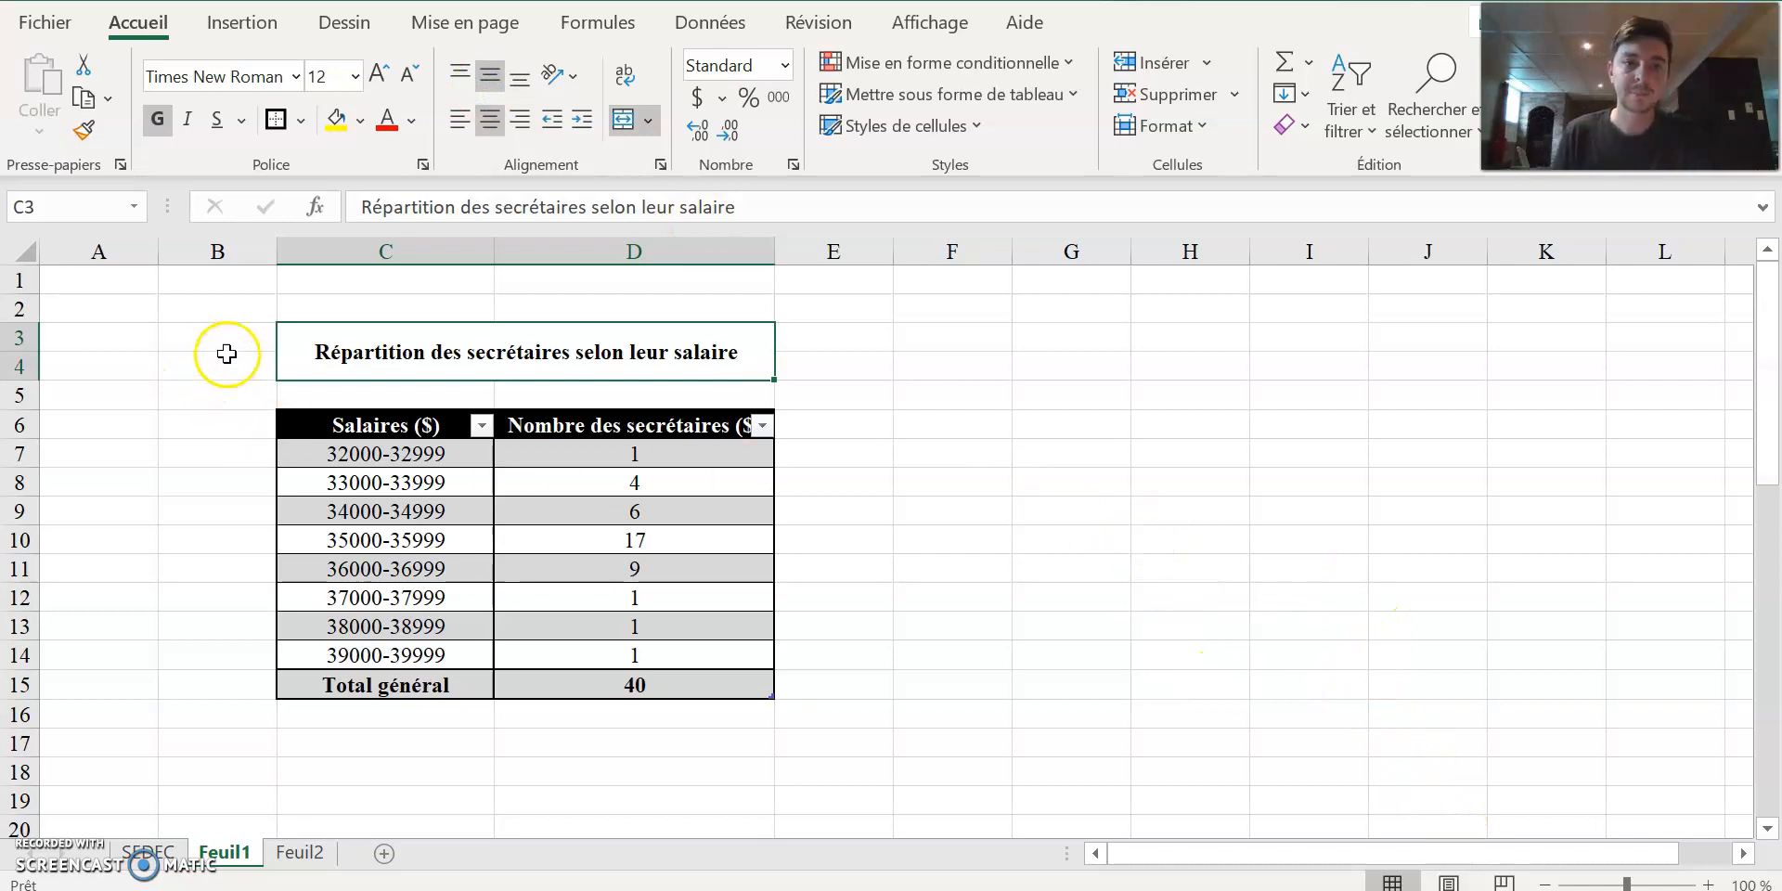
# Merge and center the range B3:B4 beside the title and align the cell vertically in the middle.
pyautogui.moveTo(241, 344); pyautogui.dragTo(245, 368)
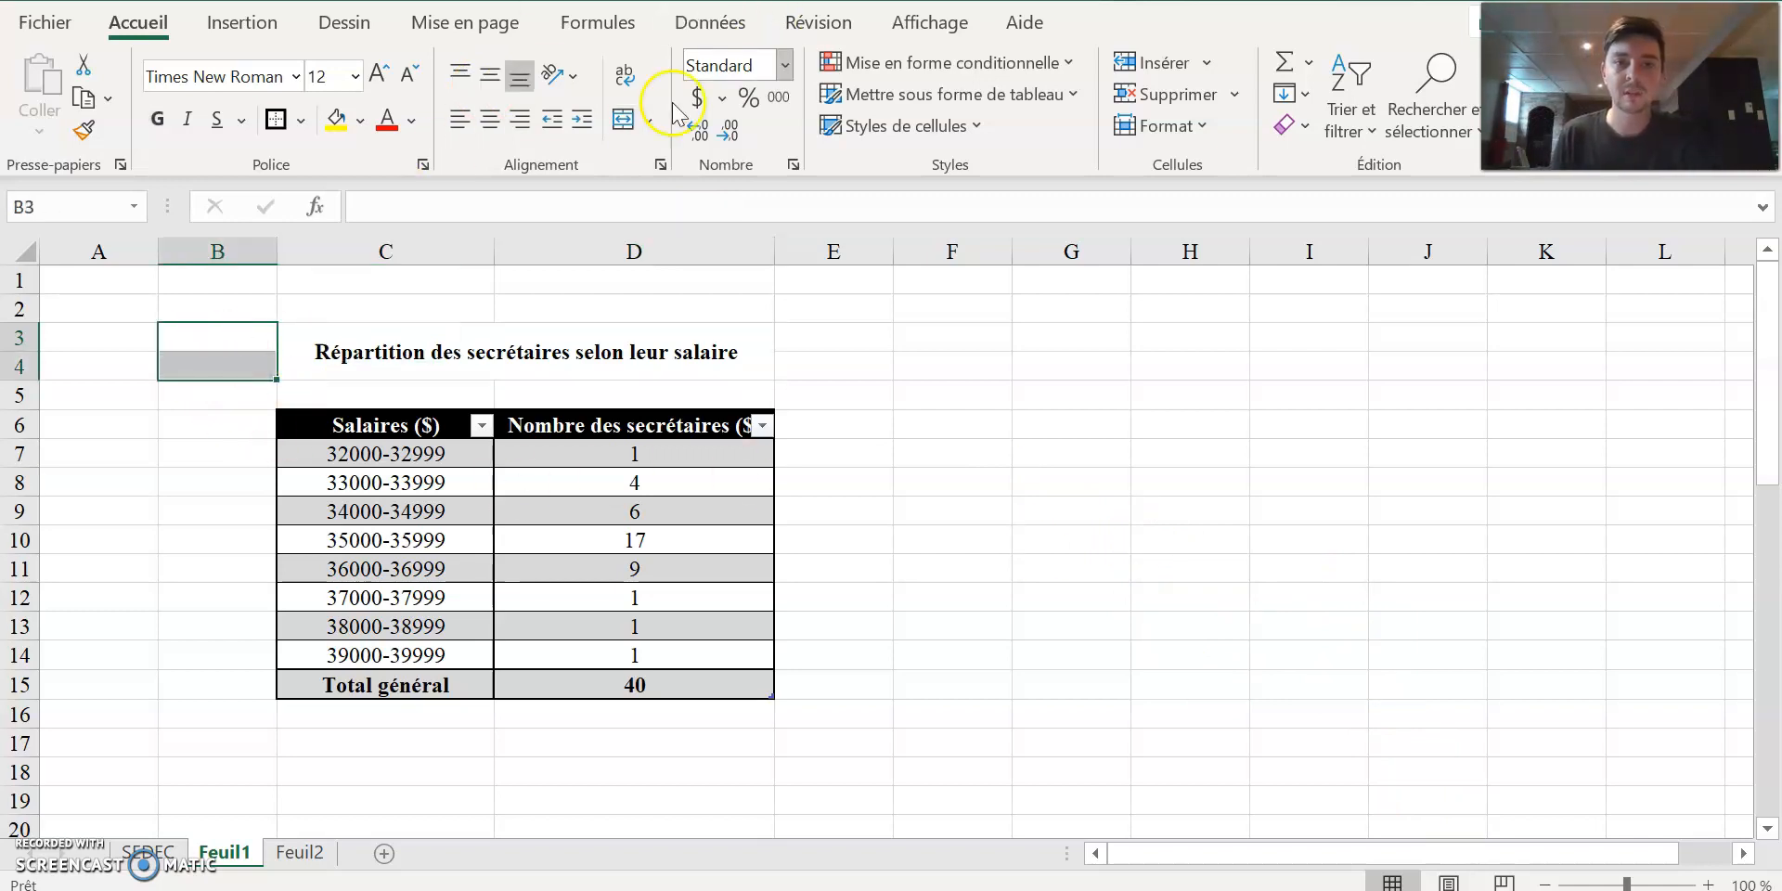
pyautogui.click(623, 118)
pyautogui.doubleClick(219, 345)
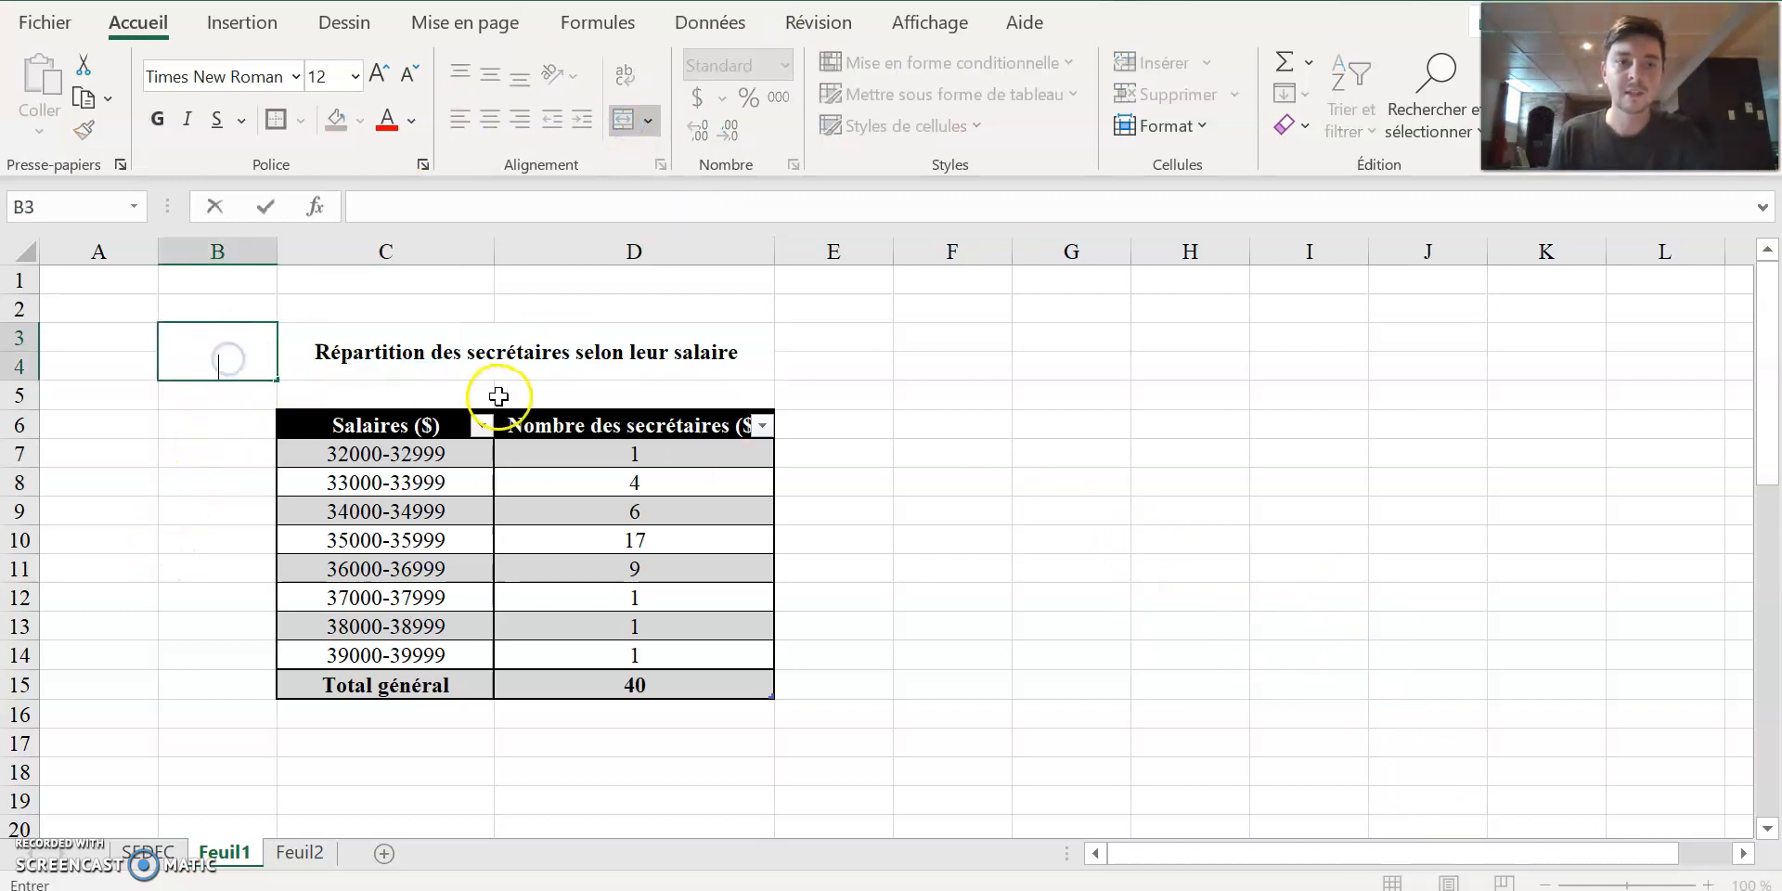
pyautogui.click(469, 473)
pyautogui.click(225, 351)
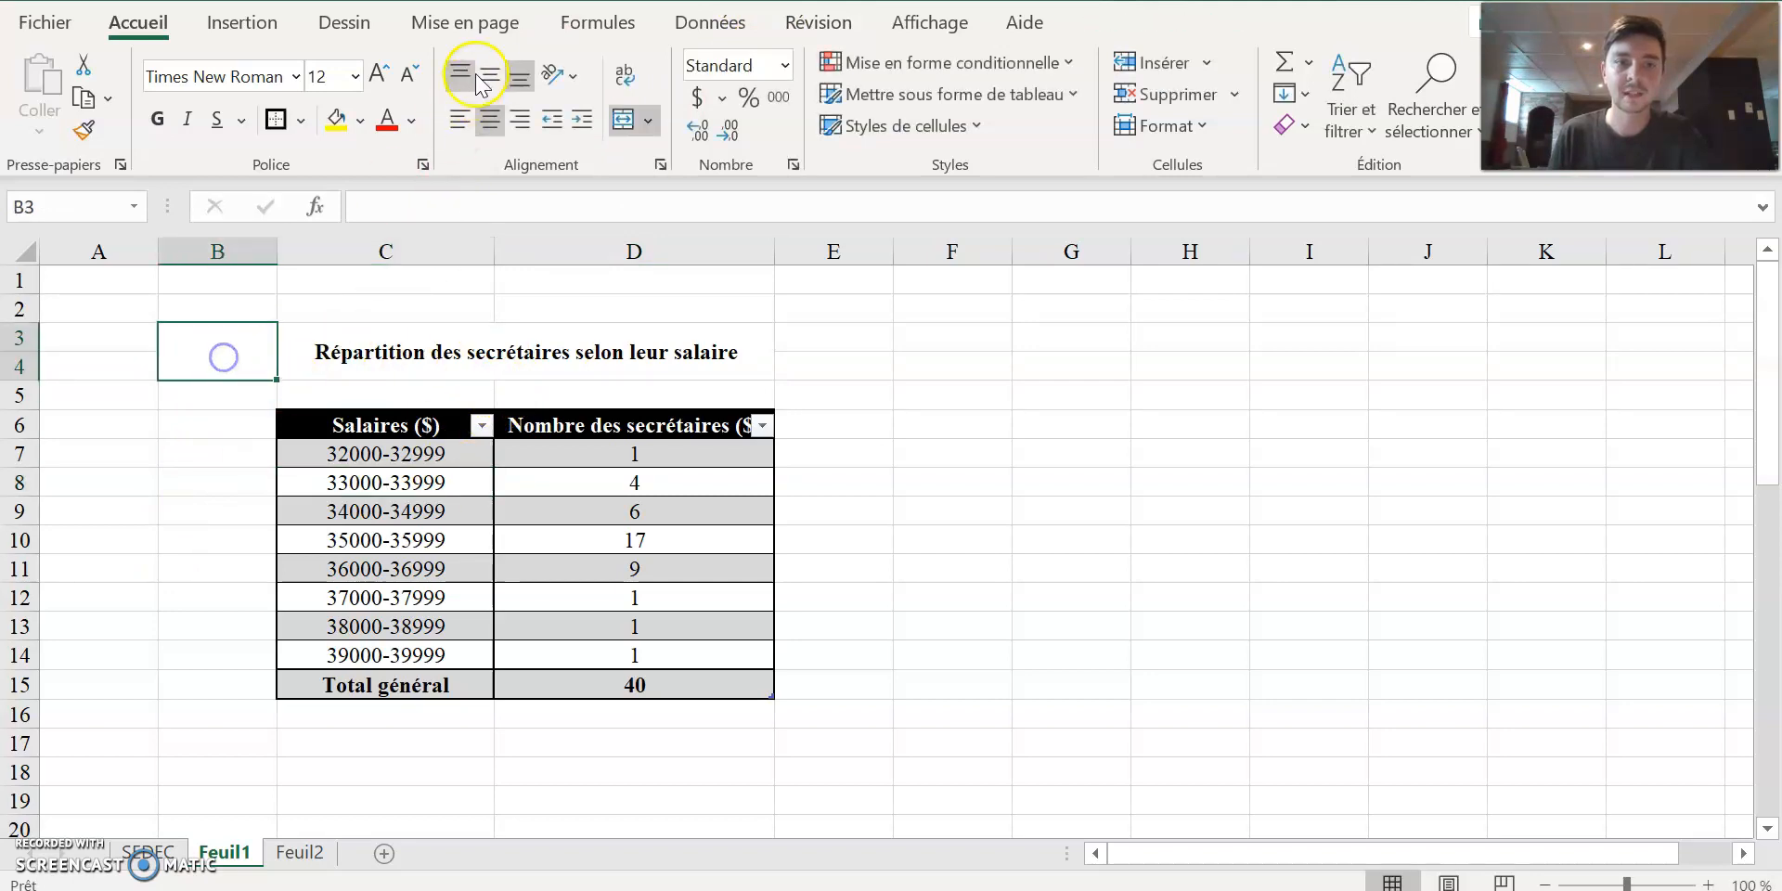
# Enter the table number label "Talbeau 1.1" in the merged cell B3.
pyautogui.doubleClick(222, 345)
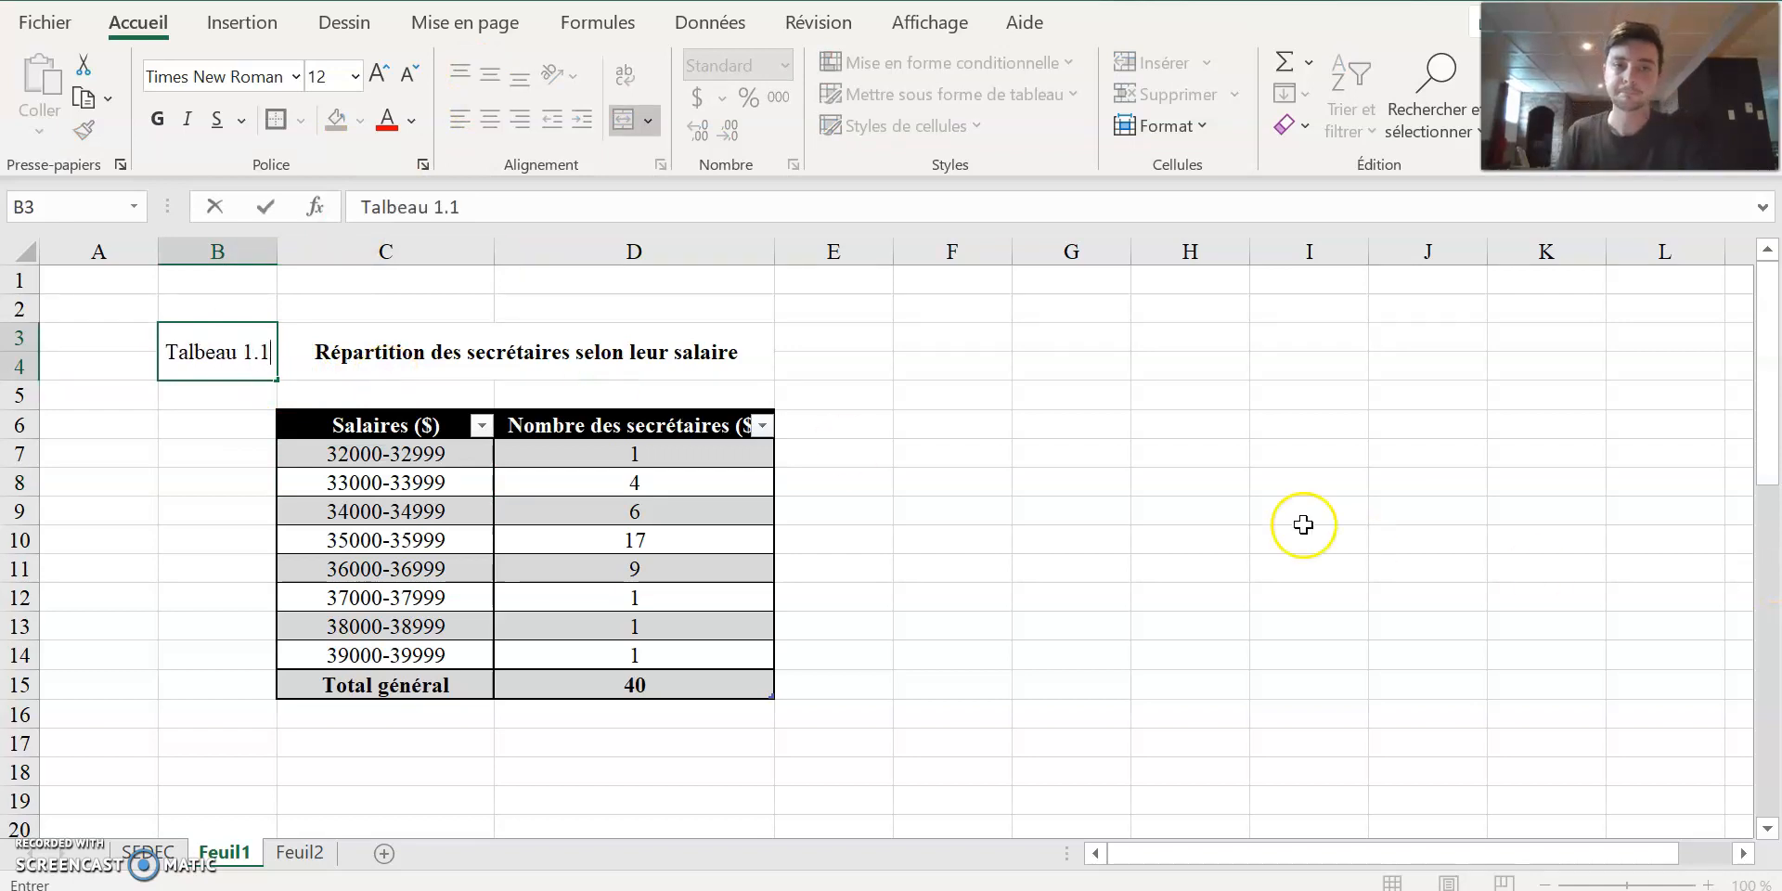
pyautogui.click(1190, 458)
pyautogui.click(239, 348)
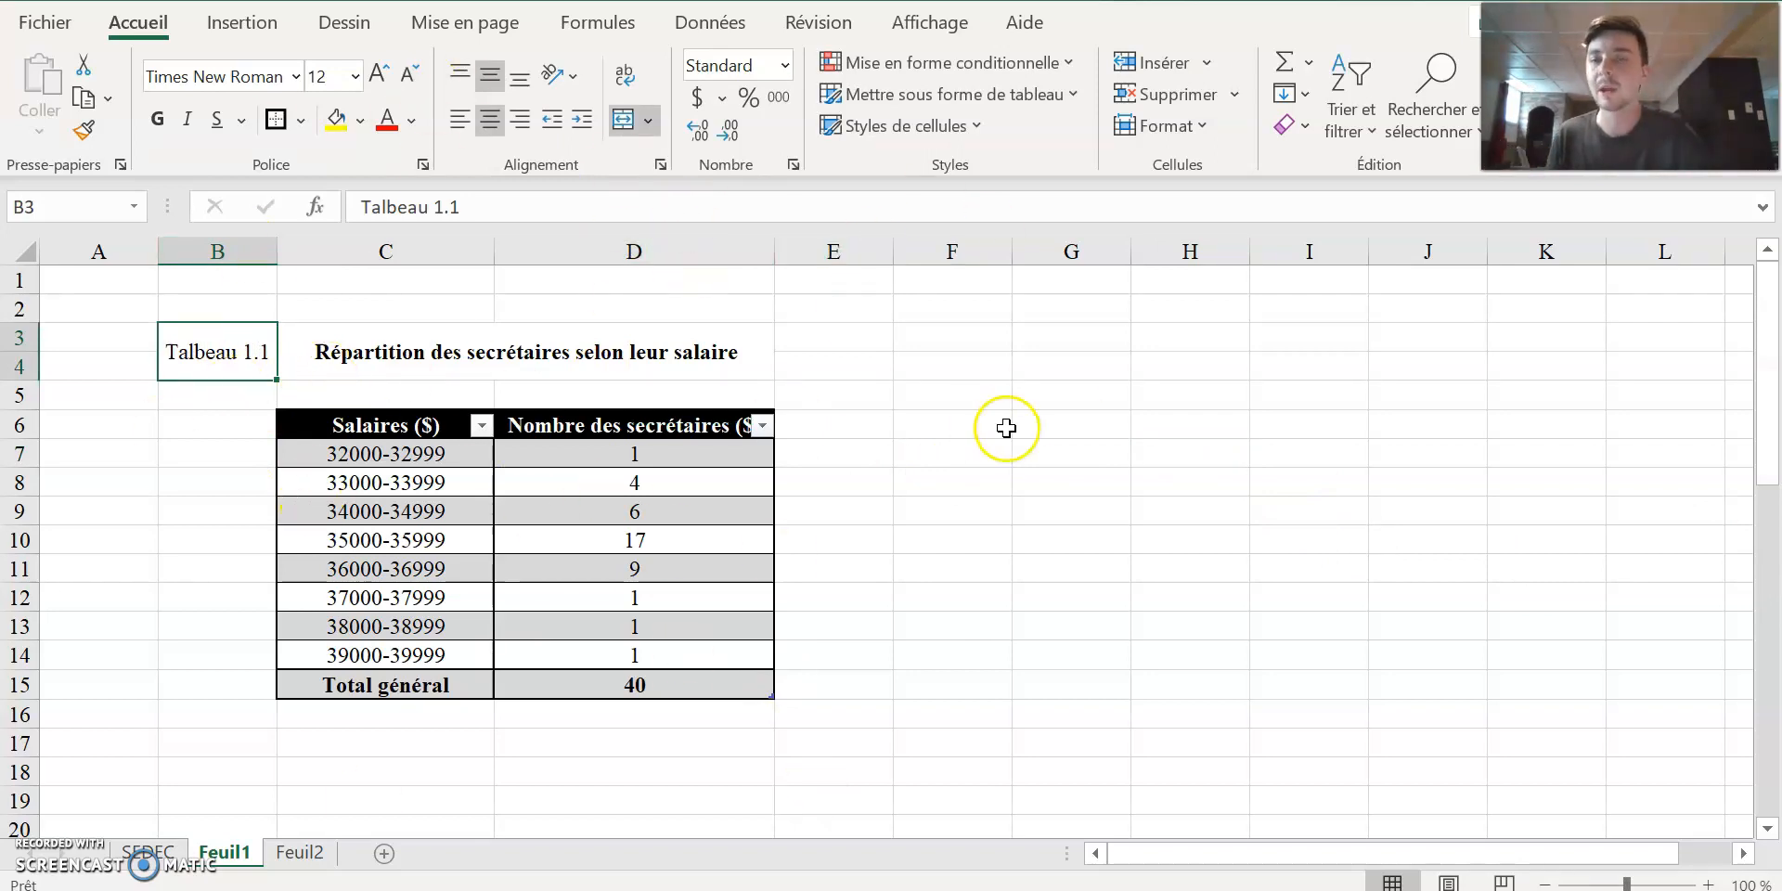
pyautogui.click(1081, 478)
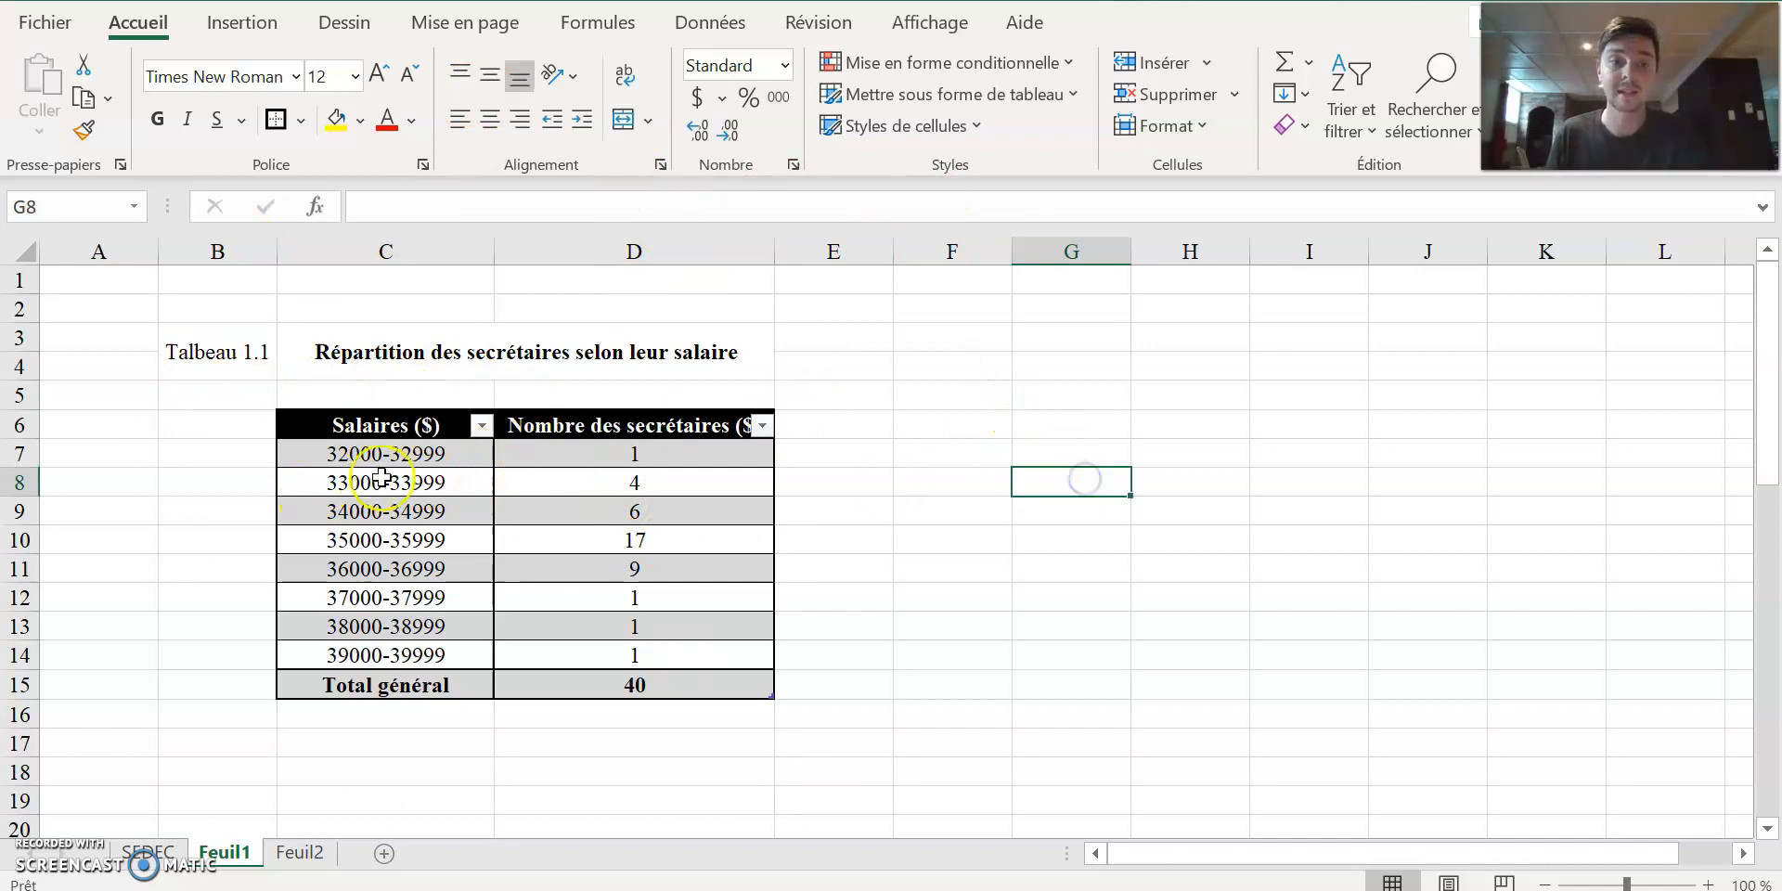
pyautogui.click(369, 476)
pyautogui.moveTo(367, 454); pyautogui.dragTo(389, 655)
pyautogui.click(1072, 598)
pyautogui.doubleClick(310, 454)
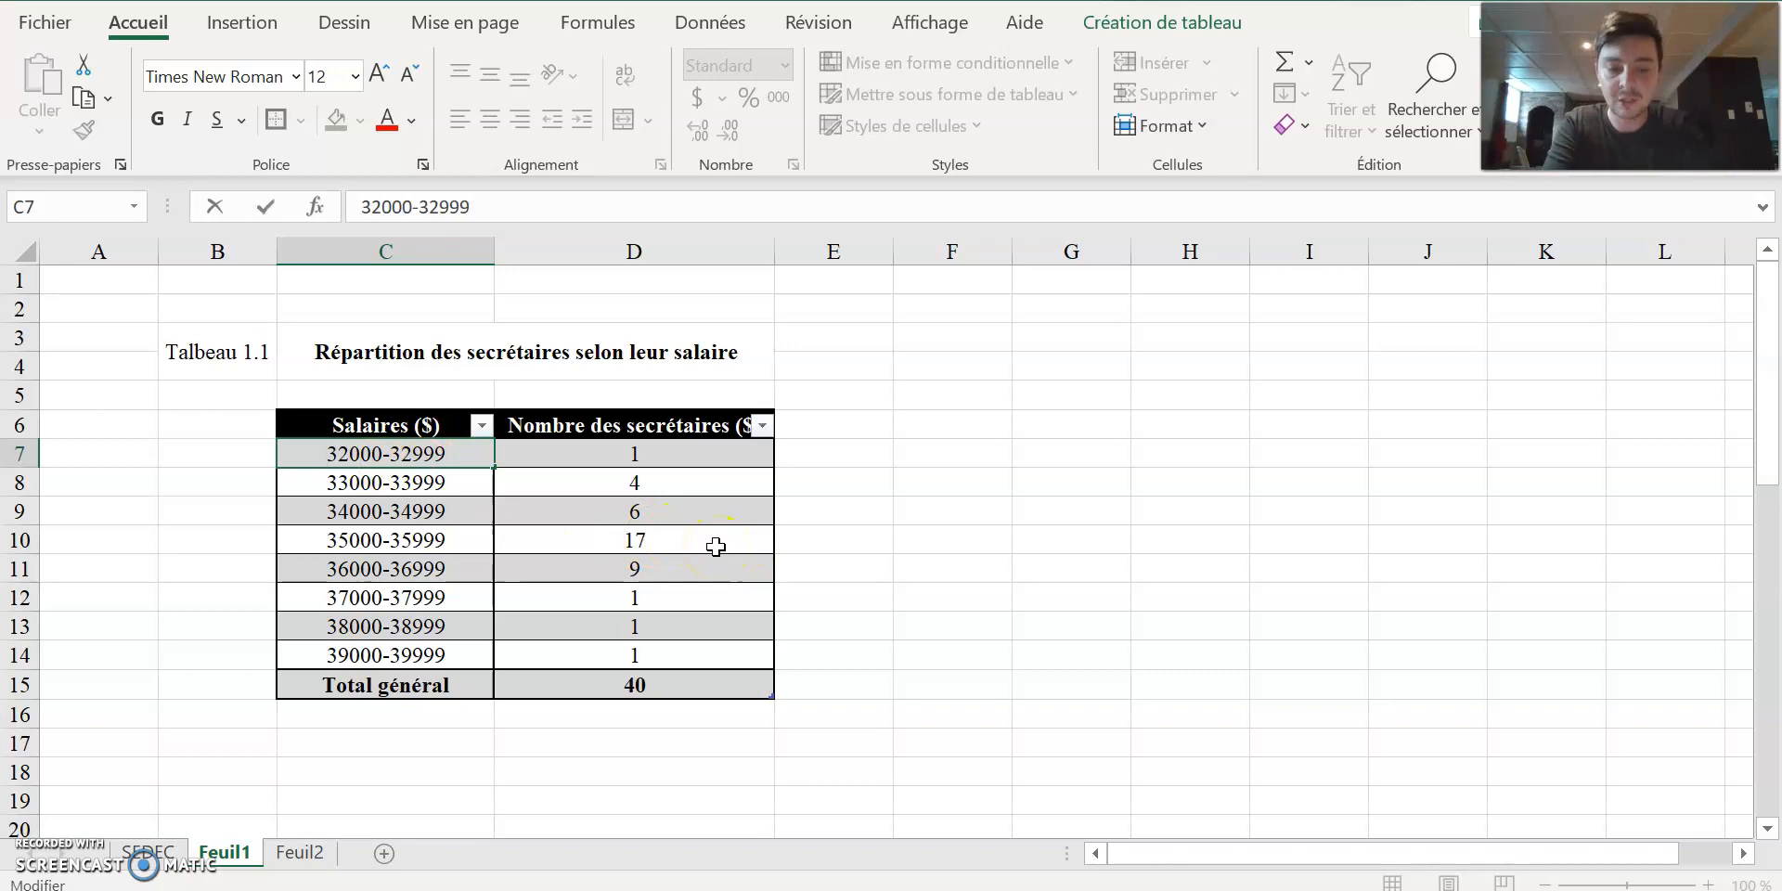
pyautogui.write(']')
pyautogui.press('BackSpace')
pyautogui.write(']')
pyautogui.press('BackSpace')
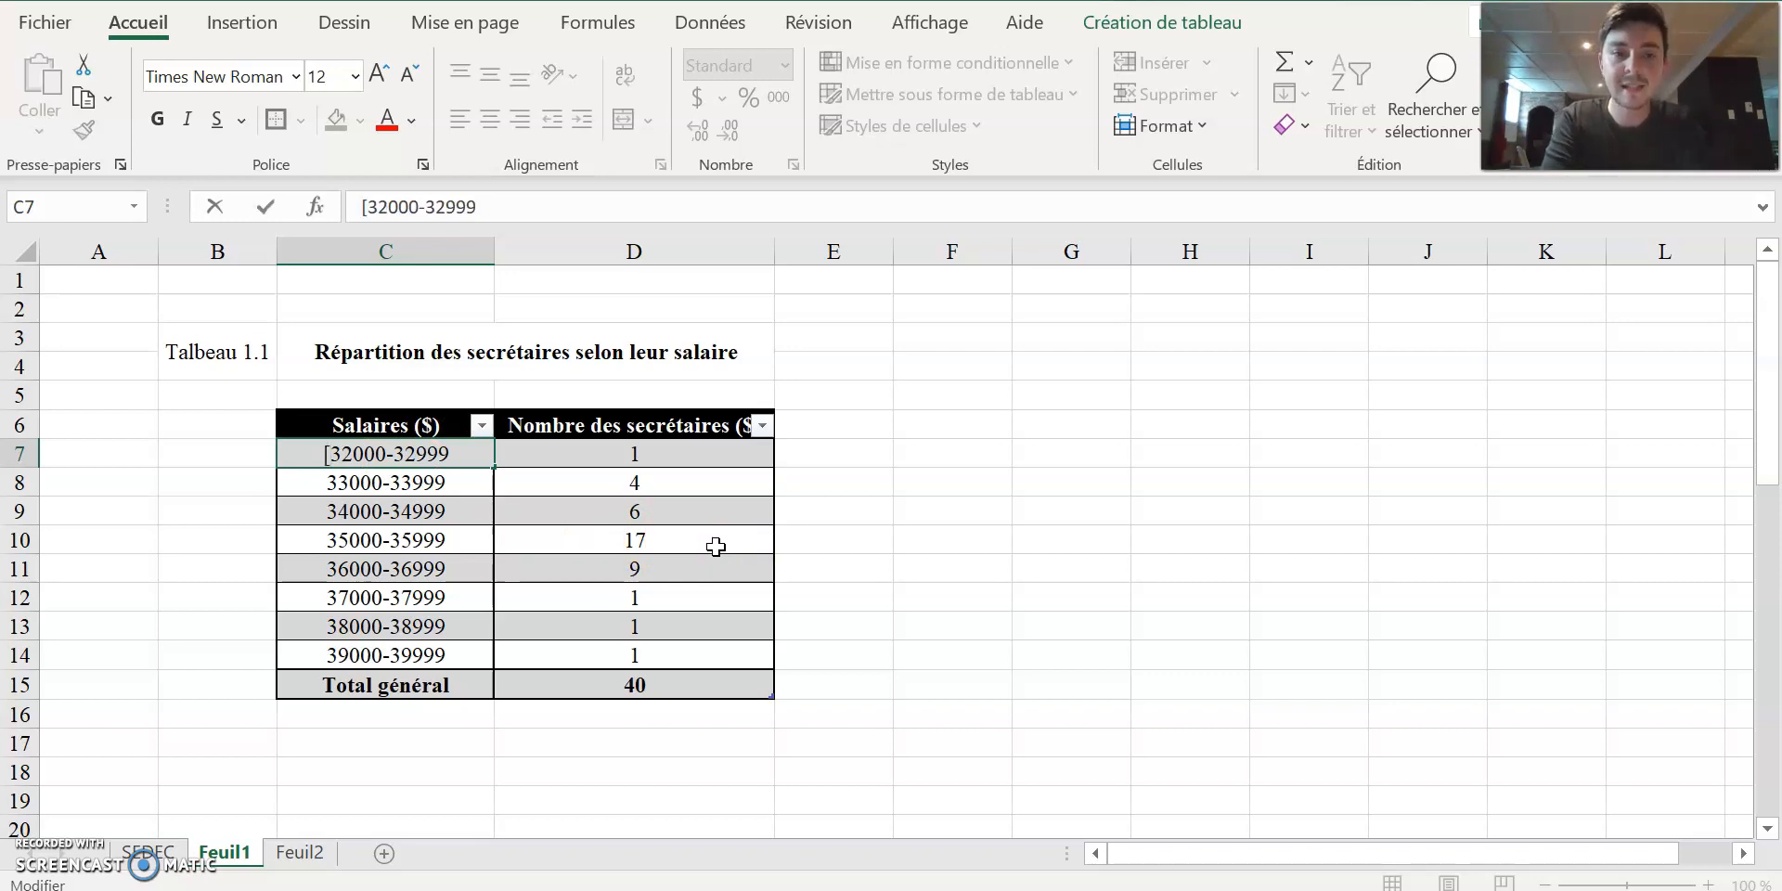
pyautogui.press('BackSpace')
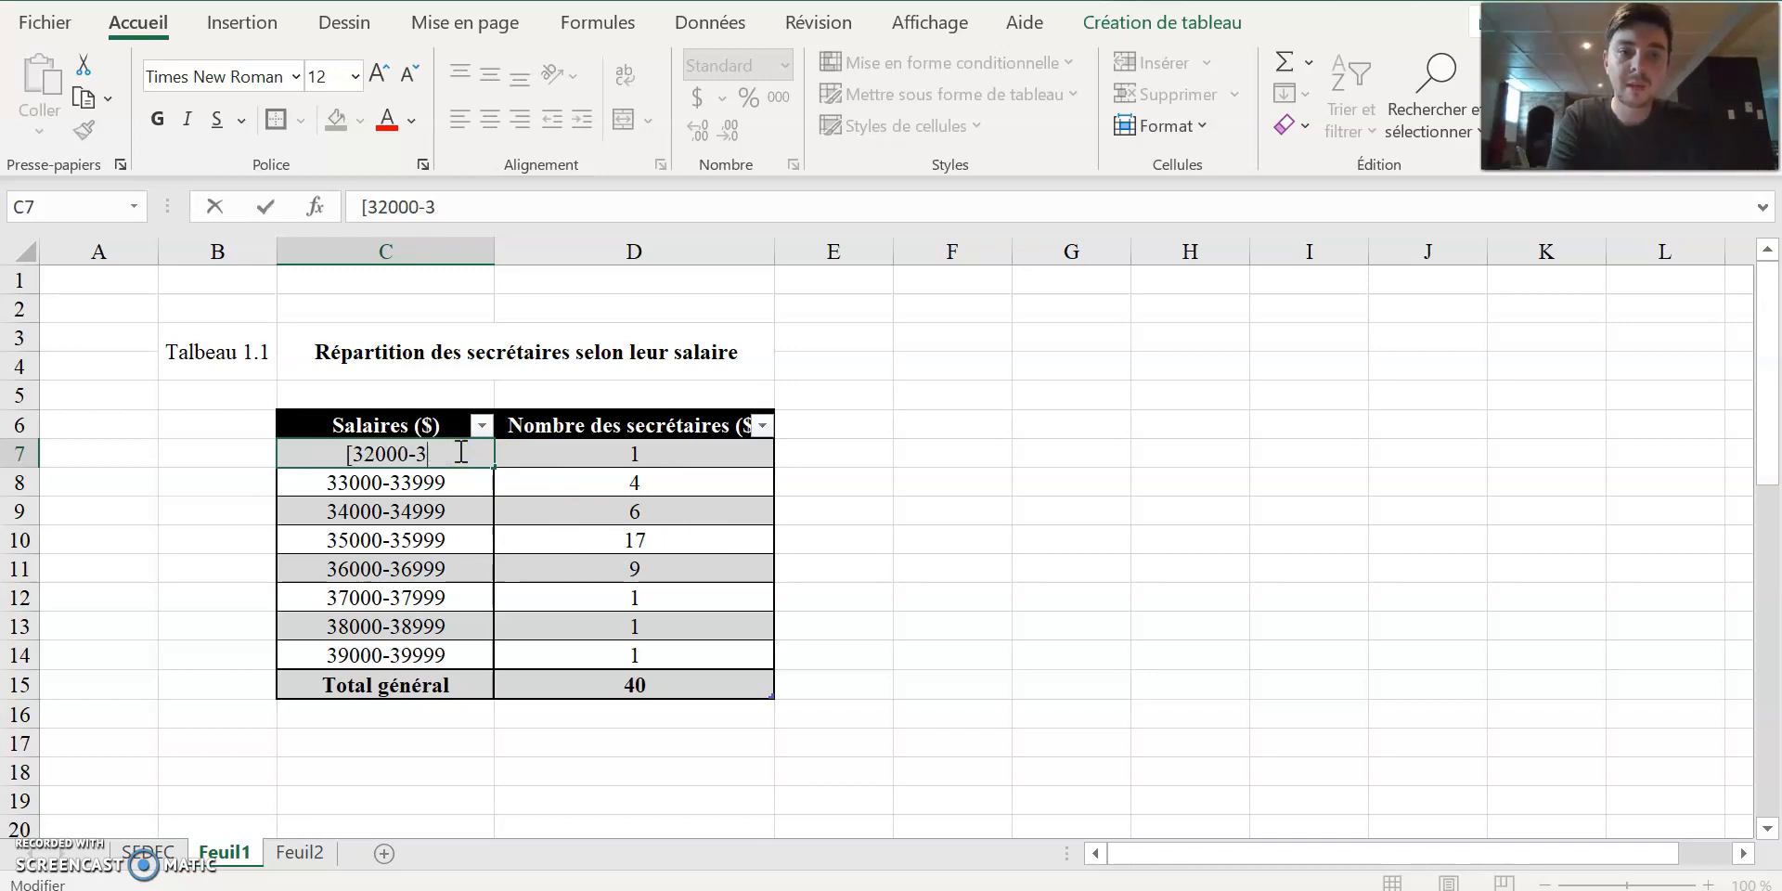
pyautogui.write('2000')
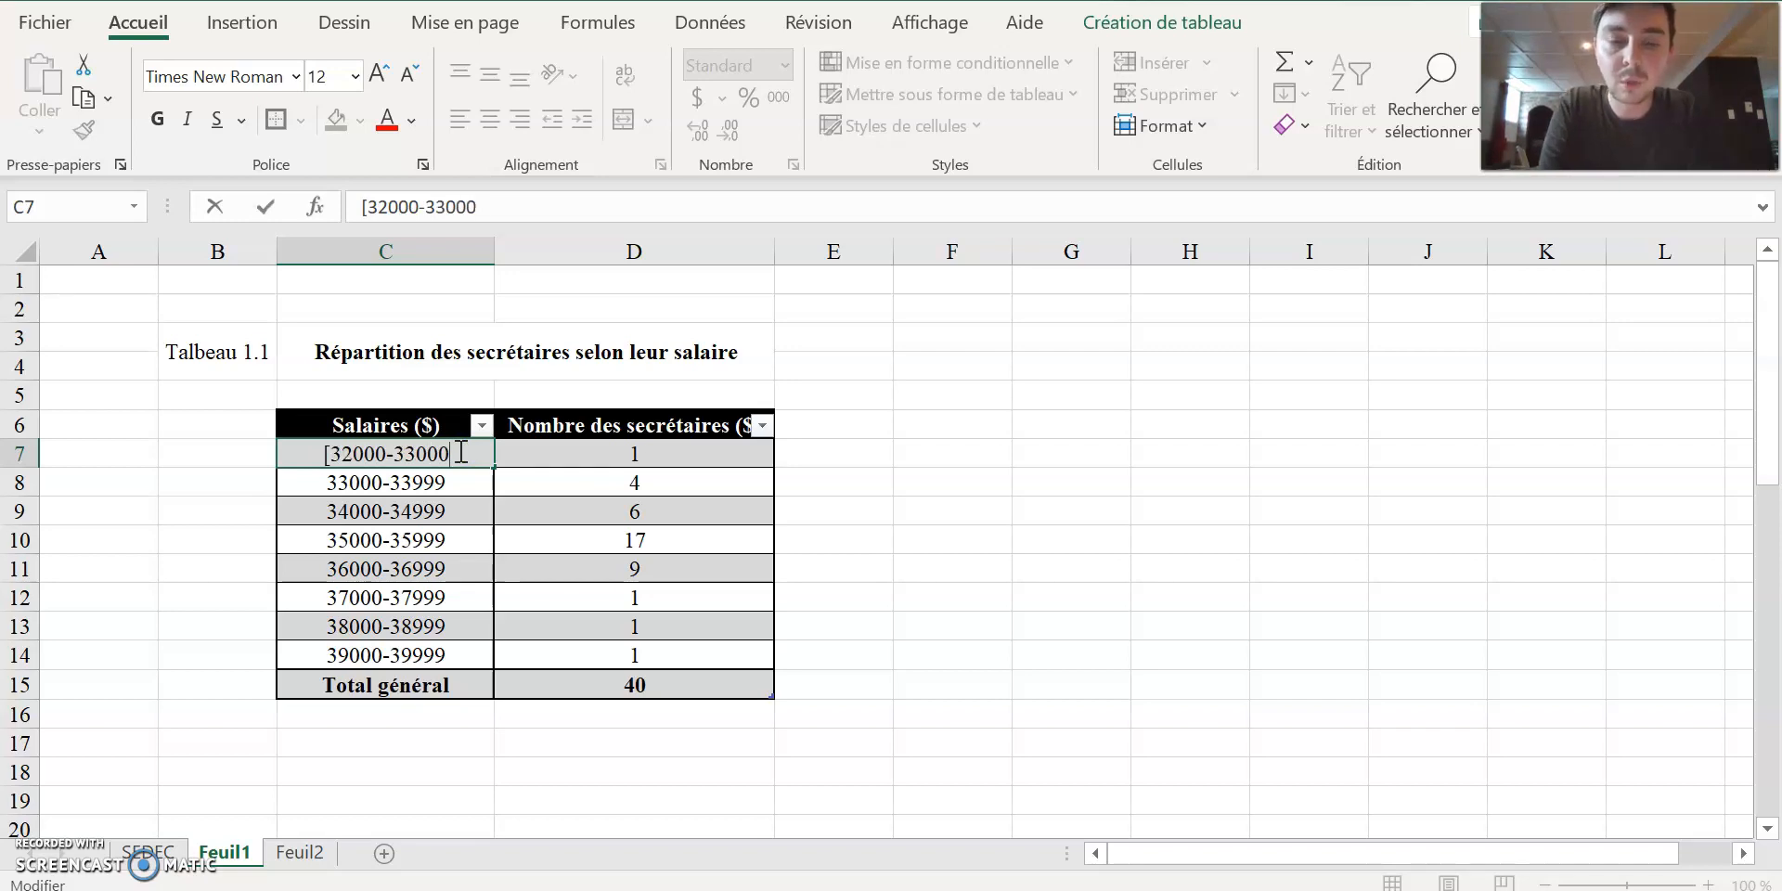
pyautogui.write('}')
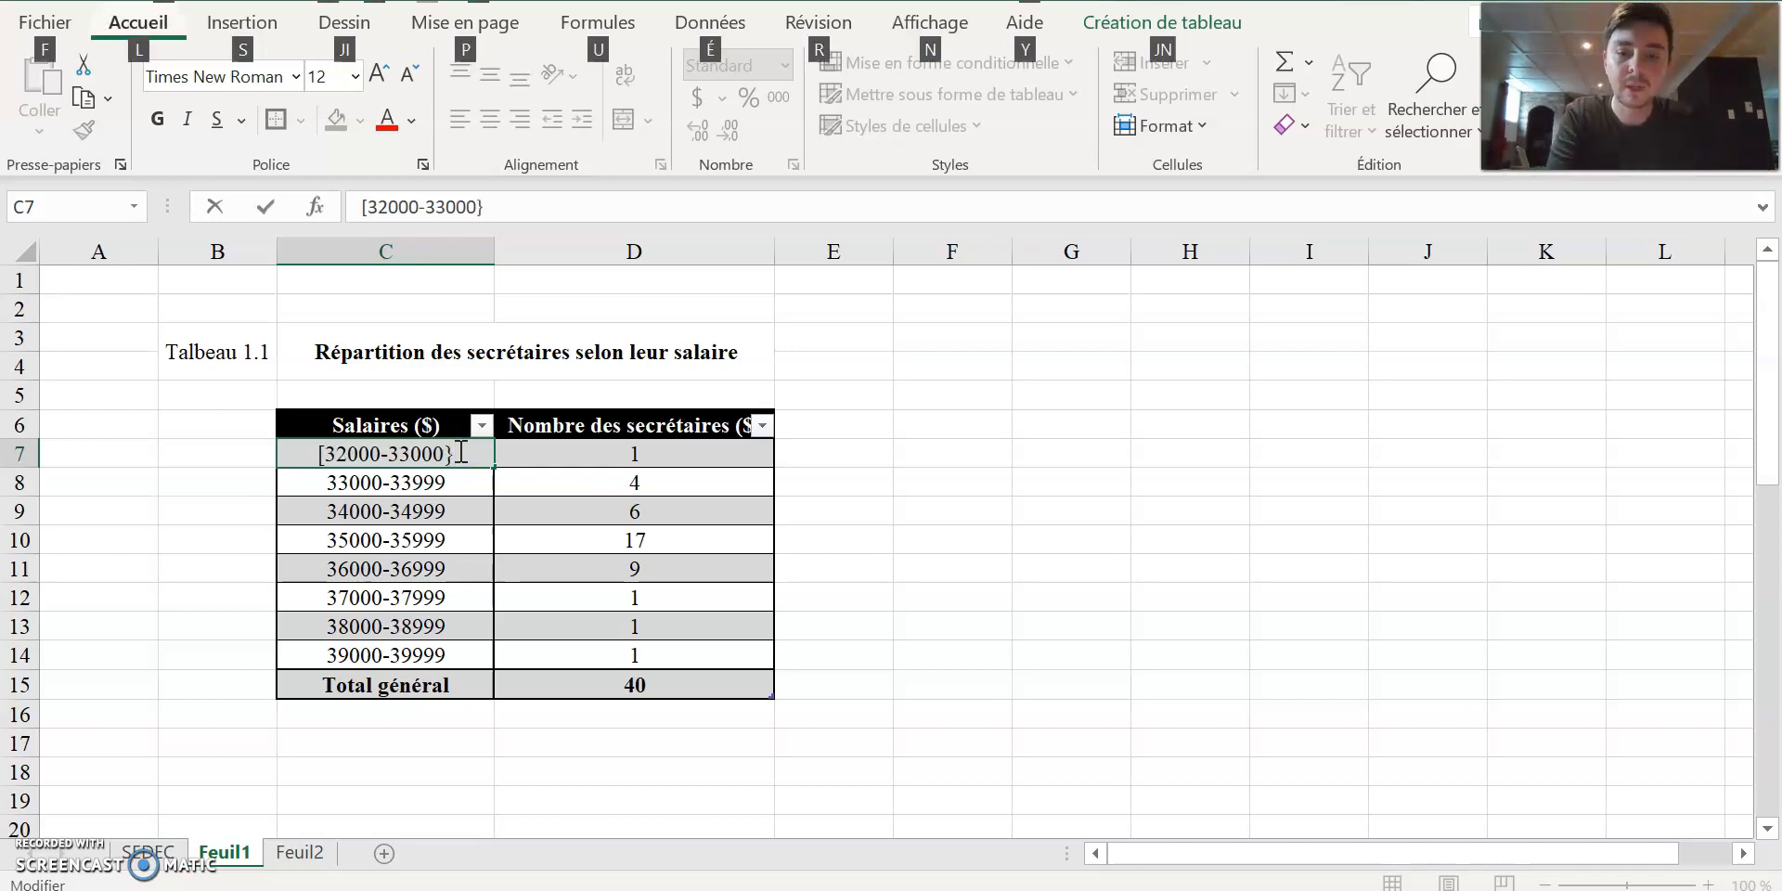
pyautogui.click(459, 452)
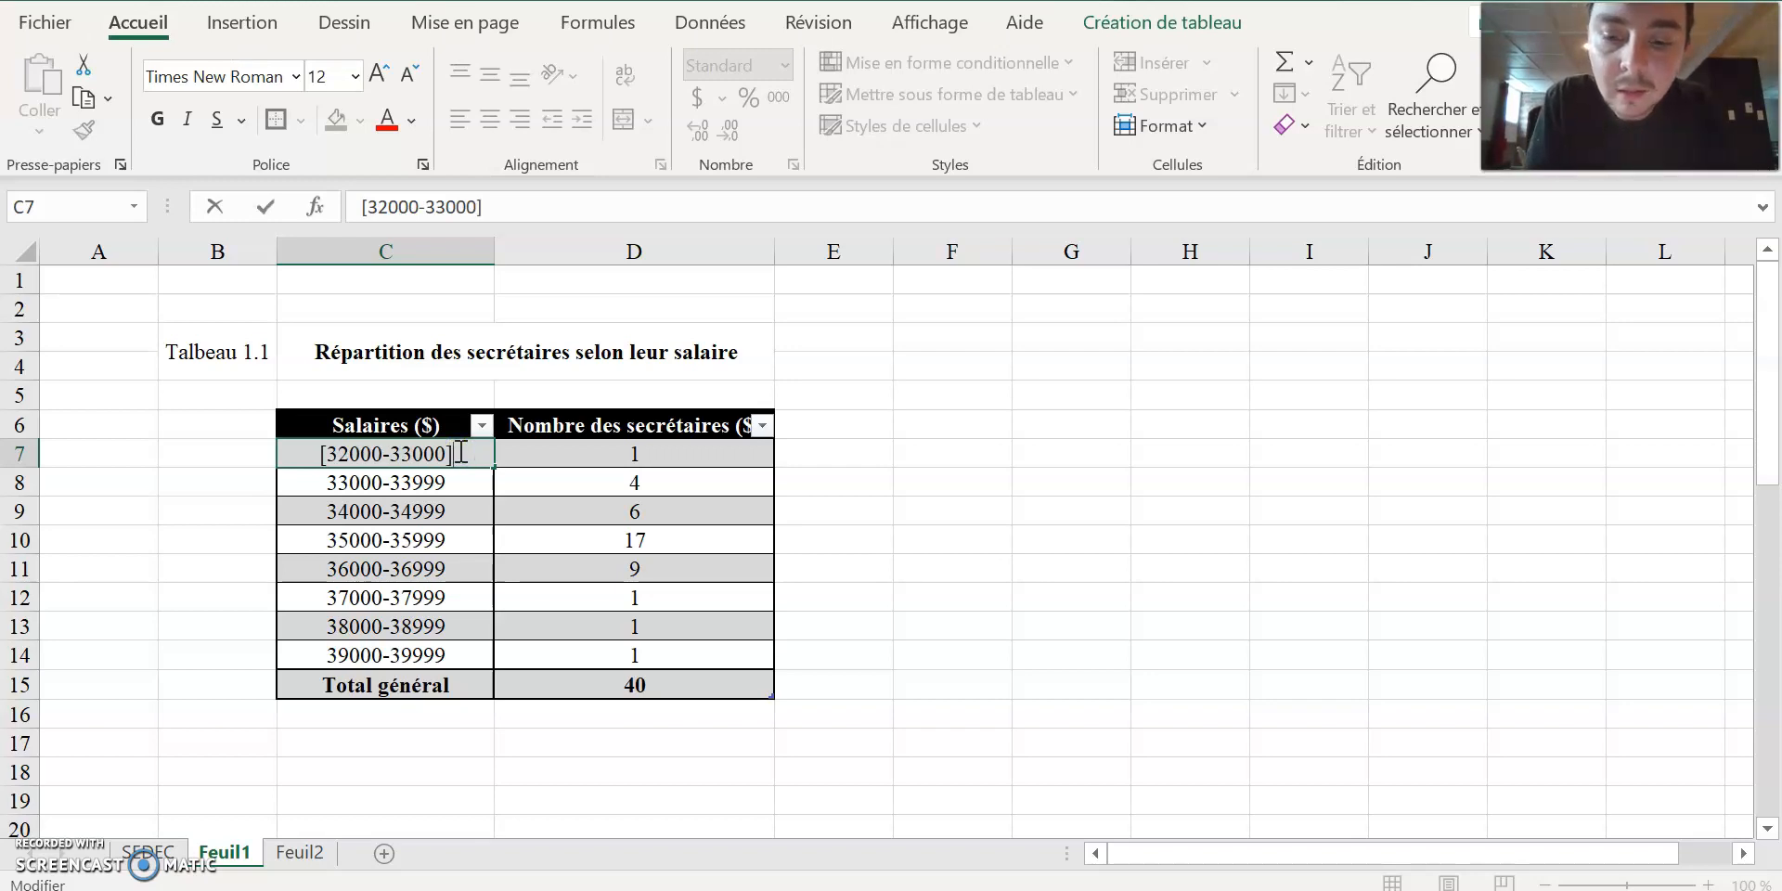
pyautogui.press('BackSpace')
pyautogui.write('}')
pyautogui.write('[')
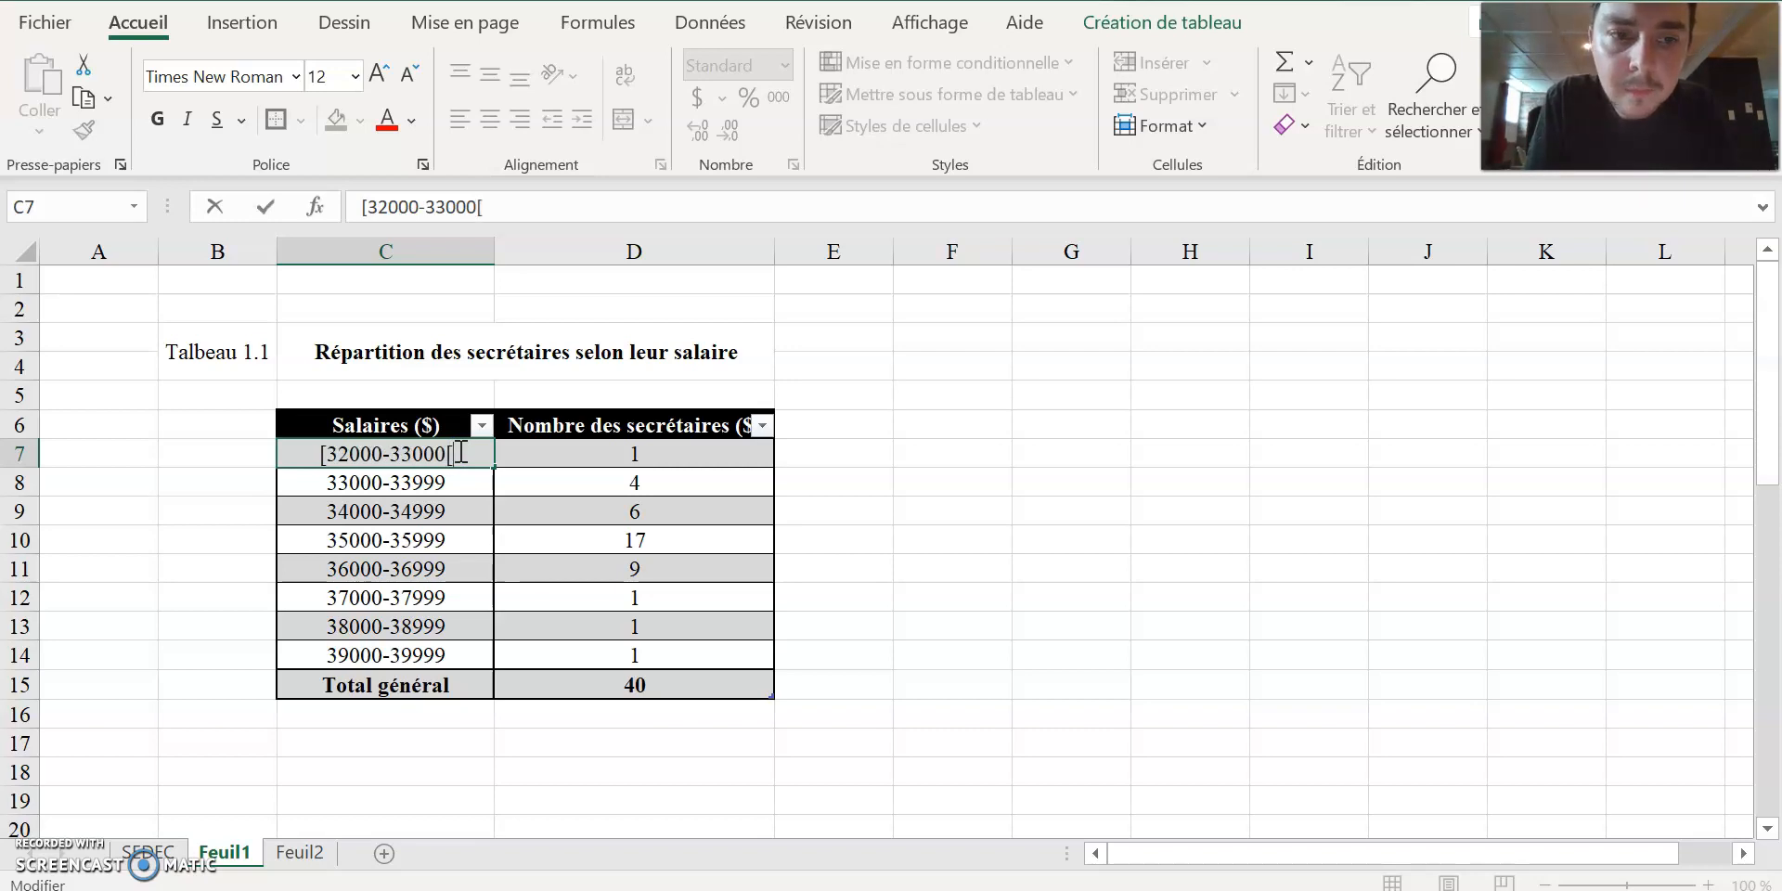
pyautogui.click(332, 479)
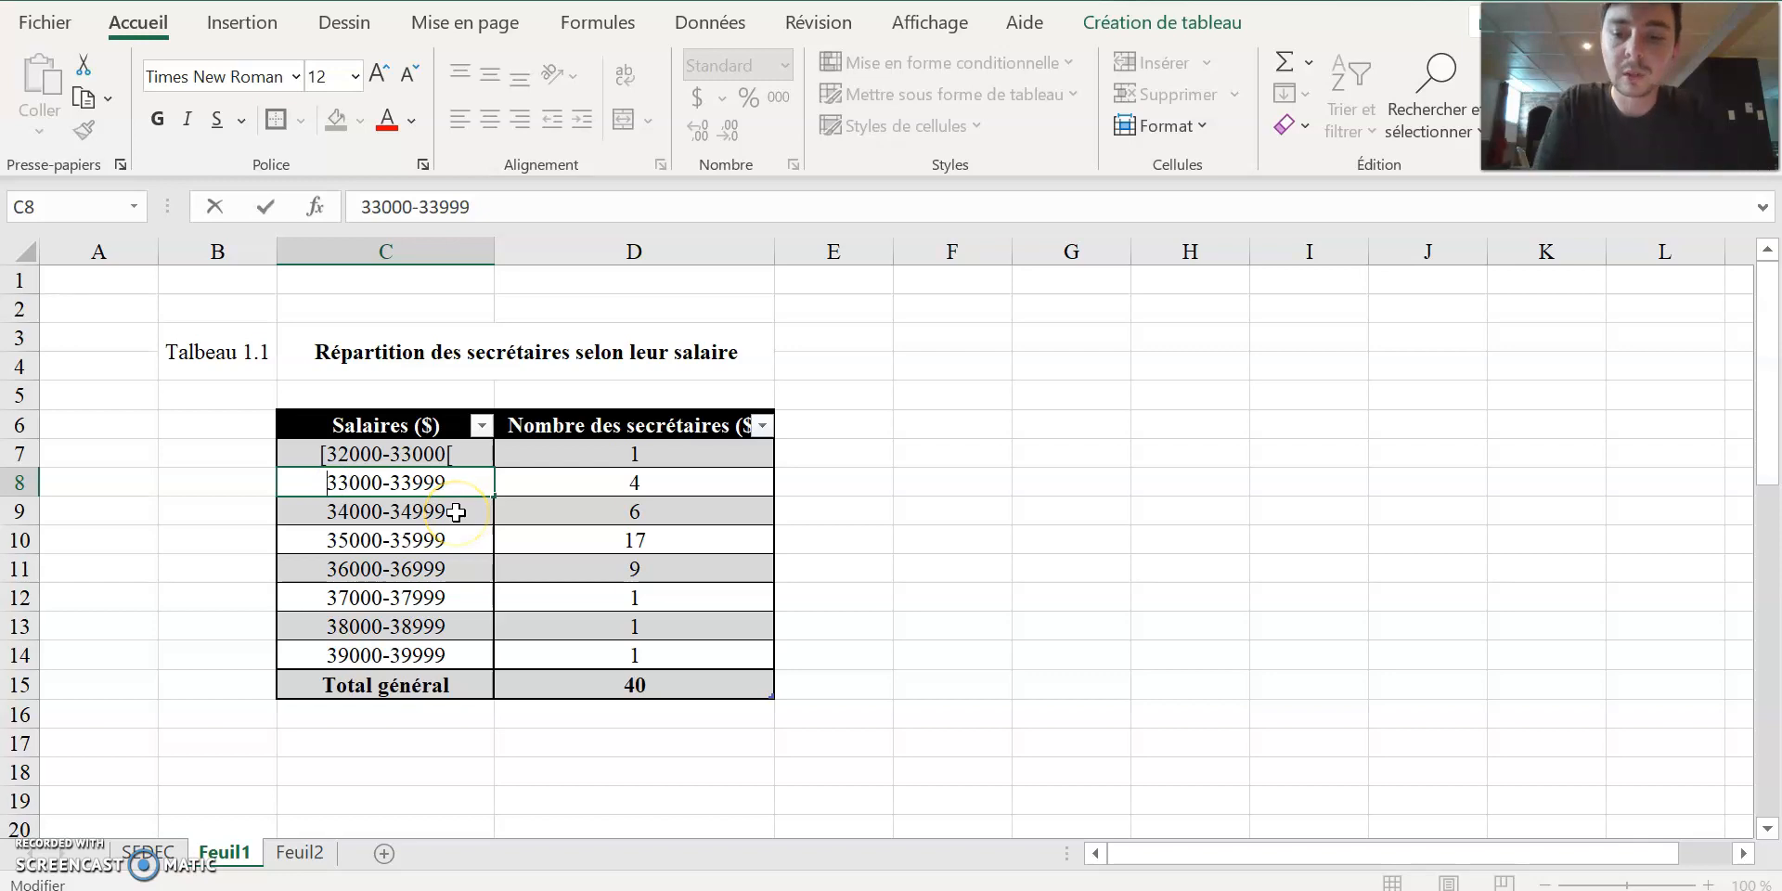
pyautogui.write('[')
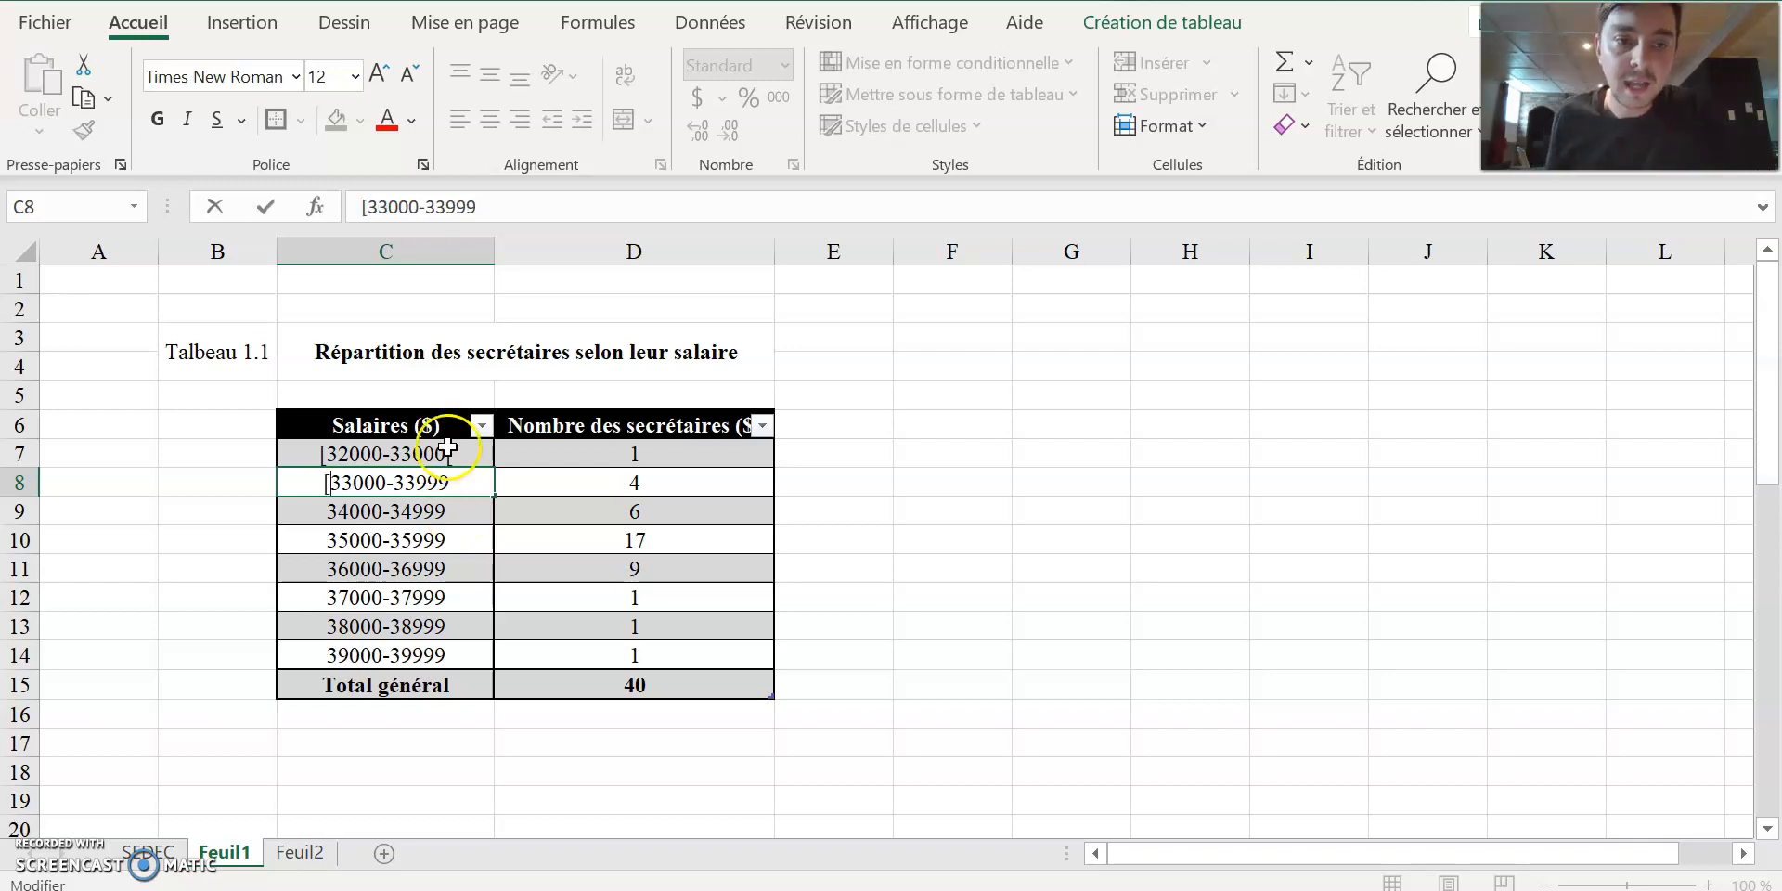
pyautogui.write('4000')
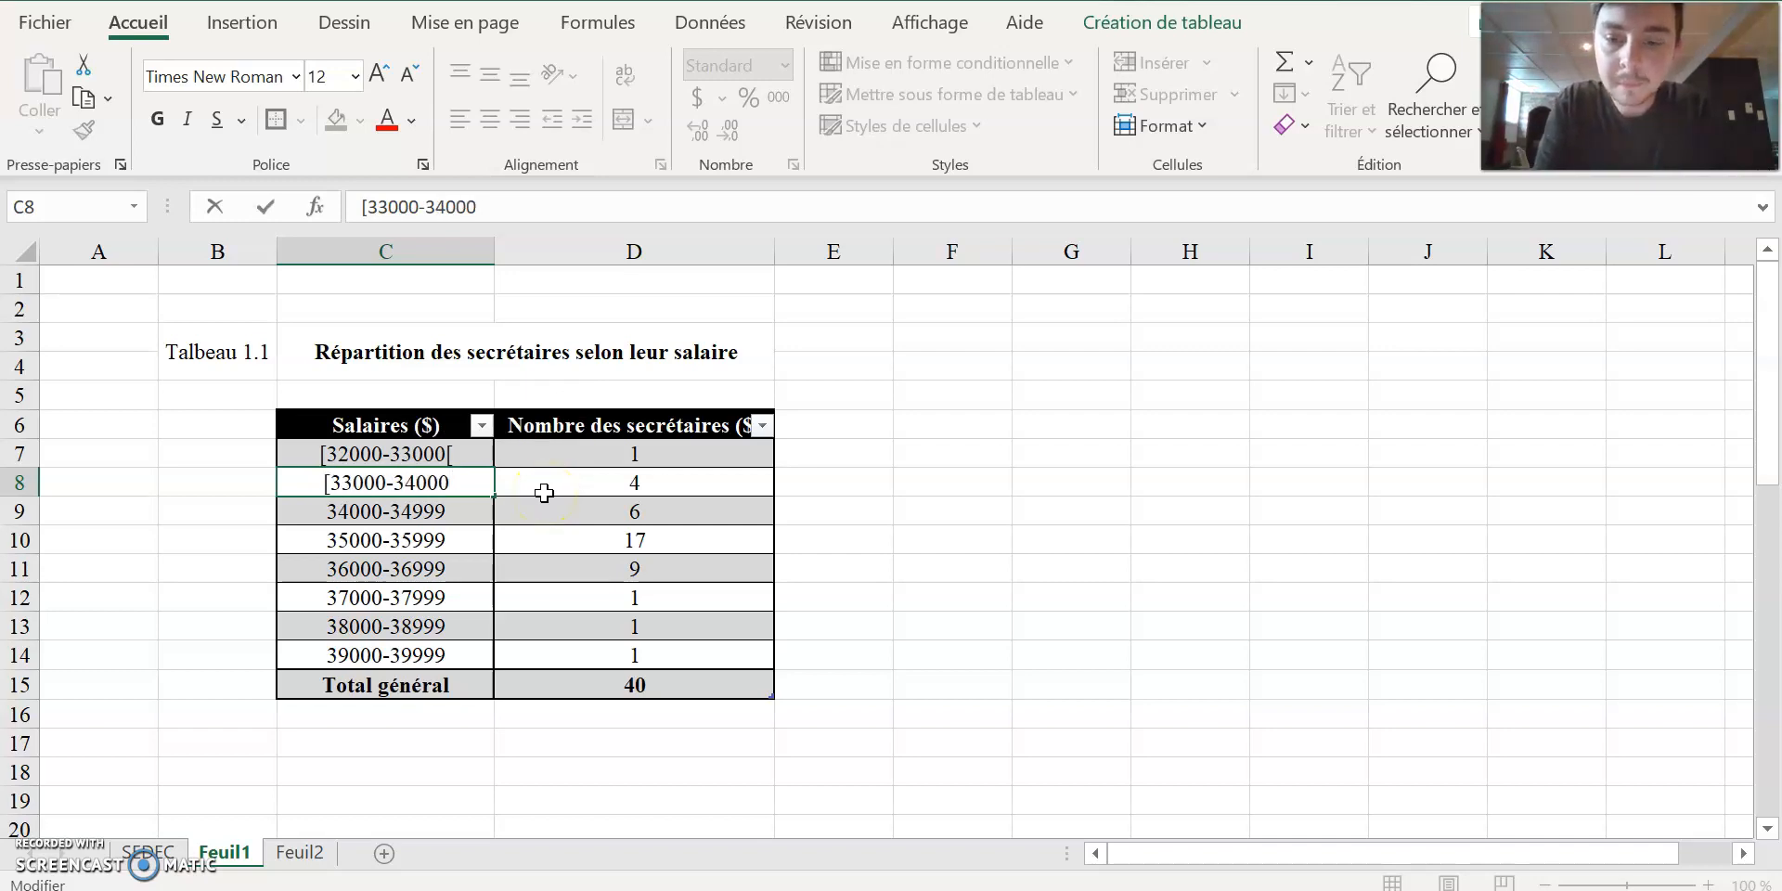
pyautogui.write('[')
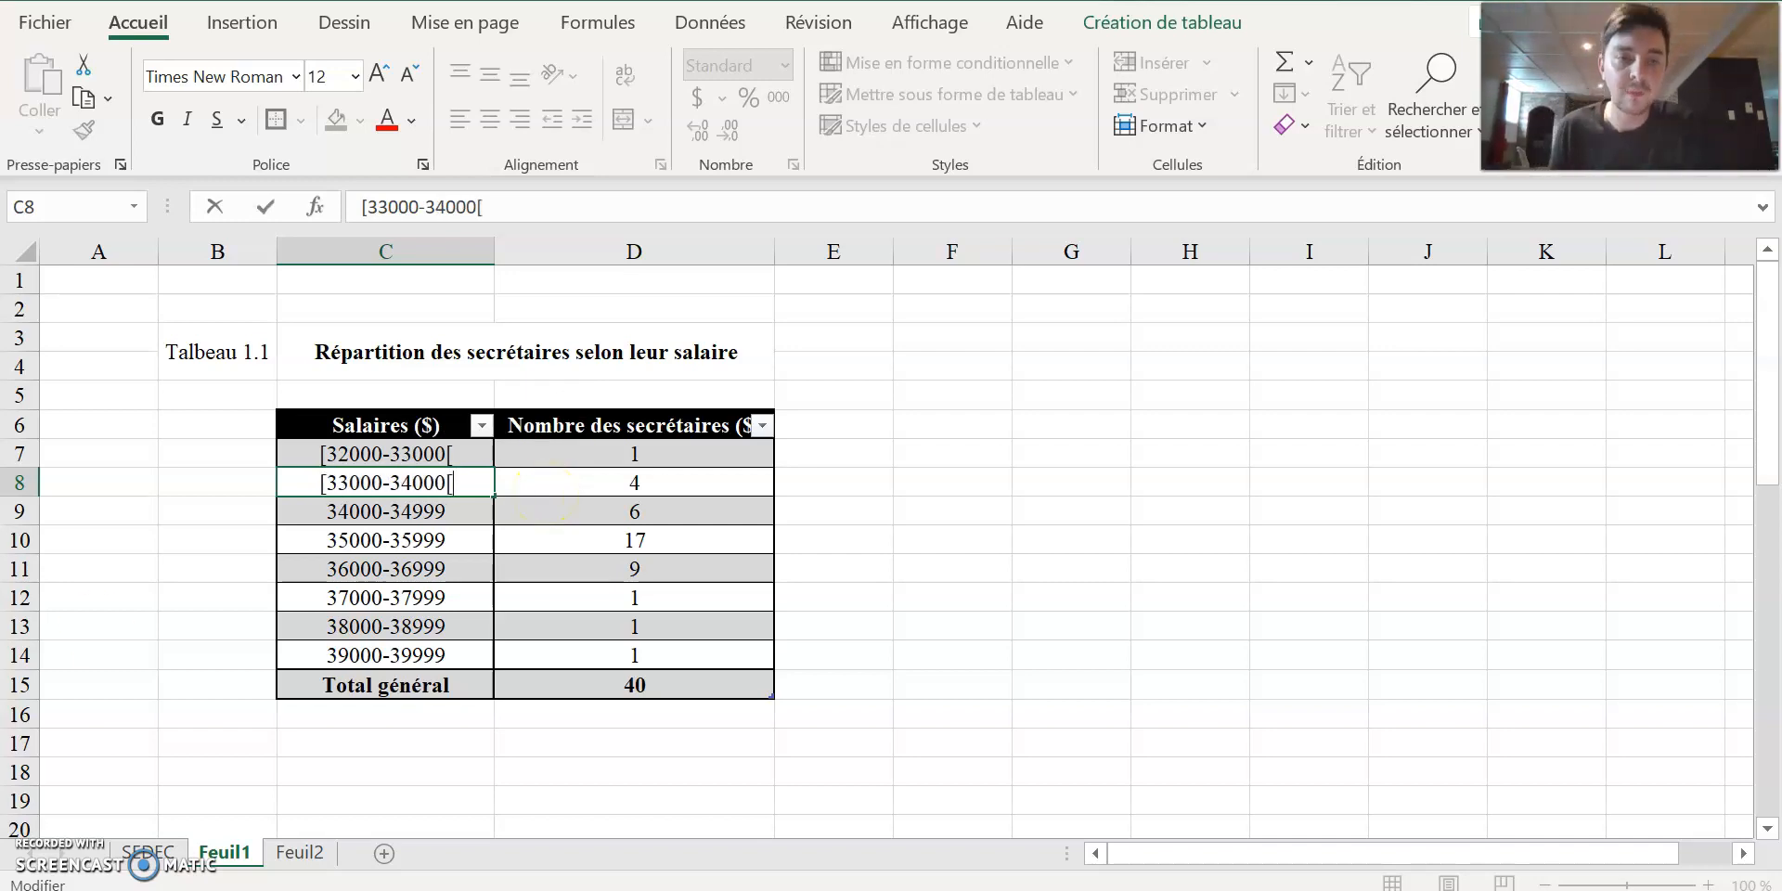
pyautogui.moveTo(410, 445); pyautogui.dragTo(469, 656)
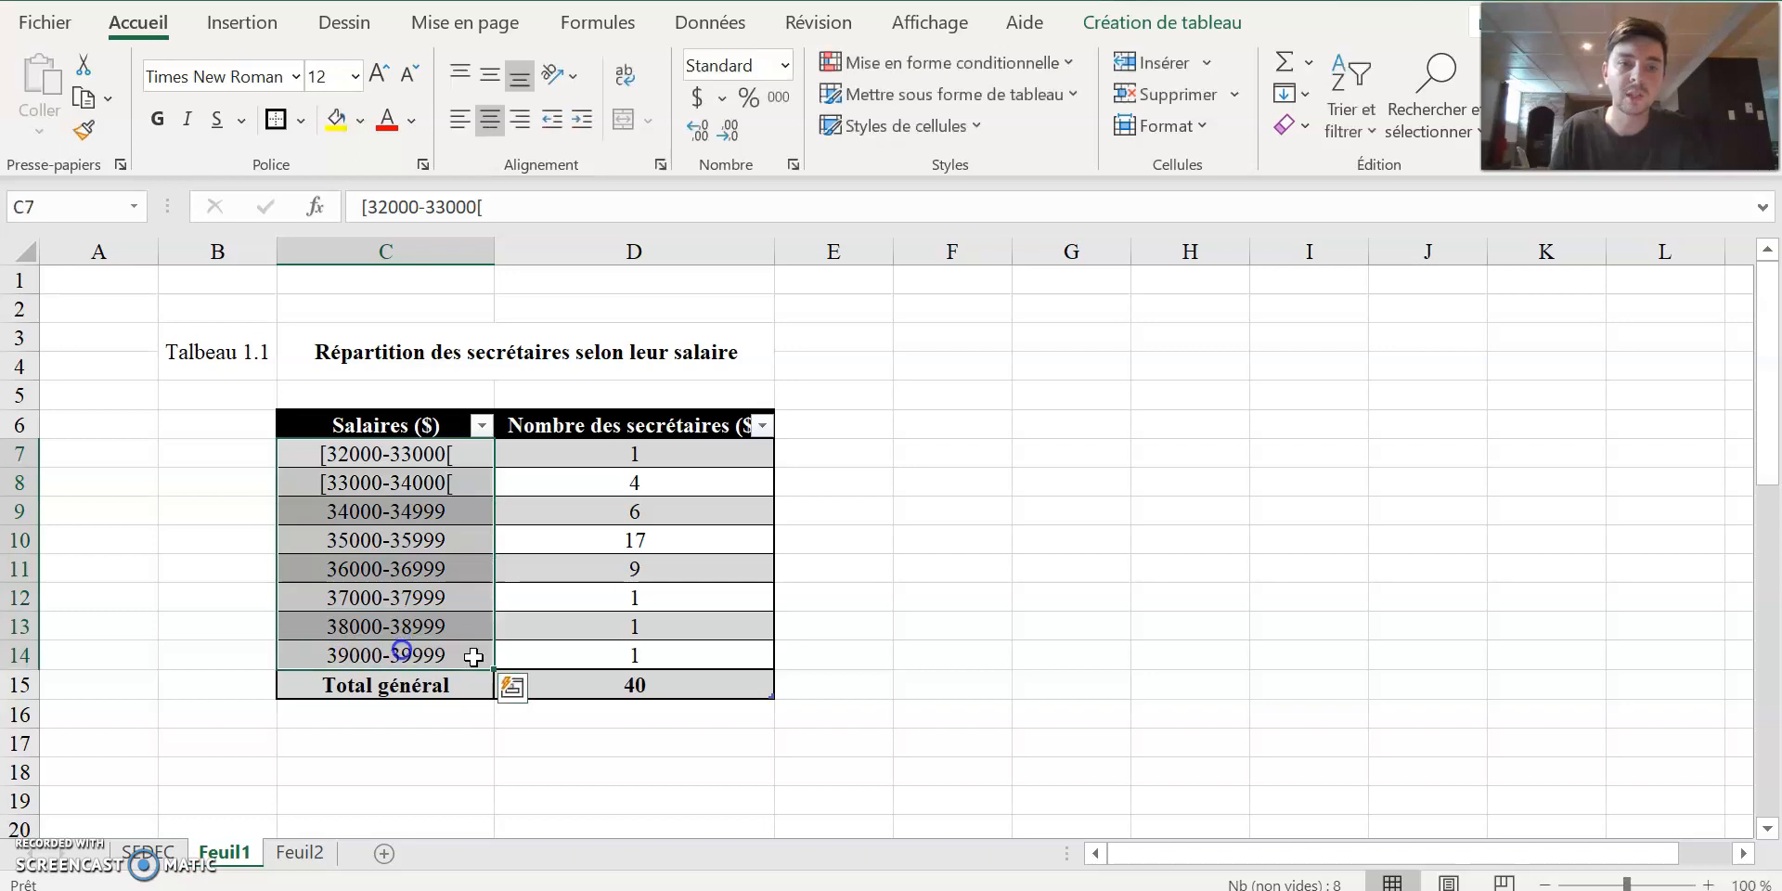
pyautogui.click(1070, 658)
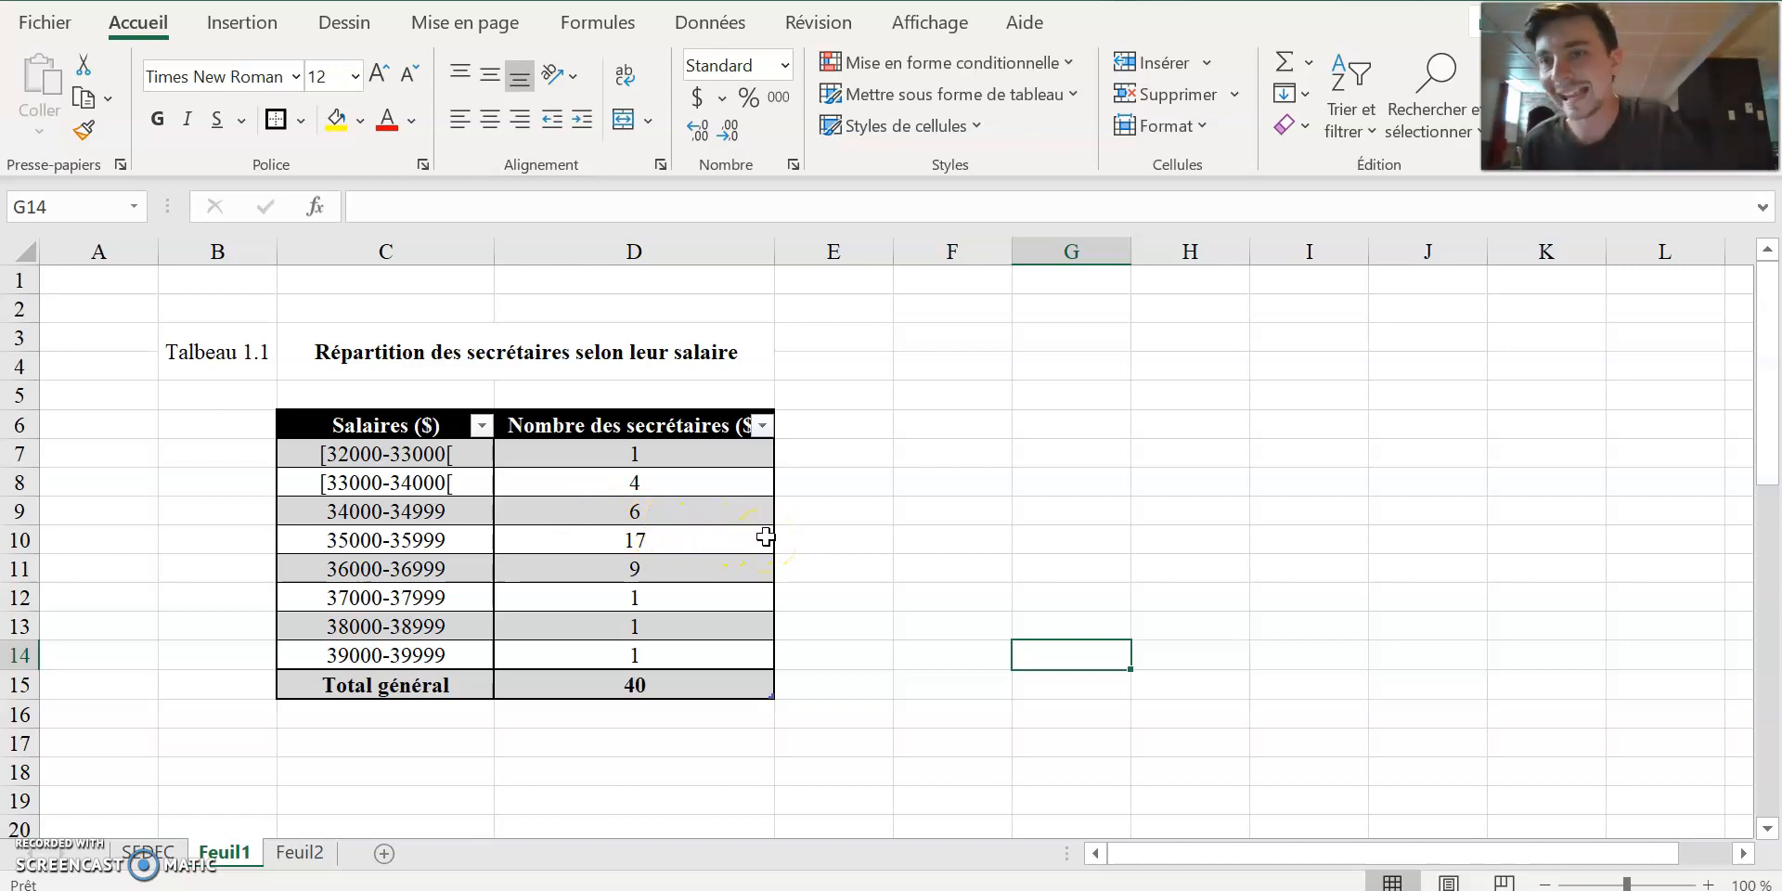
pyautogui.click(396, 457)
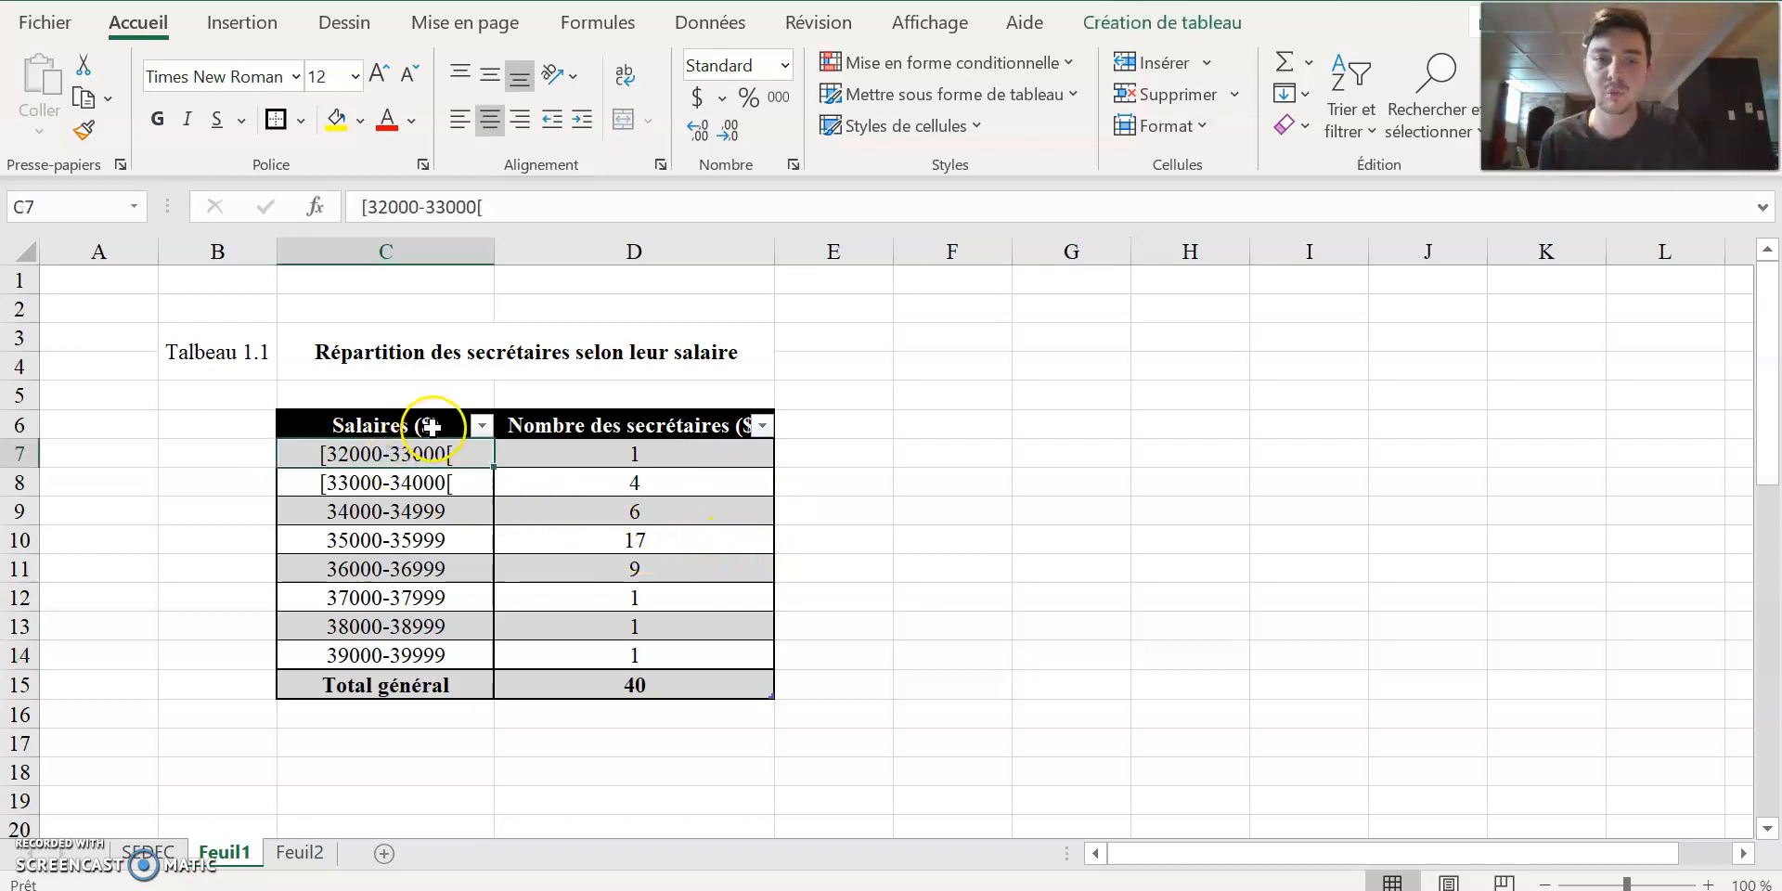
pyautogui.click(463, 494)
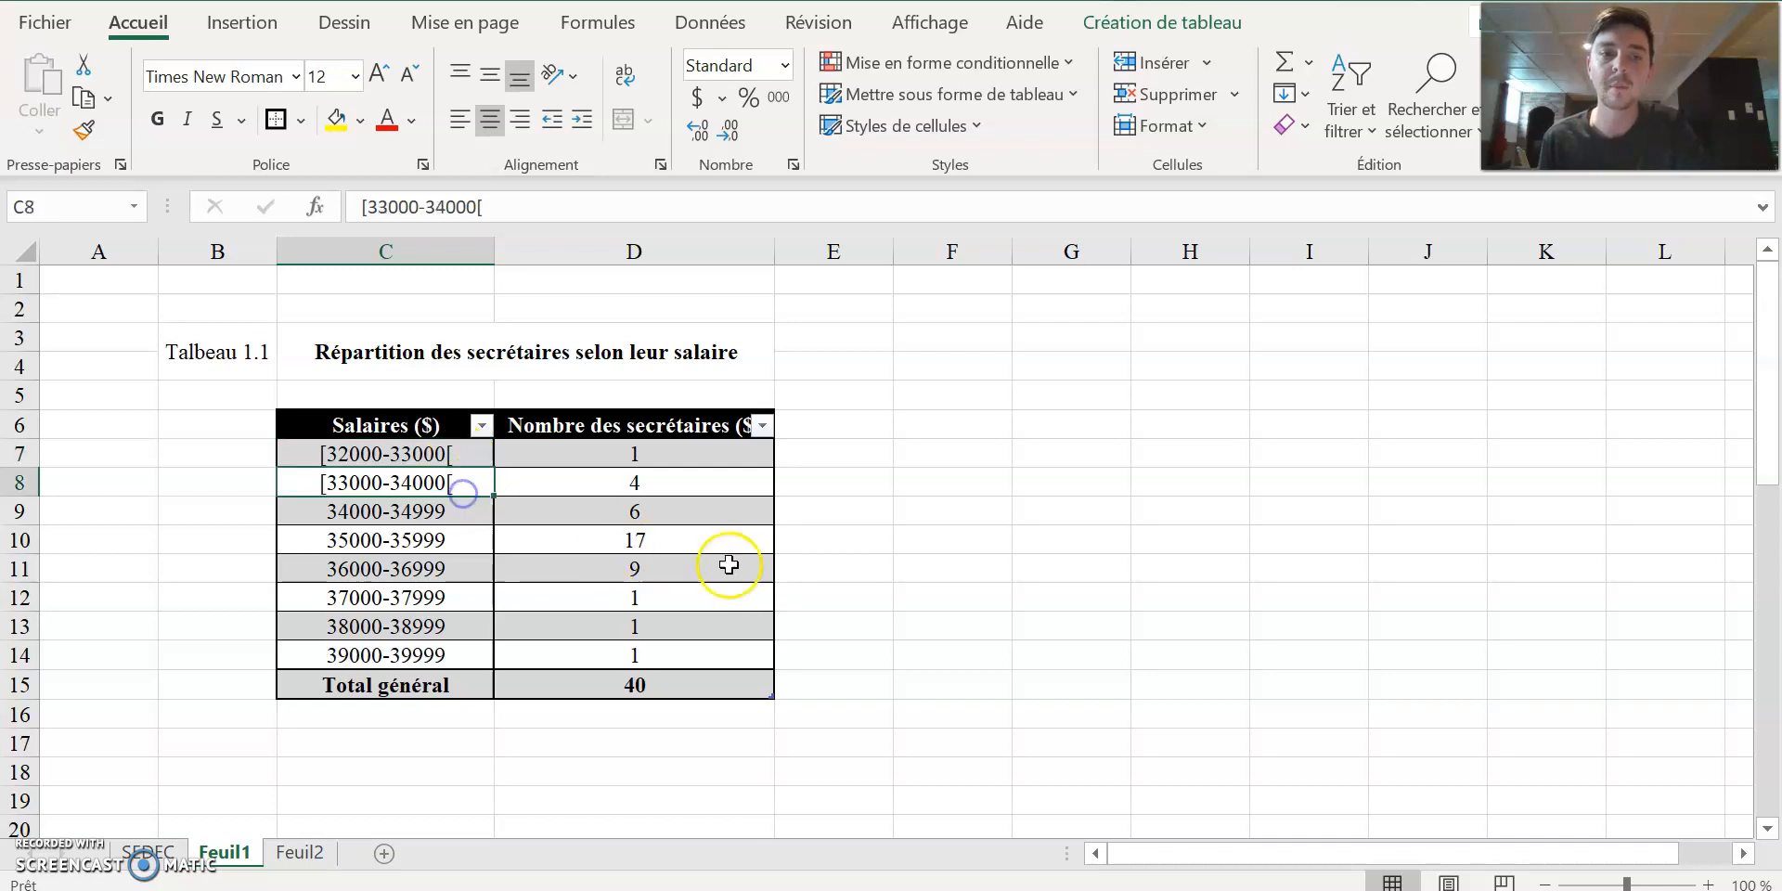
pyautogui.moveTo(441, 453); pyautogui.dragTo(484, 655)
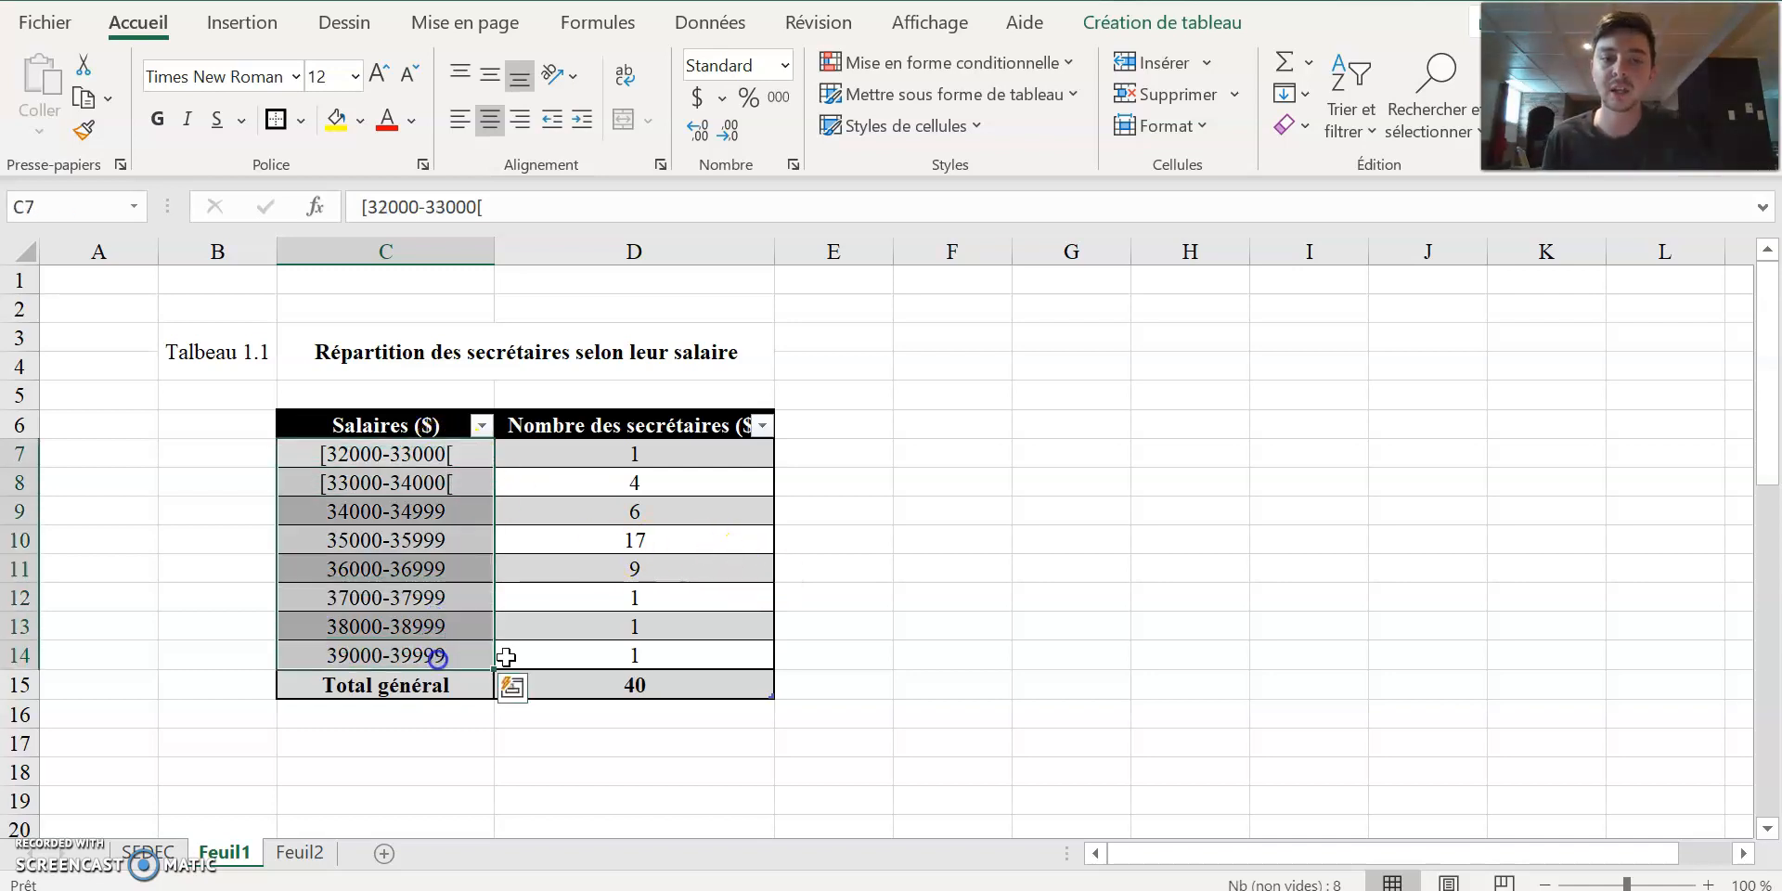
pyautogui.click(954, 588)
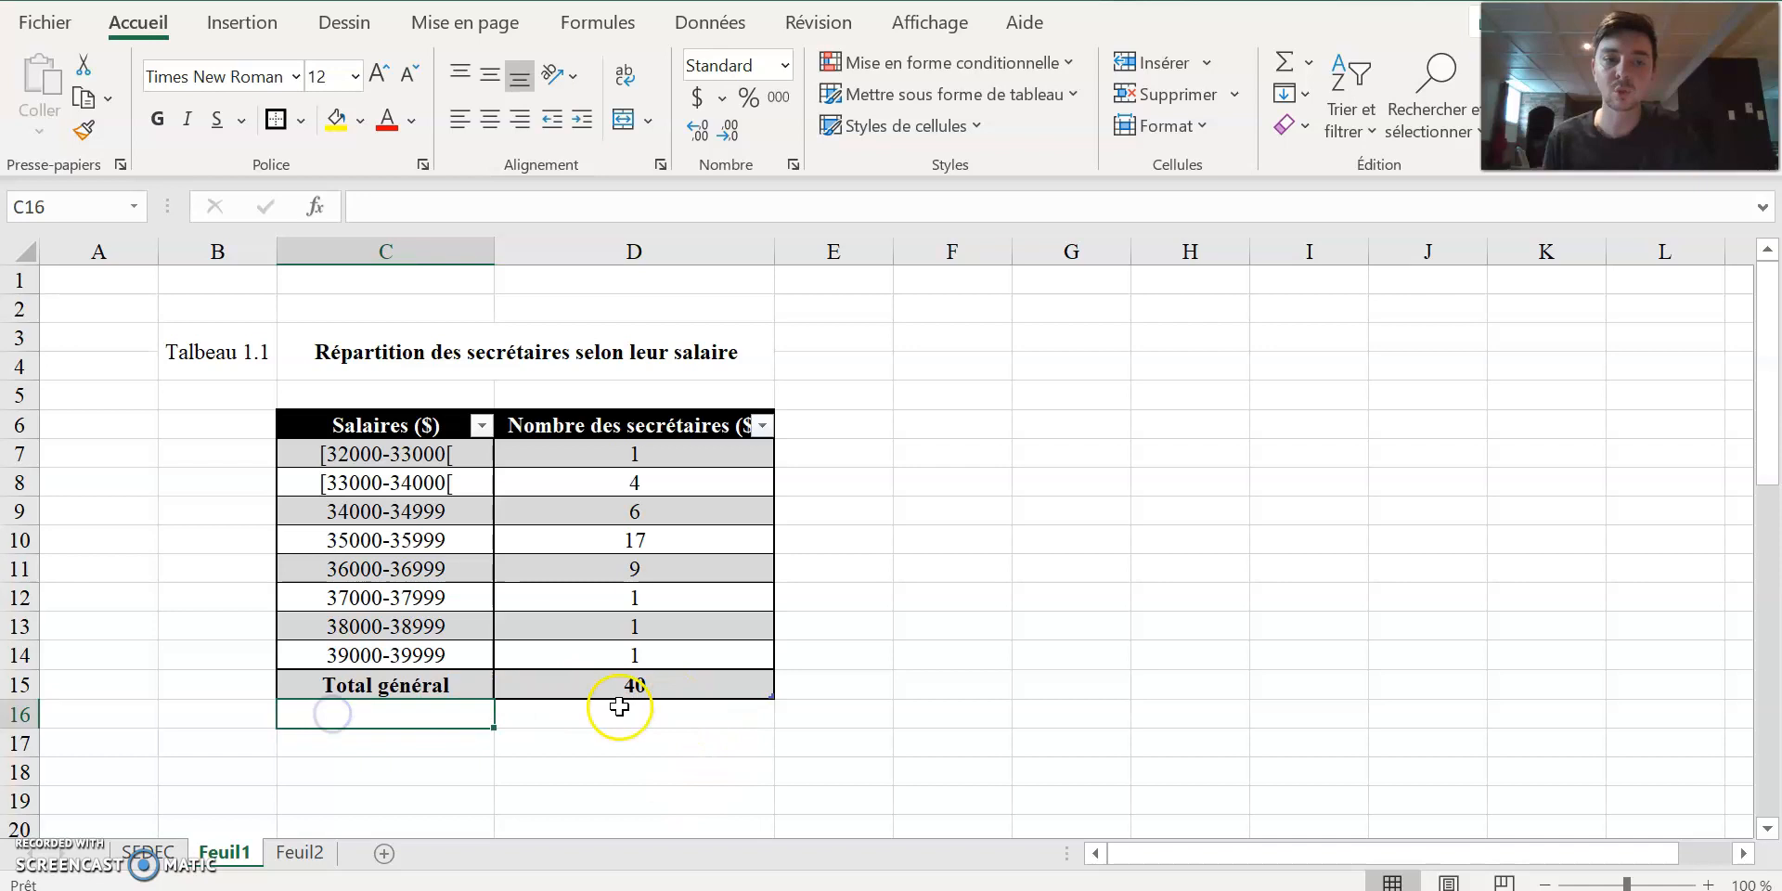
# Copy the source note from A46 on the SEDEC sheet into C16 below the table on Feuil1, keeping it left-aligned.
pyautogui.click(148, 851)
pyautogui.scroll(-12, 297, 650)
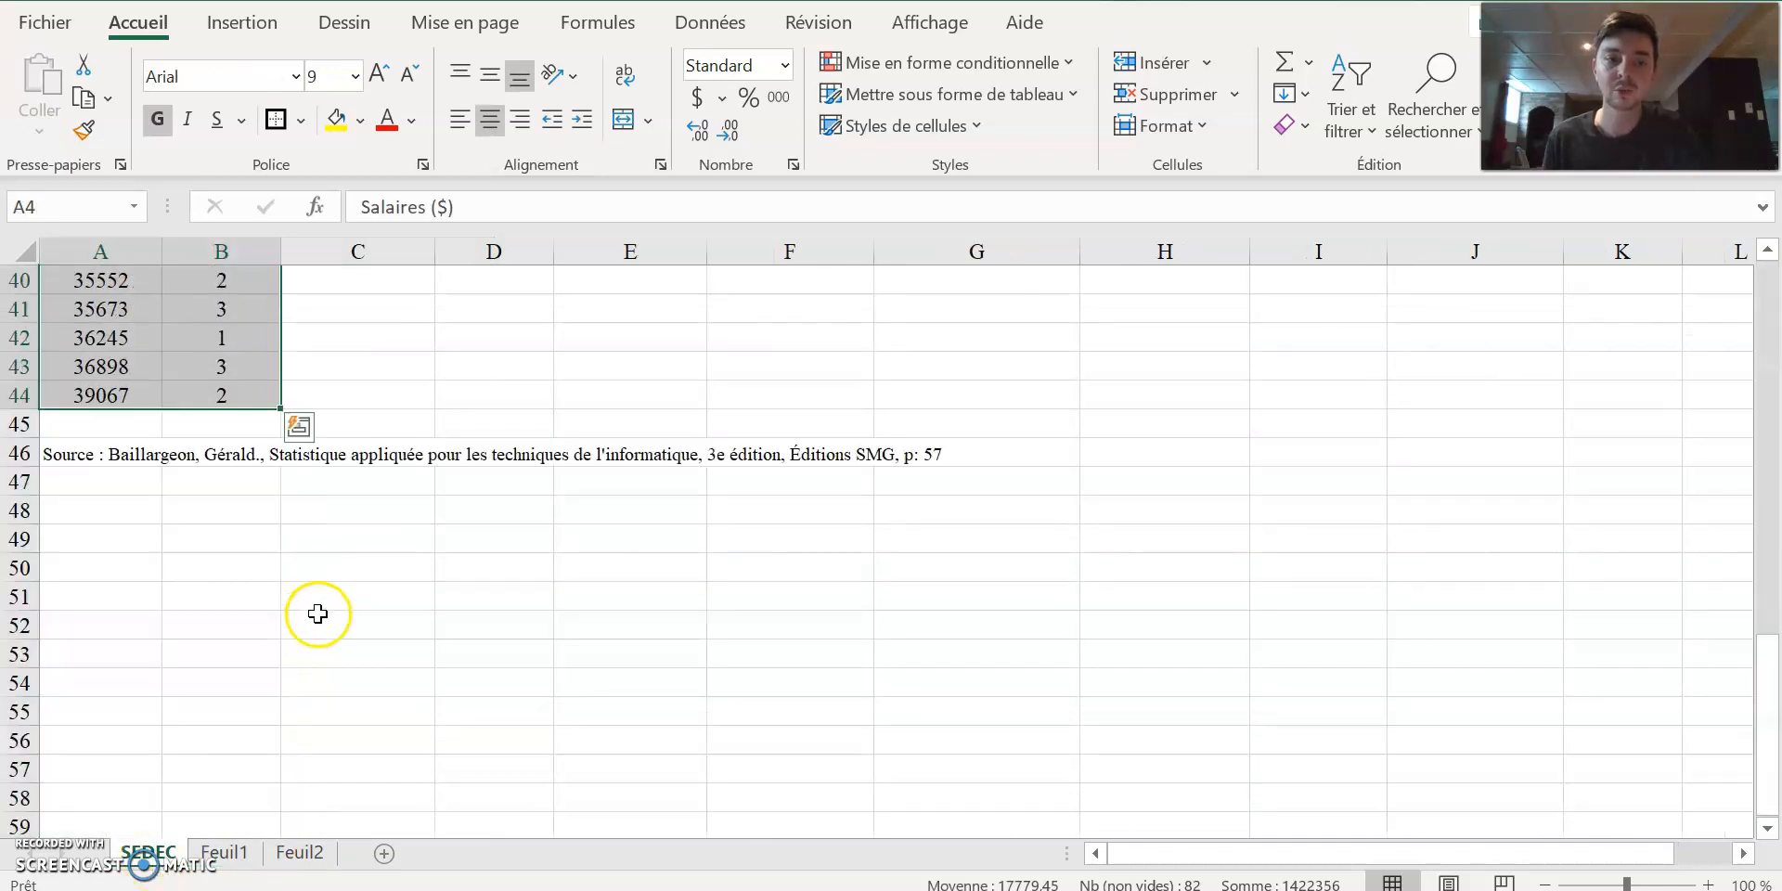
pyautogui.click(89, 457)
pyautogui.hotkey('ctrl', 'c')
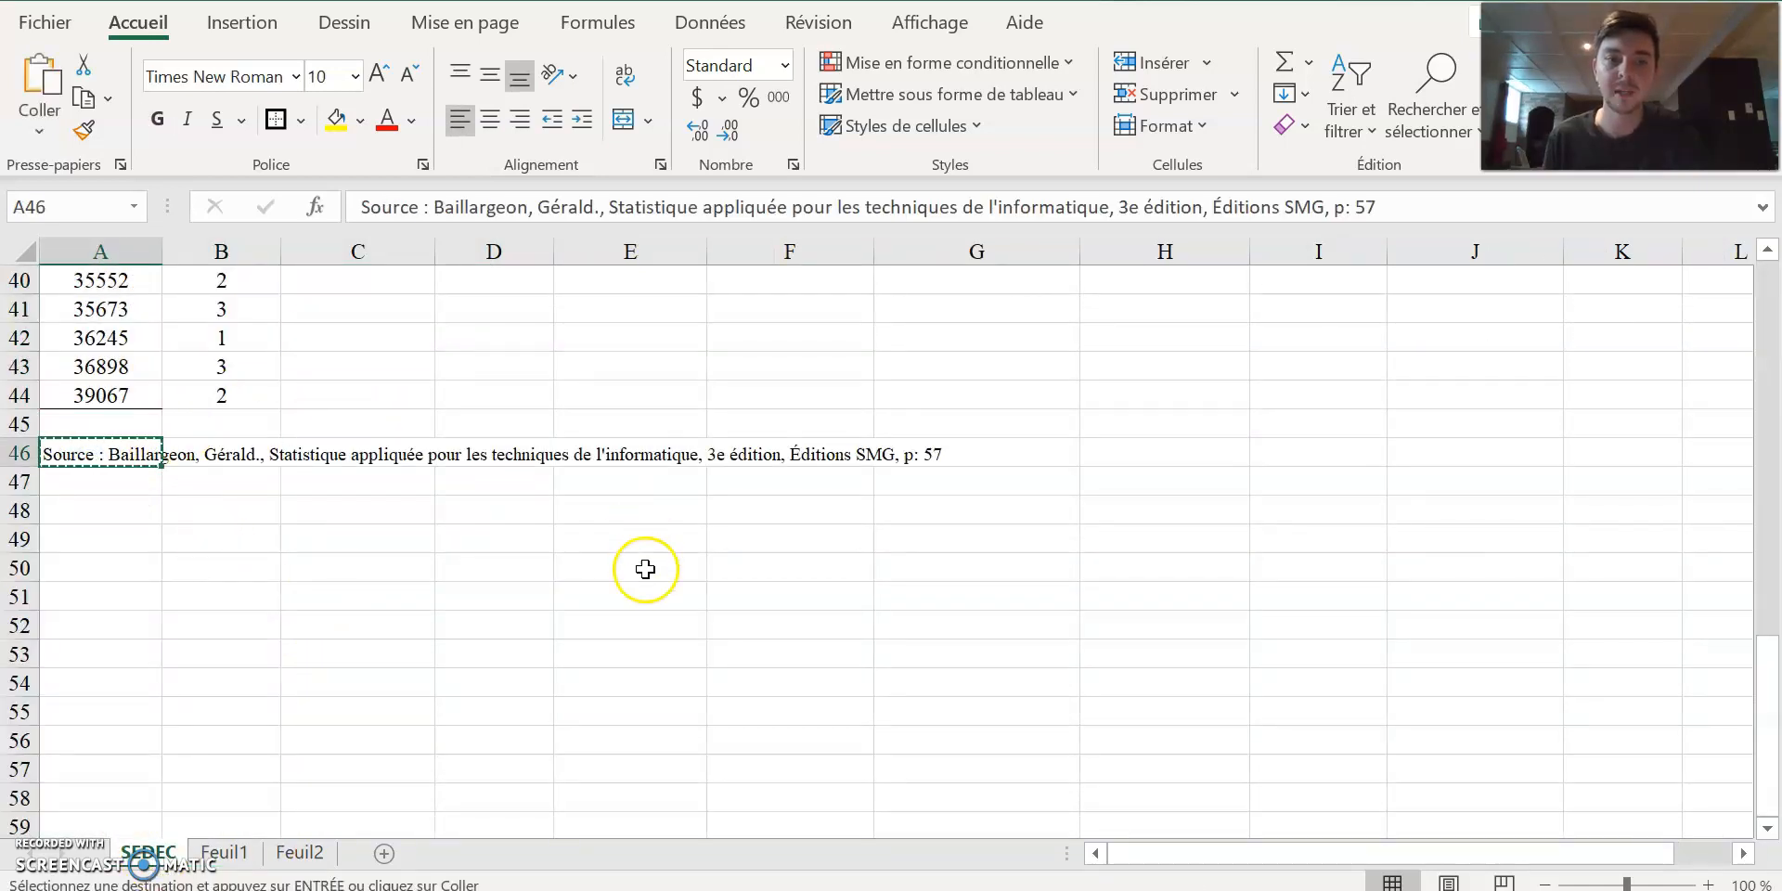
pyautogui.click(208, 853)
pyautogui.click(381, 715)
pyautogui.hotkey('ctrl', 'v')
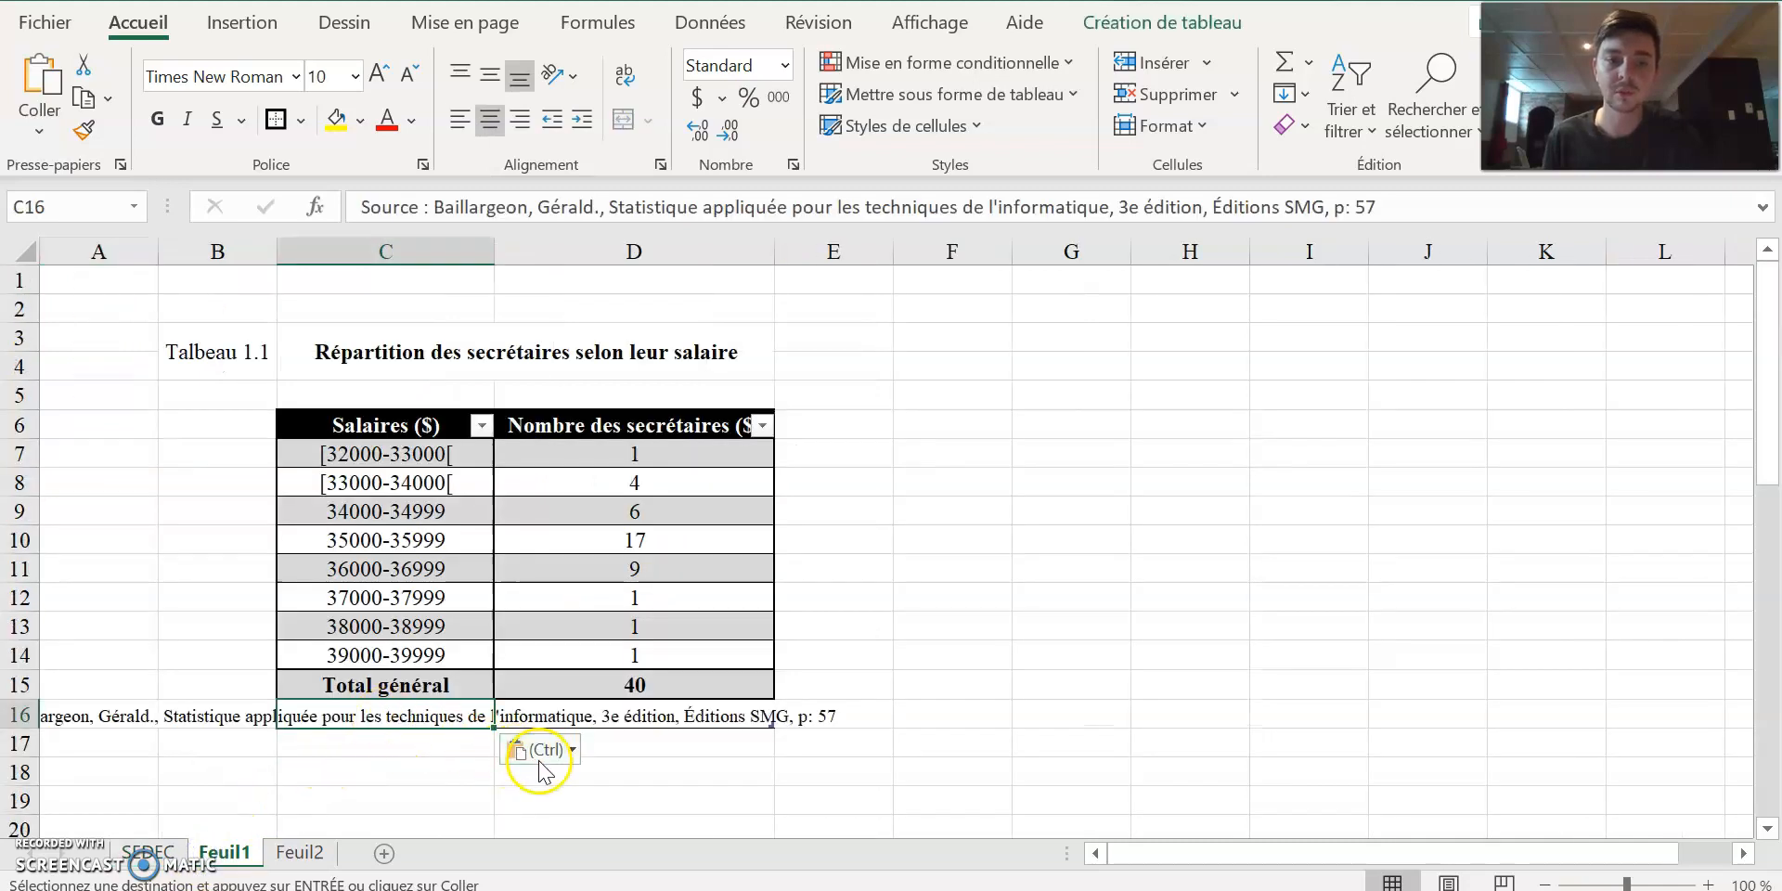
pyautogui.click(511, 790)
pyautogui.hotkey('ctrl', 'z')
pyautogui.click(554, 788)
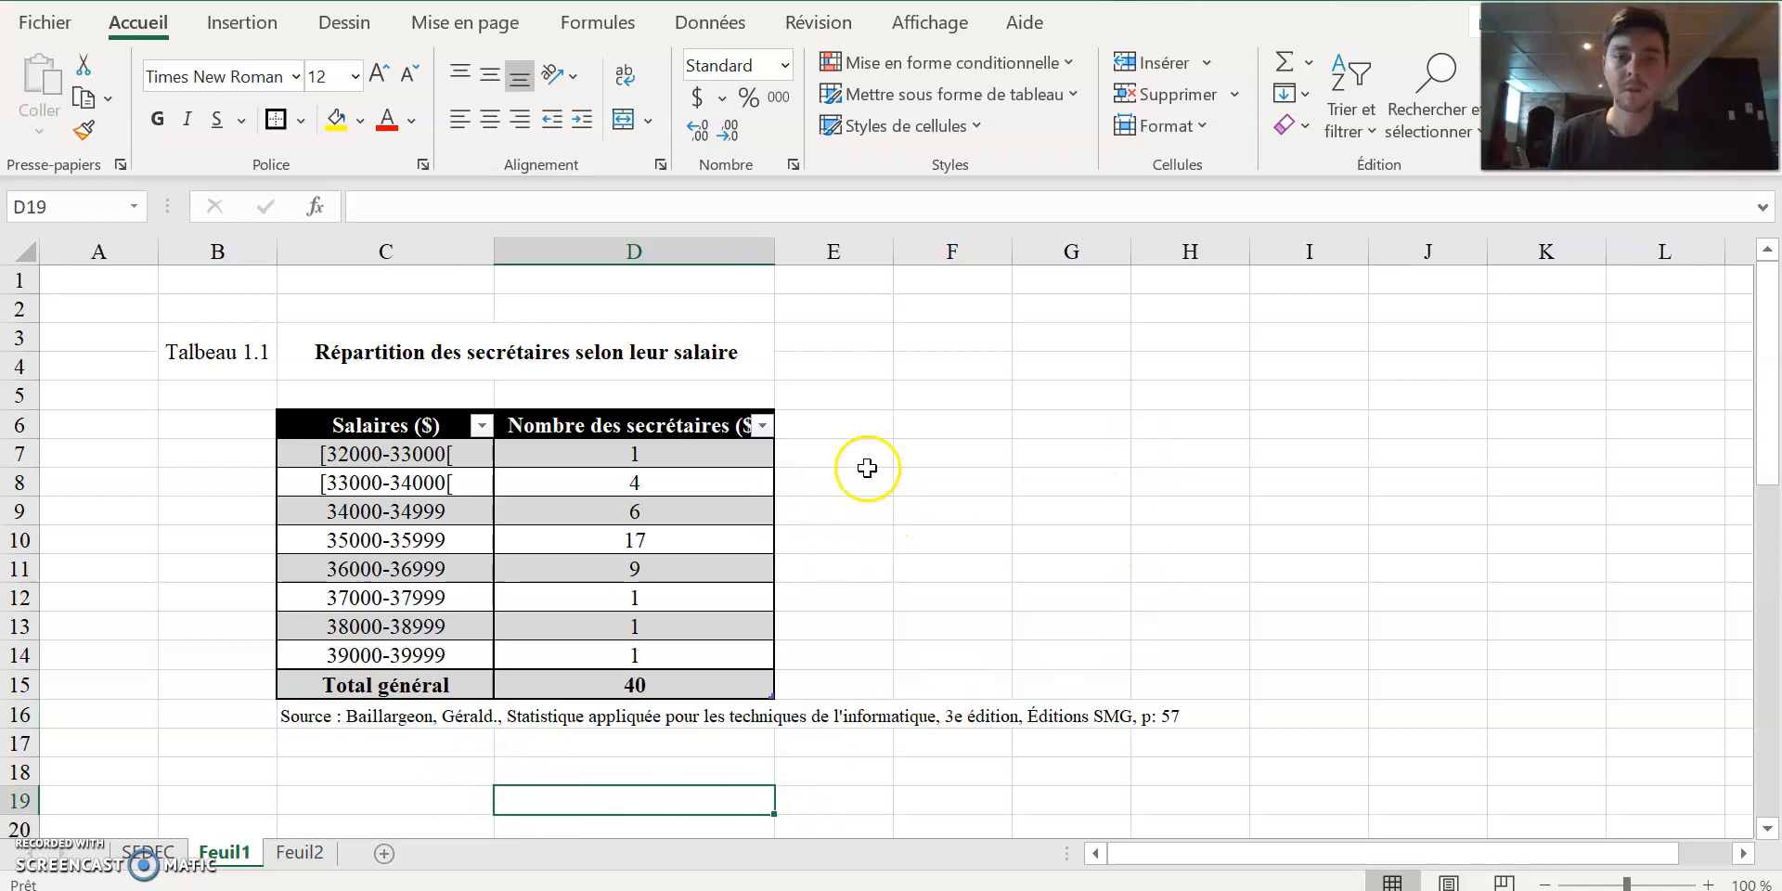
# Widen column D slightly so that the header "Nombre des secrétaires ($)" fits beside its filter arrow.
pyautogui.moveTo(774, 251); pyautogui.dragTo(801, 256)
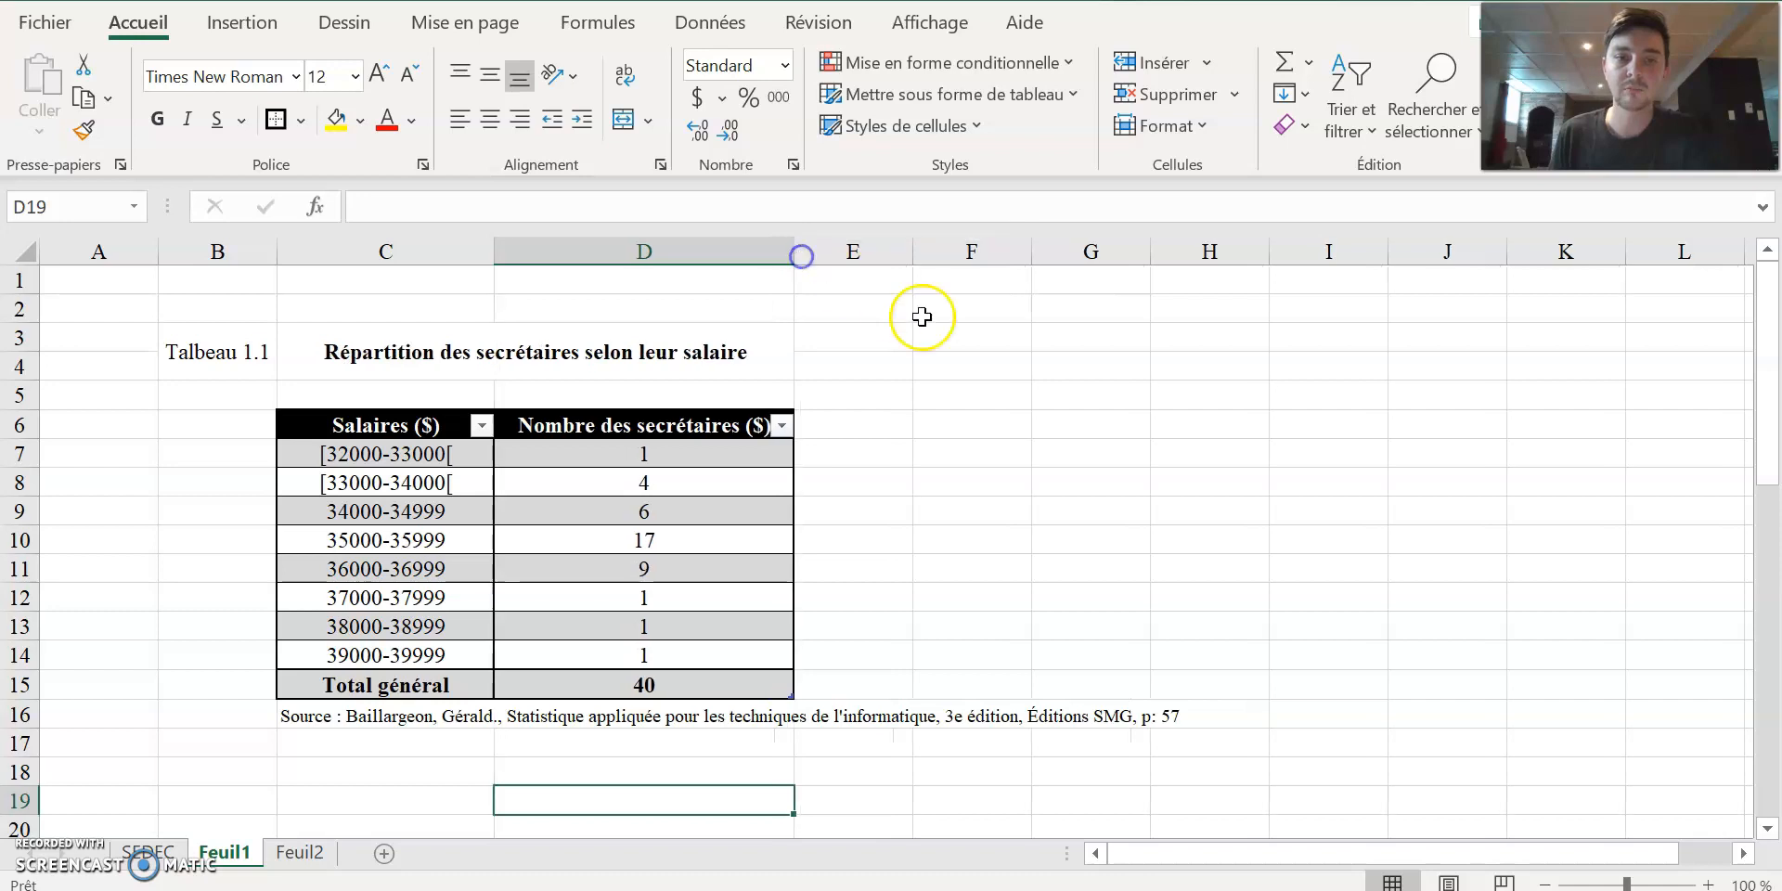
pyautogui.moveTo(414, 522); pyautogui.dragTo(422, 656)
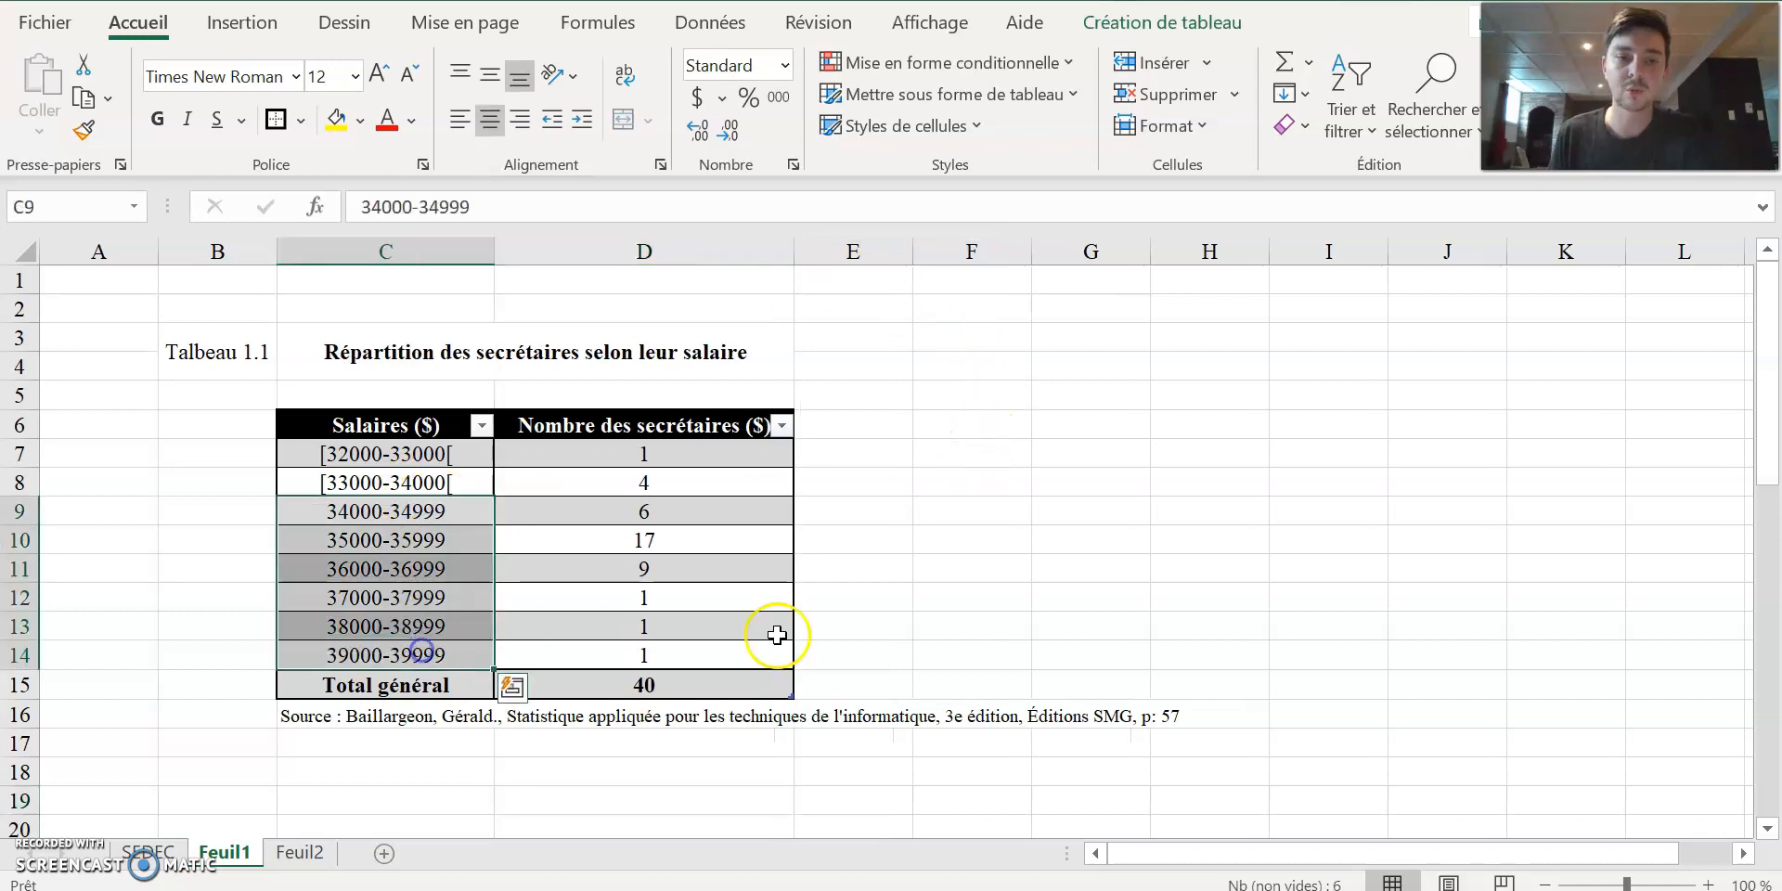
pyautogui.click(1126, 538)
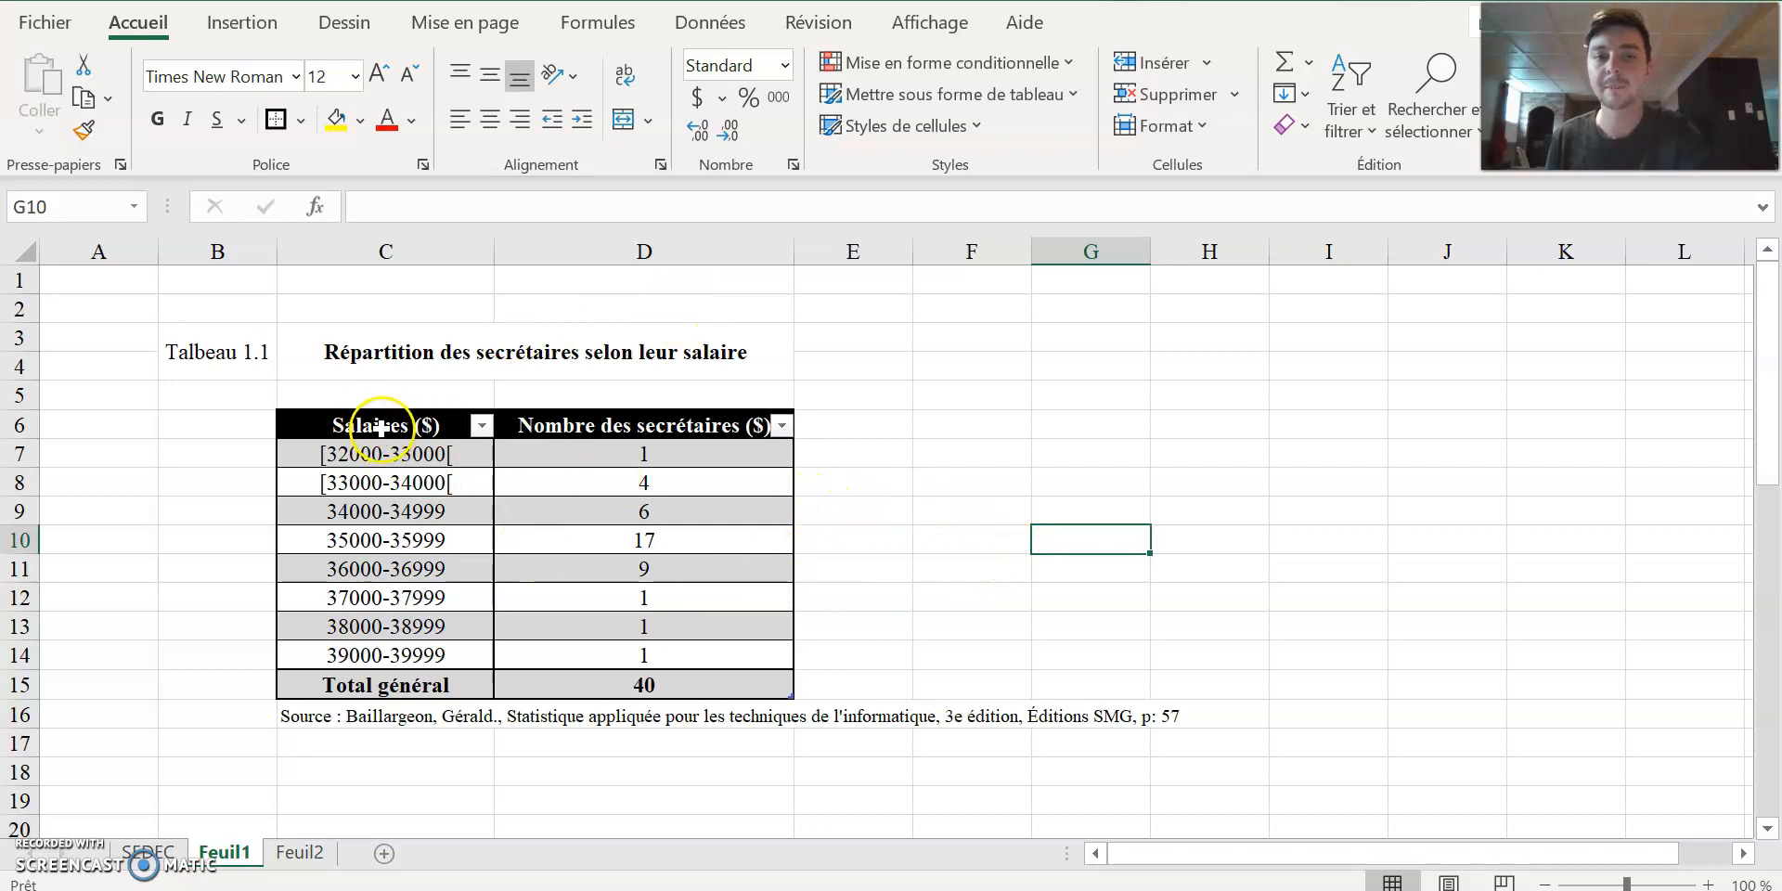
# Insert the recommended clustered column chart (Histogramme groupé) from the range C6:D14, leaving out the total row.
pyautogui.moveTo(348, 417); pyautogui.dragTo(788, 656)
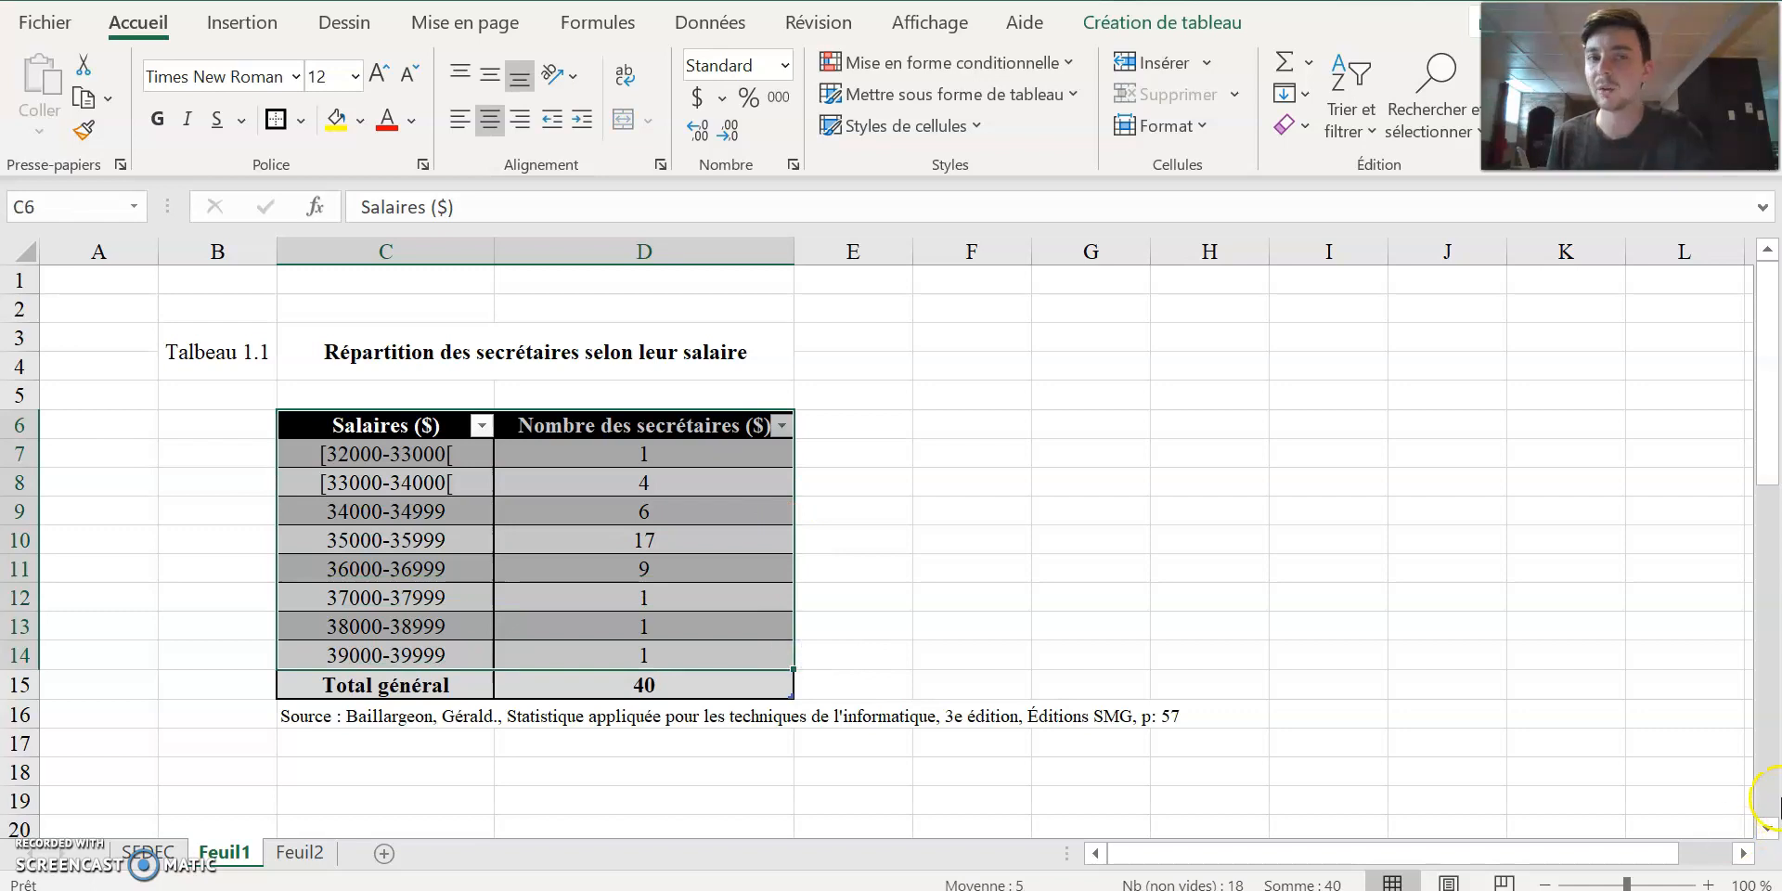
pyautogui.click(241, 24)
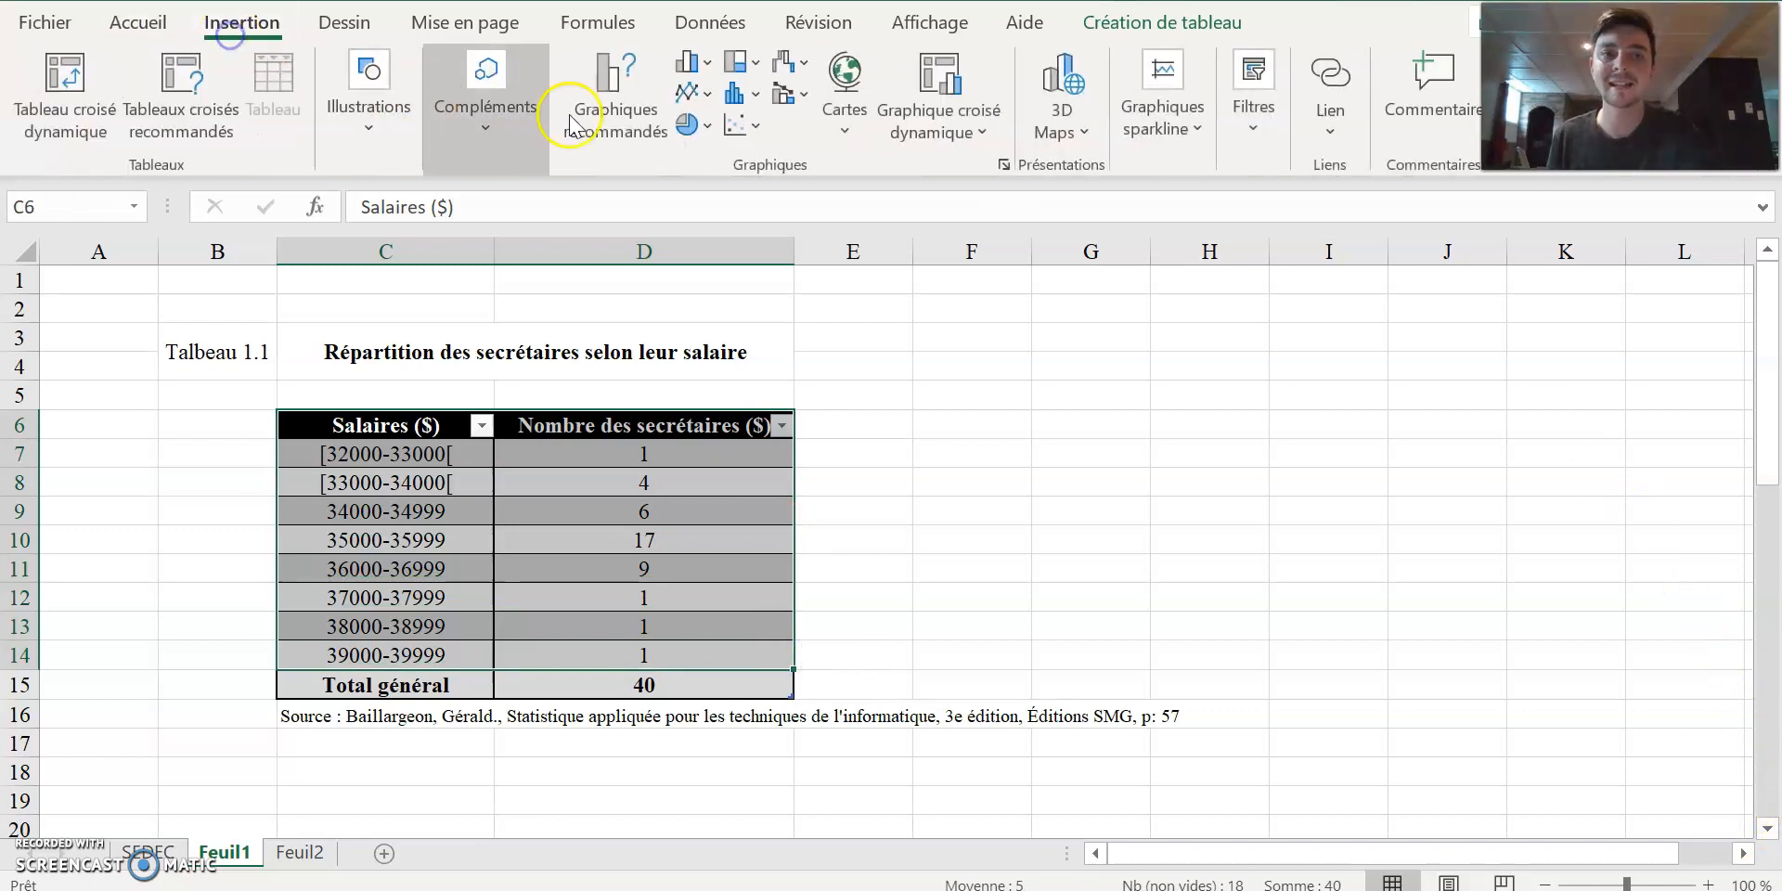
pyautogui.click(643, 128)
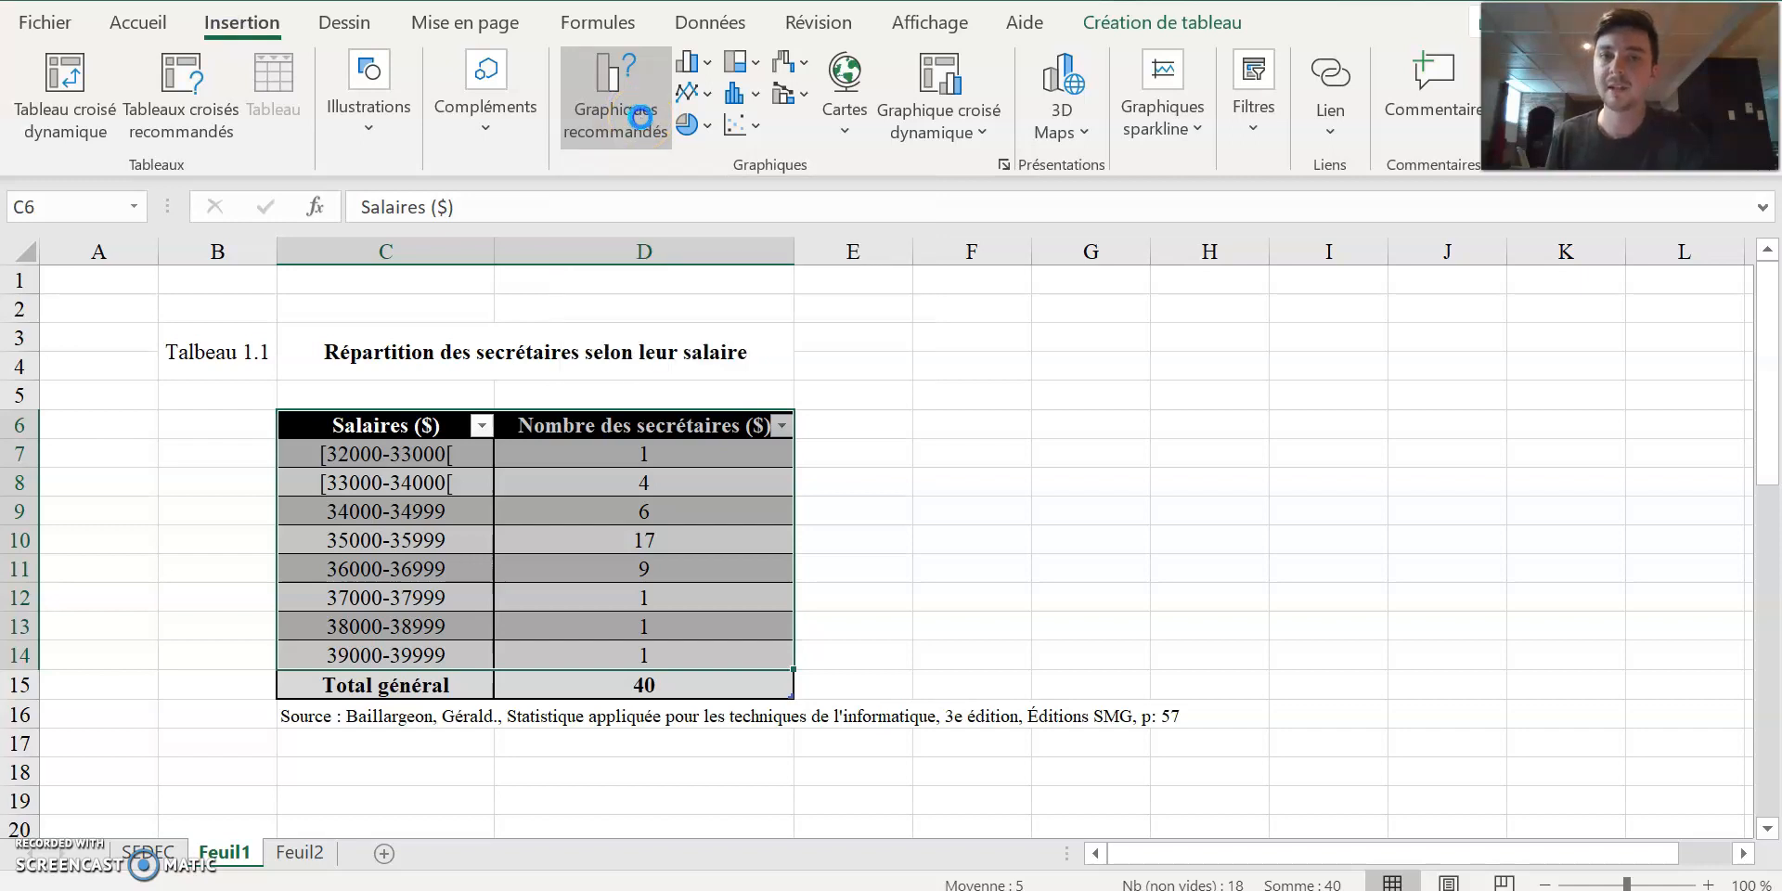
pyautogui.moveTo(819, 46); pyautogui.dragTo(1003, 30)
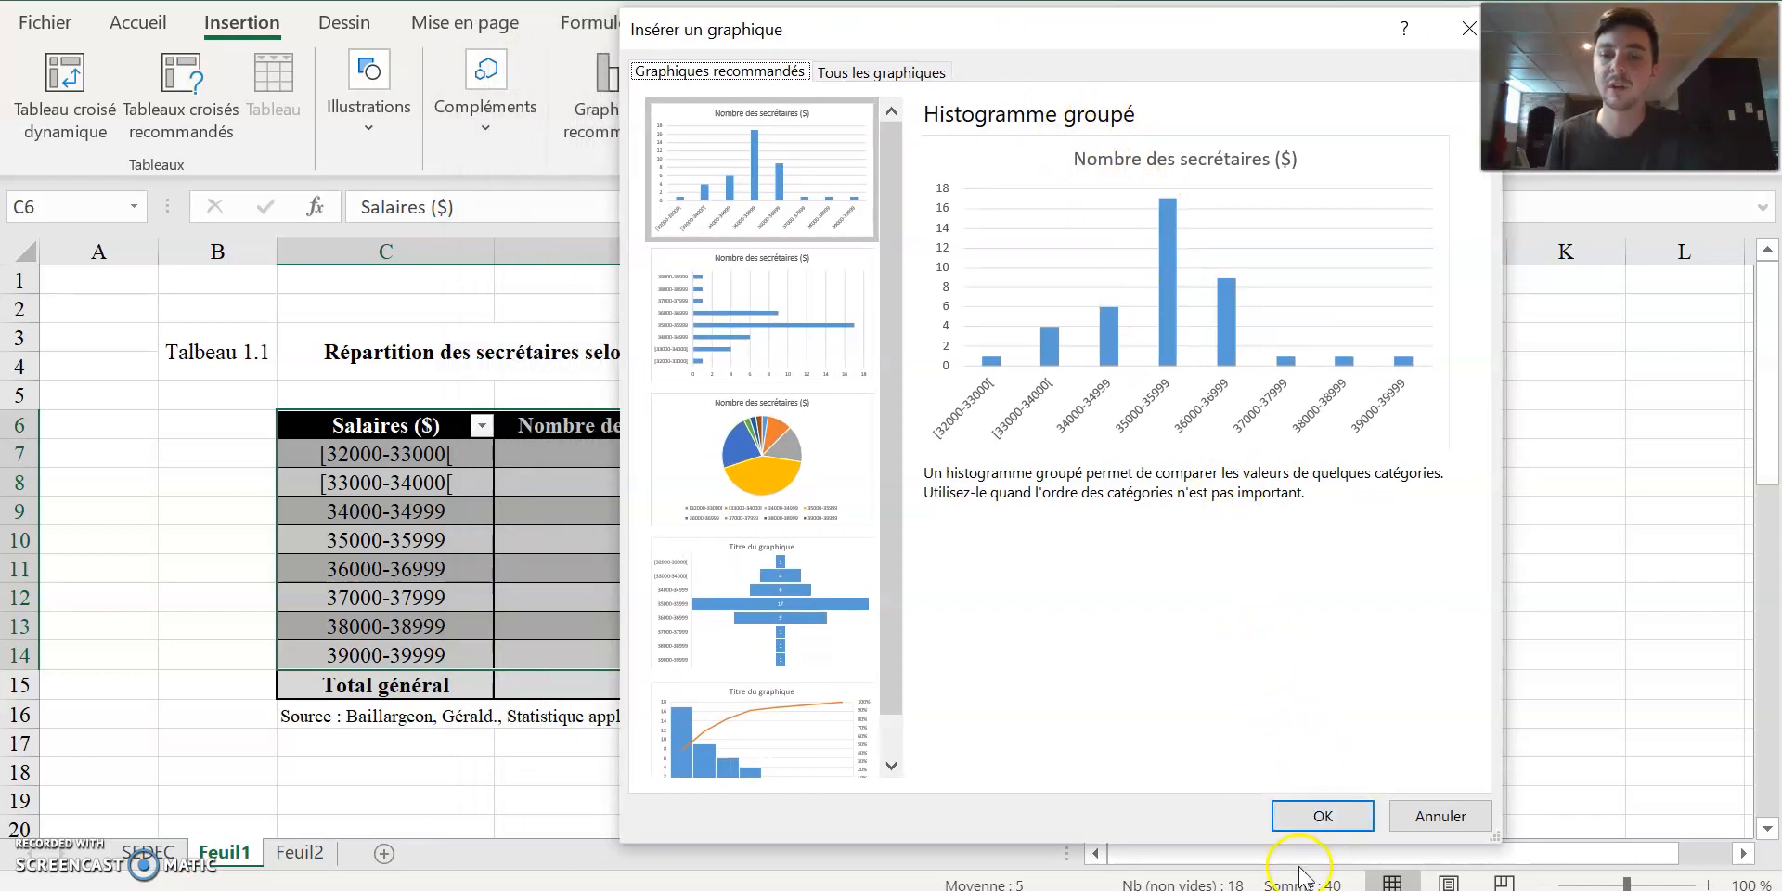
pyautogui.click(1323, 816)
# Move the chart well to the right of the table, starting at column K, and widen it to about column R.
pyautogui.moveTo(1122, 453); pyautogui.dragTo(1511, 335)
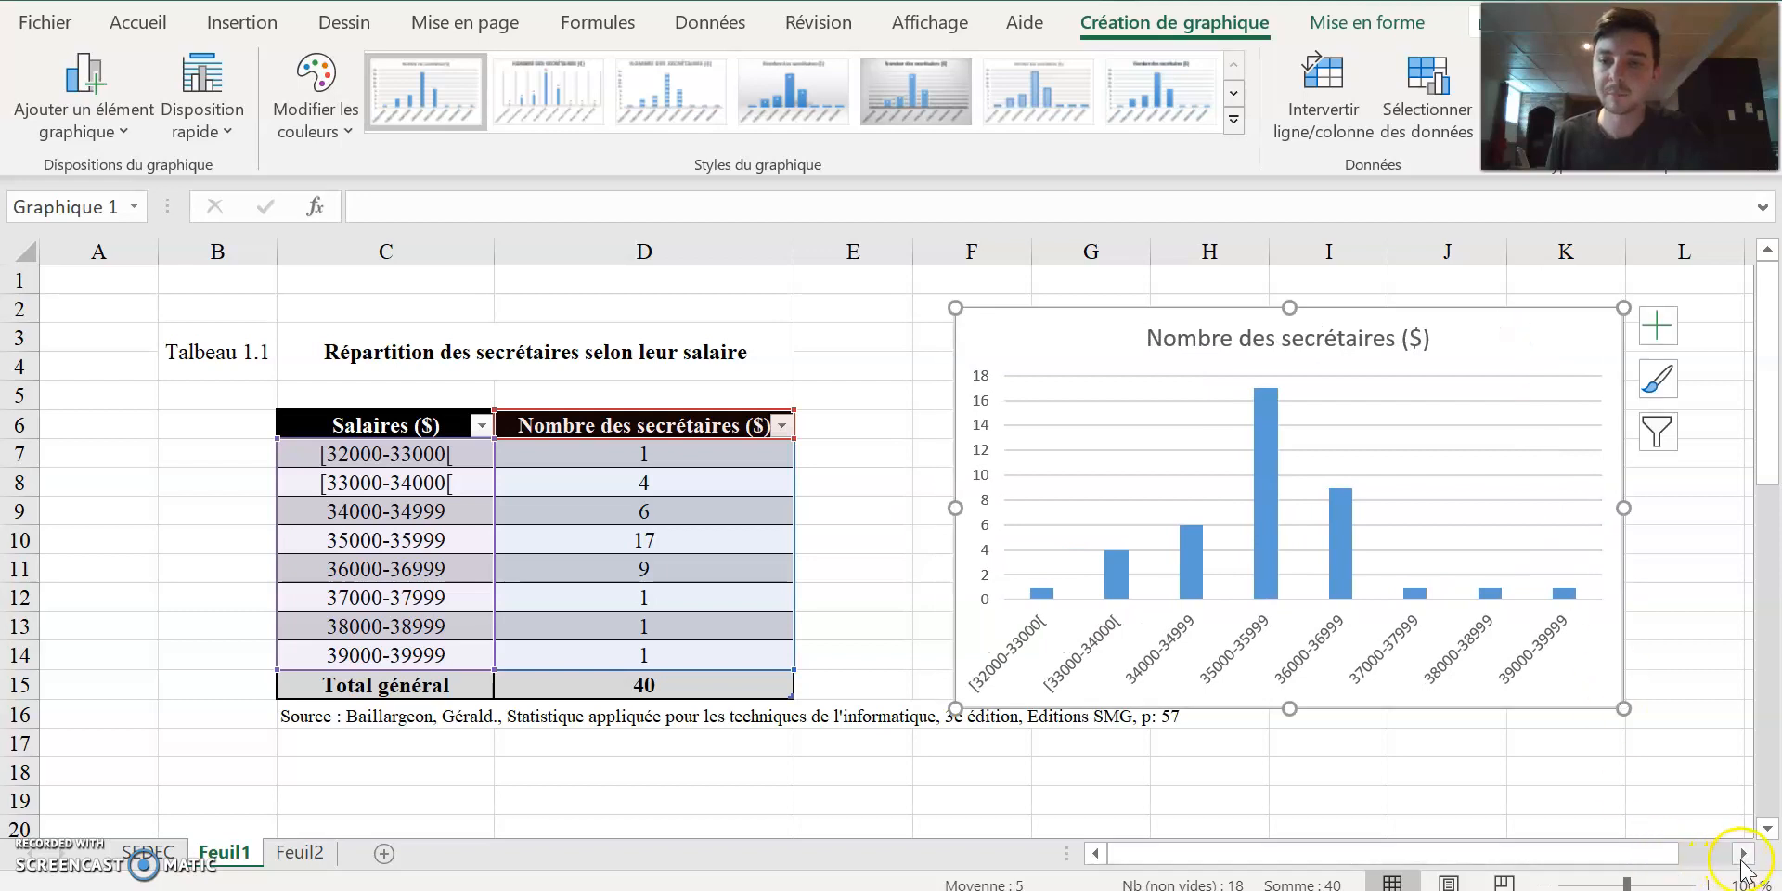
pyautogui.click(1743, 853)
pyautogui.moveTo(791, 357); pyautogui.dragTo(1295, 352)
pyautogui.moveTo(1421, 525); pyautogui.dragTo(1740, 526)
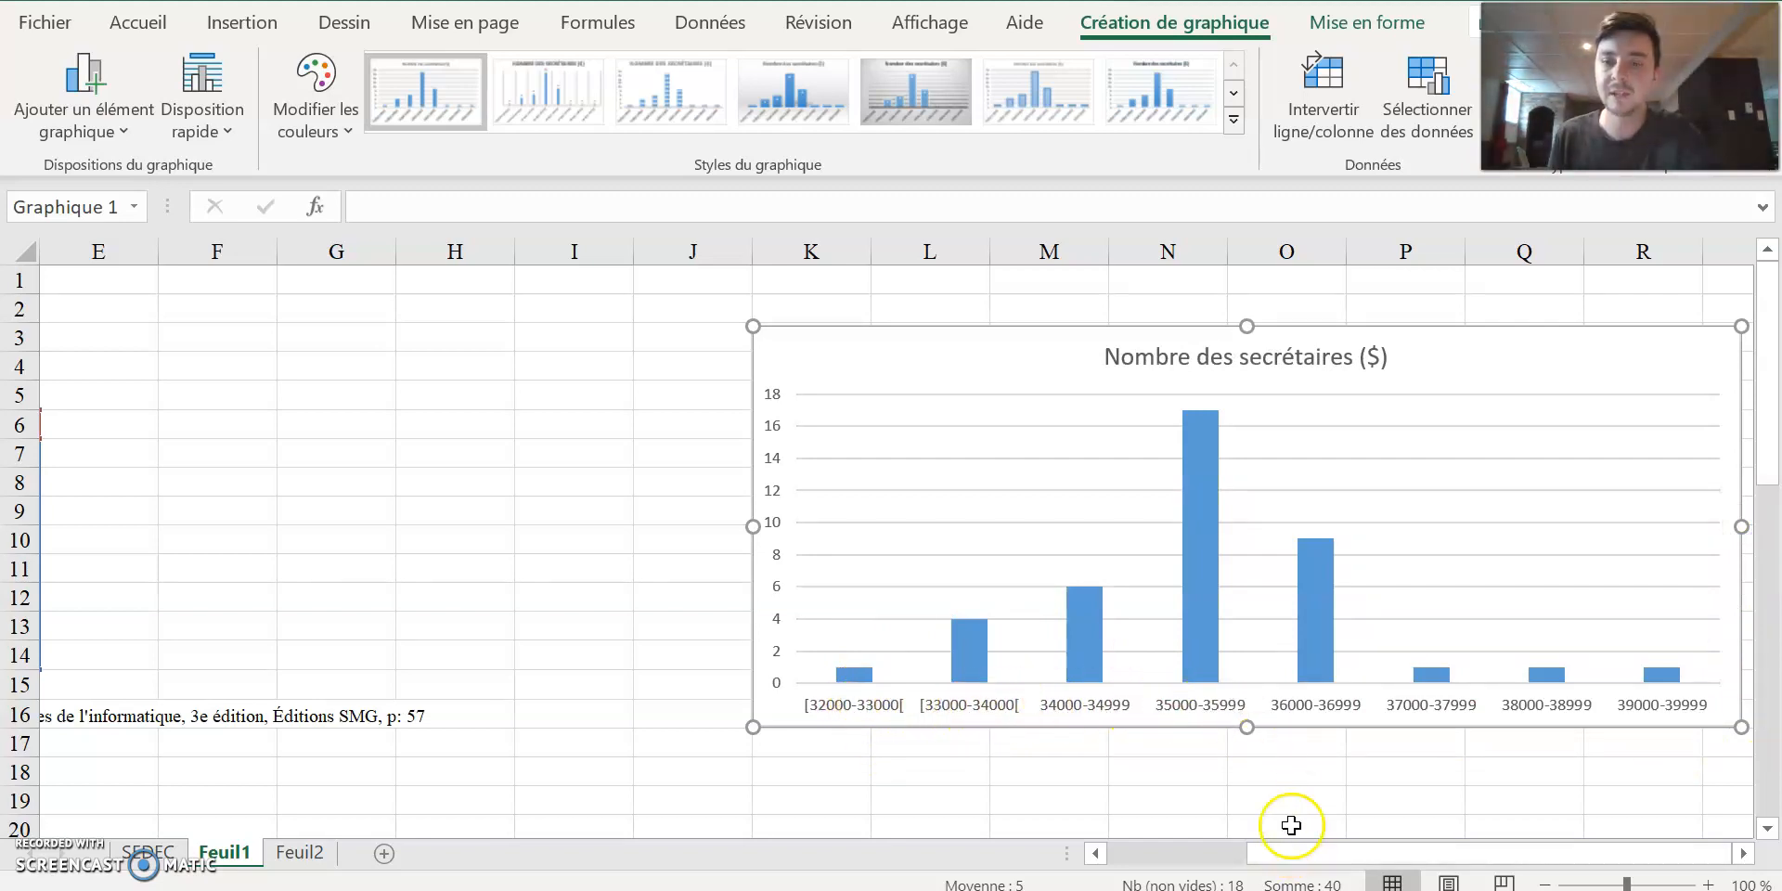
# Replace the chart title with the table title copied from C3, "Répartition des secrétaires selon leur salaire".
pyautogui.moveTo(1218, 851); pyautogui.dragTo(1183, 850)
pyautogui.click(554, 354)
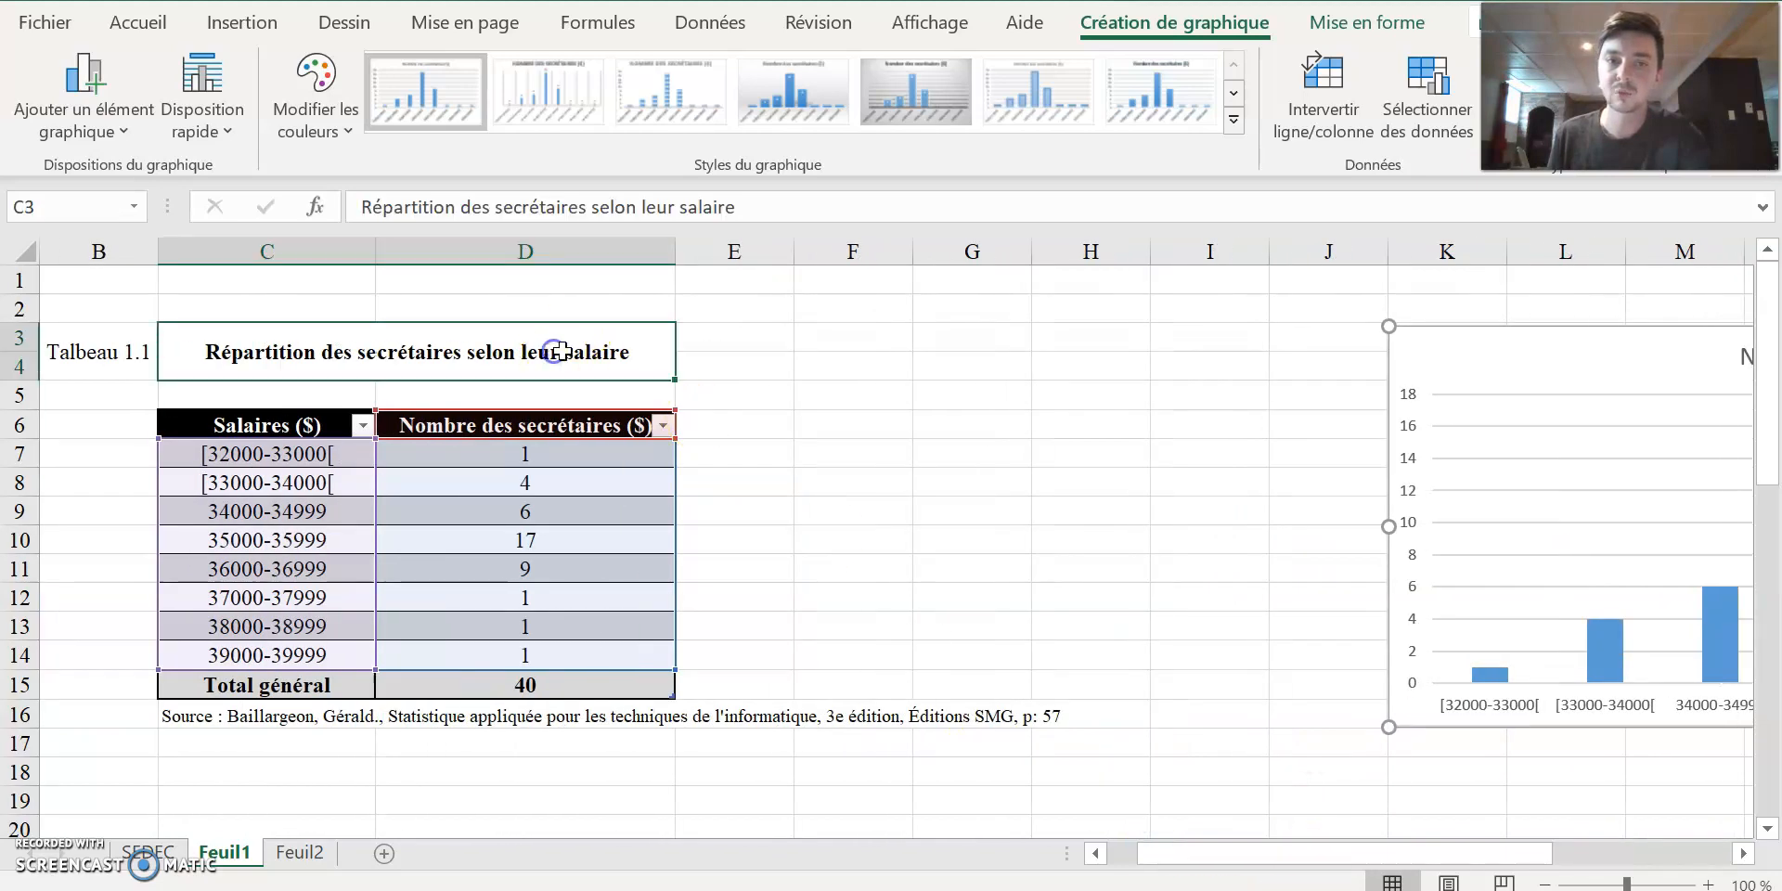
pyautogui.moveTo(775, 206); pyautogui.dragTo(357, 208)
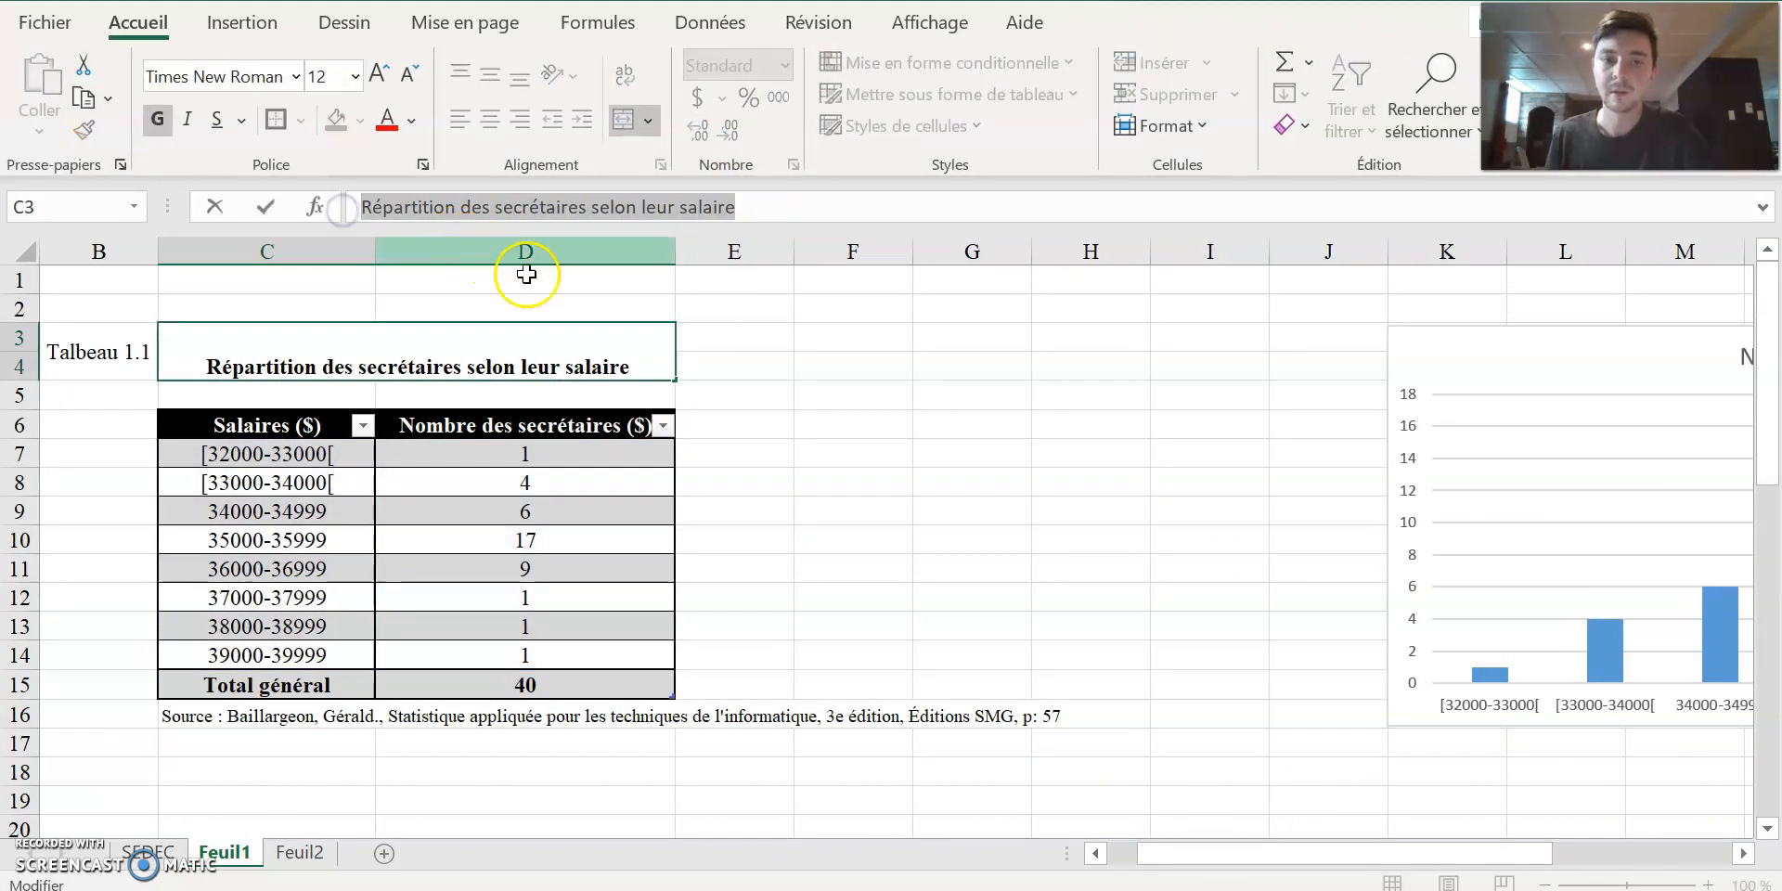
pyautogui.click(1100, 529)
pyautogui.moveTo(1410, 858); pyautogui.dragTo(1558, 856)
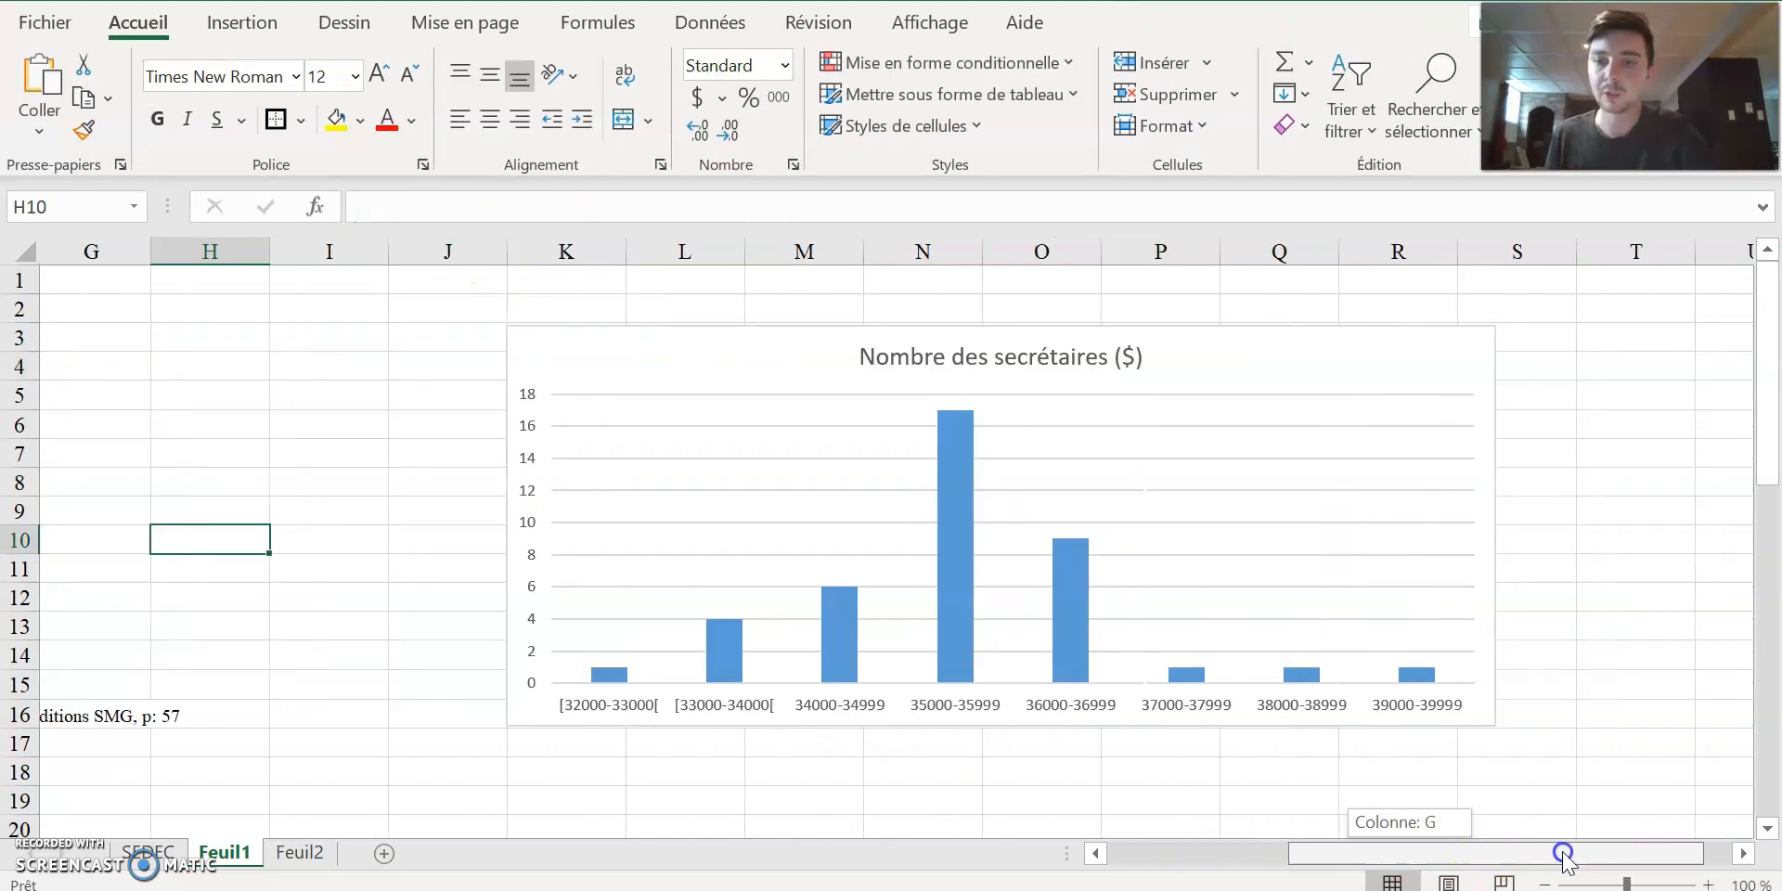
pyautogui.click(1097, 357)
pyautogui.doubleClick(1098, 357)
pyautogui.moveTo(1141, 366); pyautogui.dragTo(870, 357)
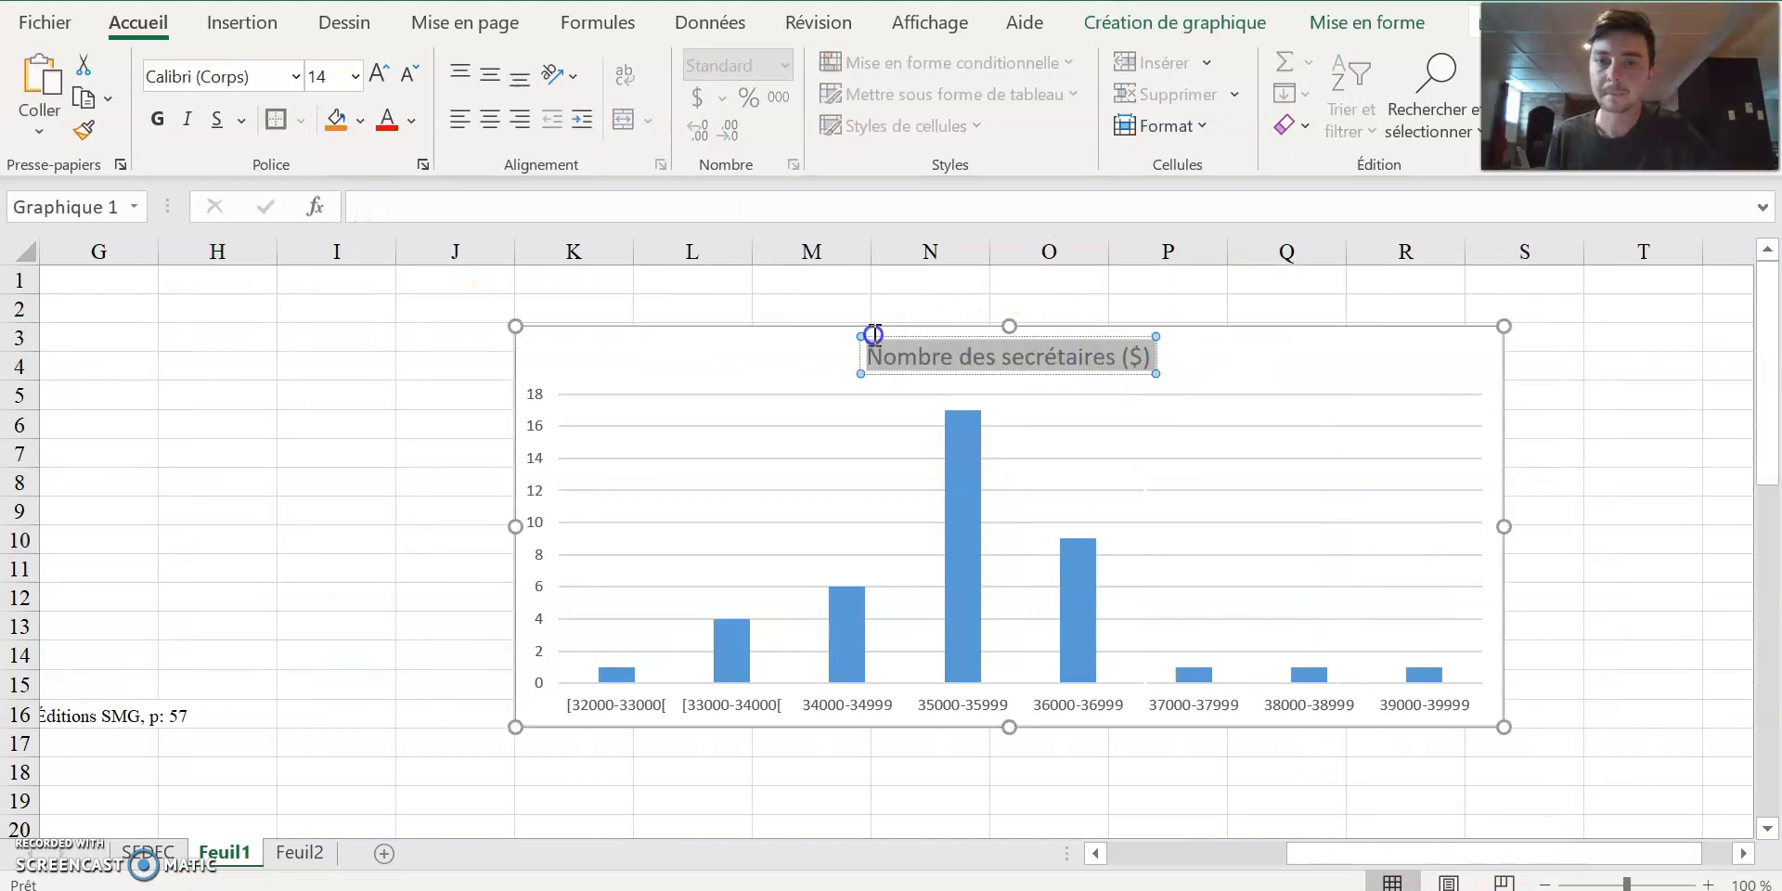
pyautogui.hotkey('ctrl', 'v')
pyautogui.click(779, 356)
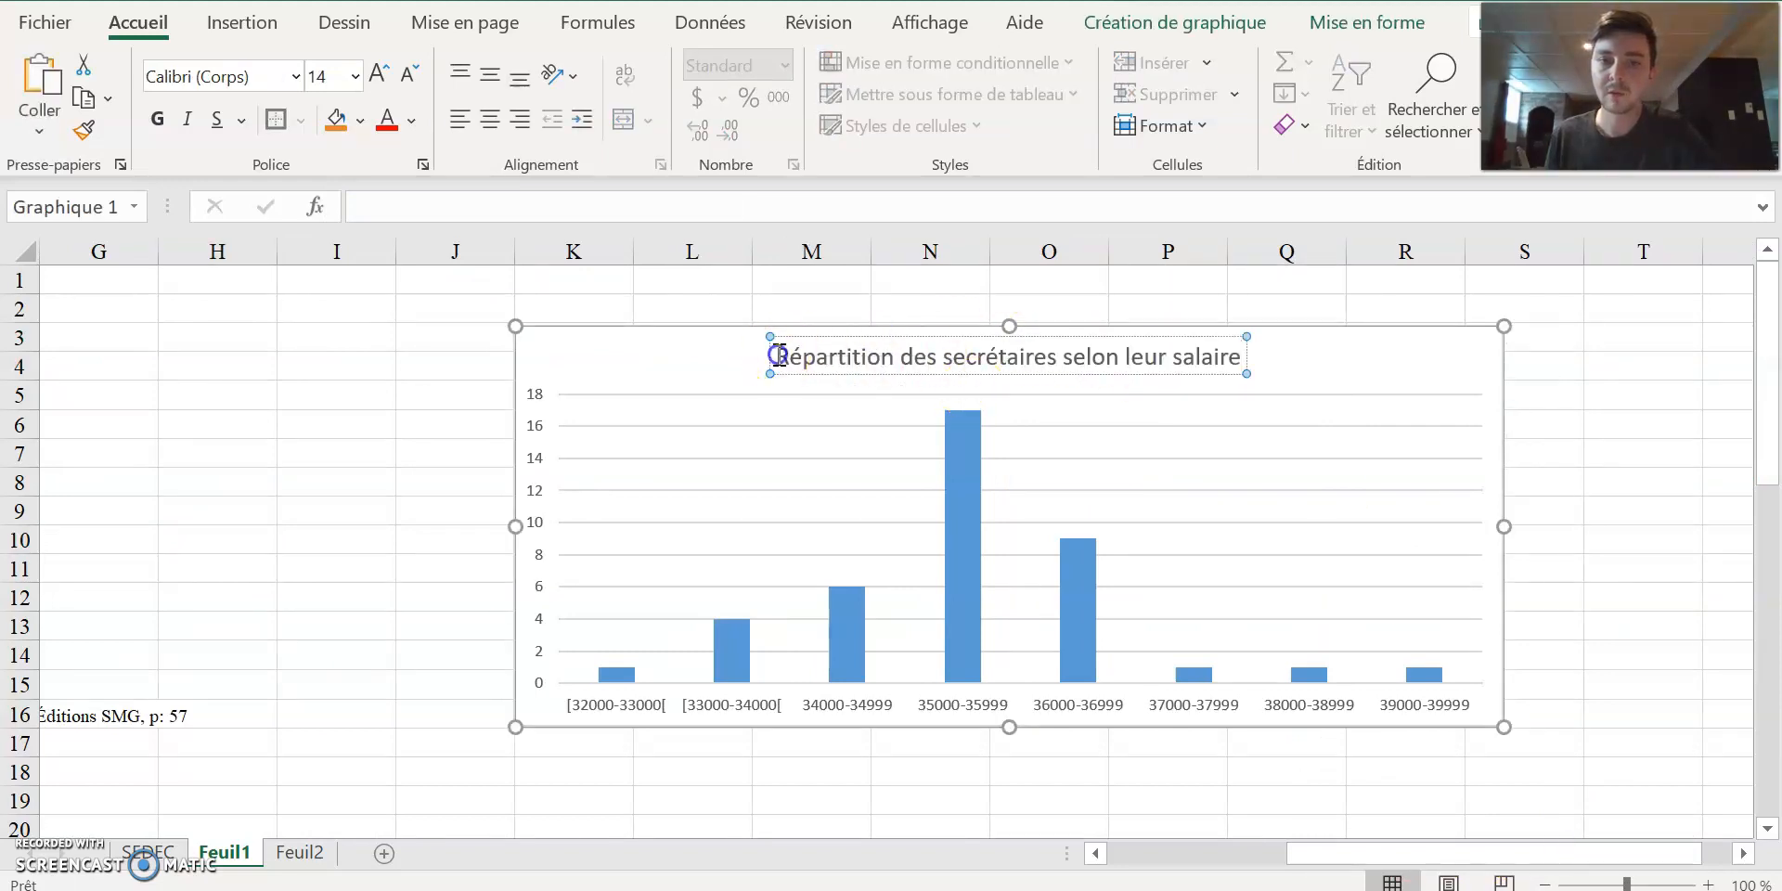
# Add the figure number "Figure 1.1 : " in front of the chart title.
pyautogui.write('Figure 1')
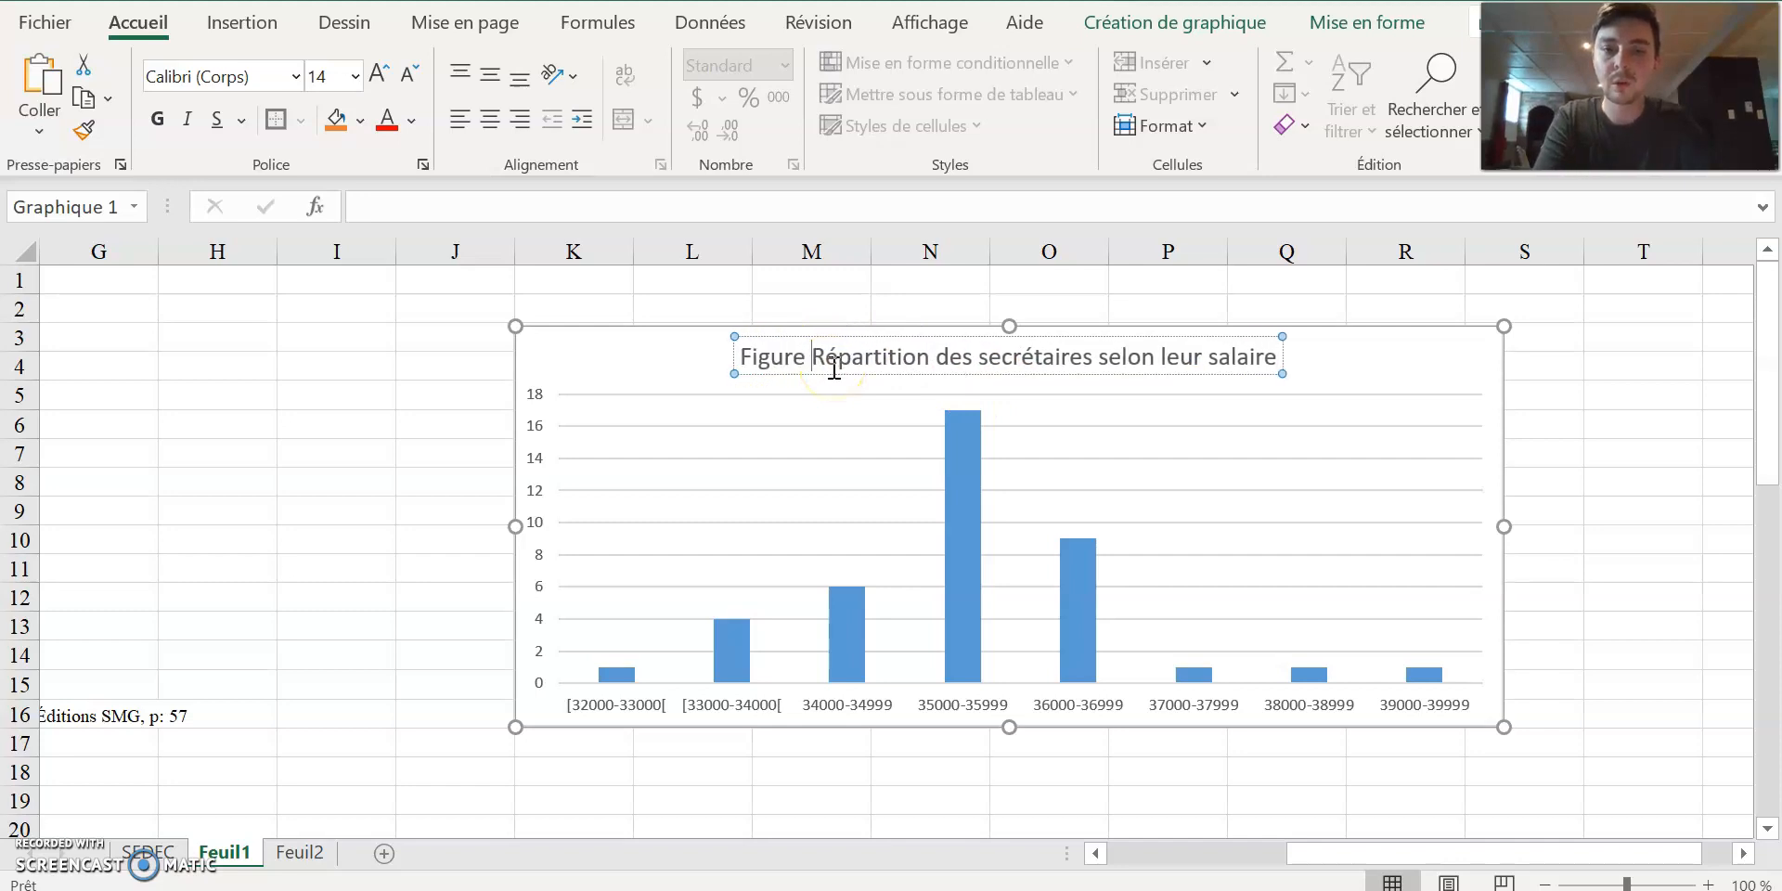
pyautogui.write('.1 :')
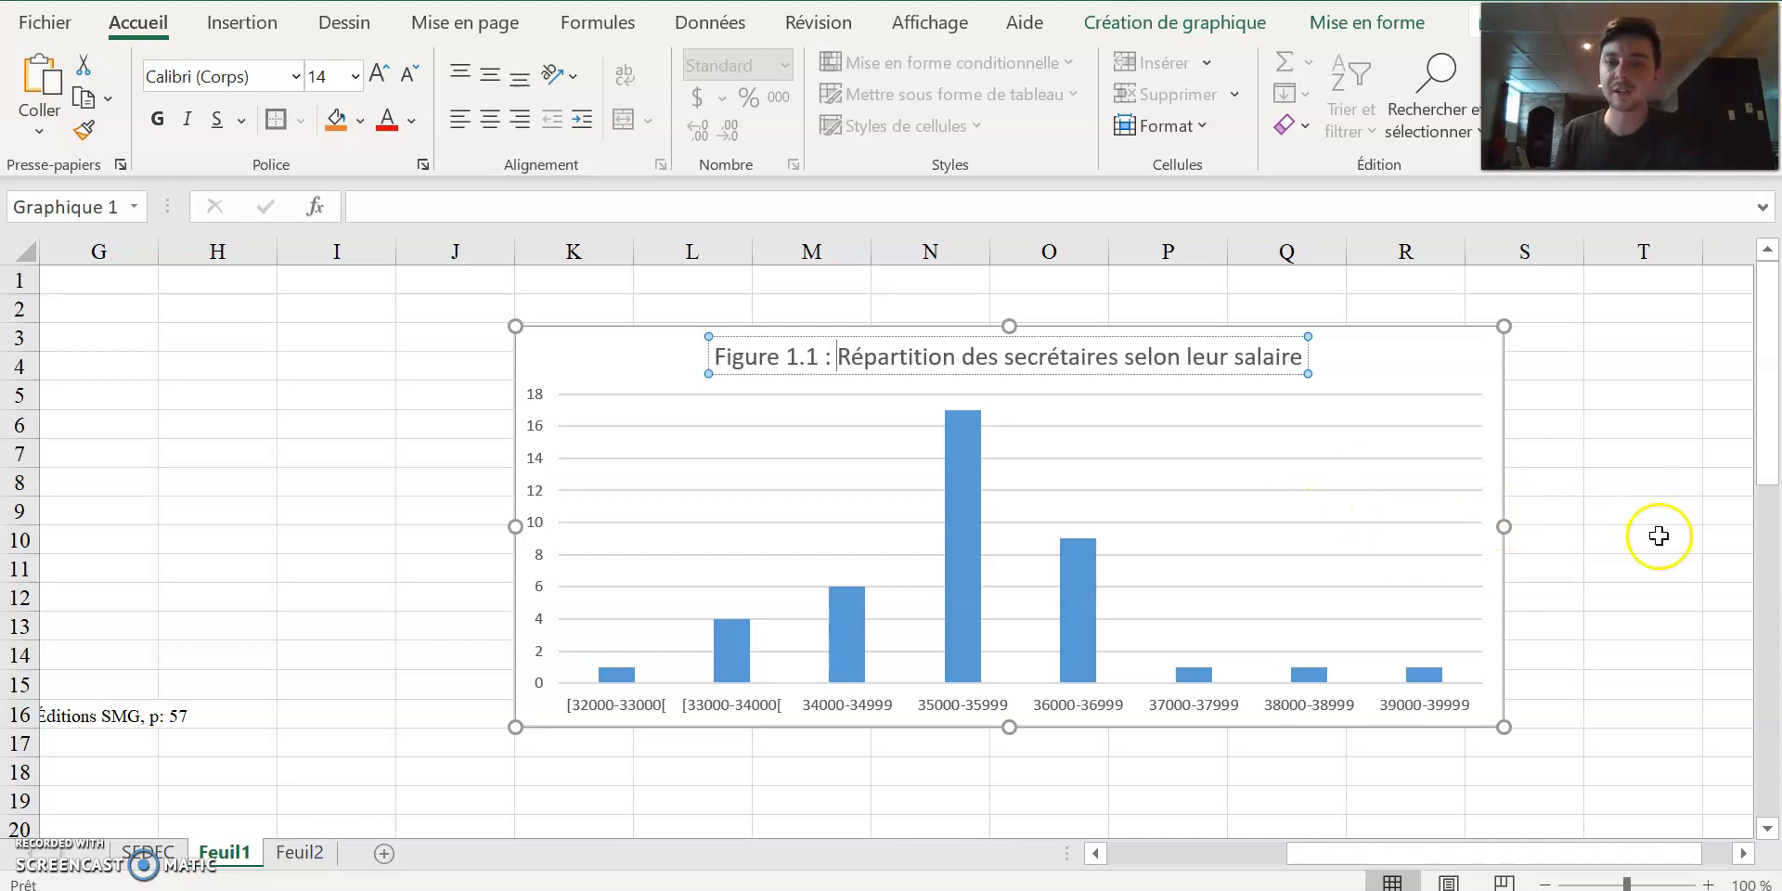
pyautogui.click(1604, 568)
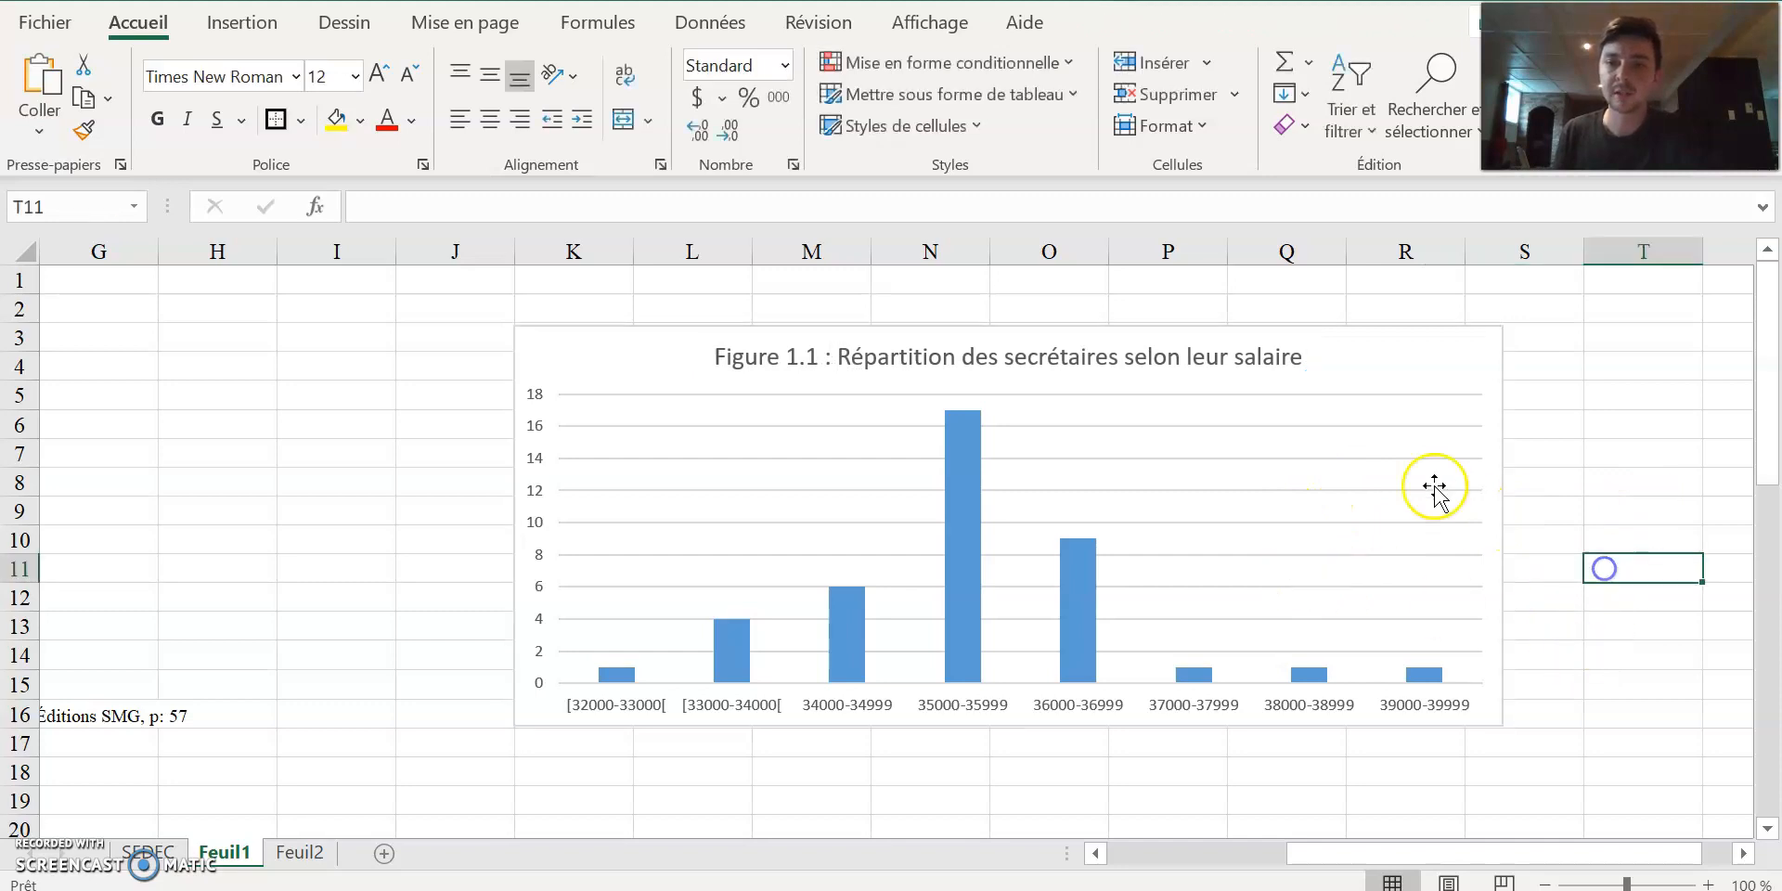
# Add axis titles to the chart and name the vertical axis "Nombre de secrétaires".
pyautogui.click(1354, 388)
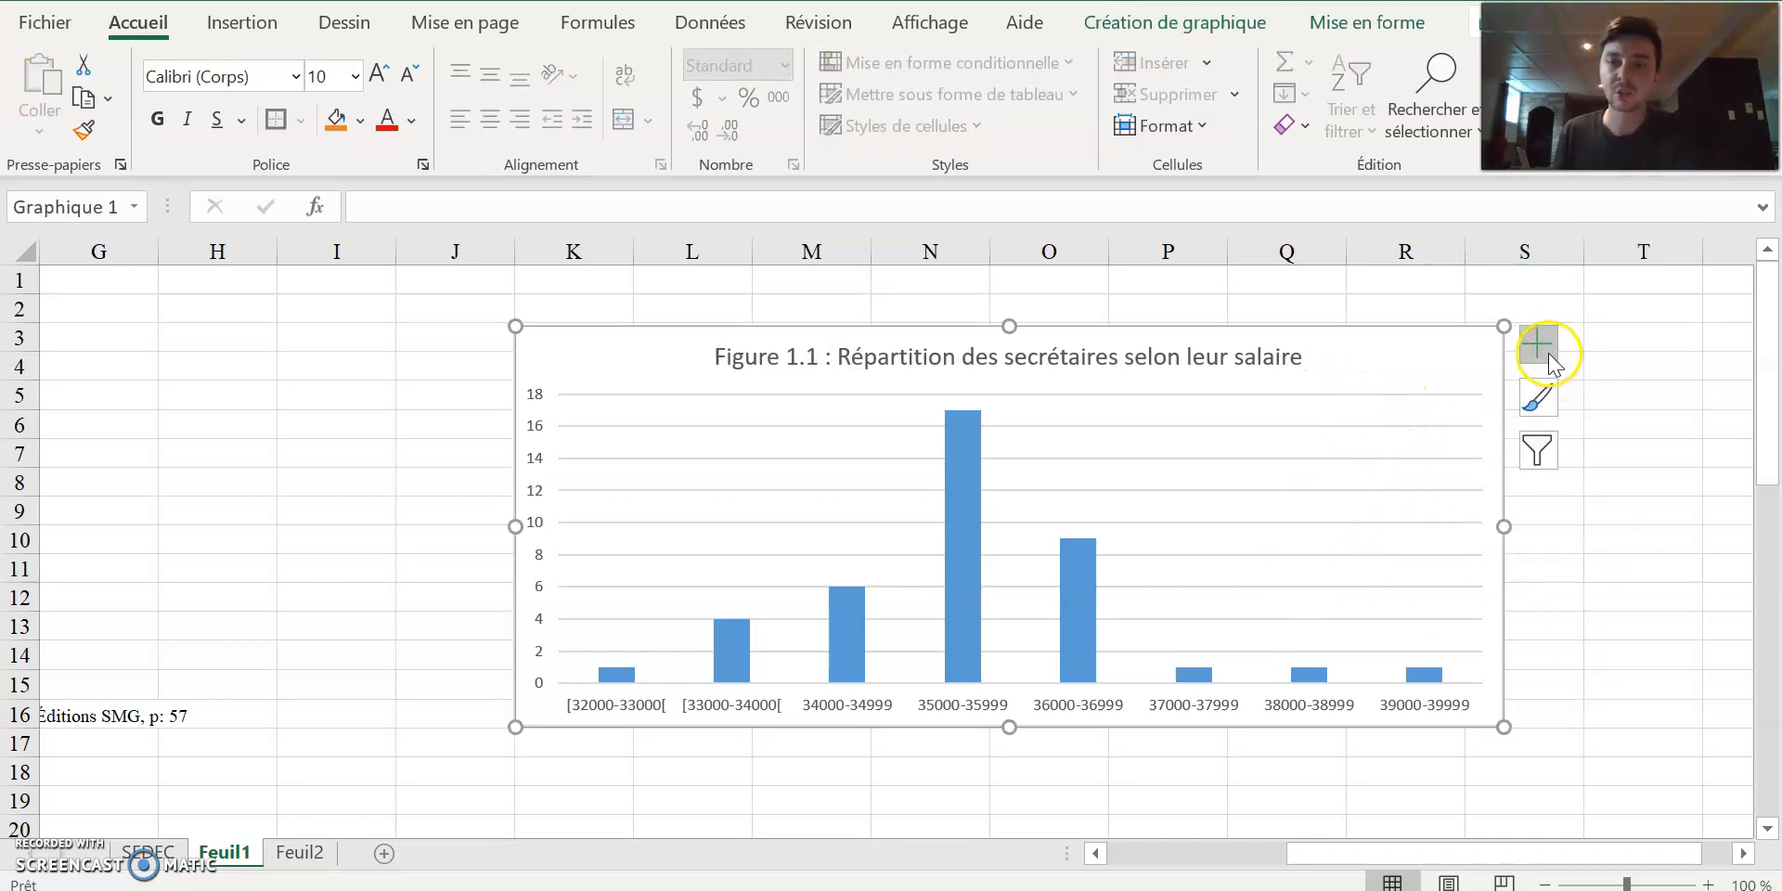
pyautogui.click(1645, 559)
pyautogui.click(1398, 347)
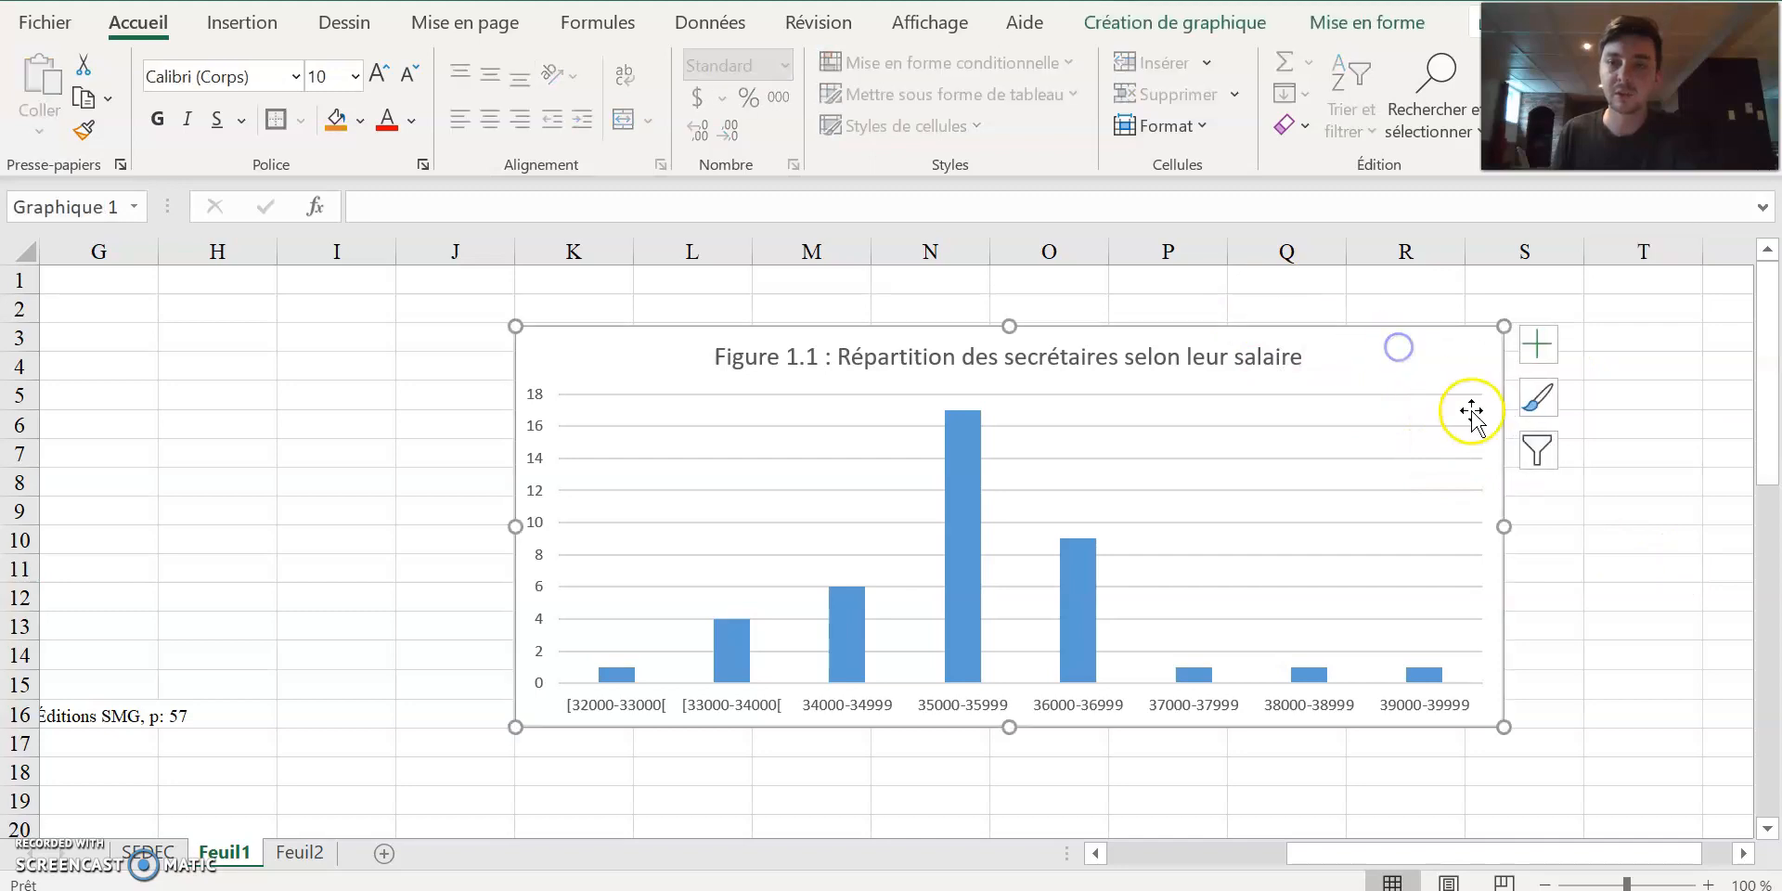
pyautogui.click(1541, 347)
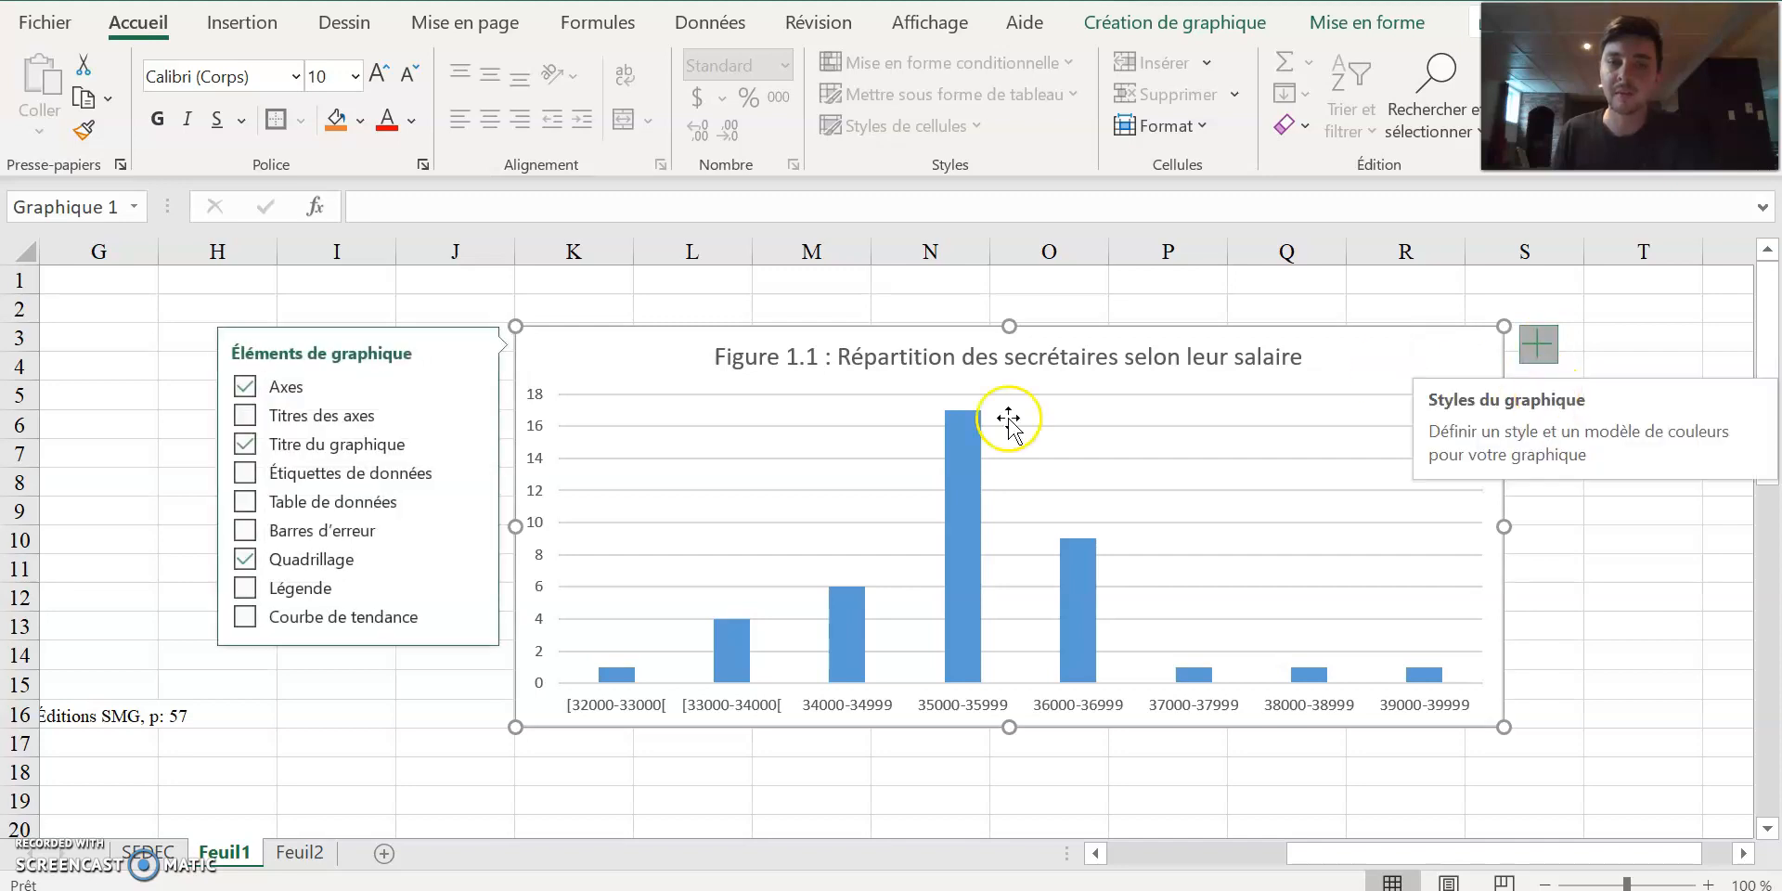
pyautogui.click(245, 417)
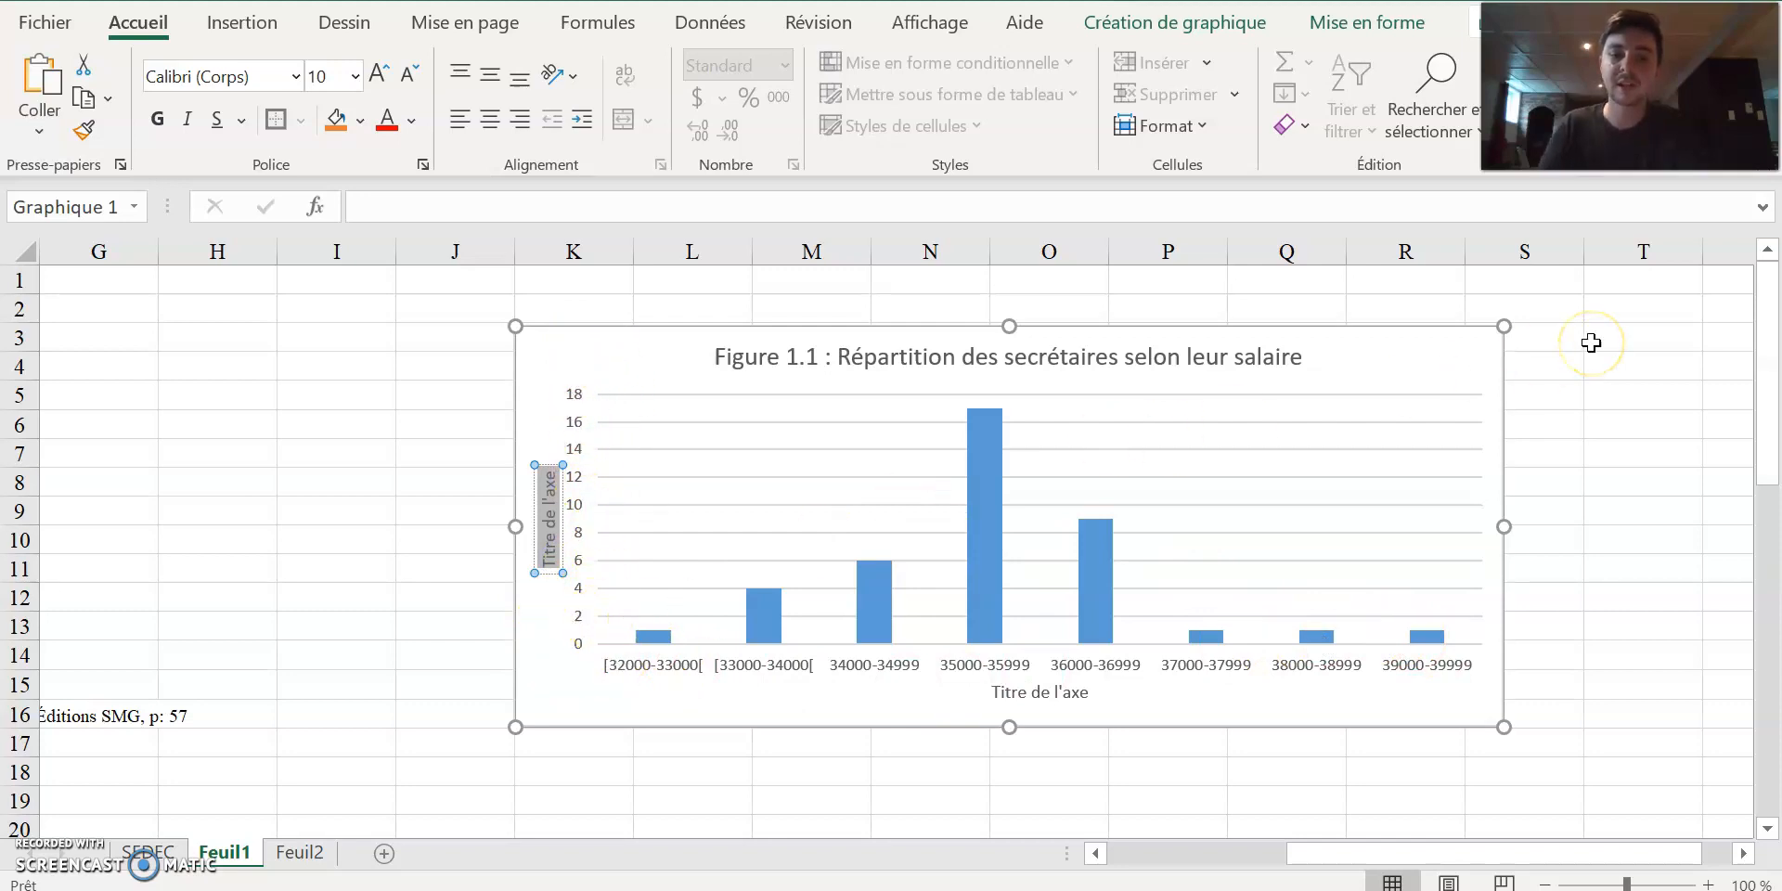
pyautogui.write('Nombre')
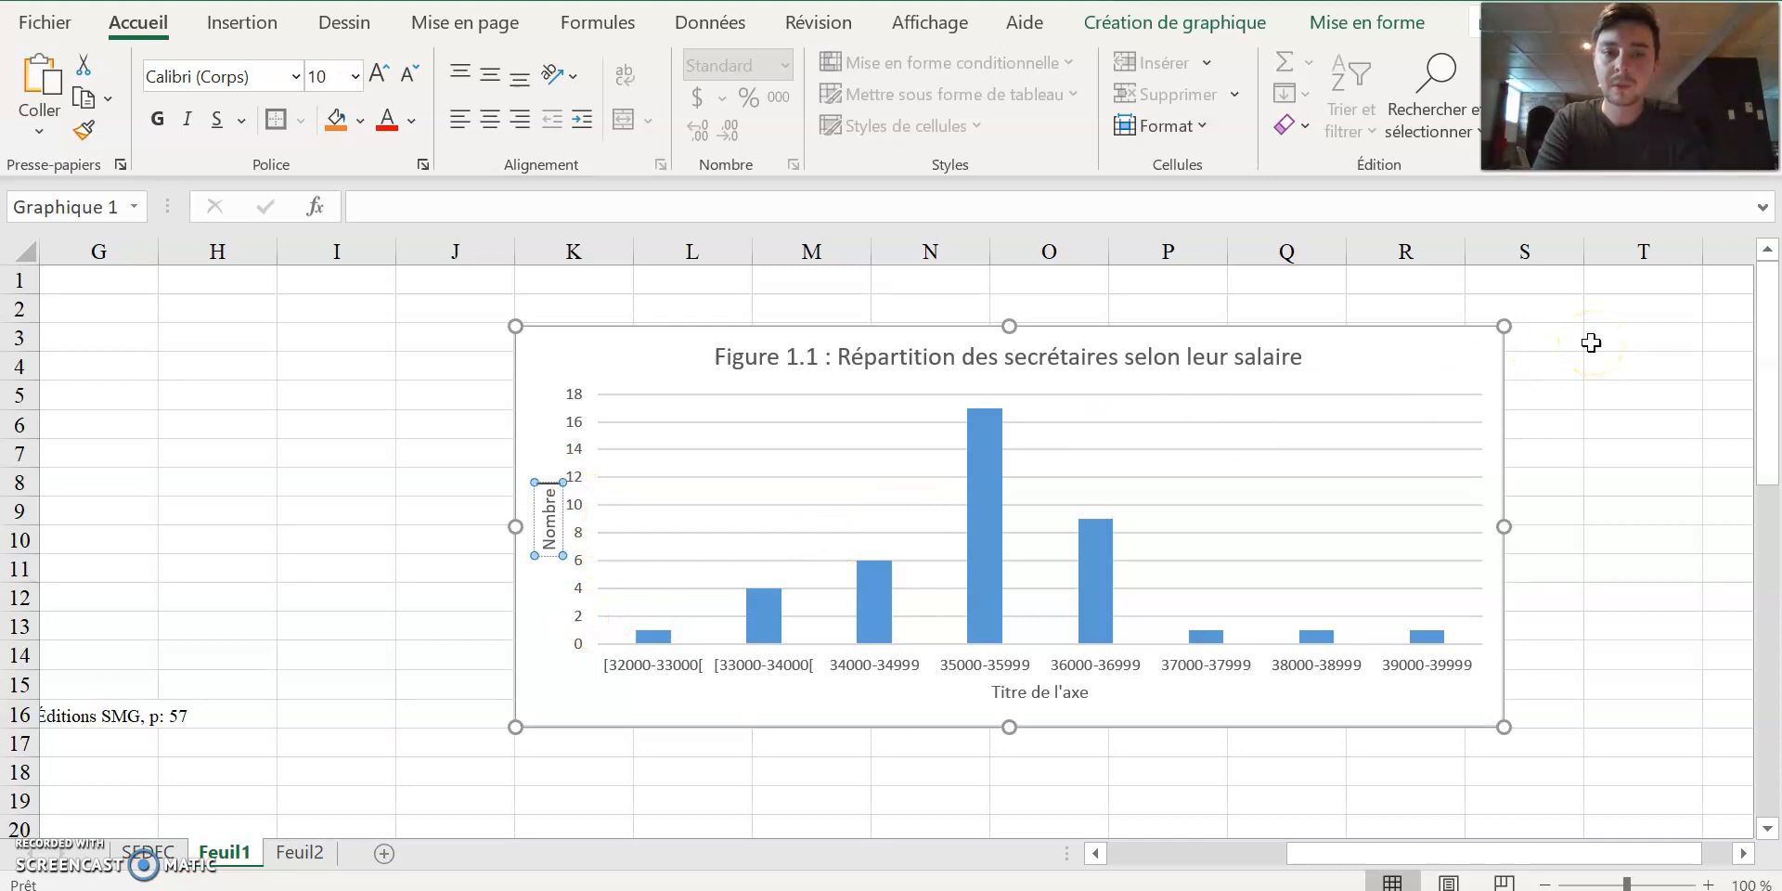
pyautogui.write(' de secrétaires')
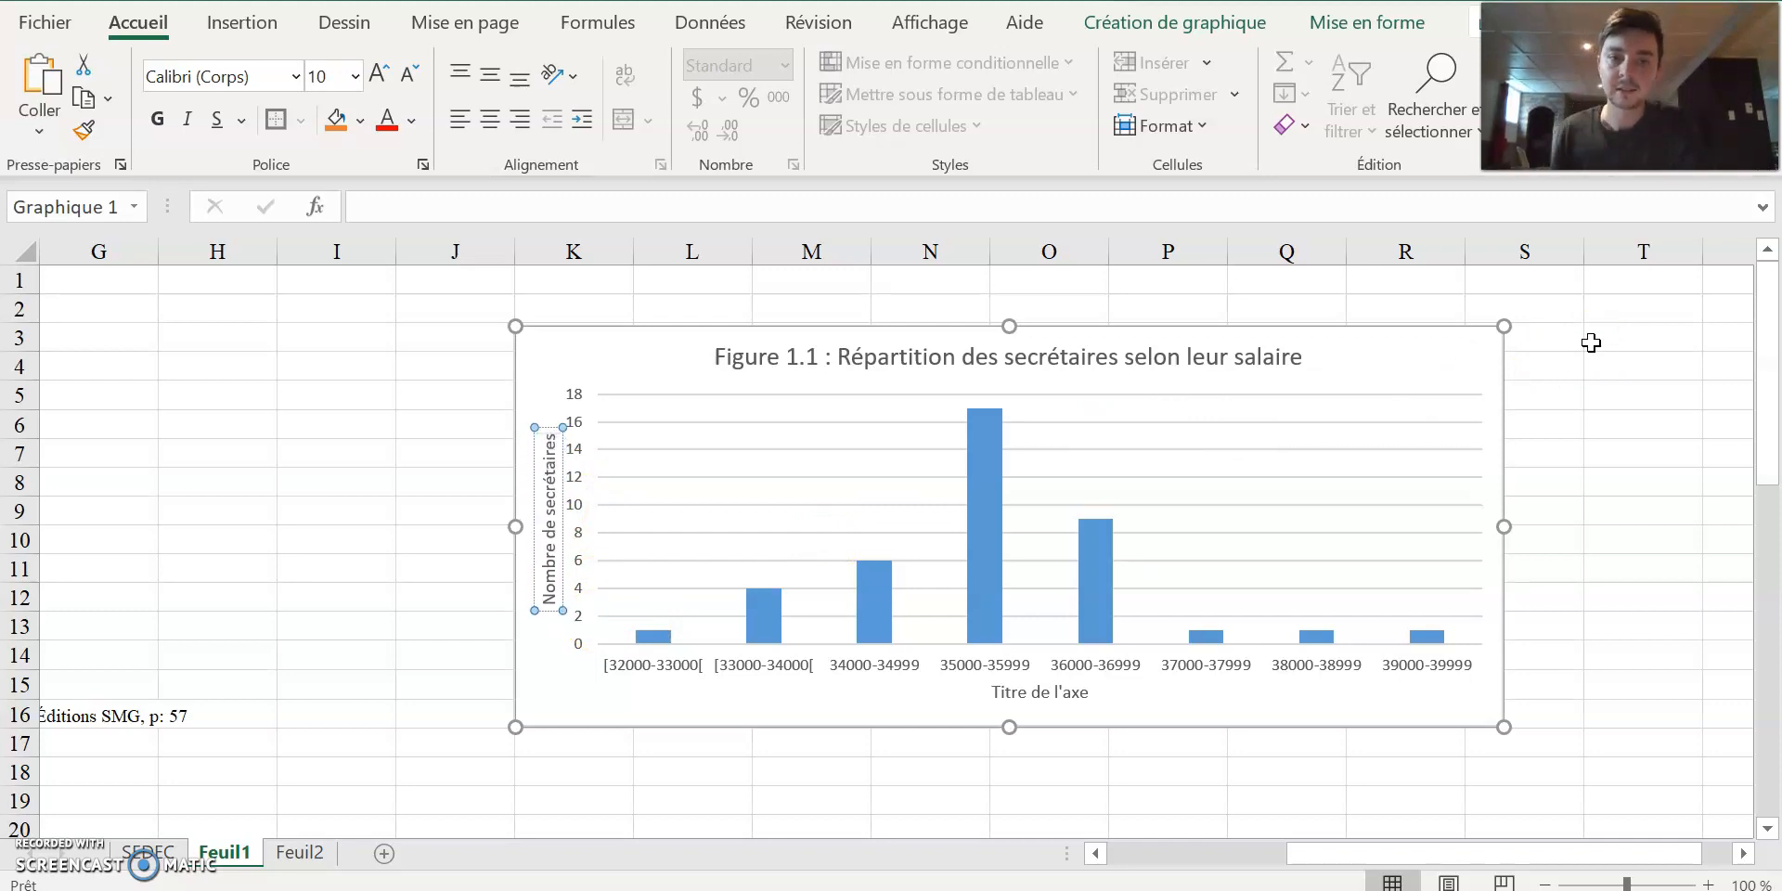
# Replace the horizontal axis title placeholder with "Salaire ($)".
pyautogui.click(1082, 696)
pyautogui.moveTo(1082, 698); pyautogui.dragTo(1025, 707)
pyautogui.write('Salaire ($')
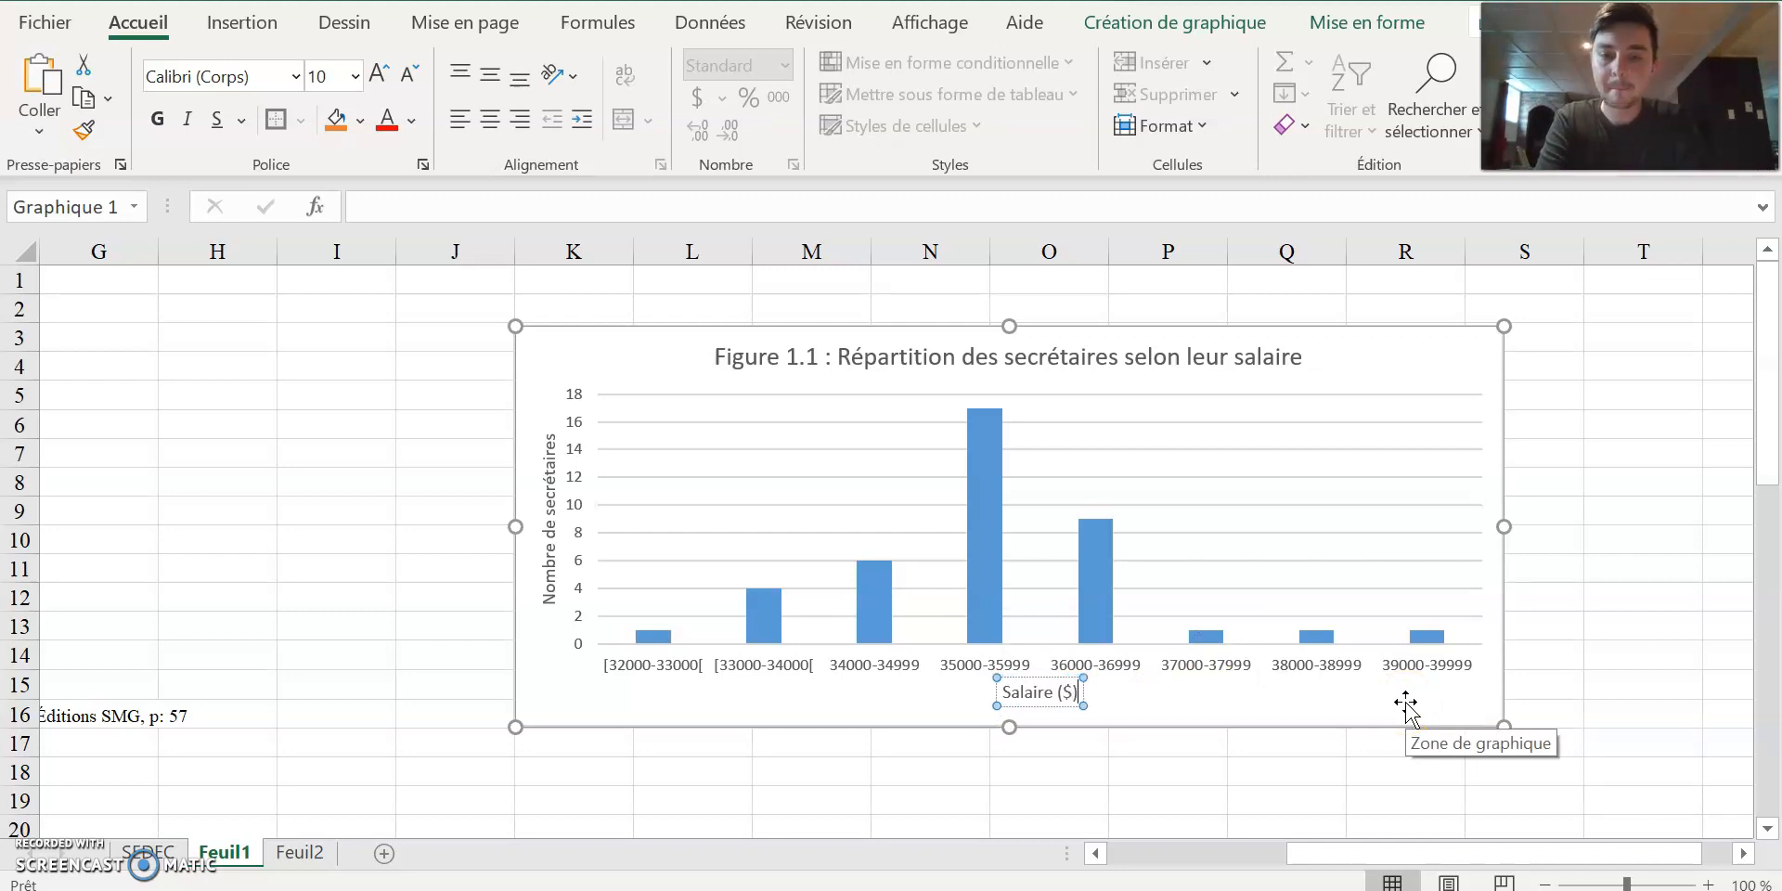
pyautogui.click(1284, 768)
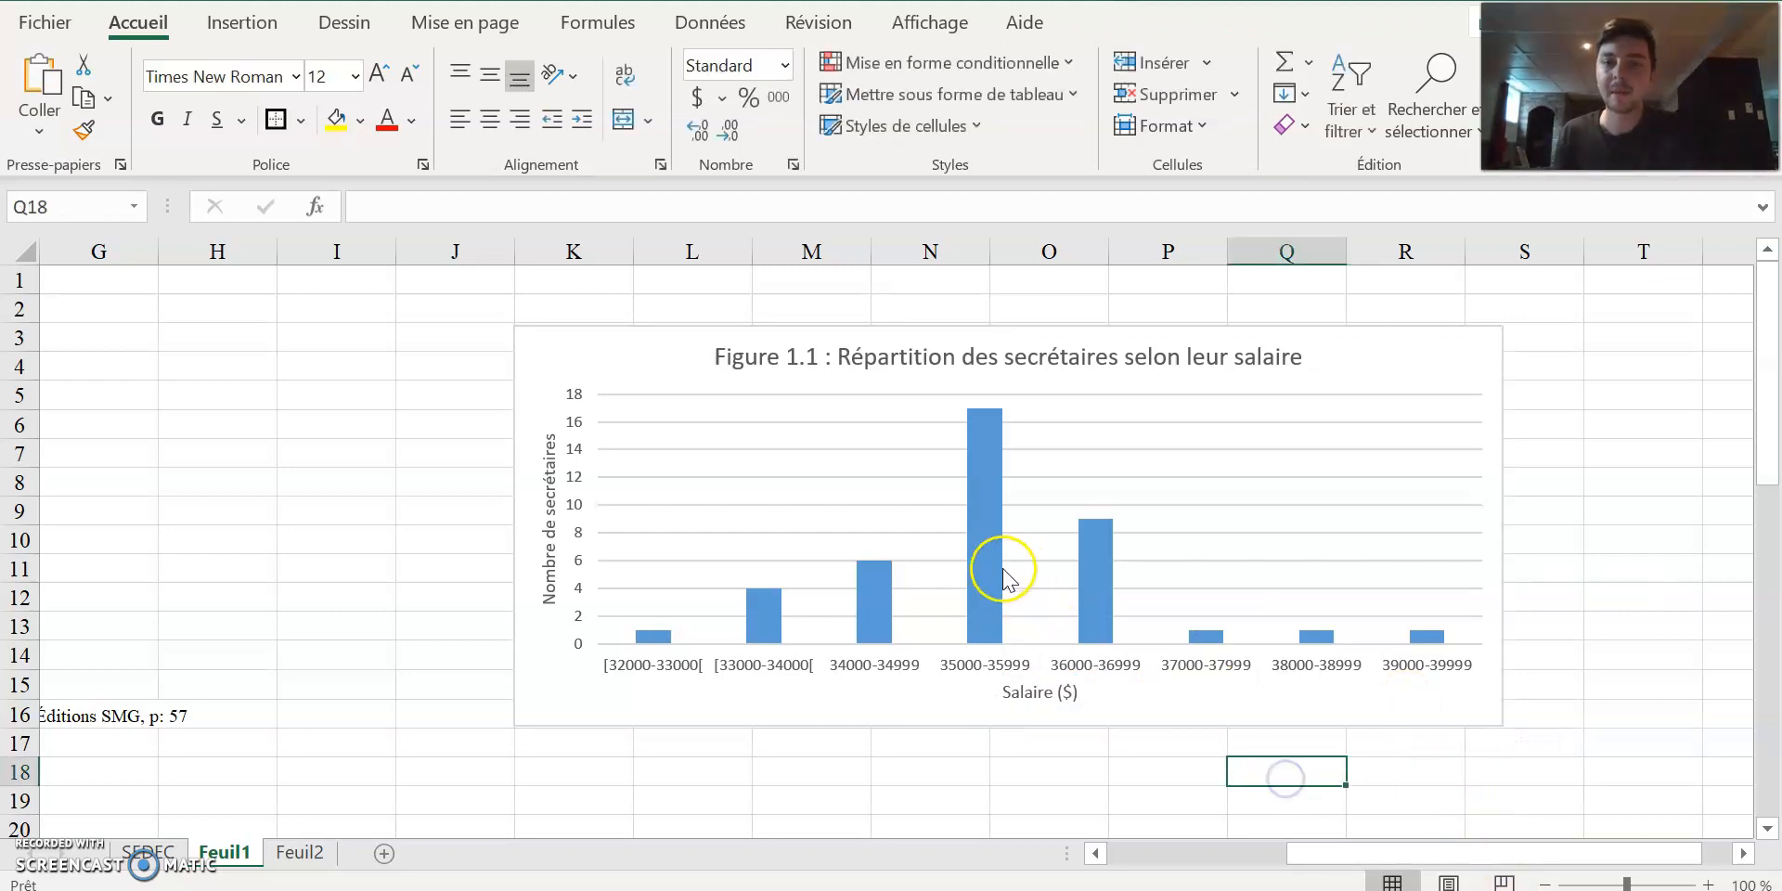
# Set the column series' gap width (Largeur de l'intervalle) to 0 % so that the bars touch like a histogram.
pyautogui.click(987, 576)
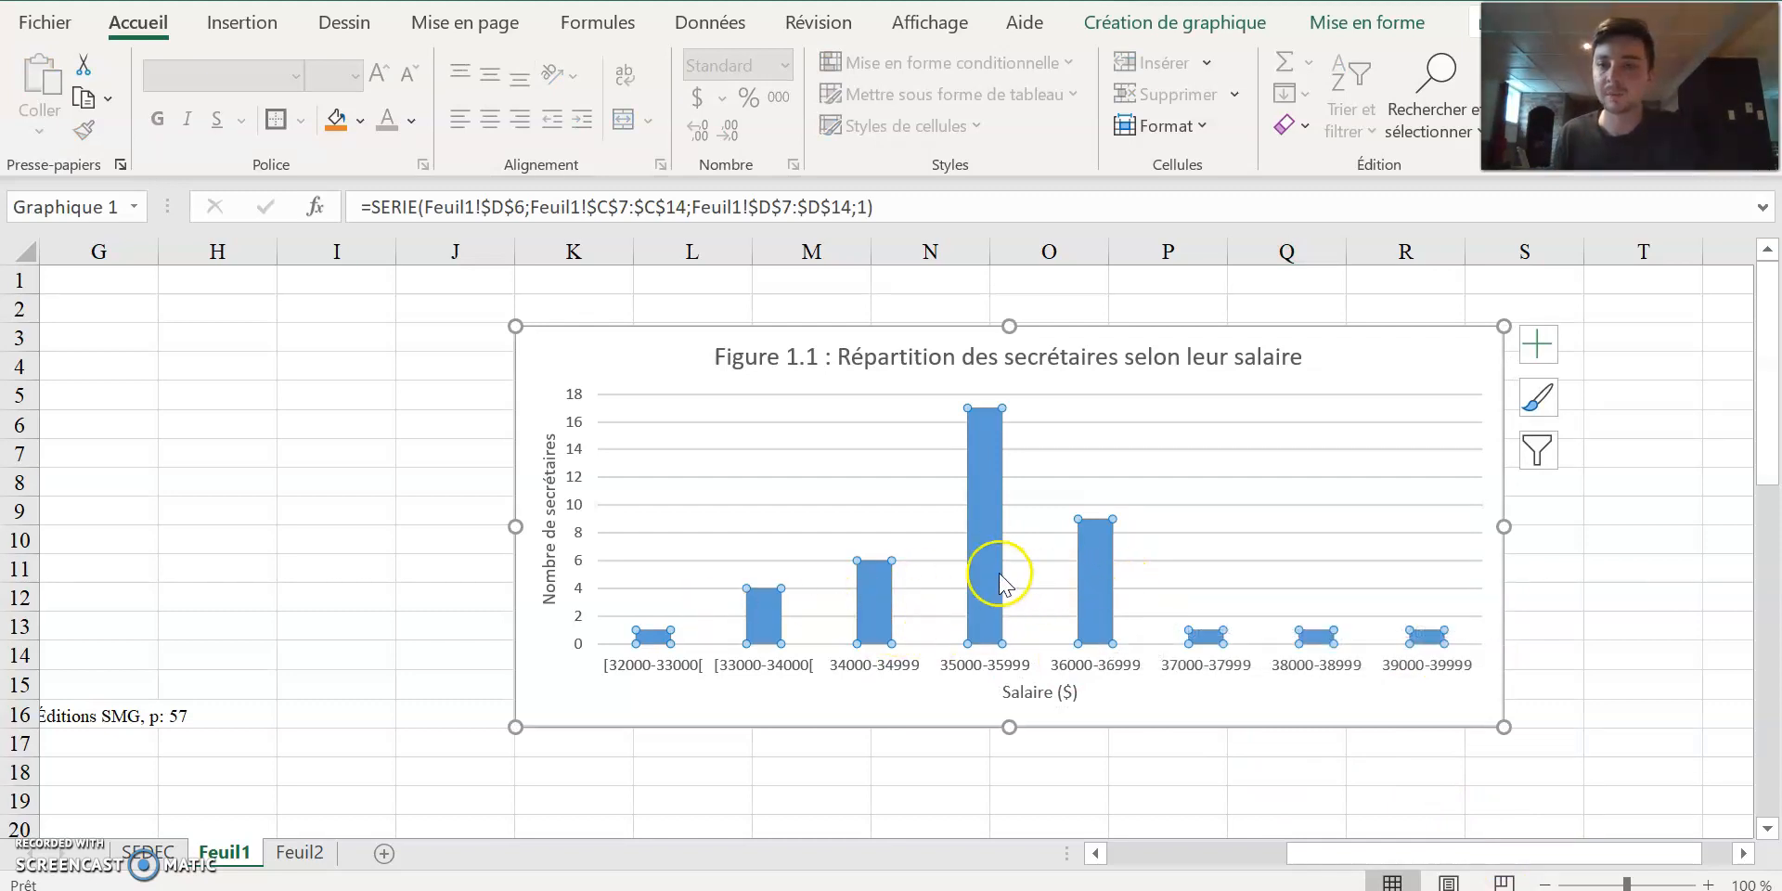
pyautogui.moveTo(987, 556)
pyautogui.click(1133, 787)
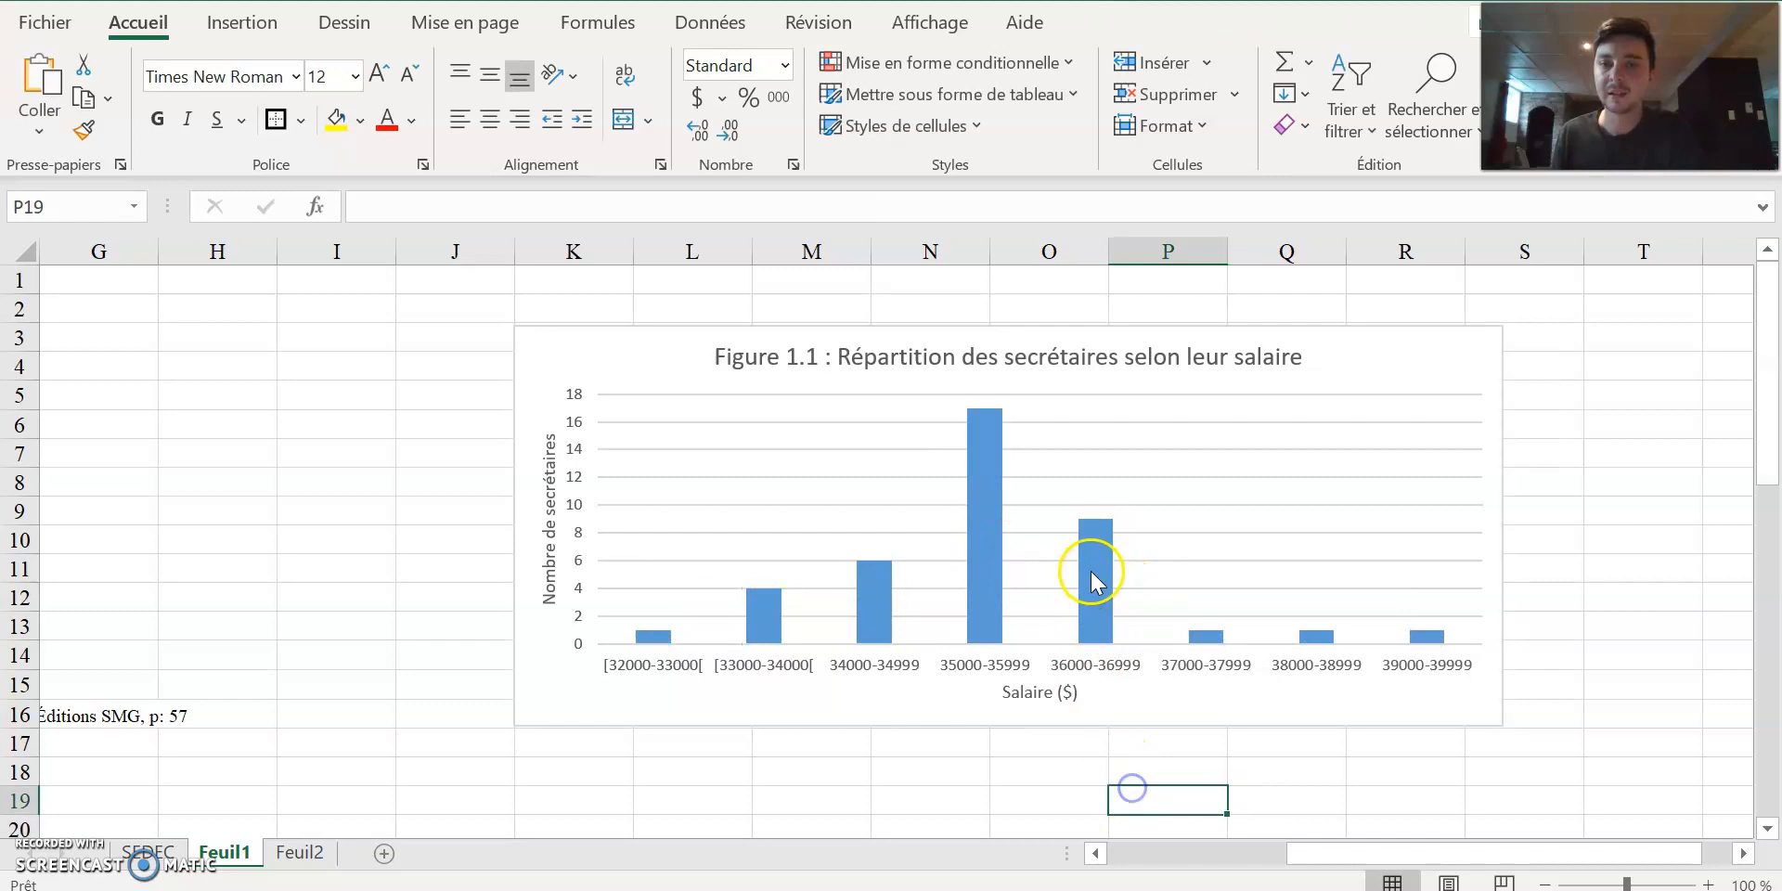
pyautogui.doubleClick(1087, 571)
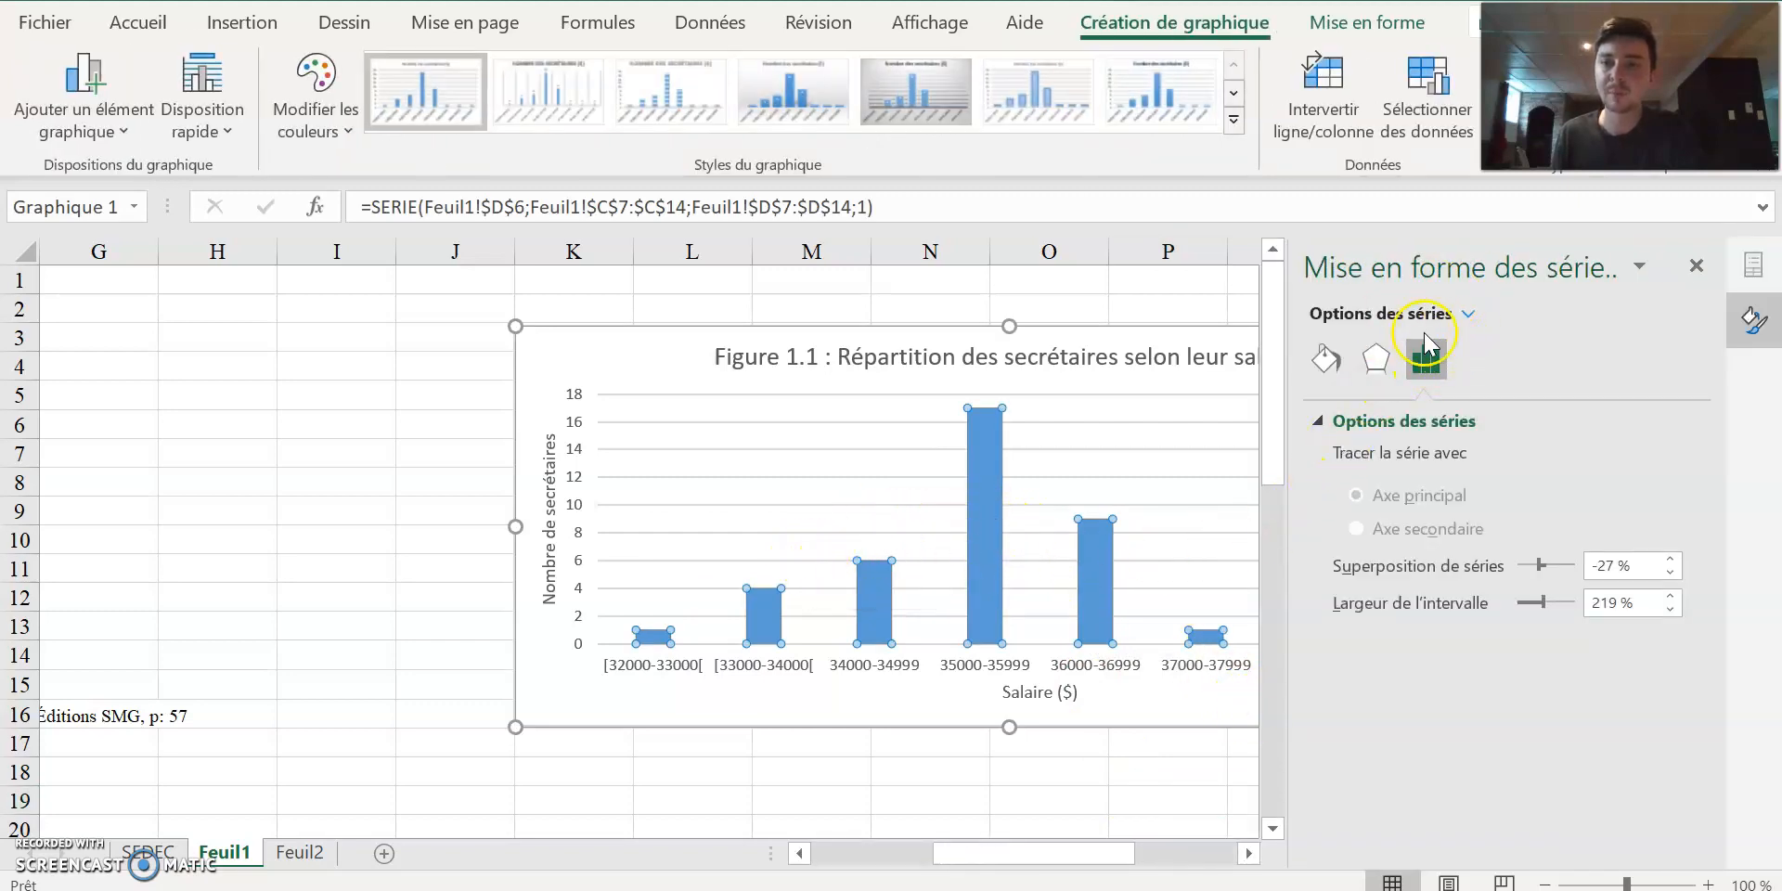
pyautogui.click(1325, 360)
pyautogui.click(1374, 365)
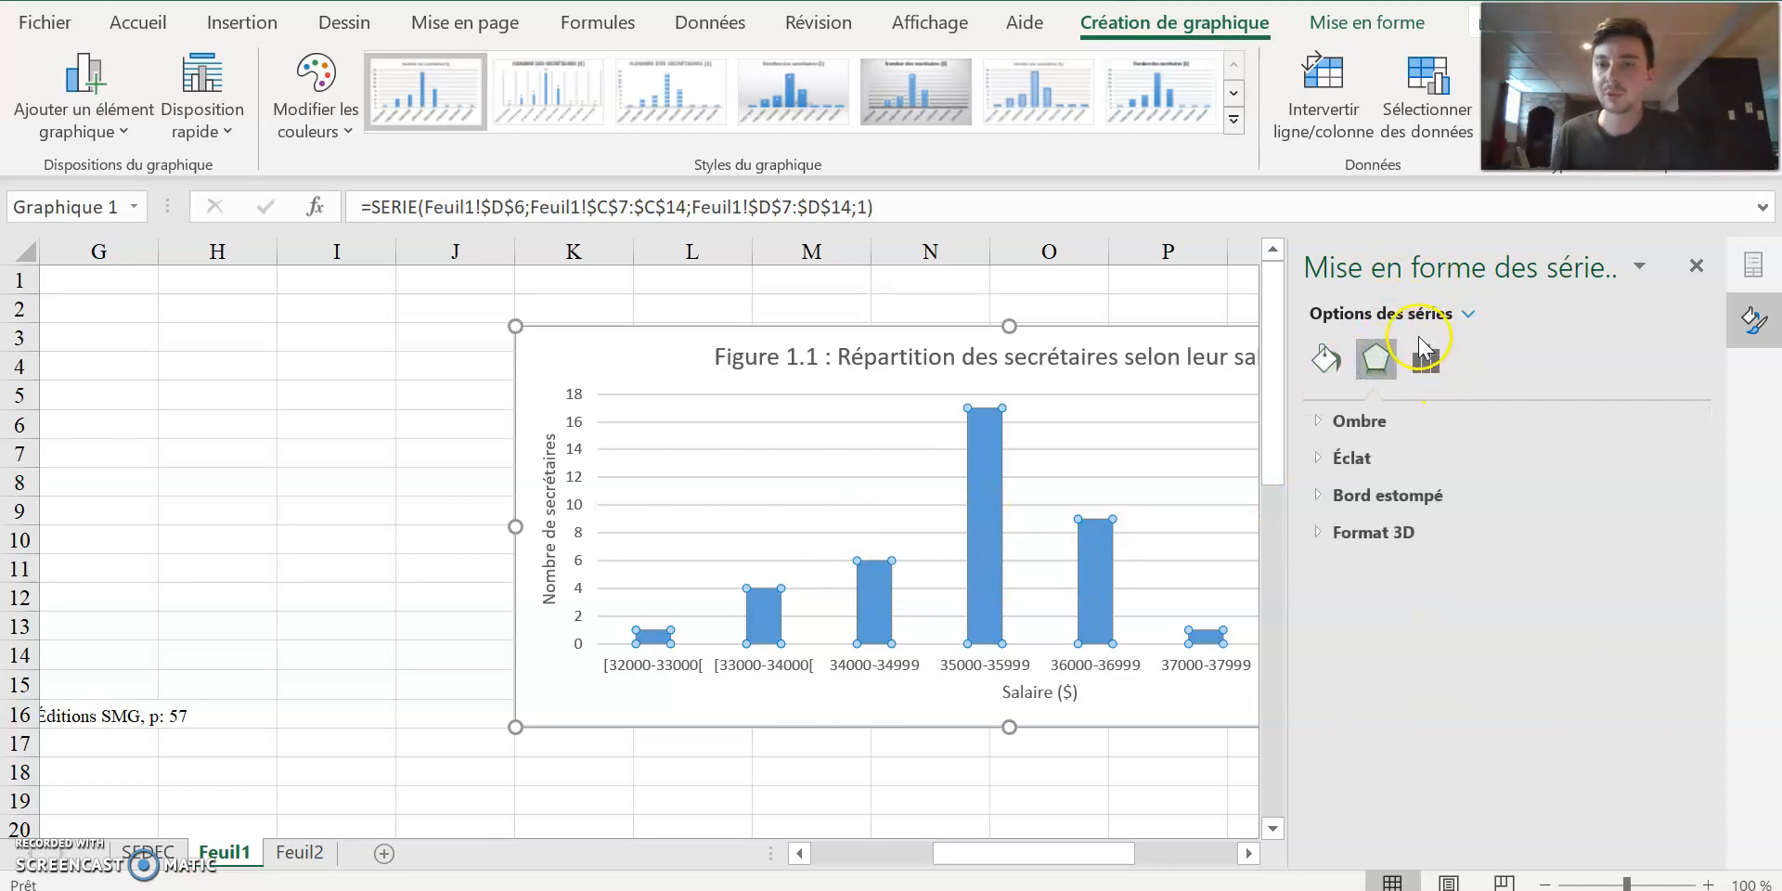
pyautogui.click(1325, 360)
pyautogui.click(1376, 361)
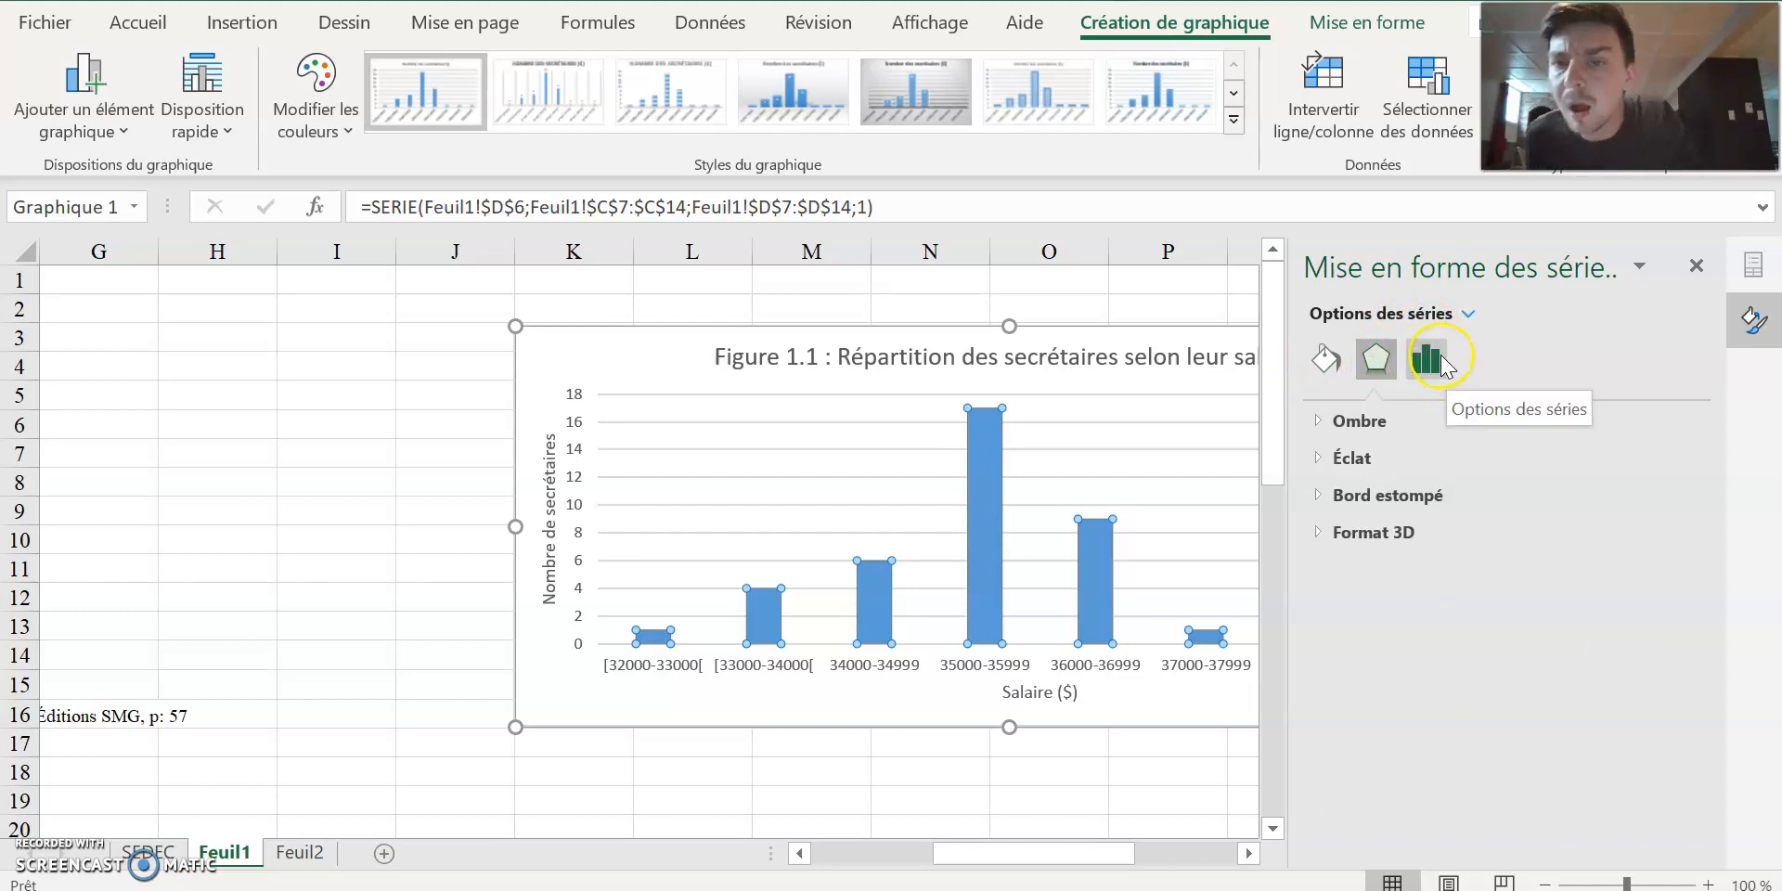
pyautogui.click(1443, 364)
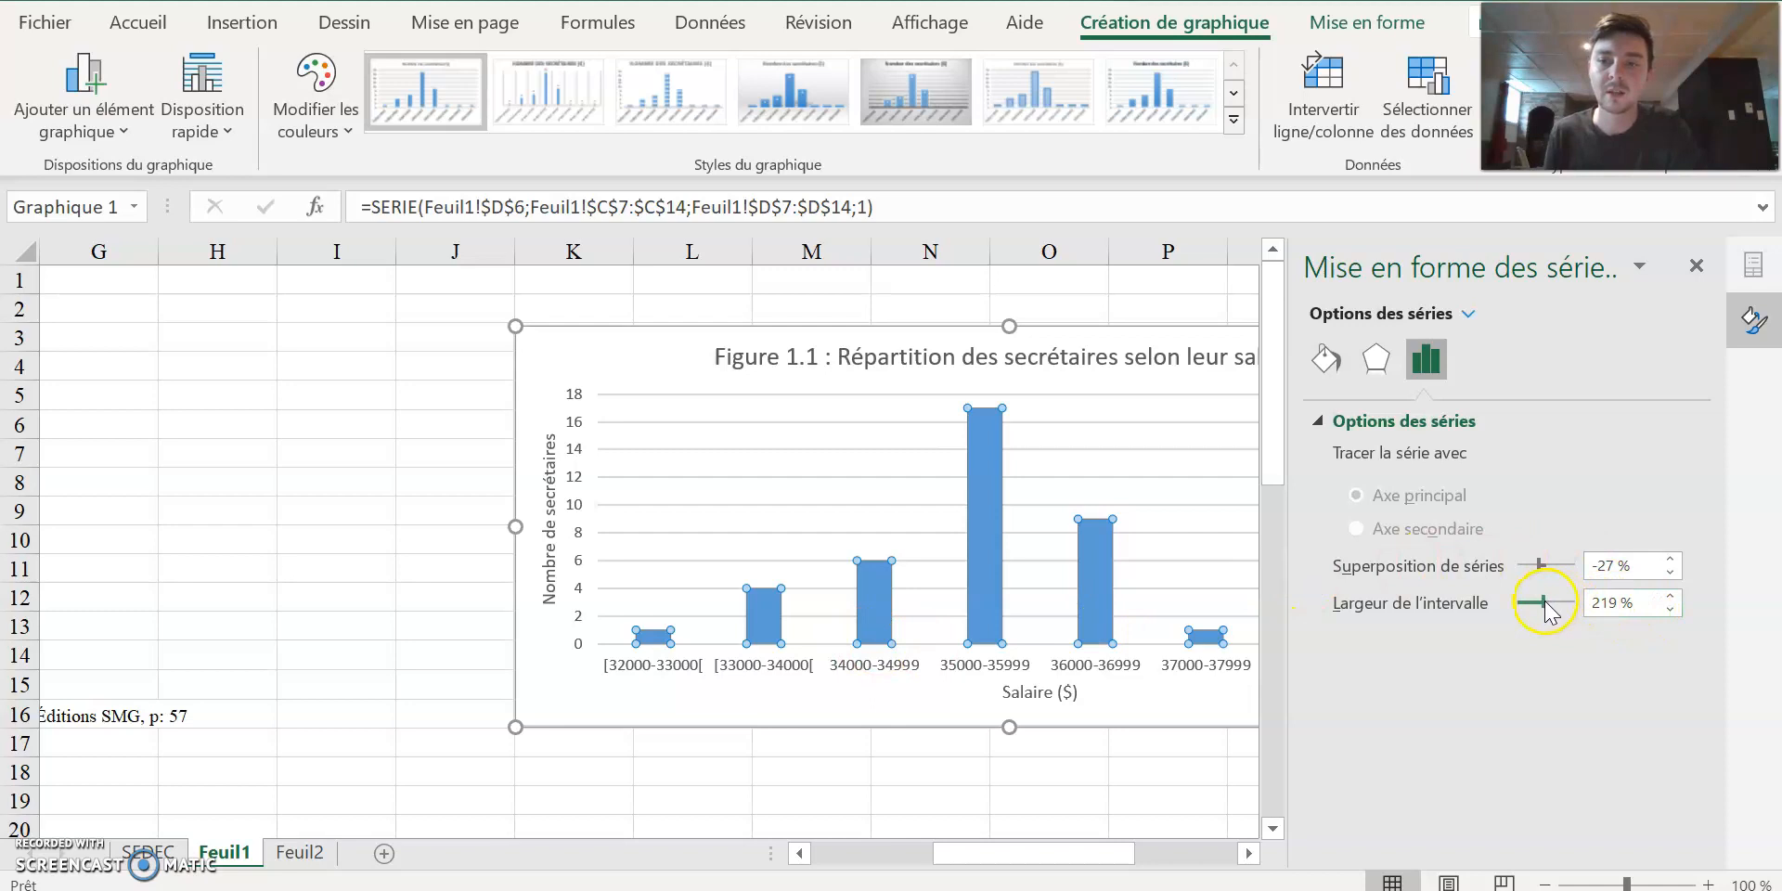
pyautogui.click(1445, 604)
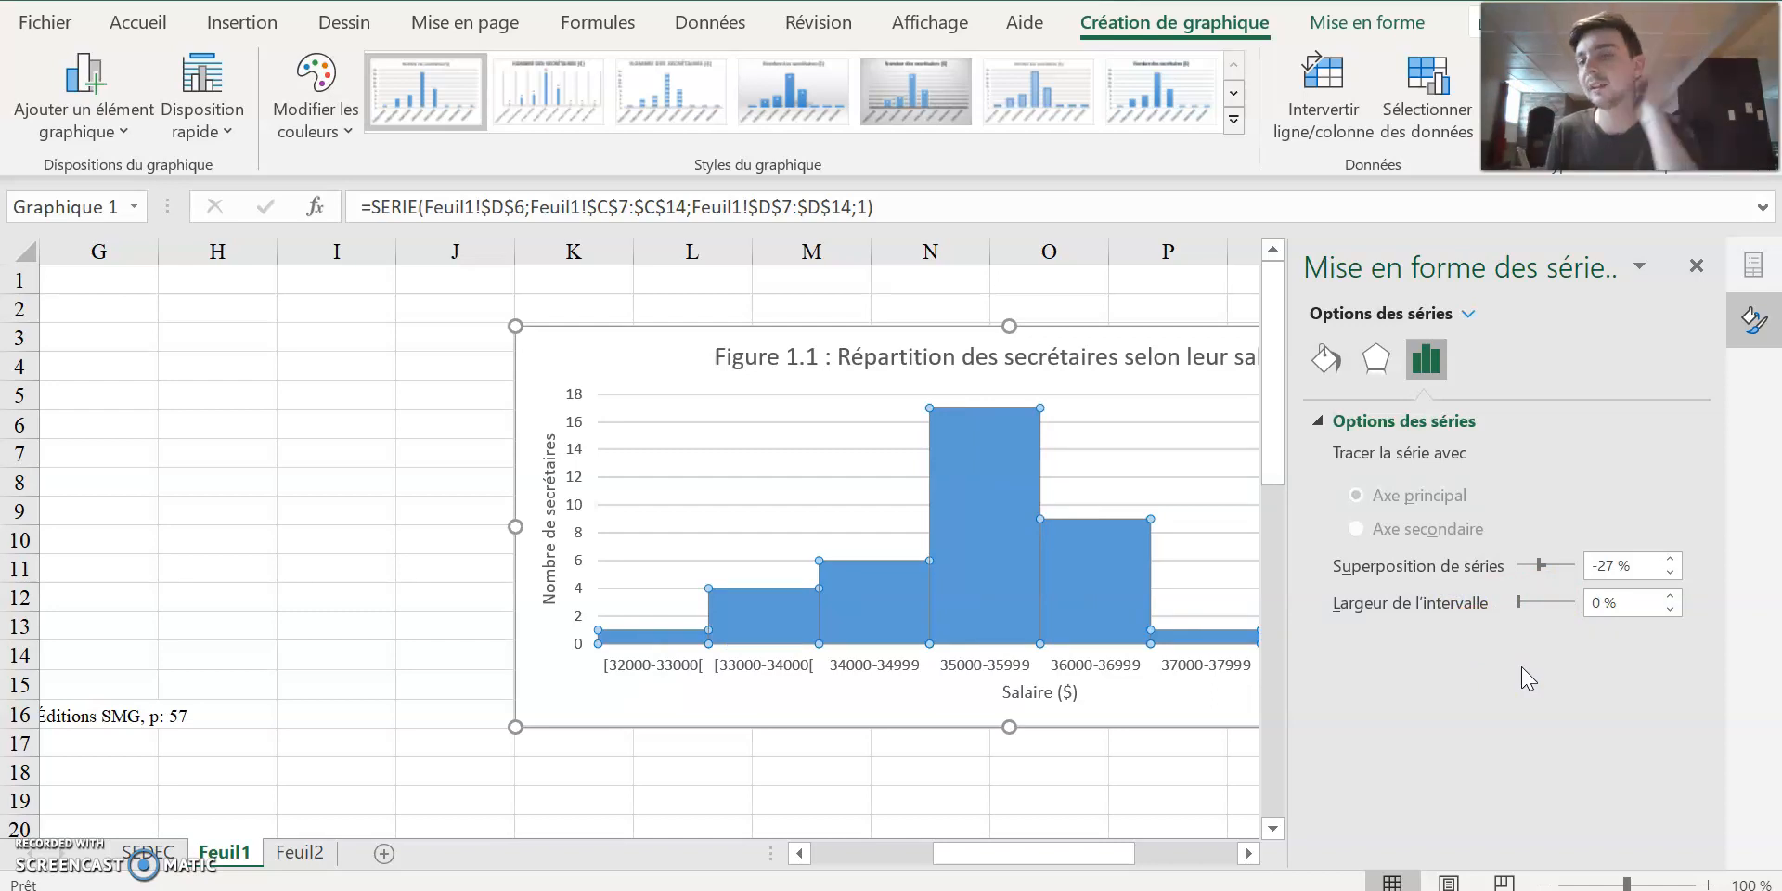
# Give the bars a solid black border (Trait plein) 1,25 pt wide and close the series formatting options.
pyautogui.click(1325, 358)
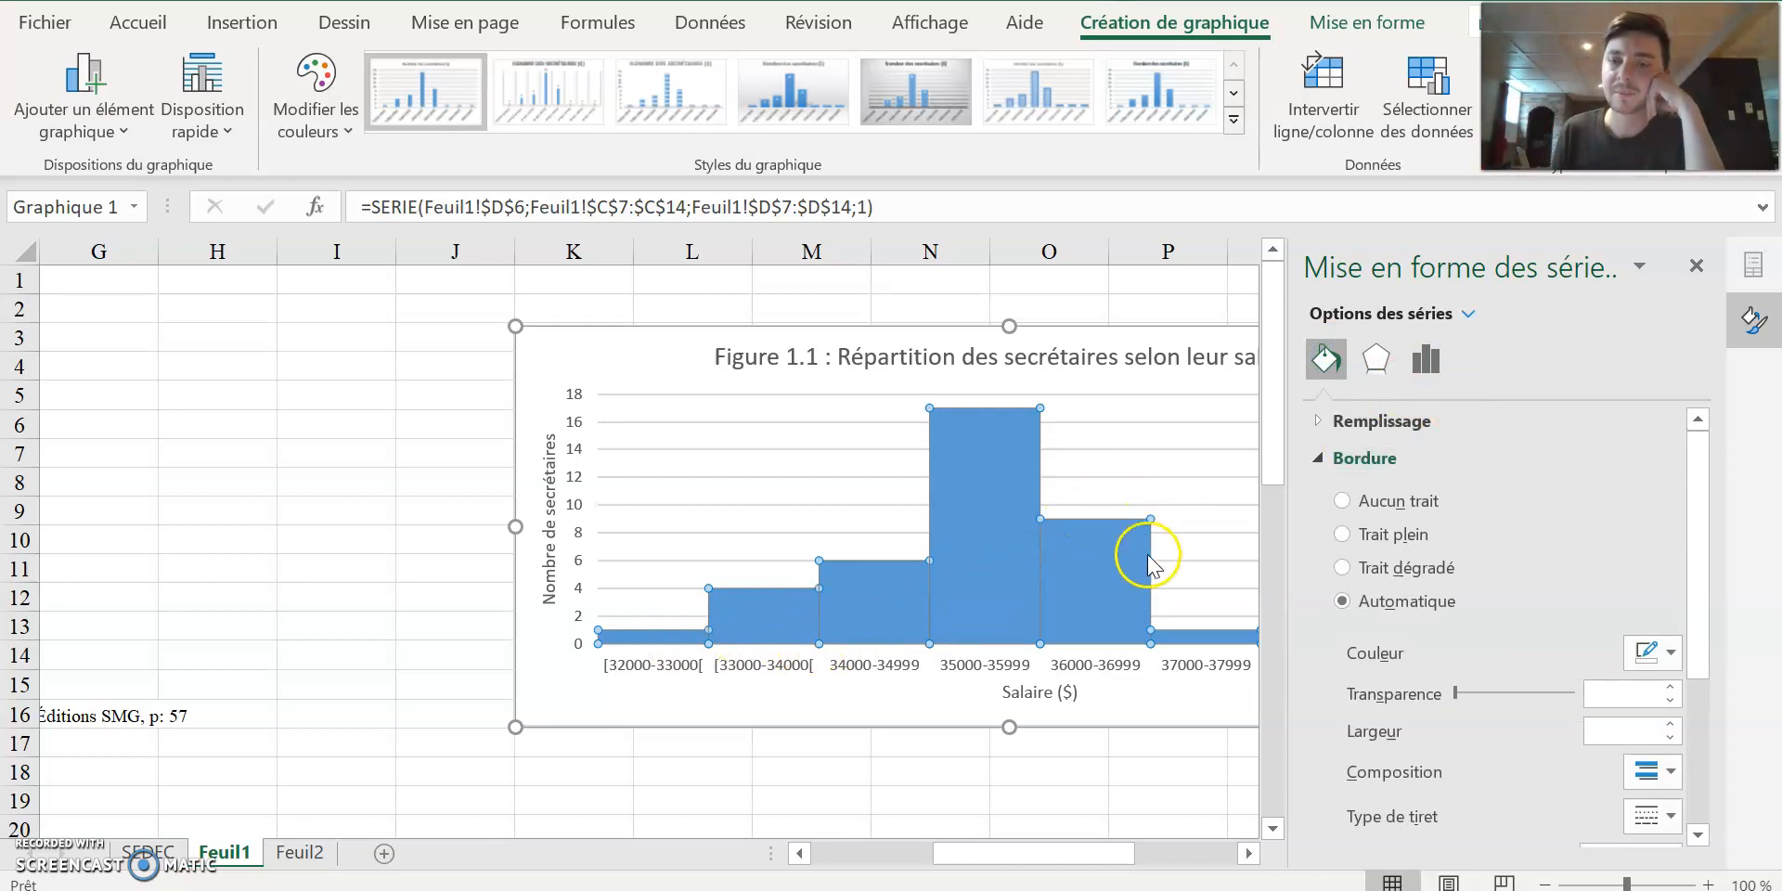
pyautogui.click(1343, 535)
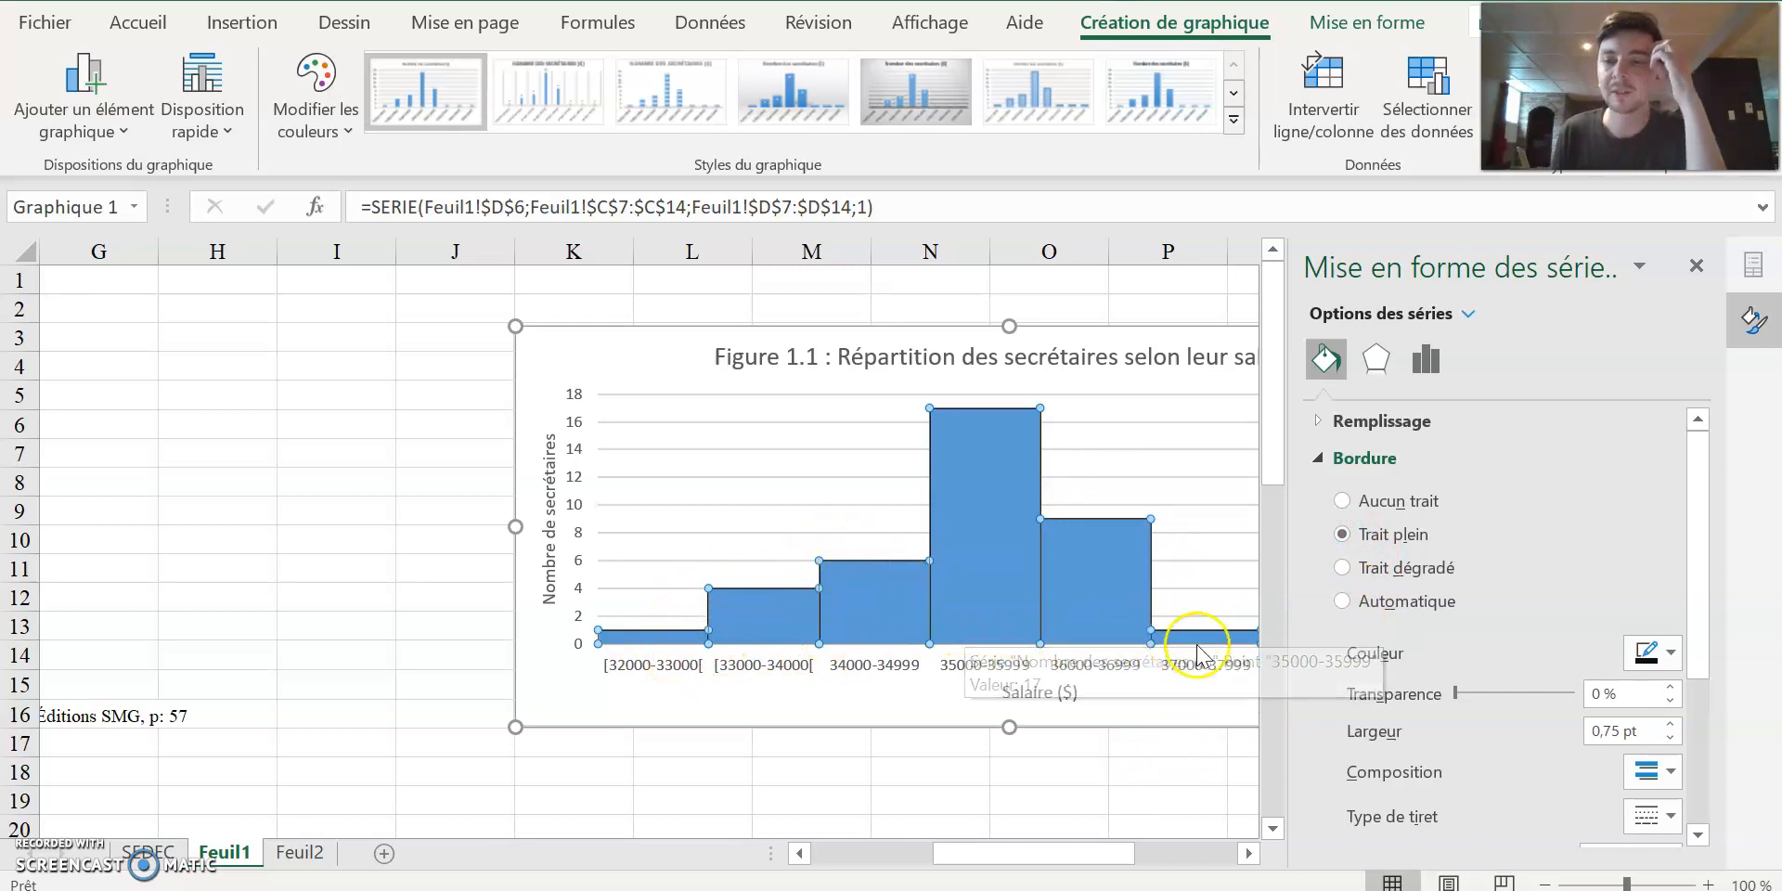
pyautogui.click(1674, 724)
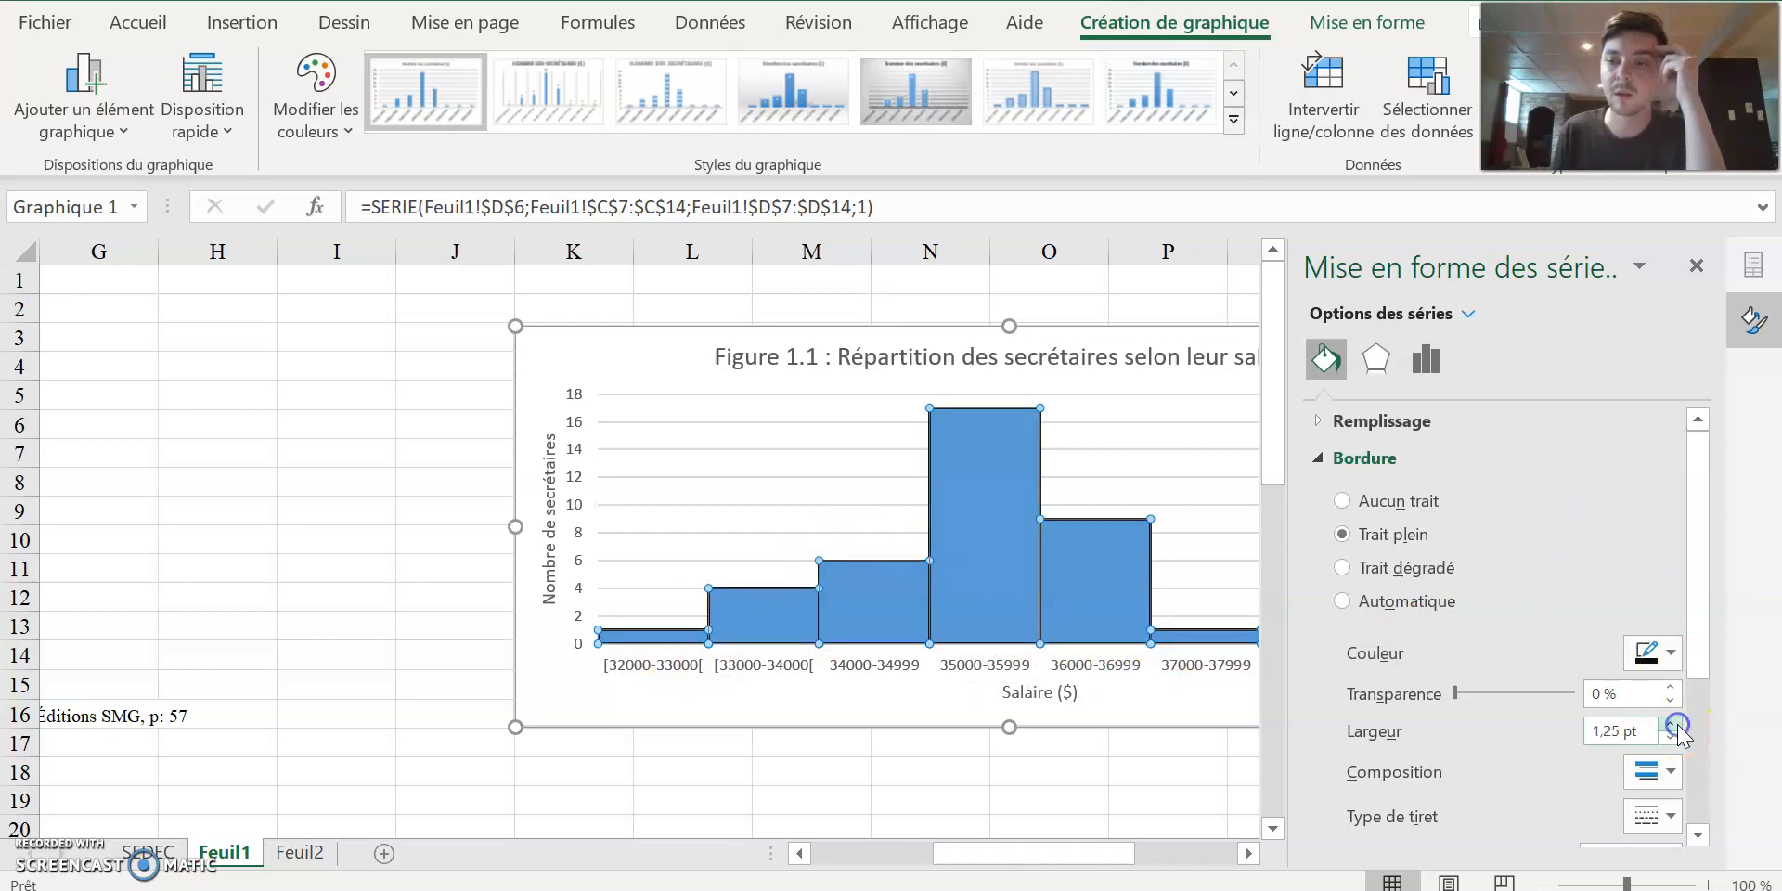
pyautogui.click(1195, 774)
pyautogui.moveTo(1290, 501); pyautogui.dragTo(1518, 538)
pyautogui.click(1696, 265)
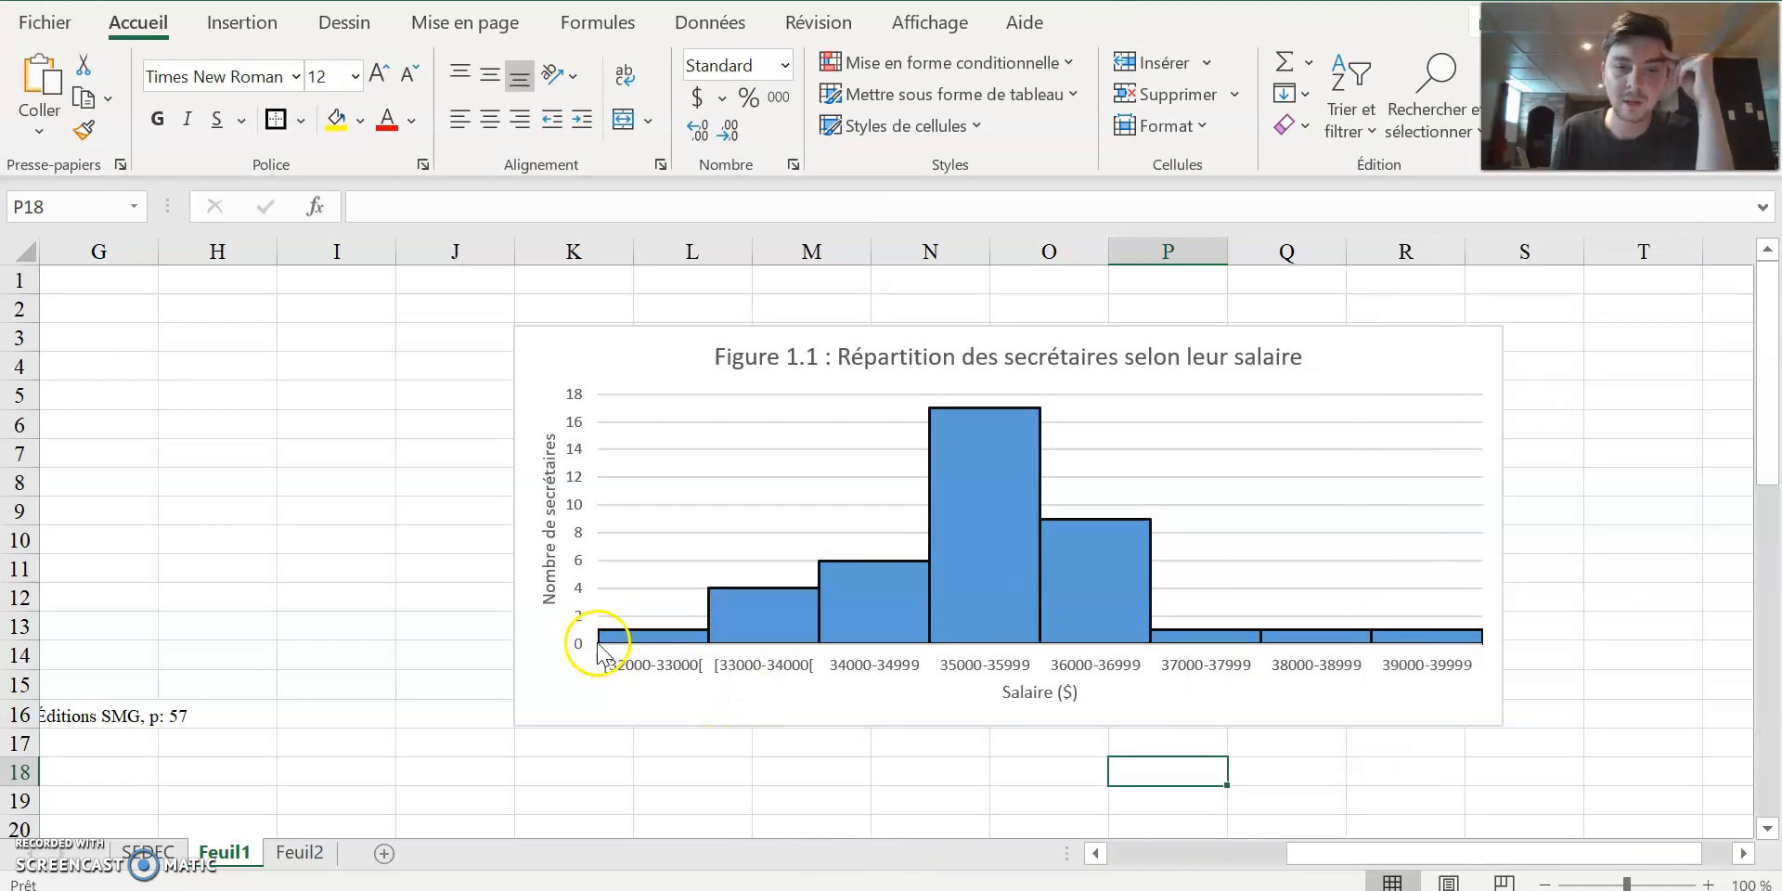
pyautogui.click(1096, 852)
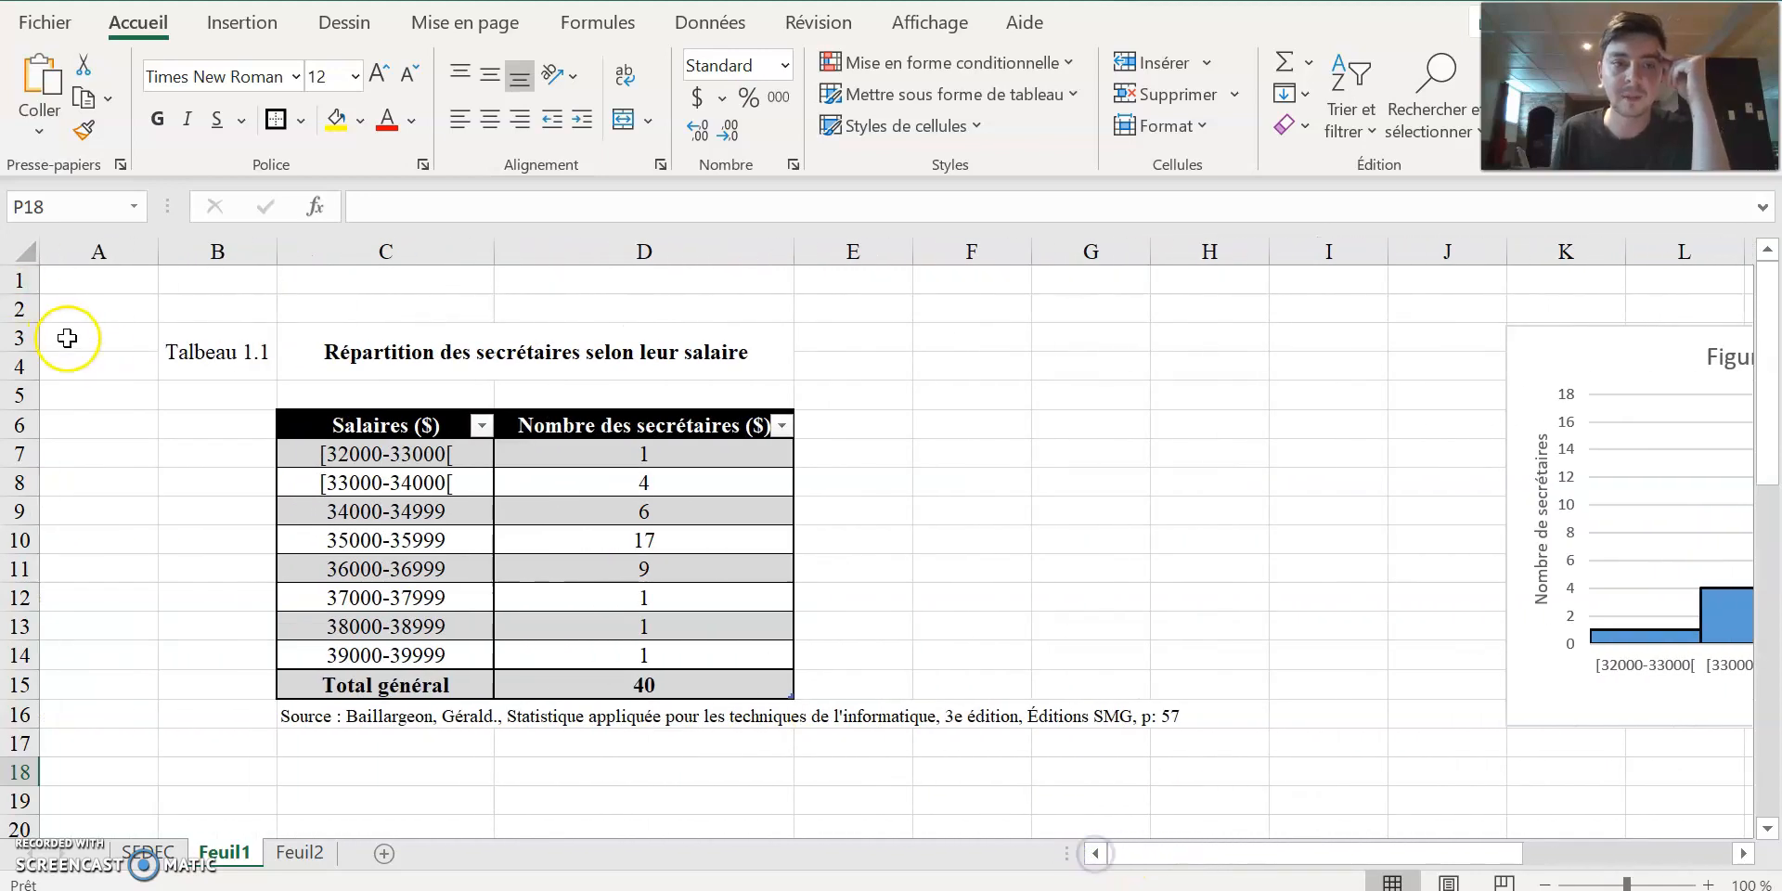
pyautogui.click(19, 453)
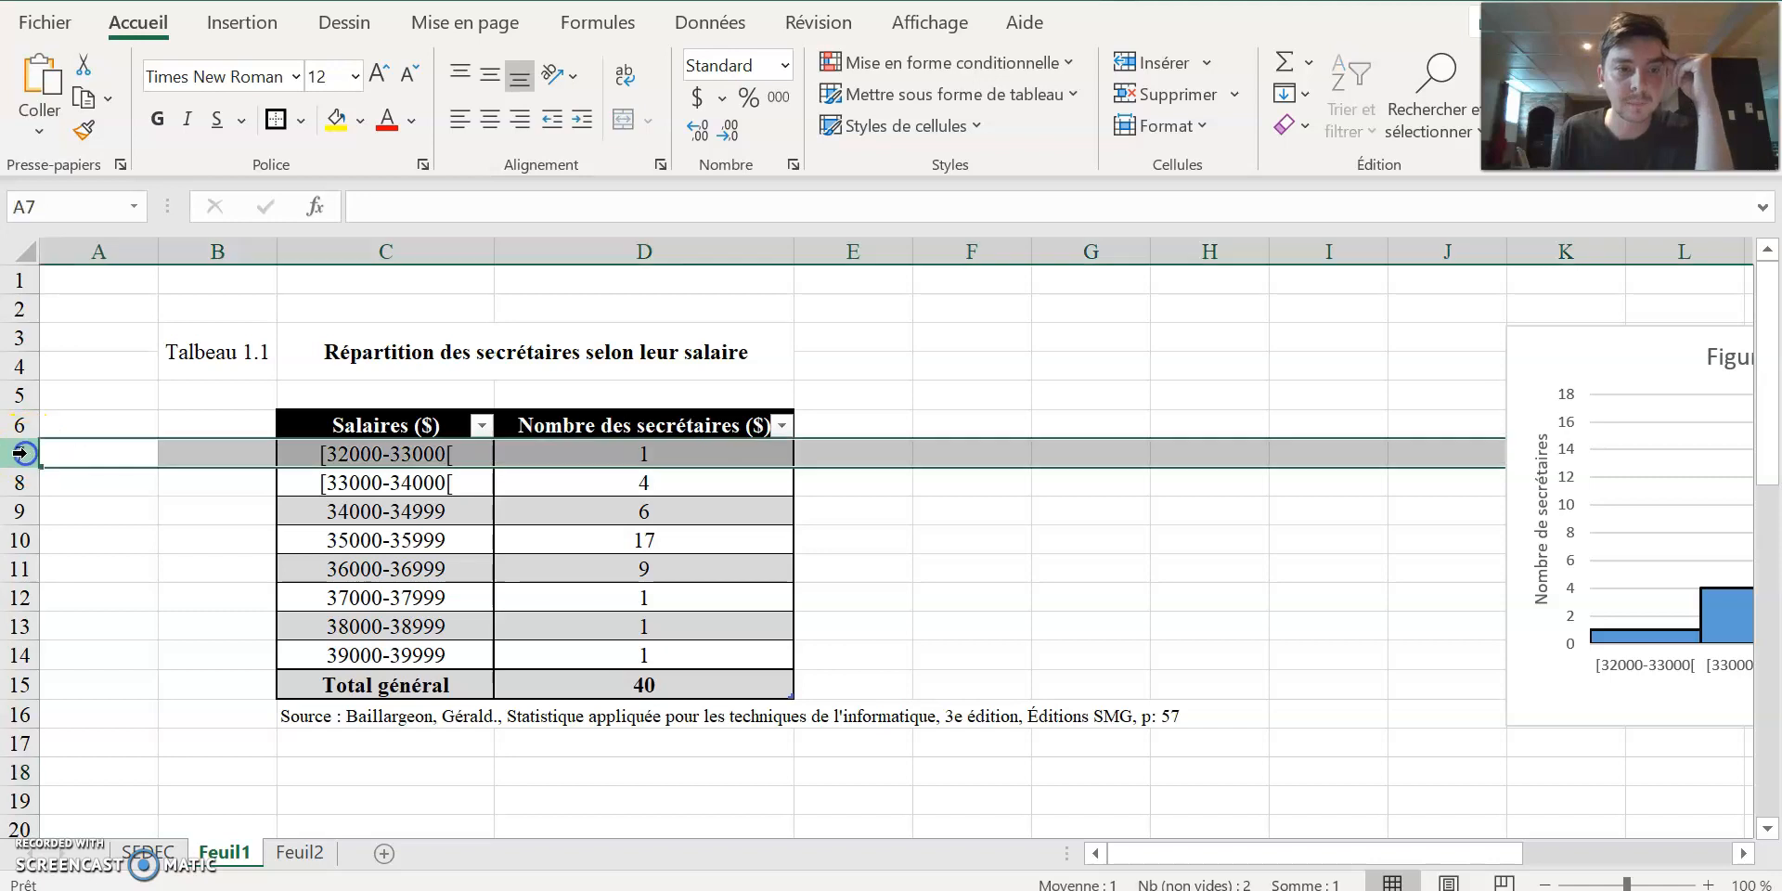
pyautogui.rightClick(20, 454)
pyautogui.click(160, 638)
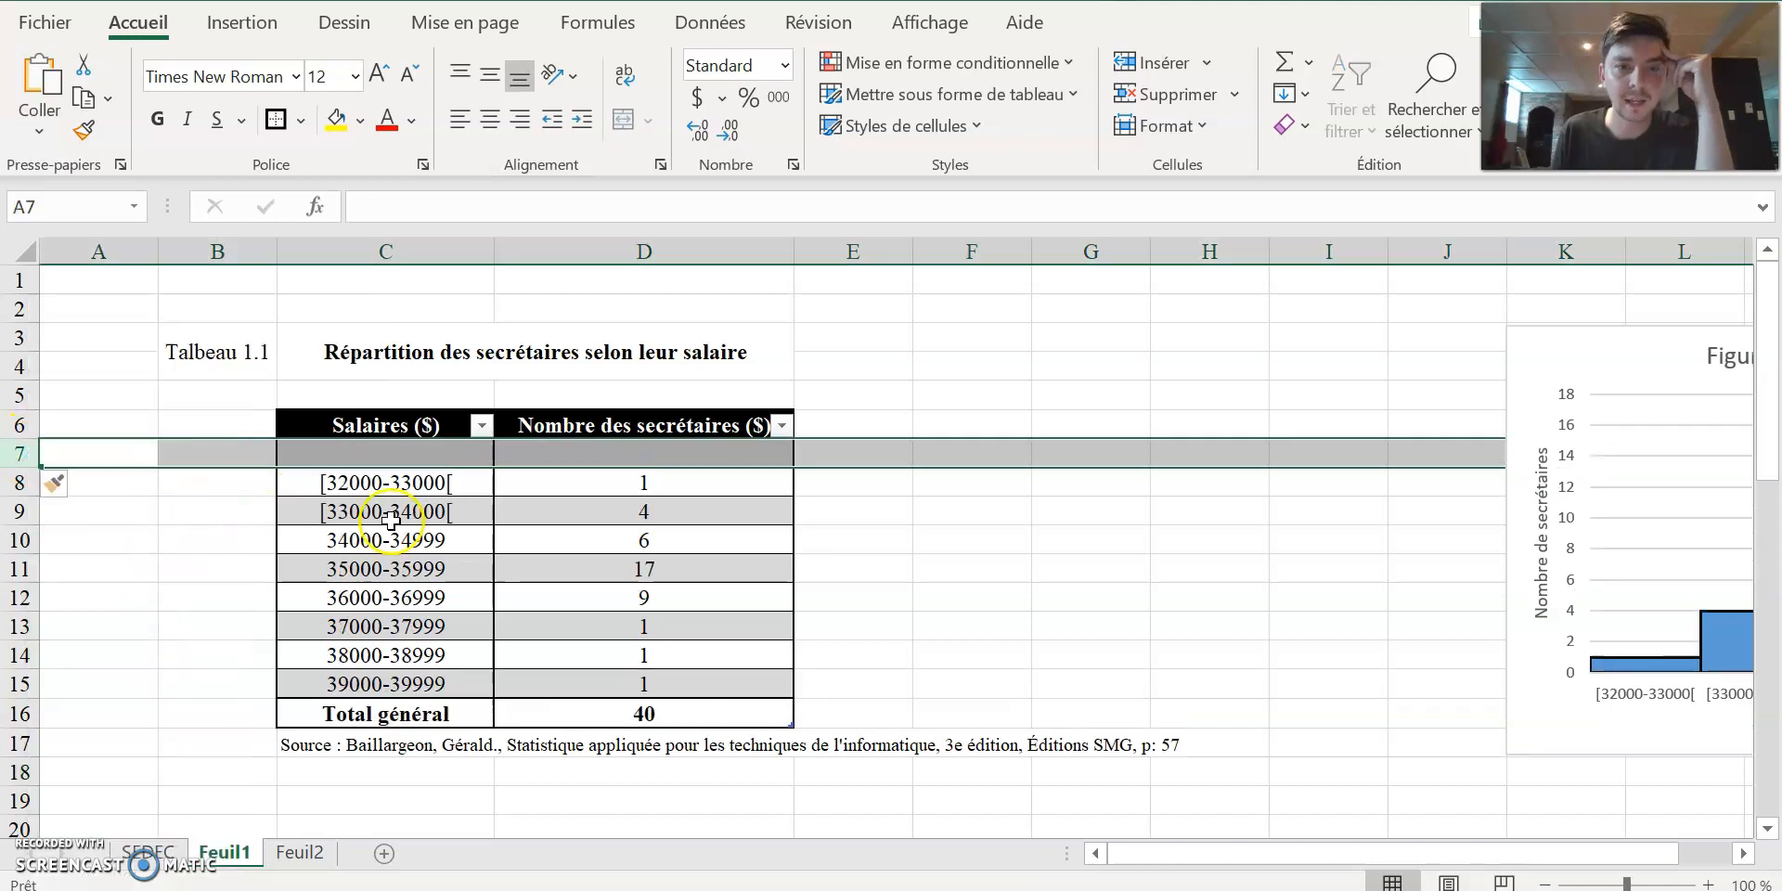
# Extend the chart series up to the empty row, using C7:C15 for the categories and D7:D15 for the values.
pyautogui.click(1750, 650)
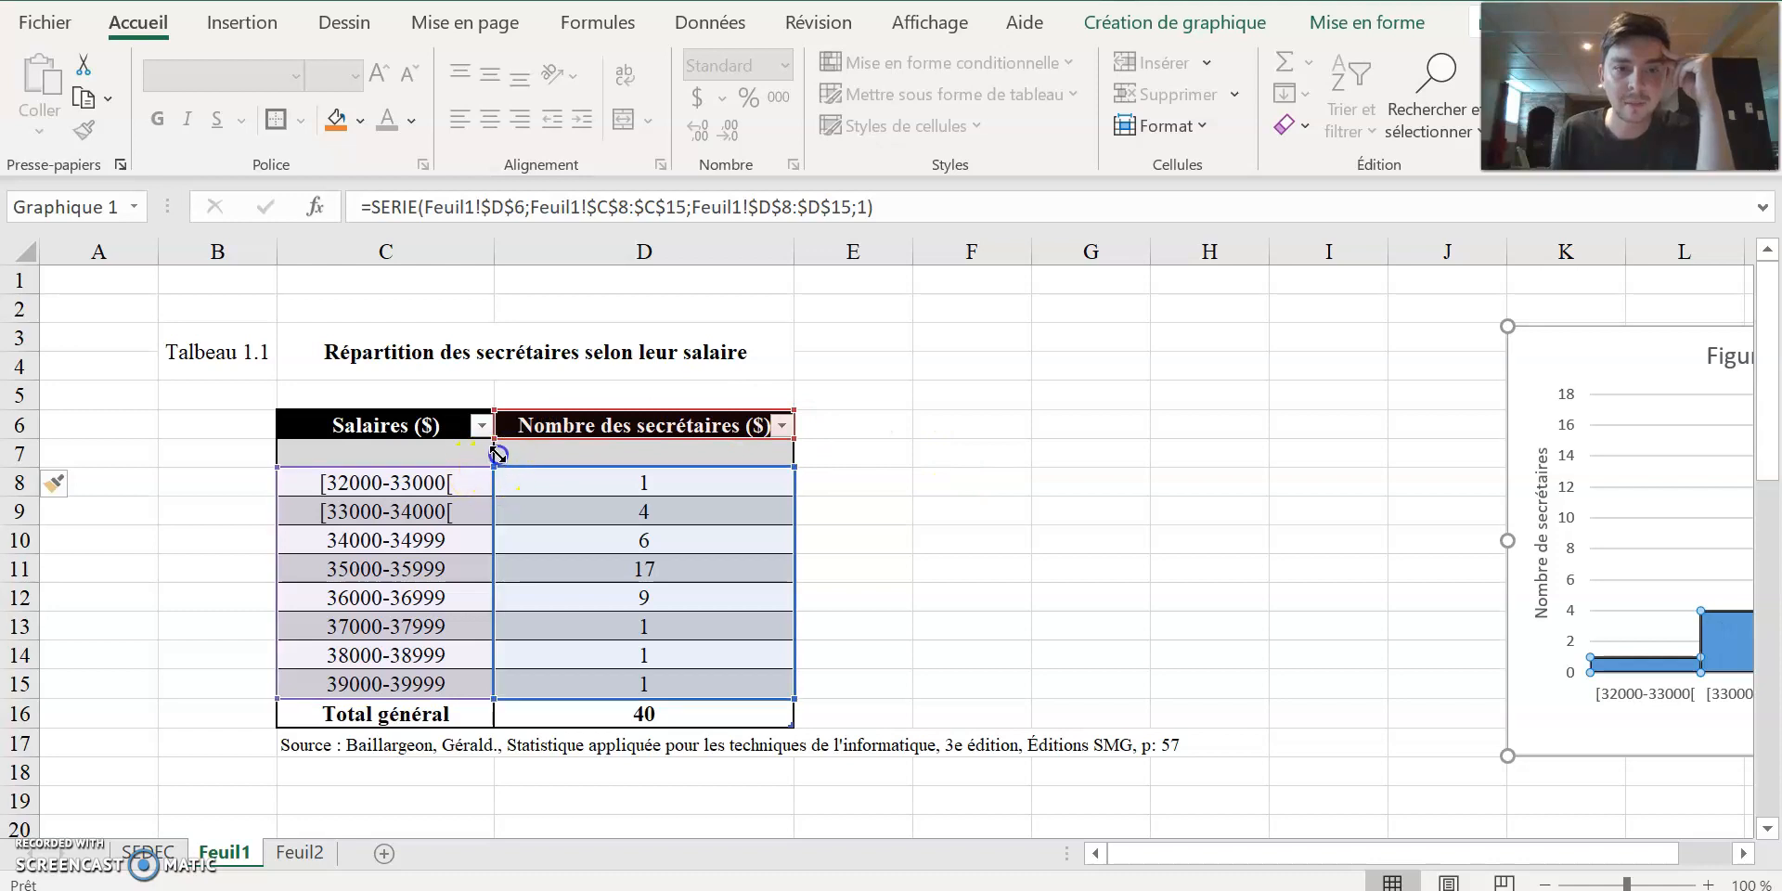
pyautogui.moveTo(498, 454); pyautogui.dragTo(497, 447)
pyautogui.moveTo(276, 466); pyautogui.dragTo(277, 440)
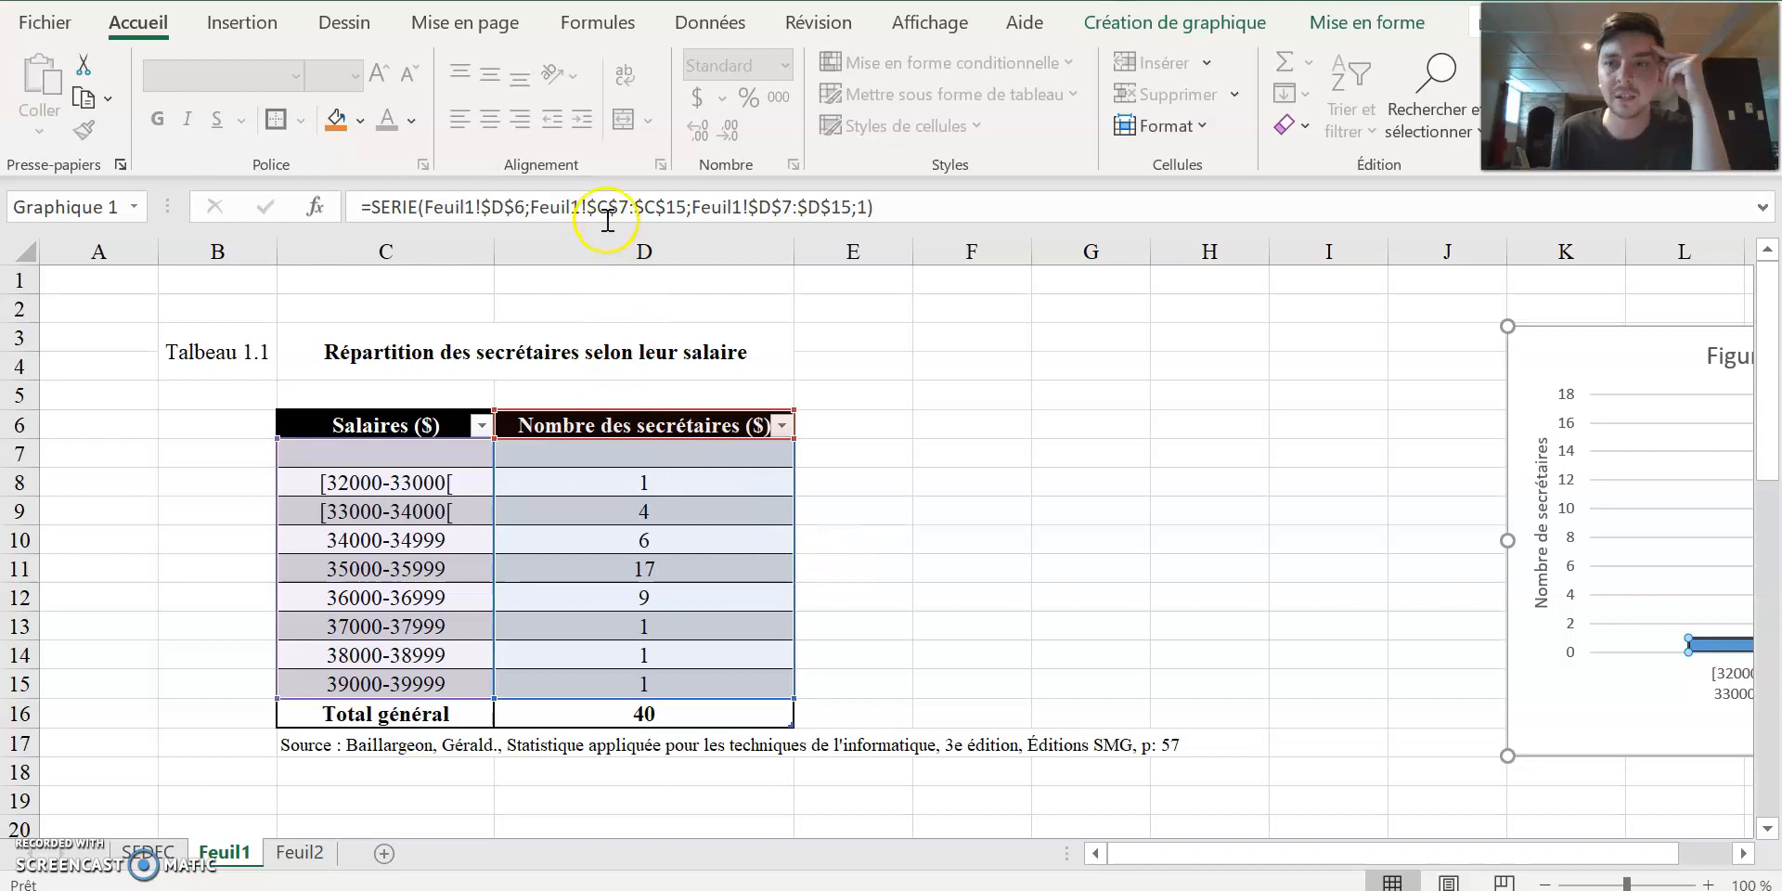
# Shrink the height of empty row 7 to a sliver below the table header, and check the chart beside the table.
pyautogui.moveTo(29, 468); pyautogui.dragTo(31, 439)
pyautogui.moveTo(1174, 865); pyautogui.dragTo(1223, 853)
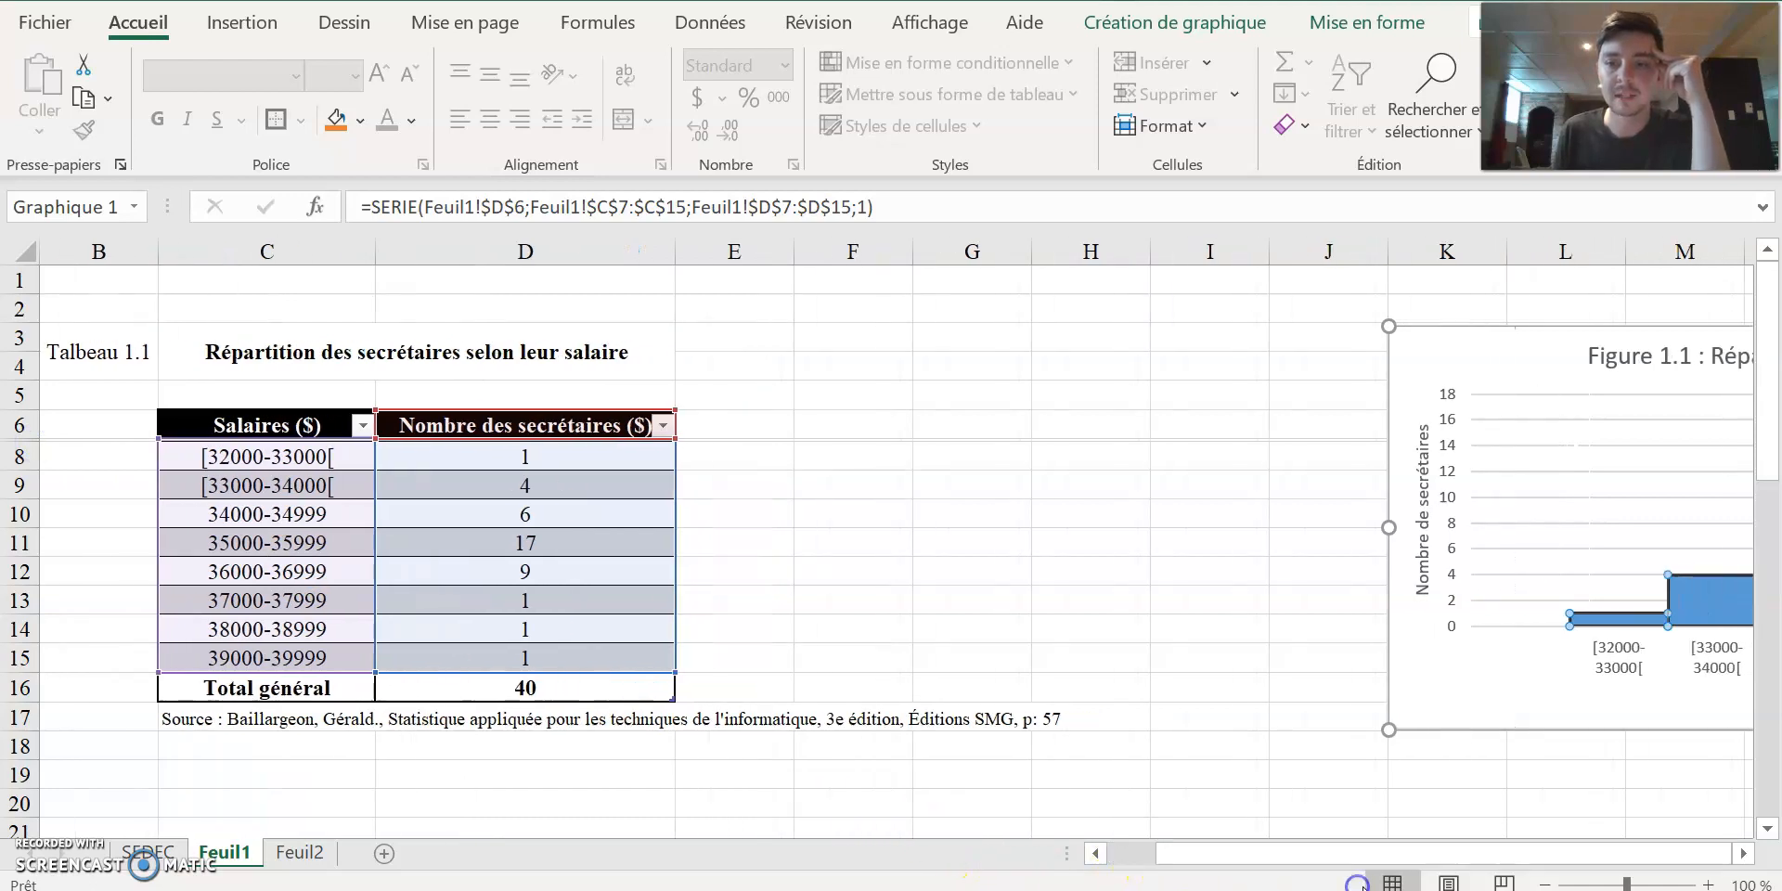
pyautogui.click(1742, 854)
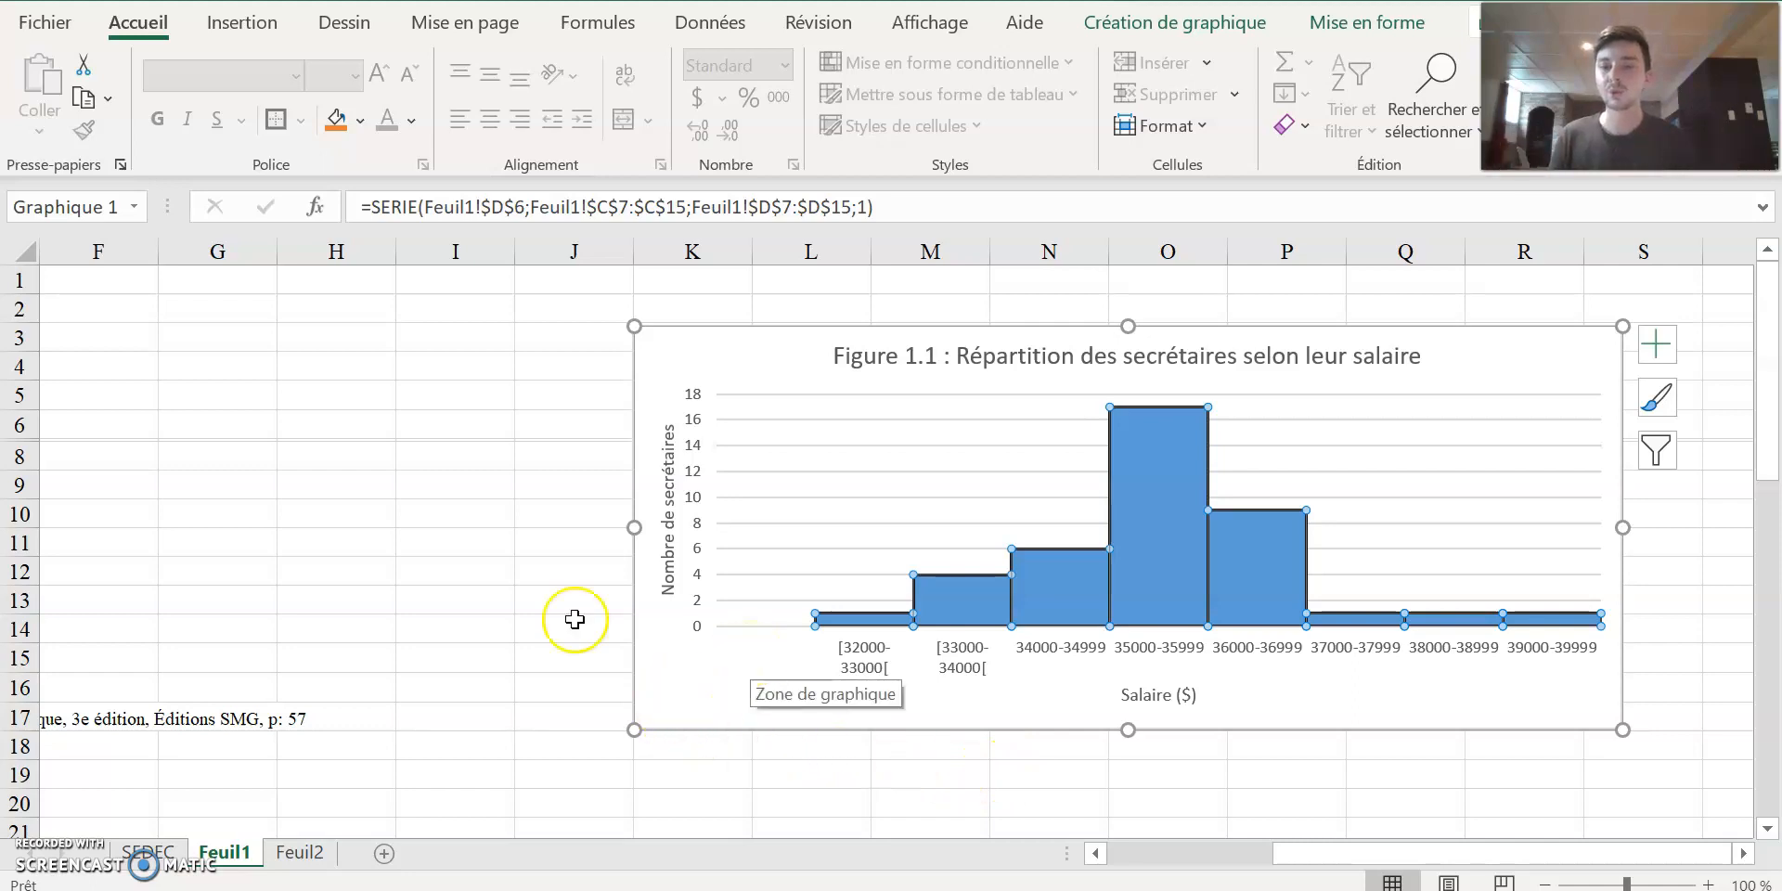
pyautogui.click(501, 487)
pyautogui.moveTo(1318, 850); pyautogui.dragTo(1206, 854)
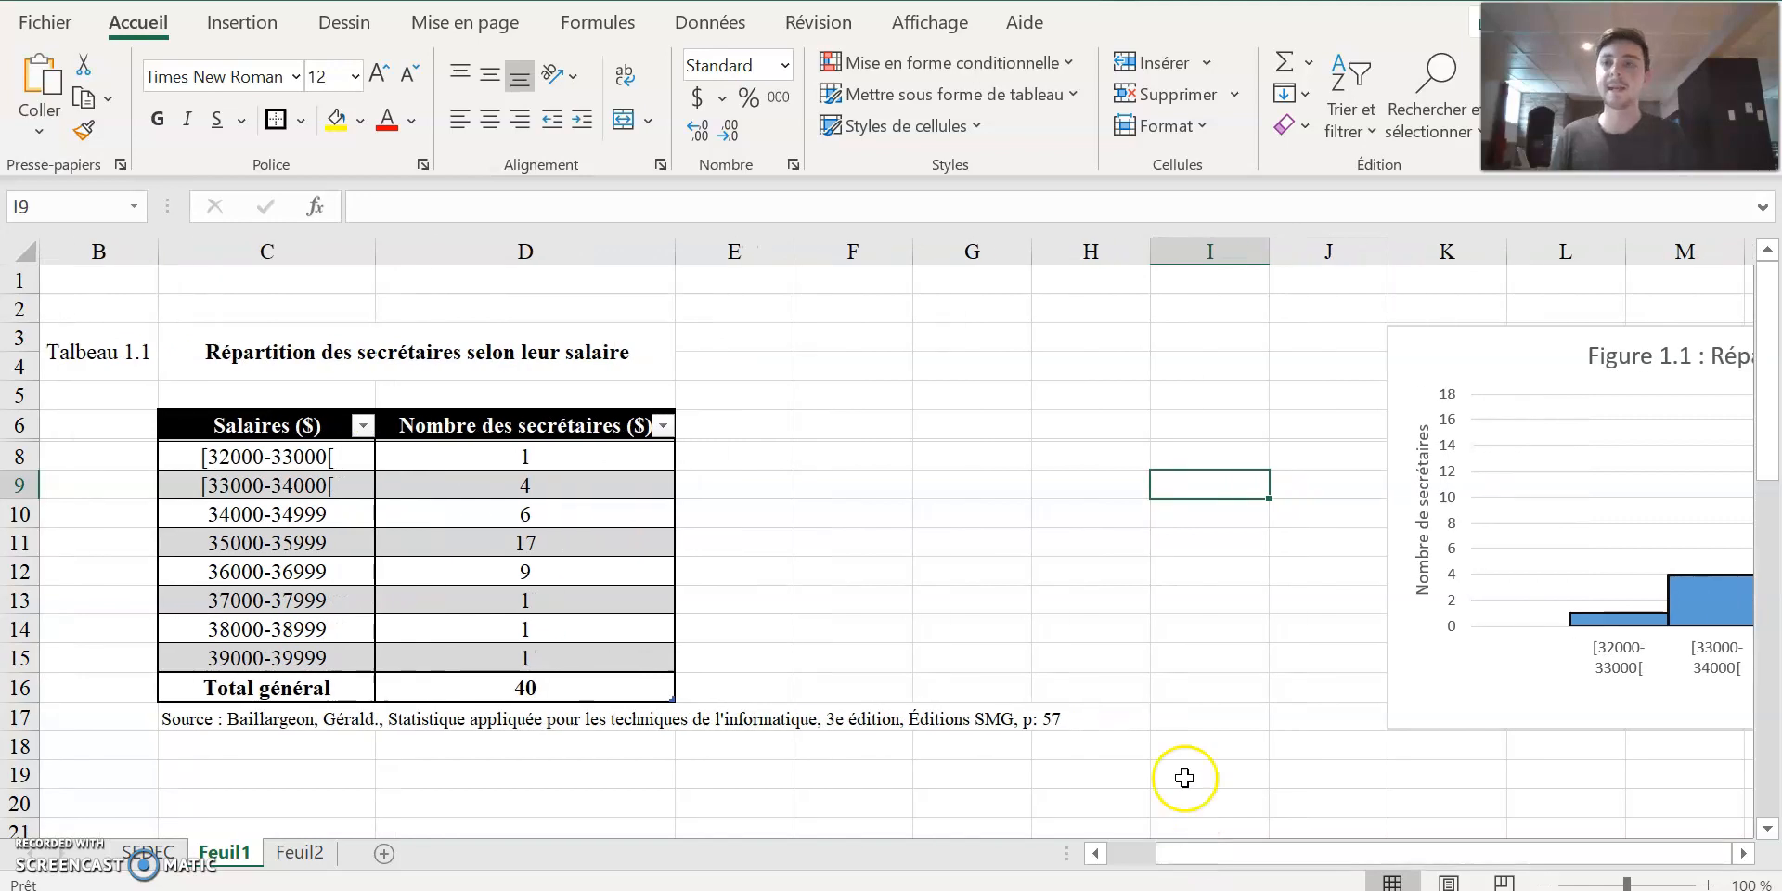